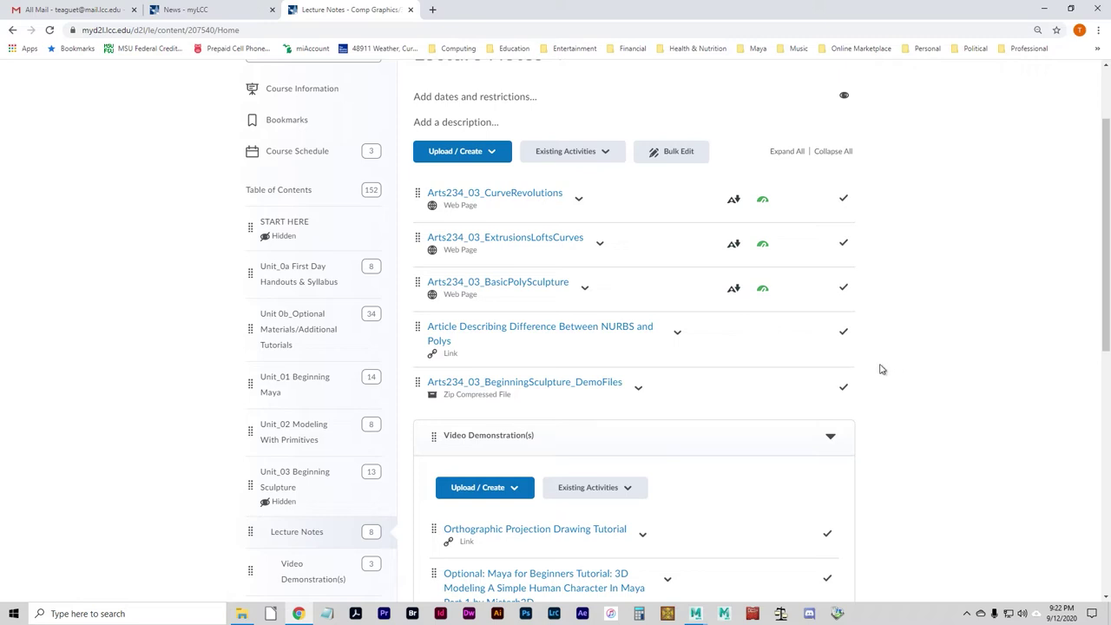
Step: Open the CurveRevolutions lecture page and scroll through it
left_click(463, 200)
left_click(463, 200)
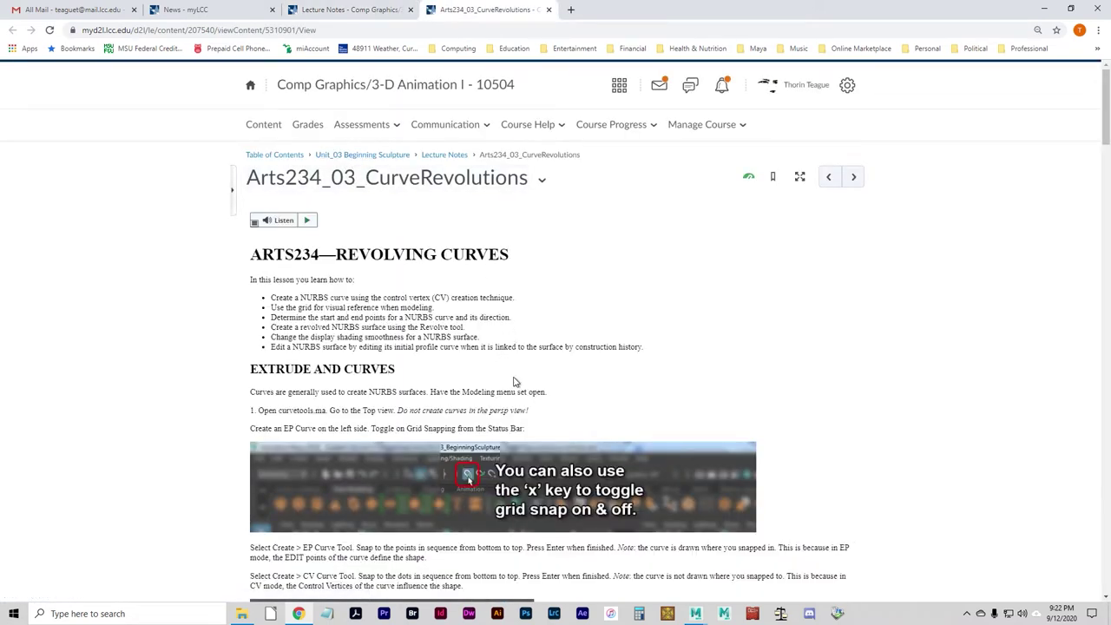
scroll(547, 427, "down", 2)
scroll(546, 428, "up", 2)
Step: Back in Lecture Notes, download the Arts234_03_BeginningSculpture_DemoFiles zip
left_click(549, 9)
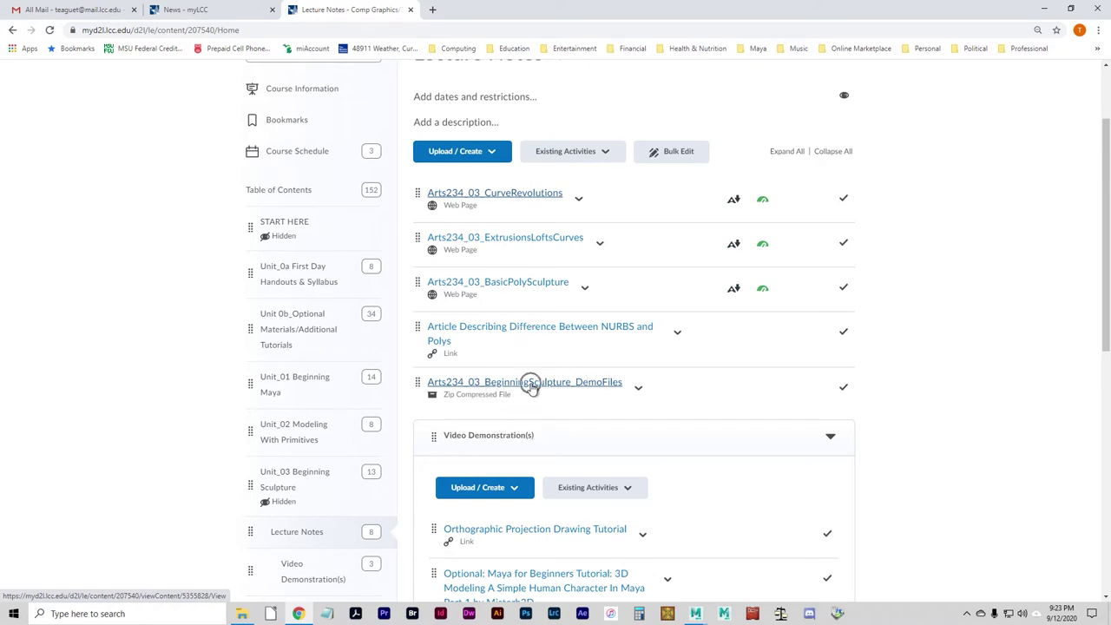
left_click(640, 393)
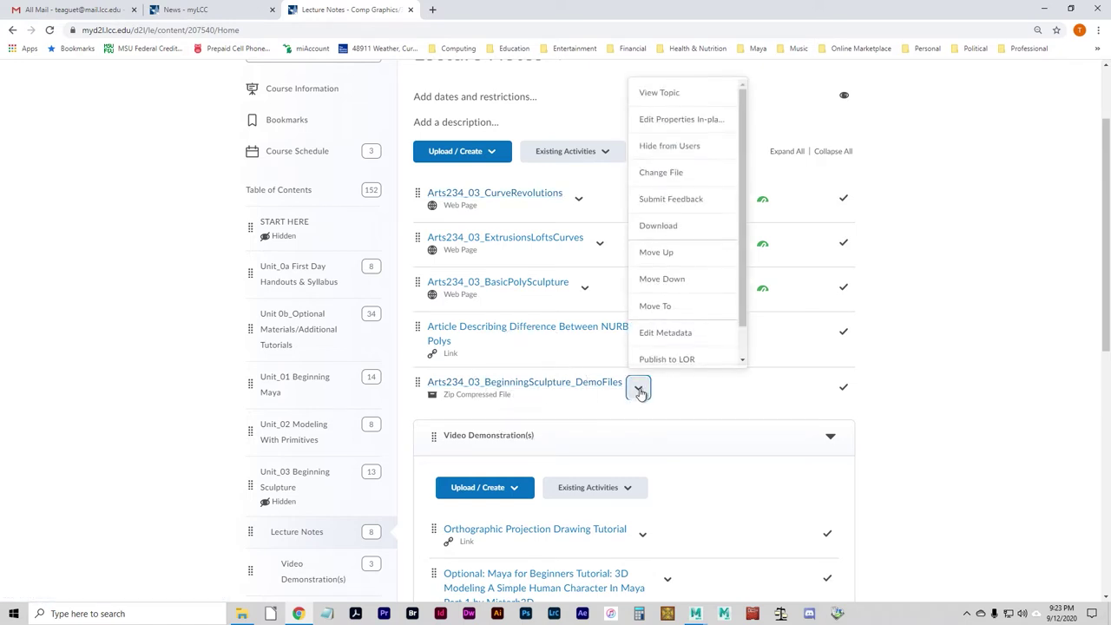
left_click(675, 229)
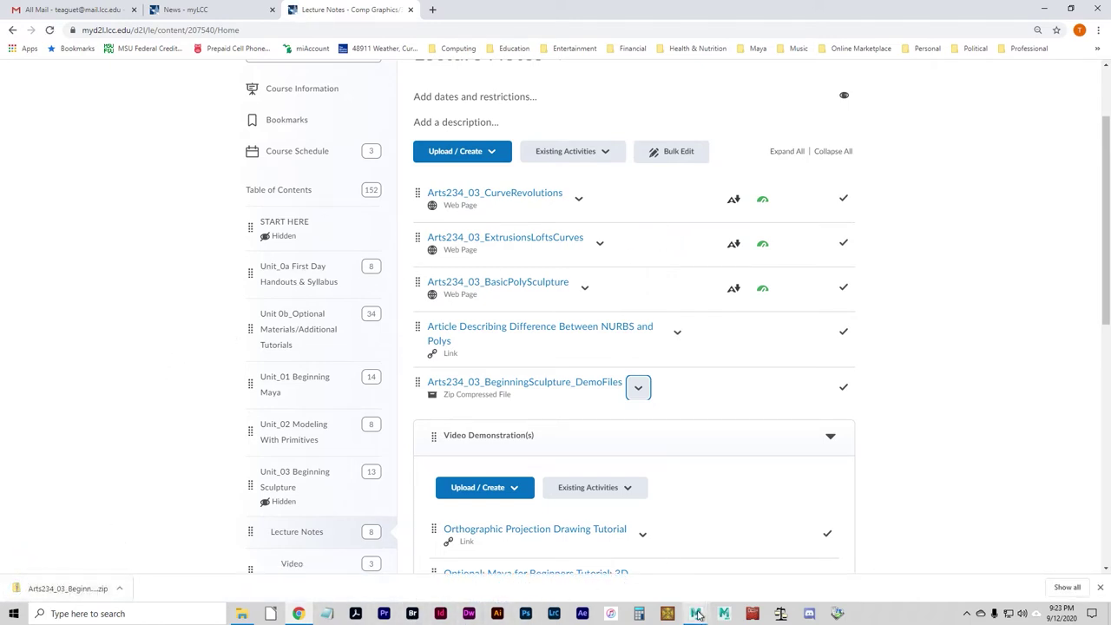
Step: In Maya, dismiss What's New and set Arts234_03_BeginningSculpture_DemoFiles as the current project
mouse_move(697, 615)
left_click(734, 554)
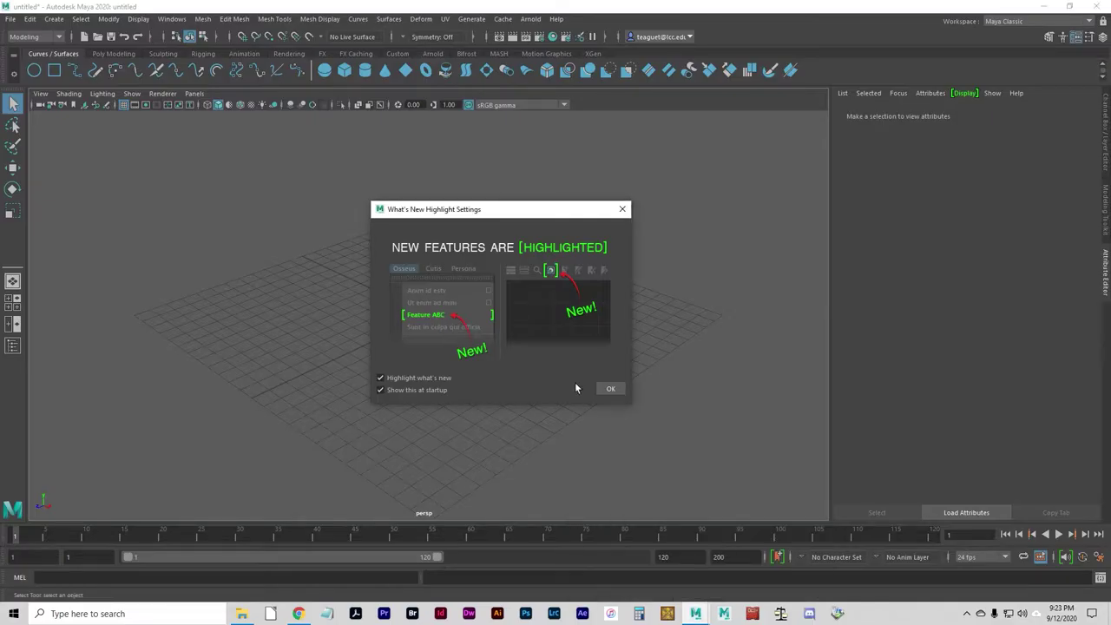
left_click(611, 389)
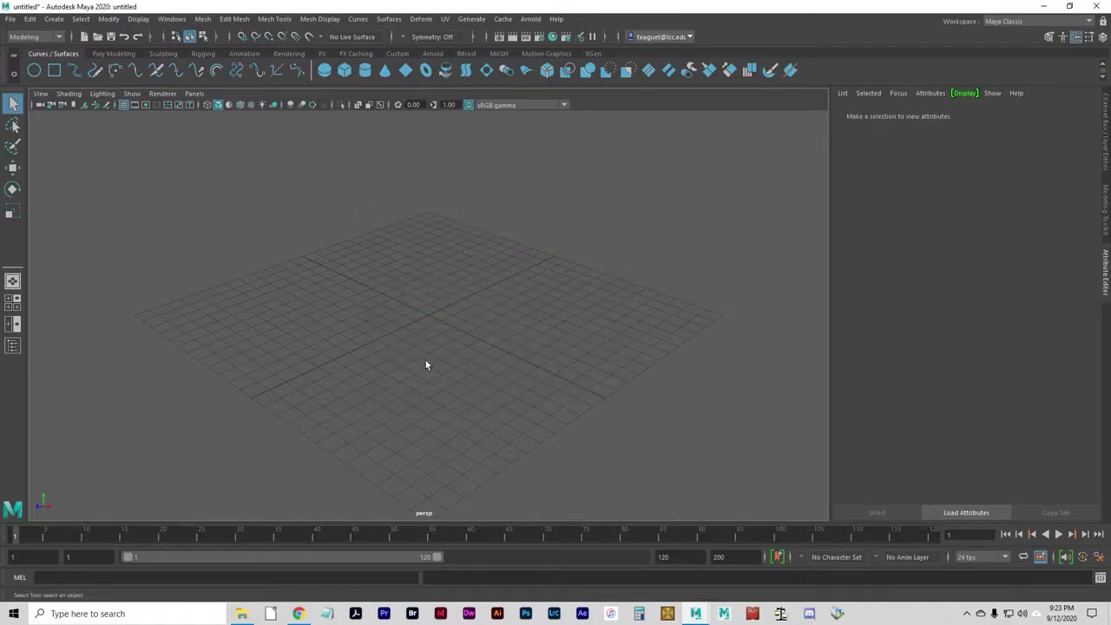
left_click(11, 19)
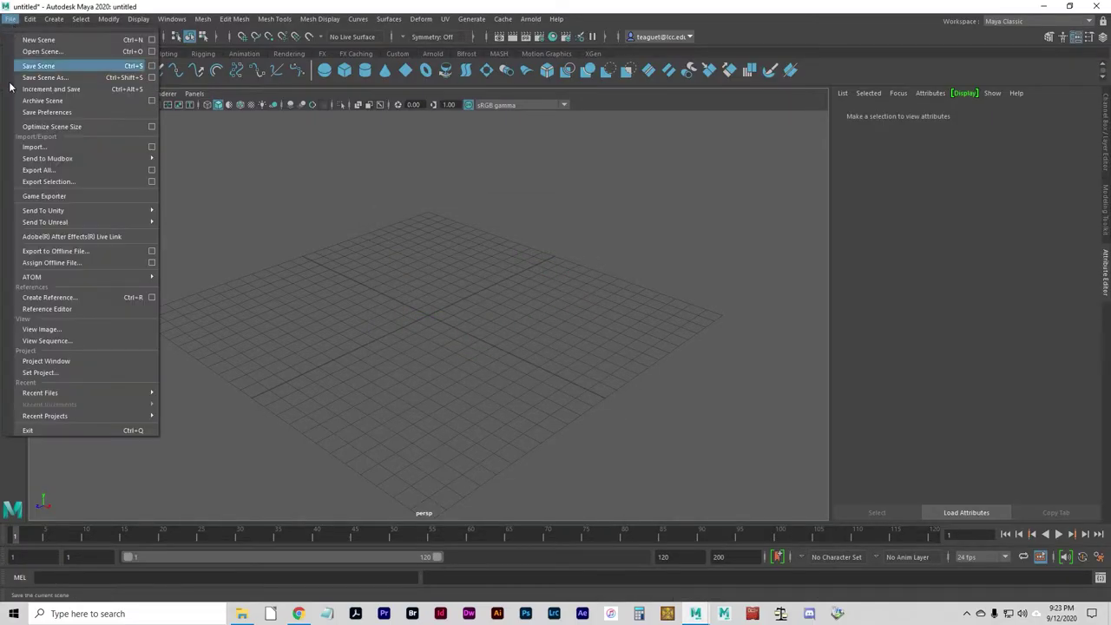
left_click(40, 373)
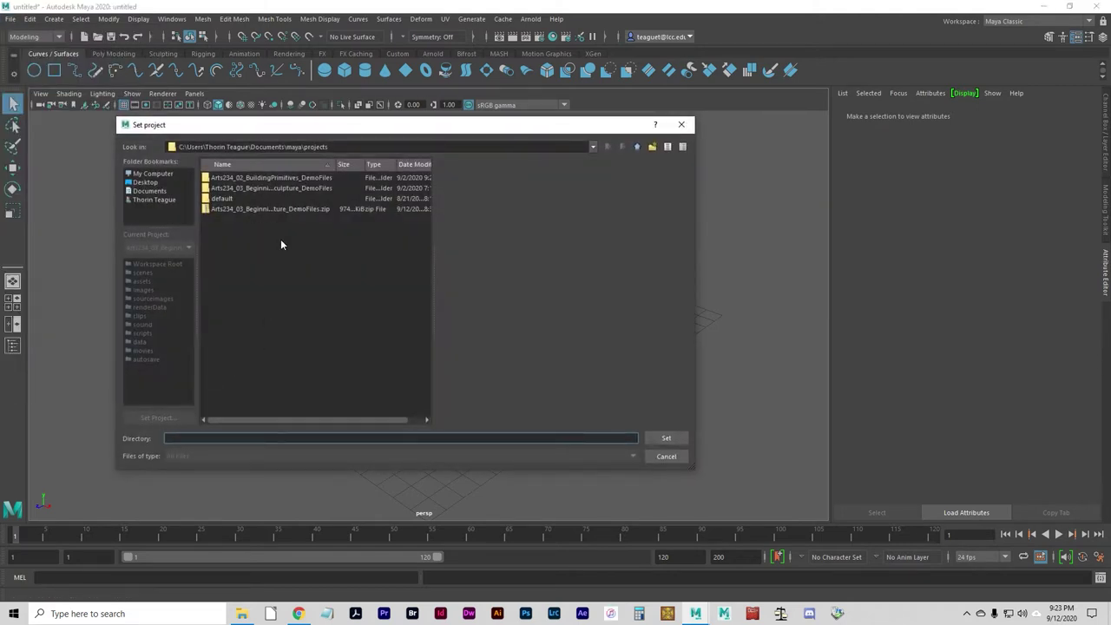
left_click(273, 188)
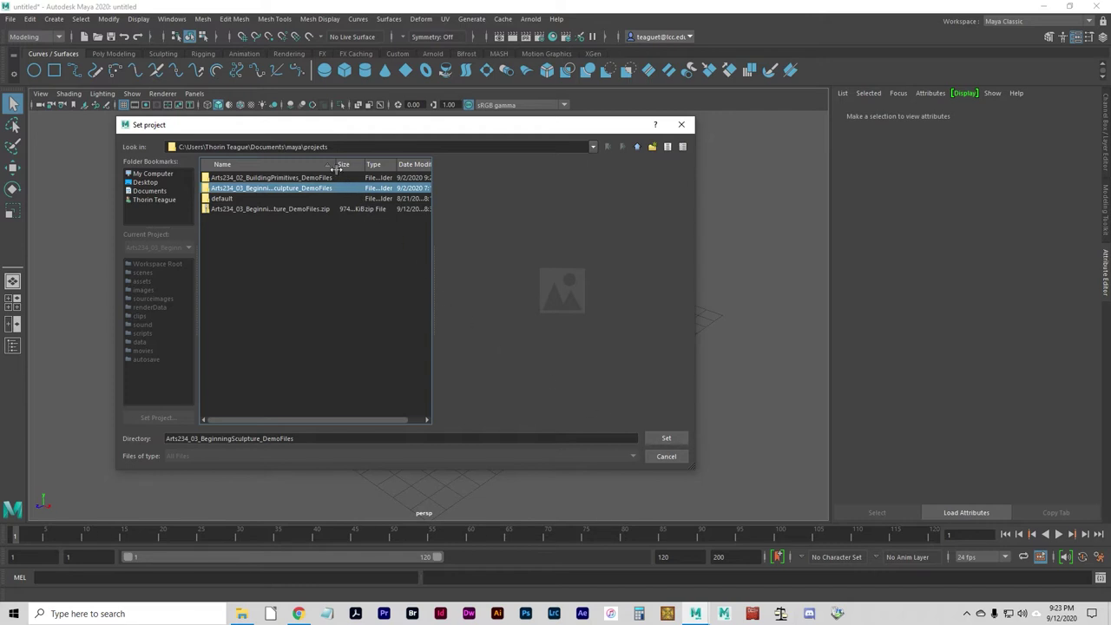
left_click_drag(336, 165, 358, 165)
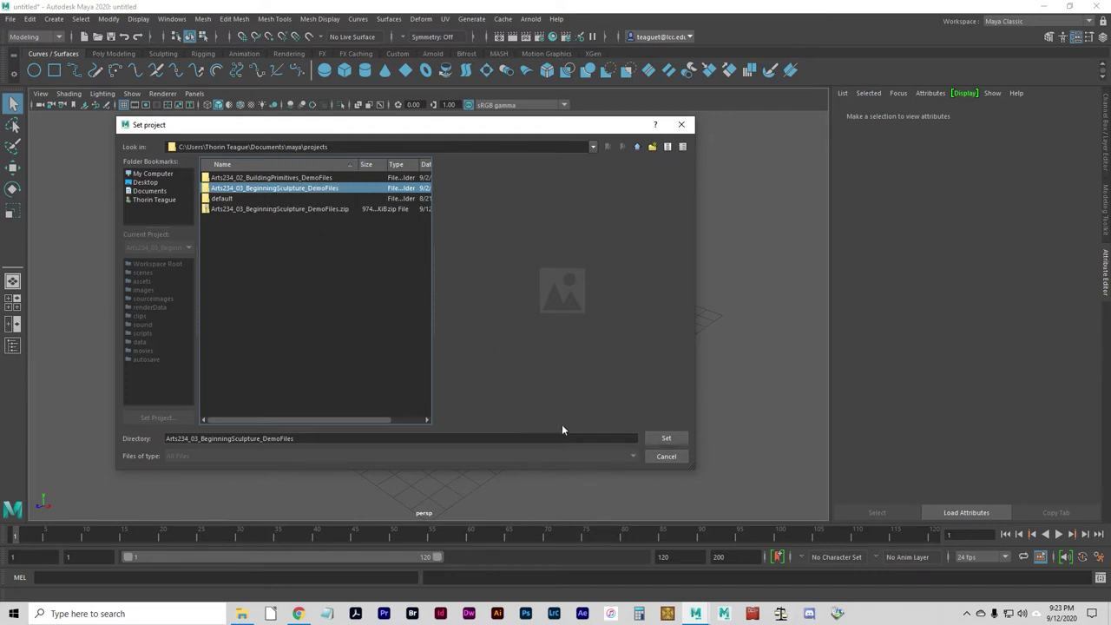
left_click(665, 438)
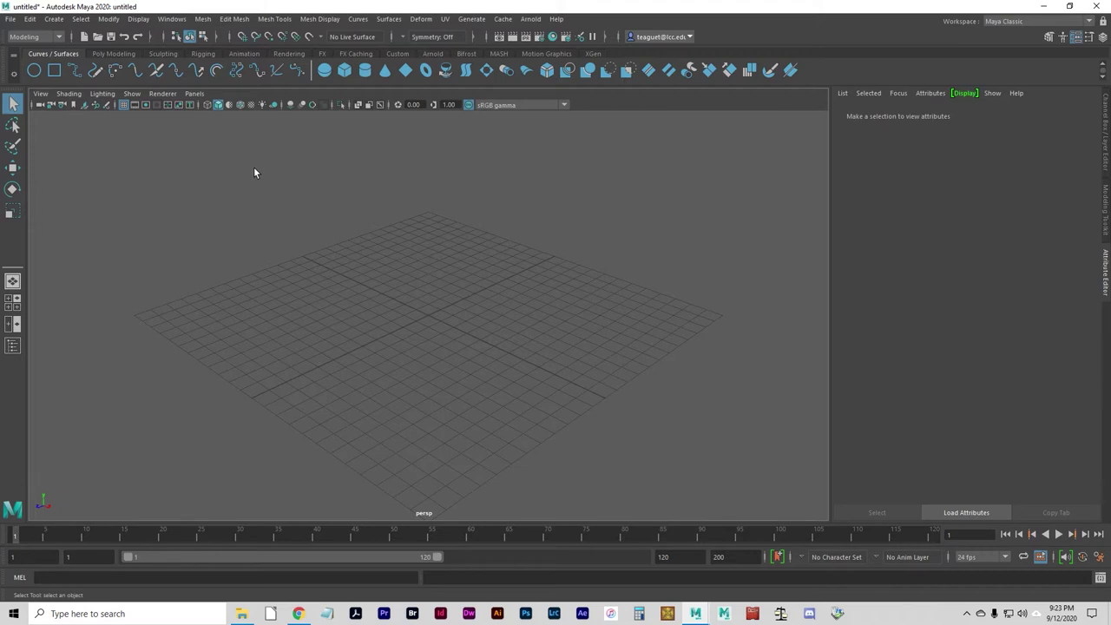
Step: Keep the Modeling menu set and open curveTools.ma without saving the untitled scene
left_click(31, 38)
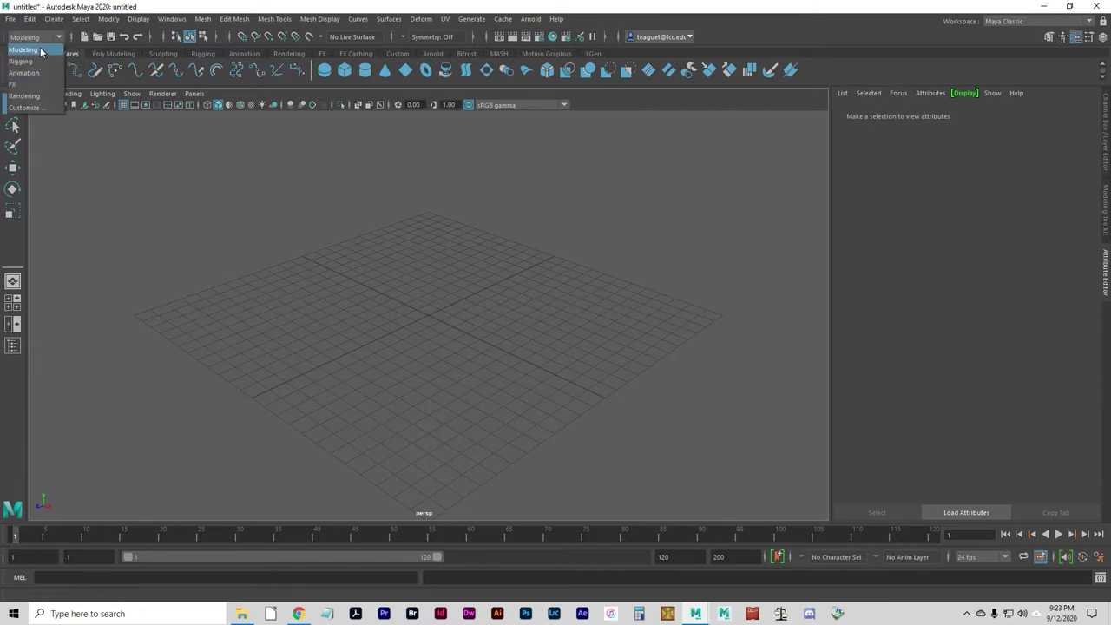
left_click(39, 51)
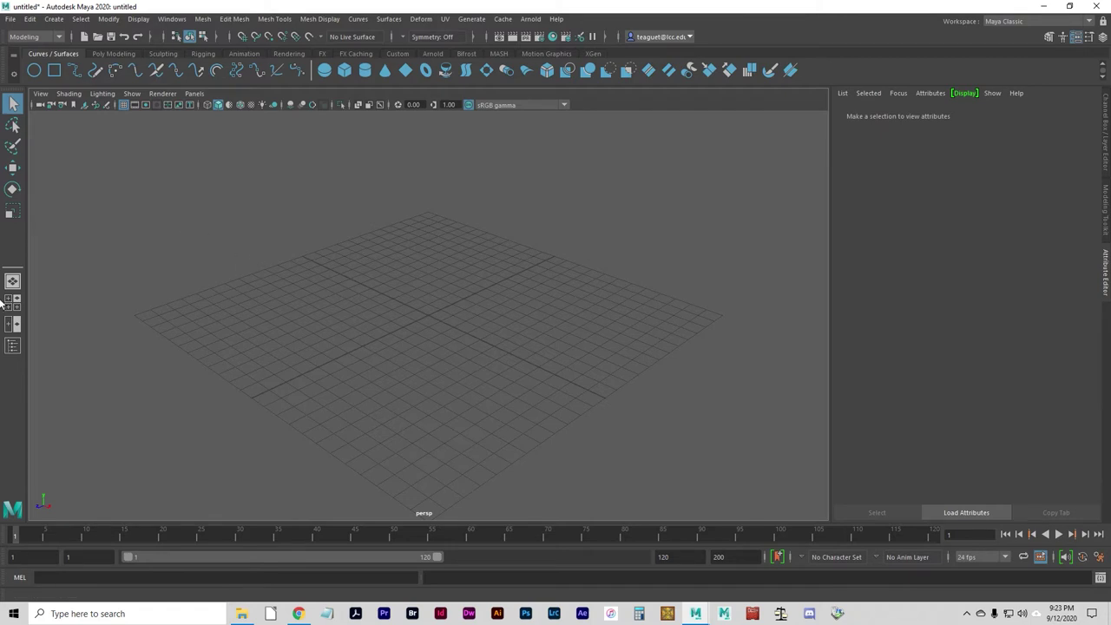
left_click(10, 19)
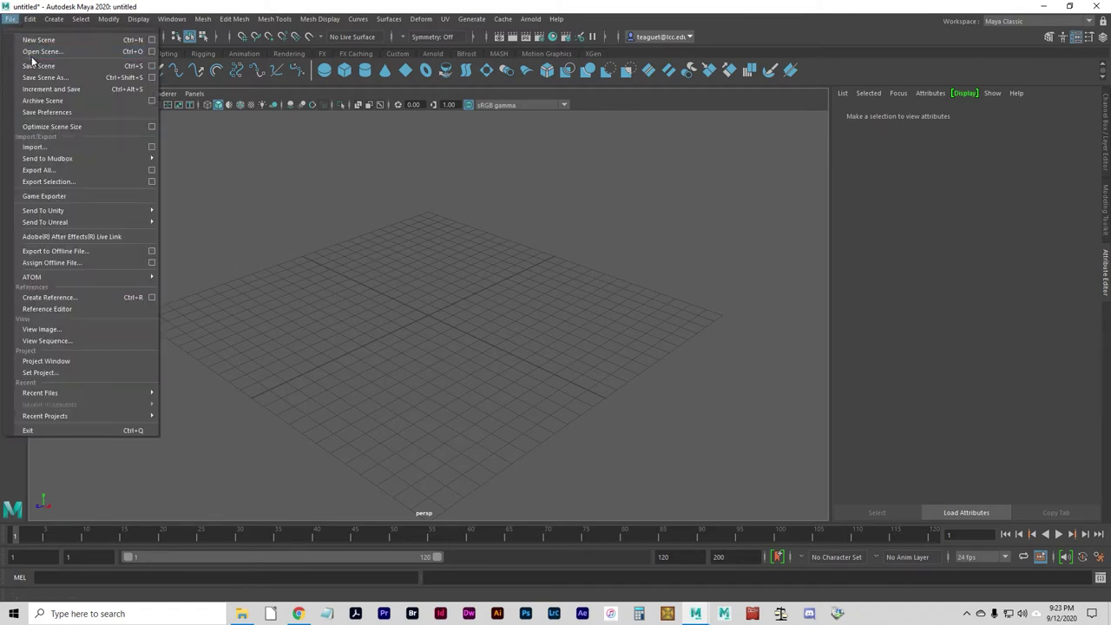
left_click(40, 52)
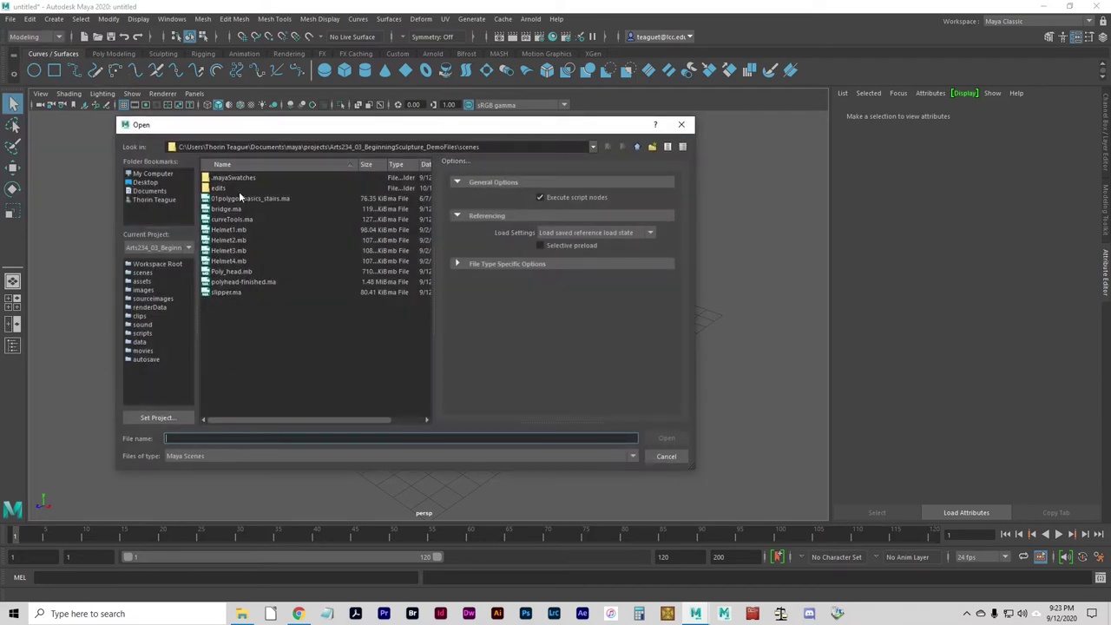
left_click(241, 221)
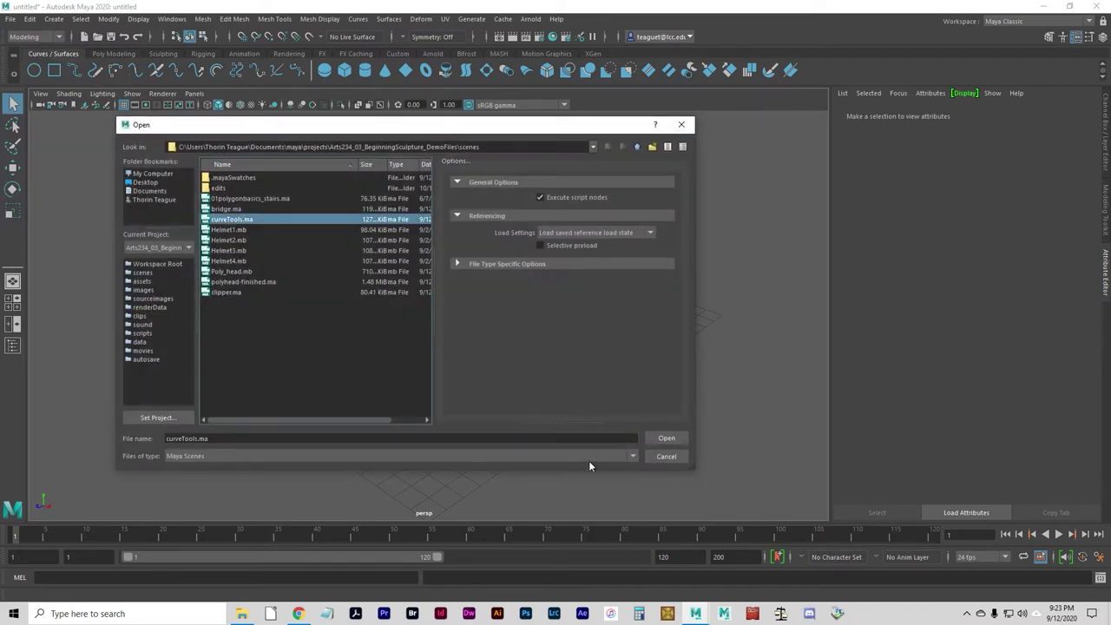
left_click(665, 438)
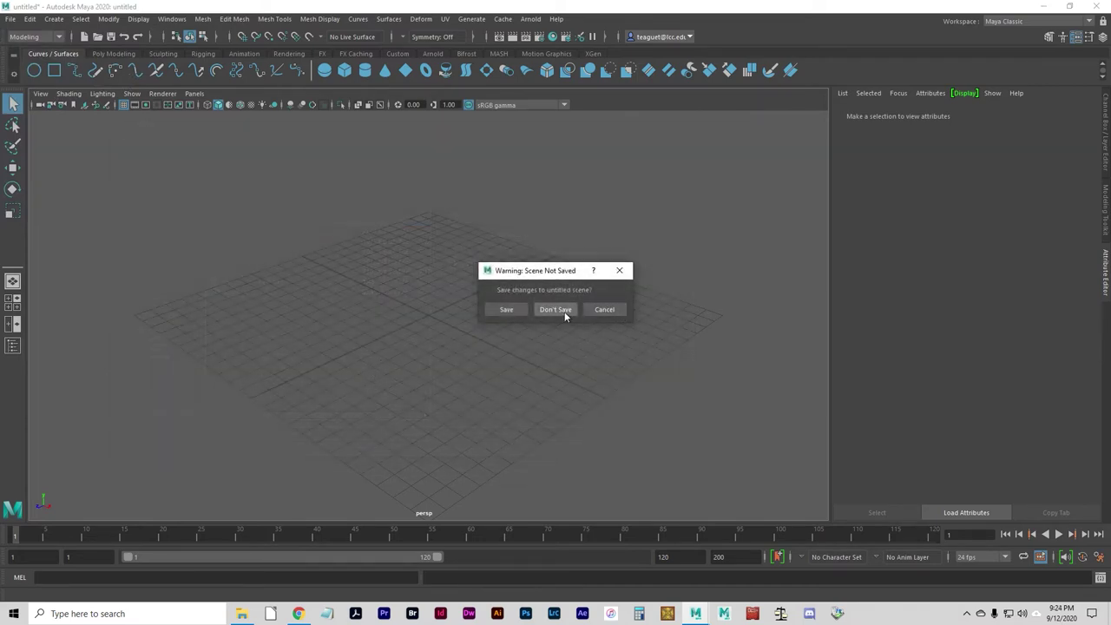
left_click(556, 310)
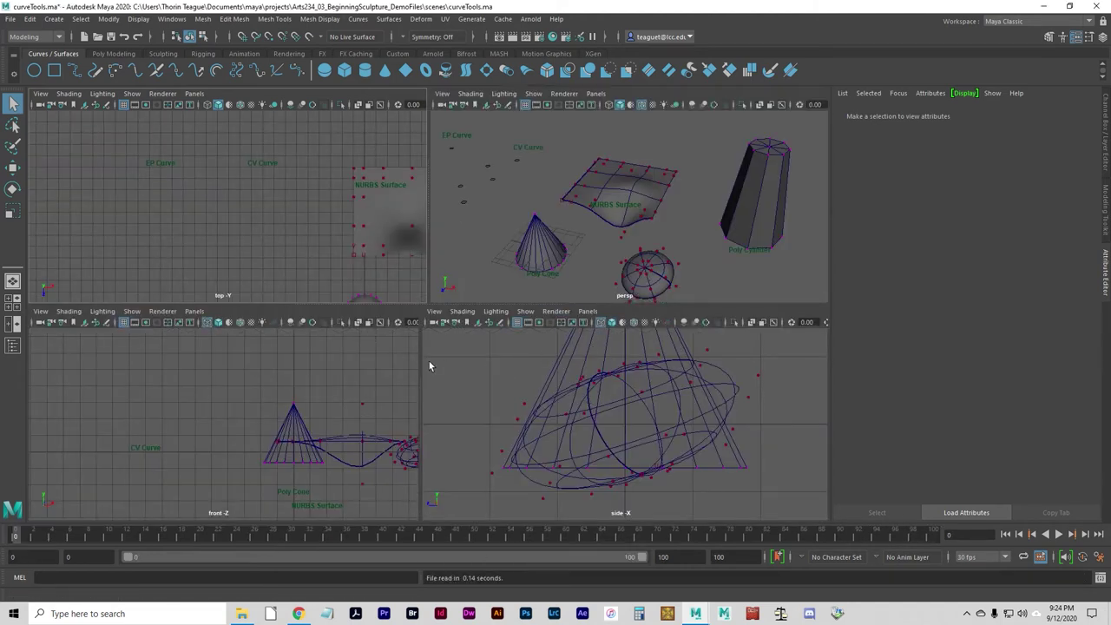
Step: Pan the front and side views to reveal the EP Curve label and objects
middle_click_drag(178, 421, 271, 429, "alt")
middle_click_drag(534, 440, 647, 443, "alt")
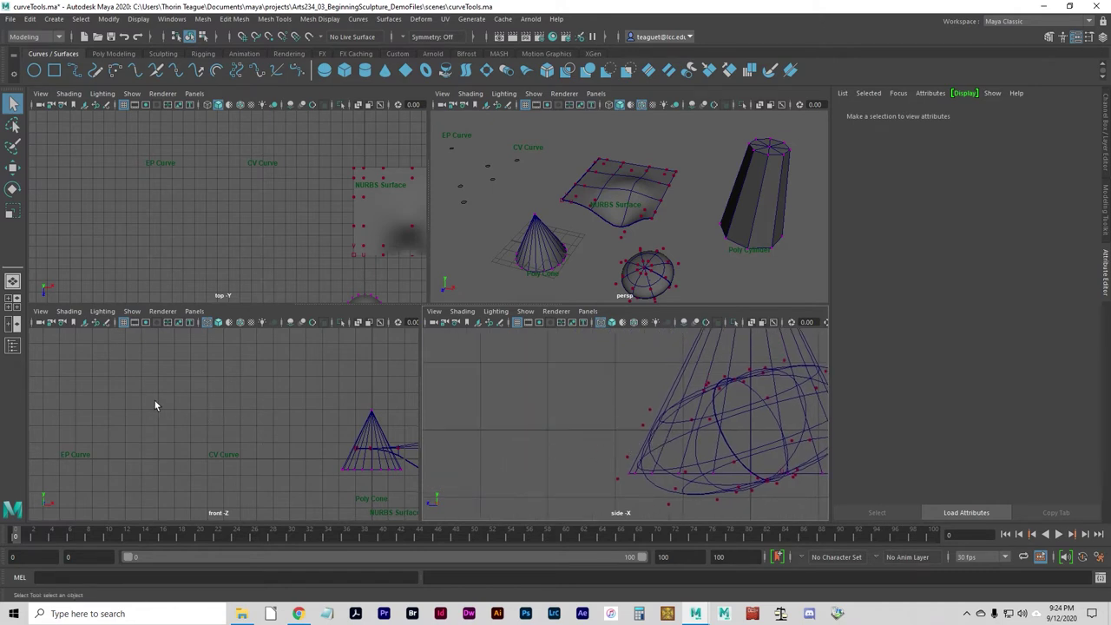
middle_click_drag(161, 405, 272, 434, "alt")
middle_click_drag(168, 401, 224, 405, "alt")
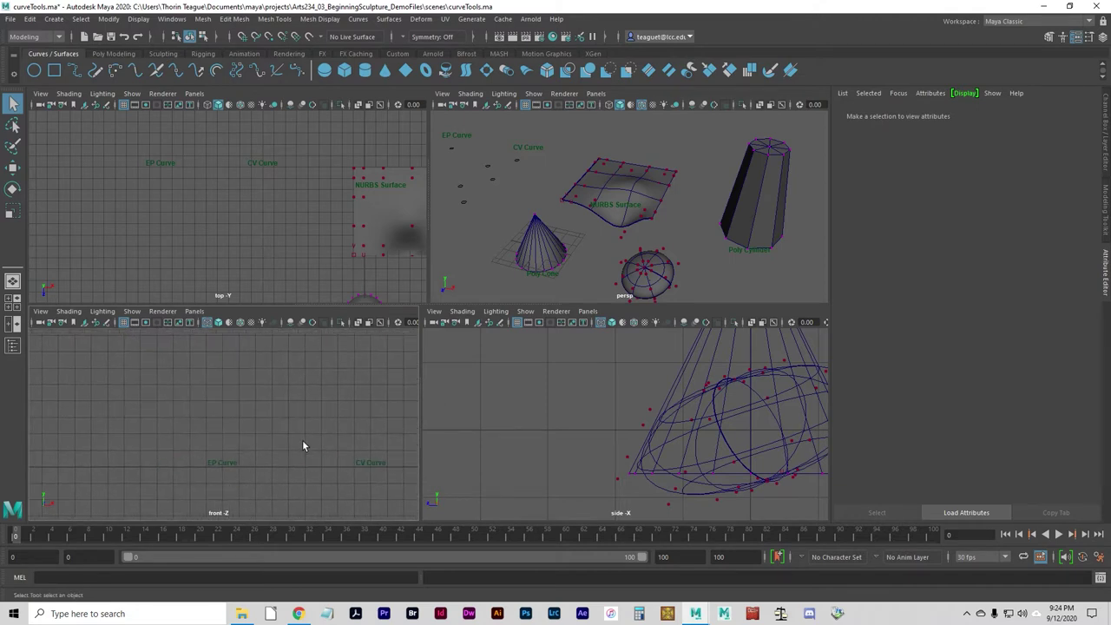
middle_click_drag(303, 446, 228, 451, "alt")
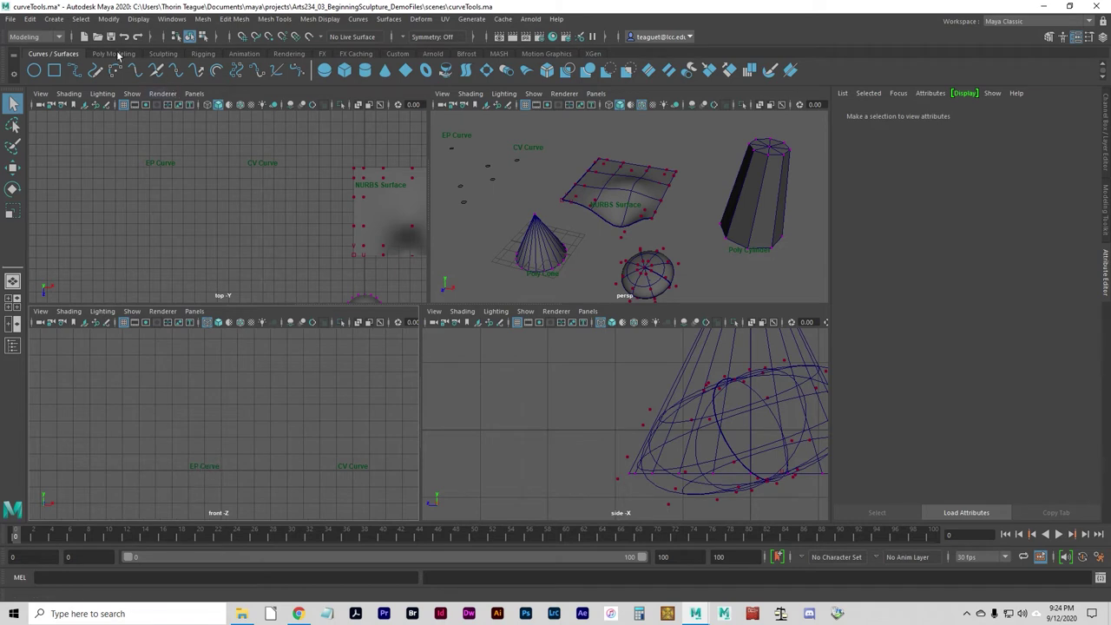
Step: Draw a five-point, four-span S-shaped EP curve (curve6) in the front view
left_click(53, 19)
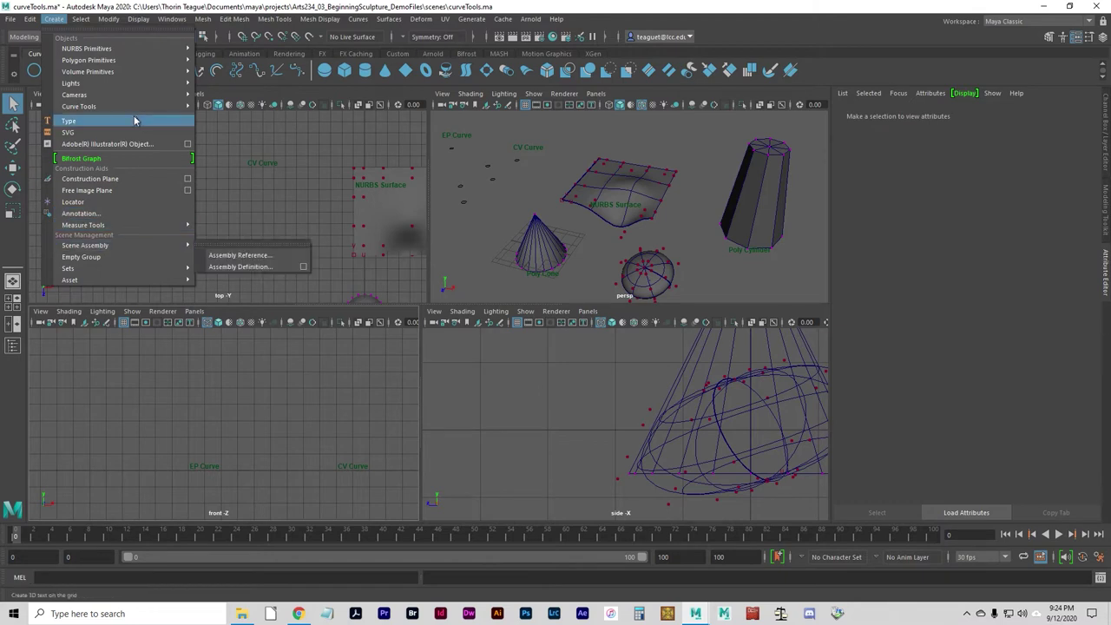
mouse_move(98, 107)
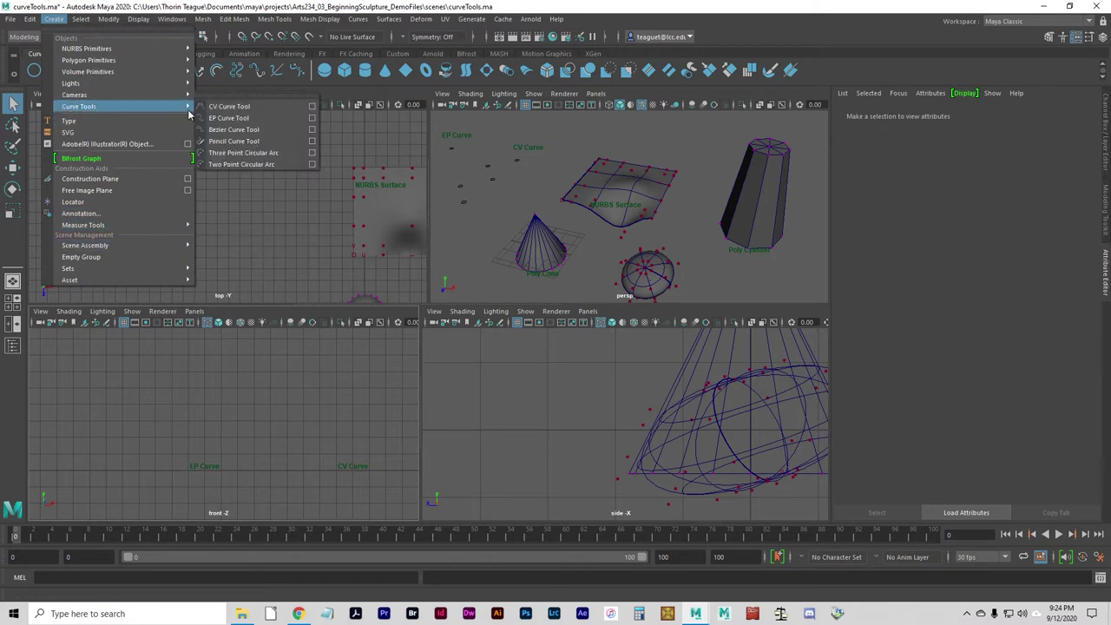
left_click(232, 119)
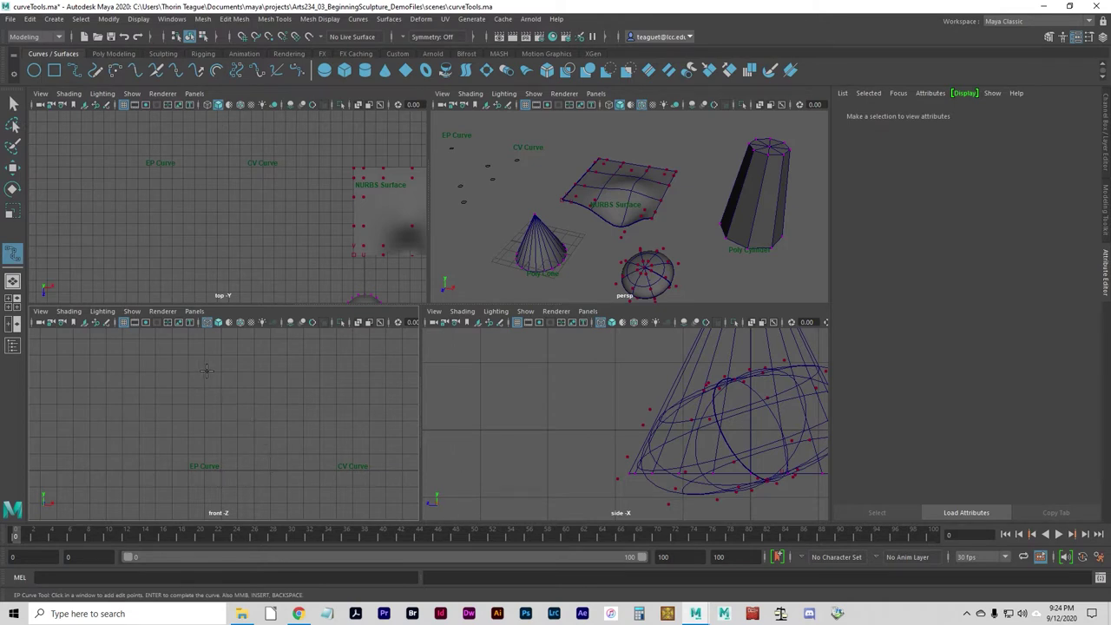
left_click(171, 355)
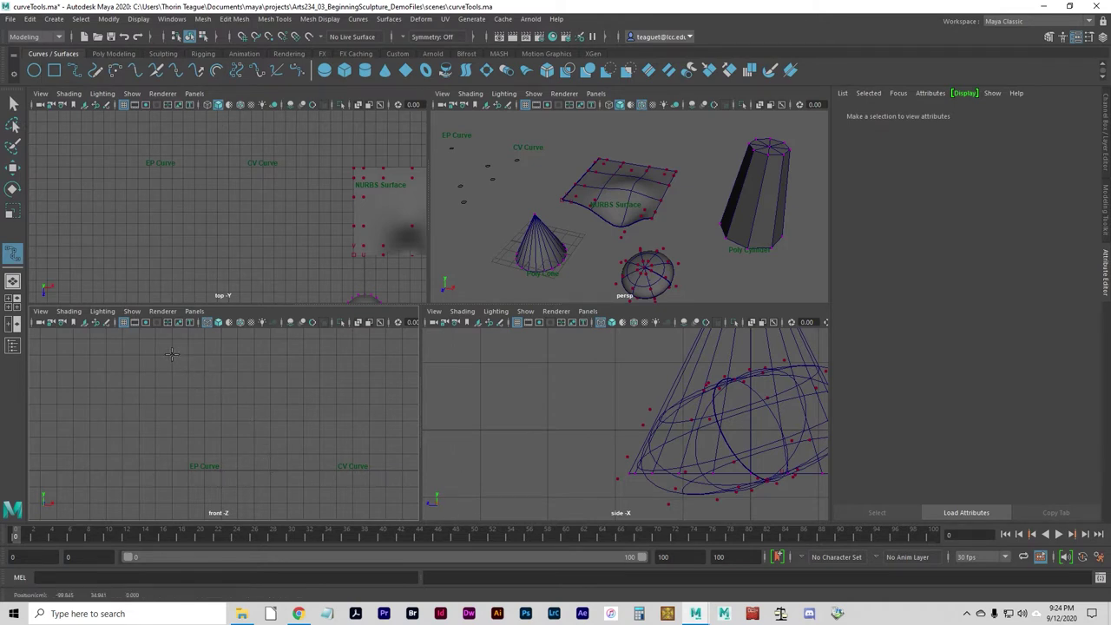
left_click(253, 384)
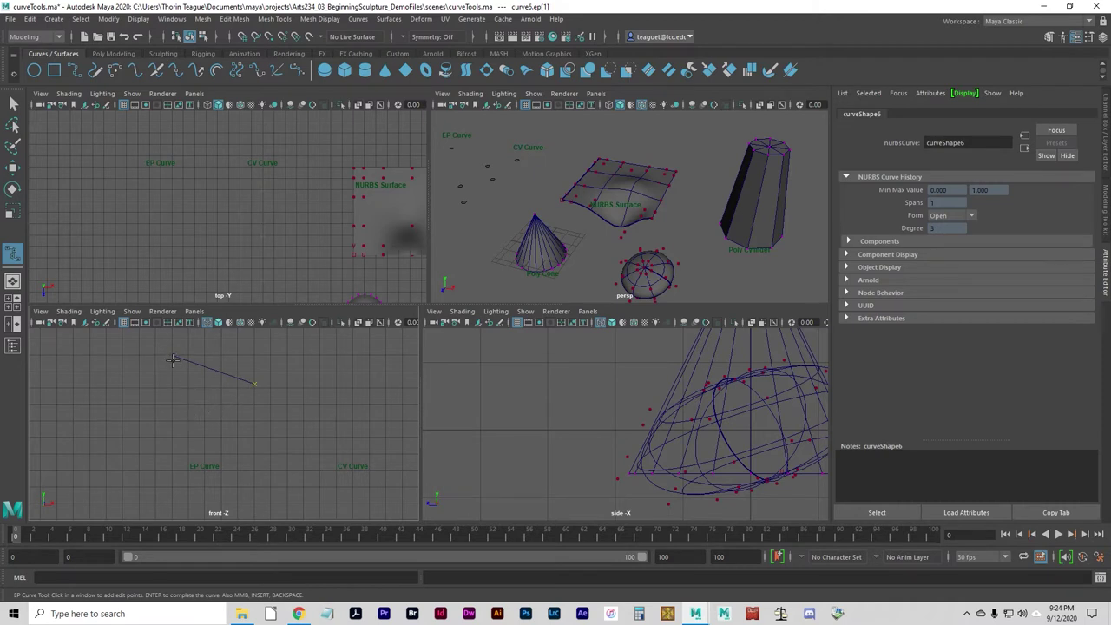
left_click(254, 387)
left_click(176, 409)
left_click(249, 449)
left_click(180, 469)
key("Return")
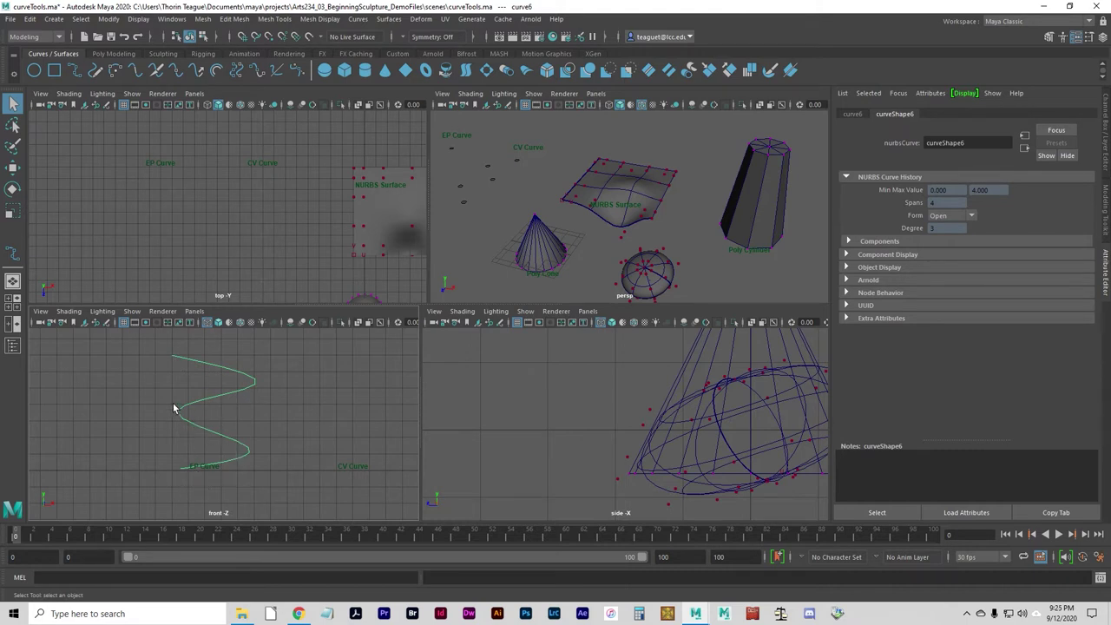
middle_click_drag(317, 466, 257, 458, "alt")
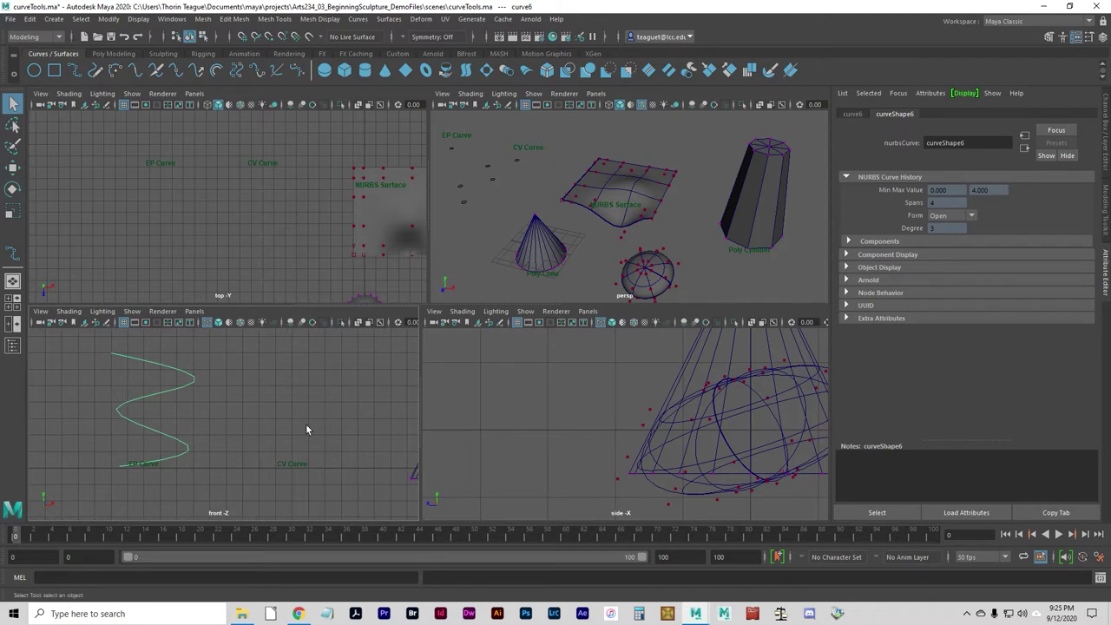
Step: With the CV Curve Tool, place the first four control points of a wavy curve
left_click(54, 19)
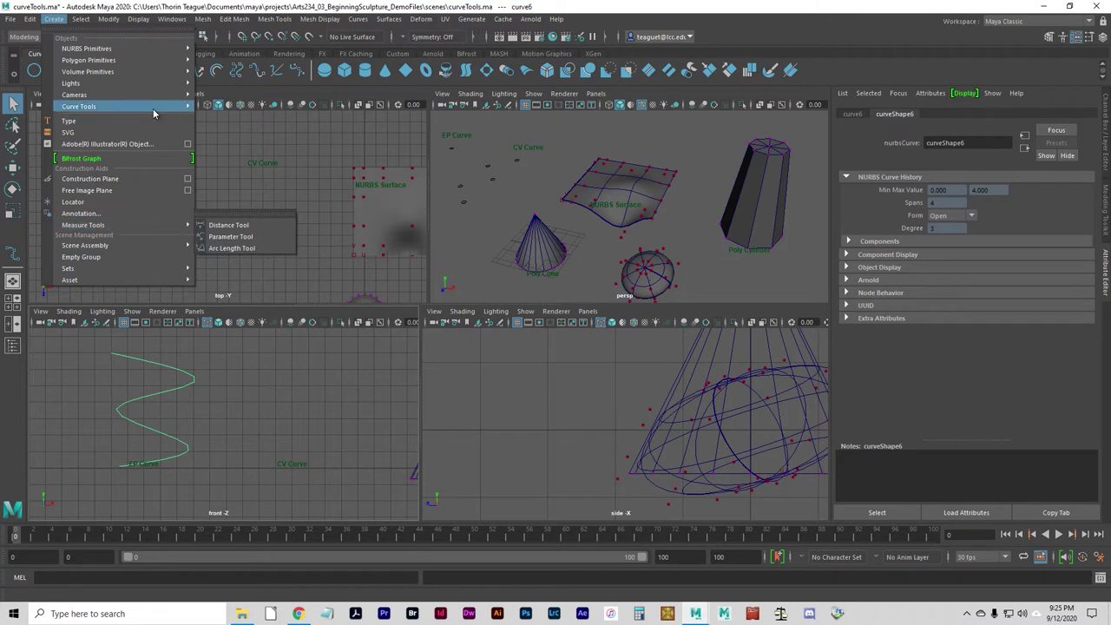
mouse_move(152, 108)
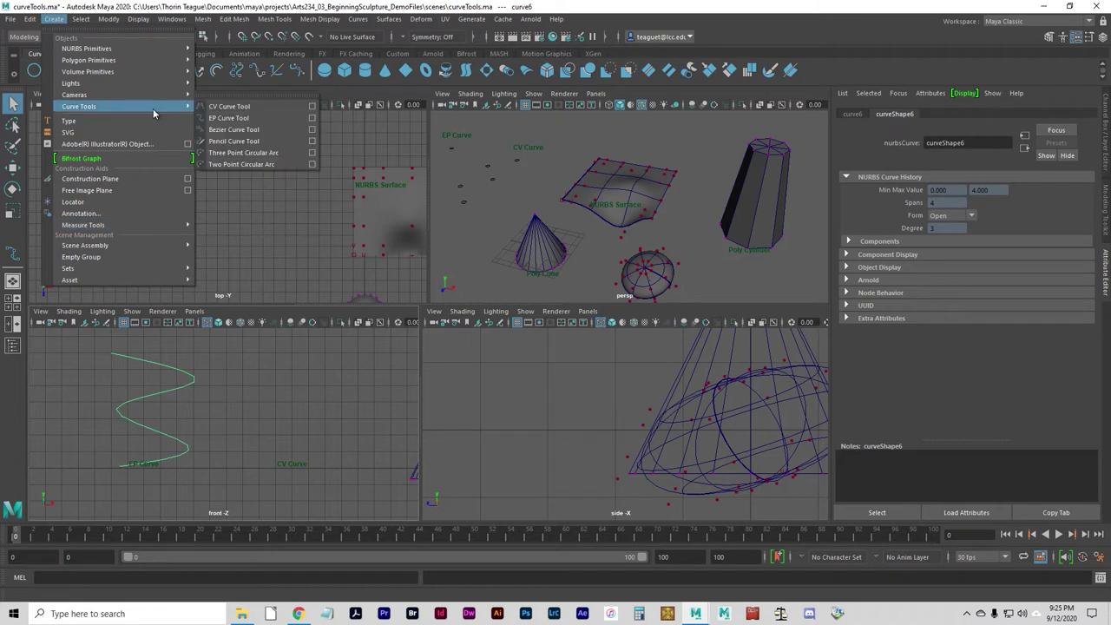
left_click(224, 111)
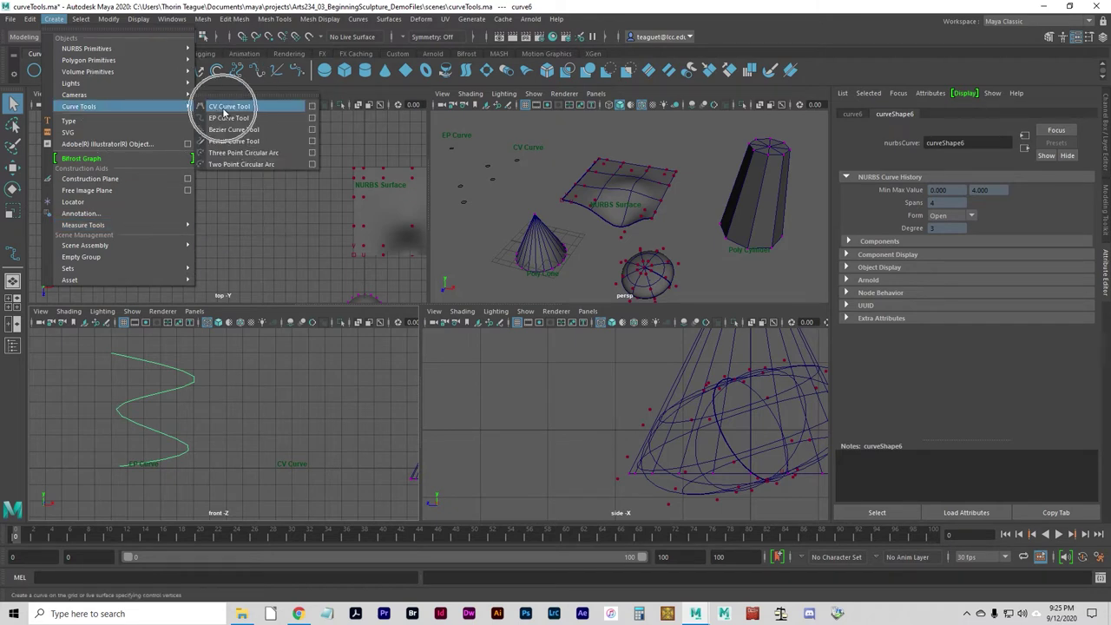
left_click(268, 353)
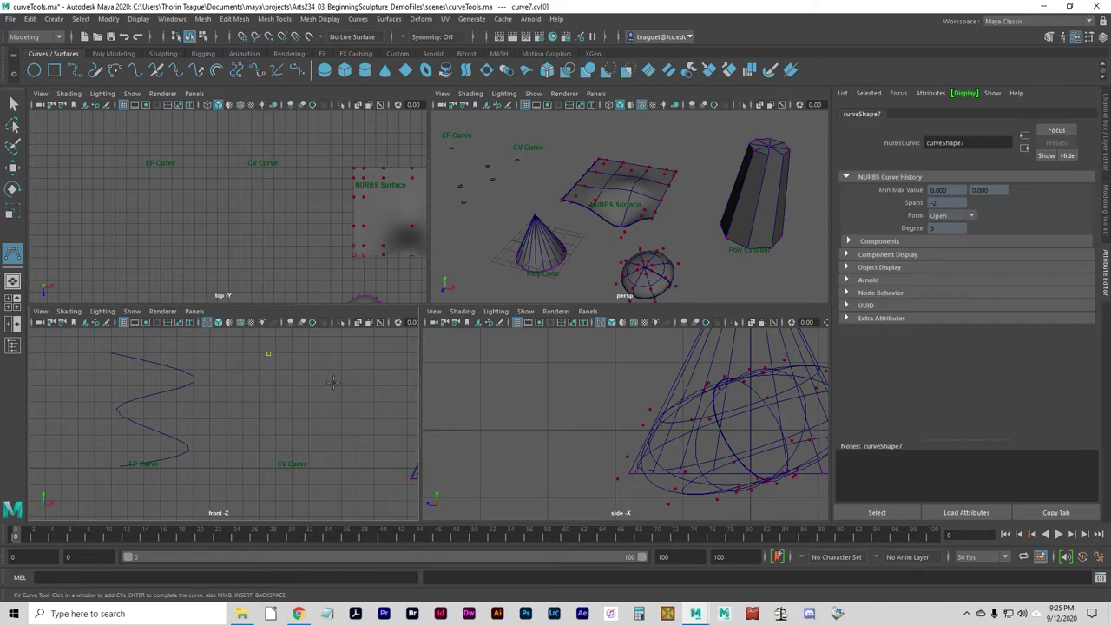
left_click(333, 382)
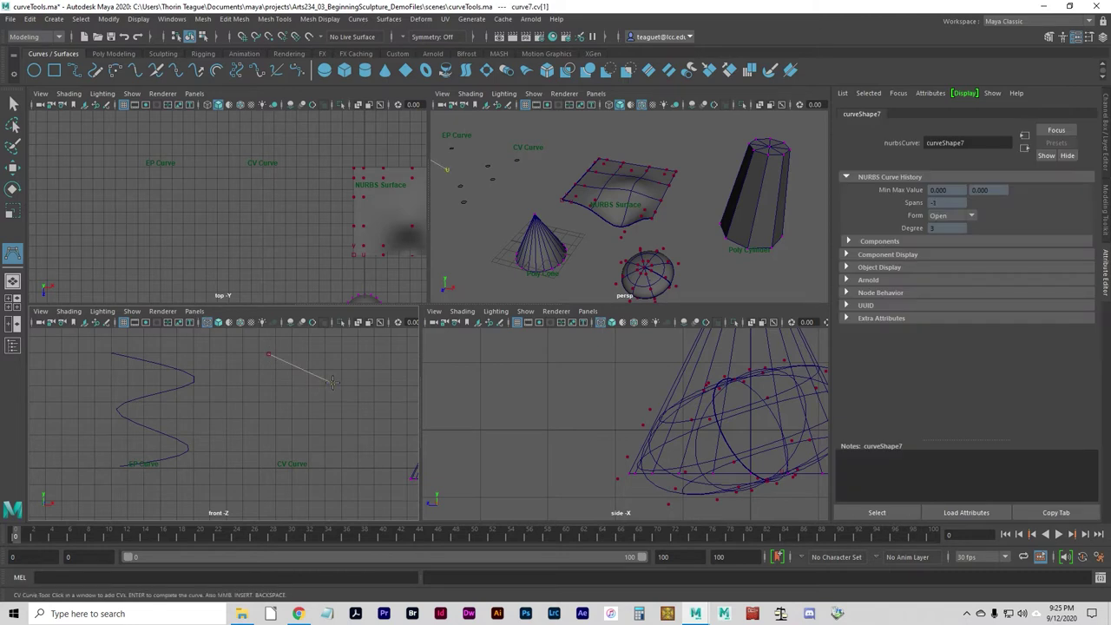
left_click(269, 412)
left_click(328, 443)
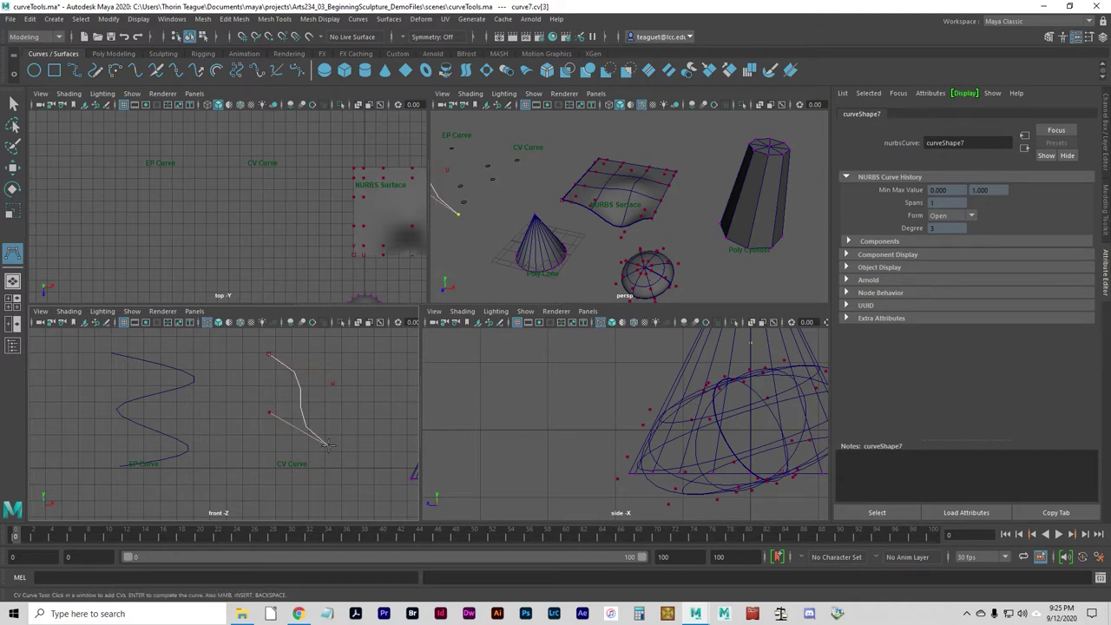
Step: Add the final control points to finish curve7, then select the EP and CV curves
left_click(271, 357)
left_click(275, 476)
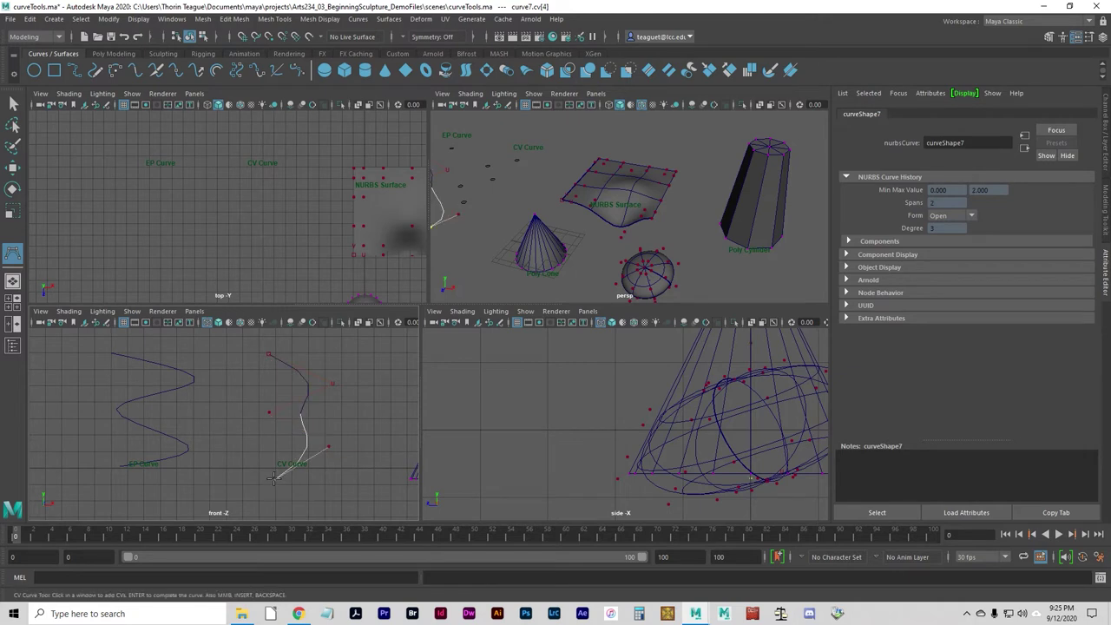
left_click(324, 503)
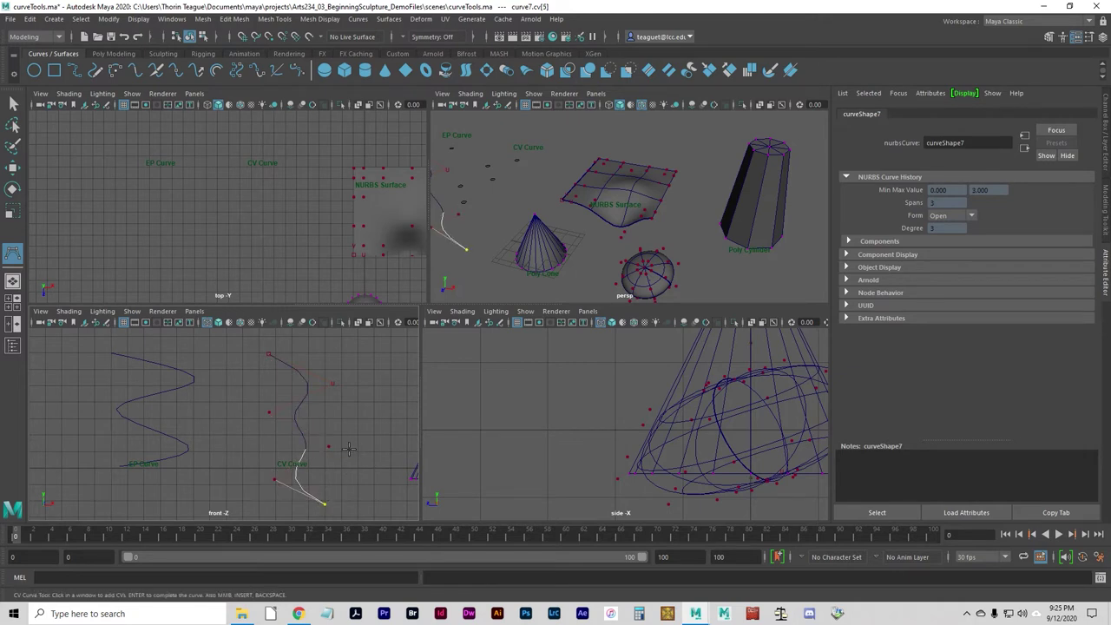
key("q")
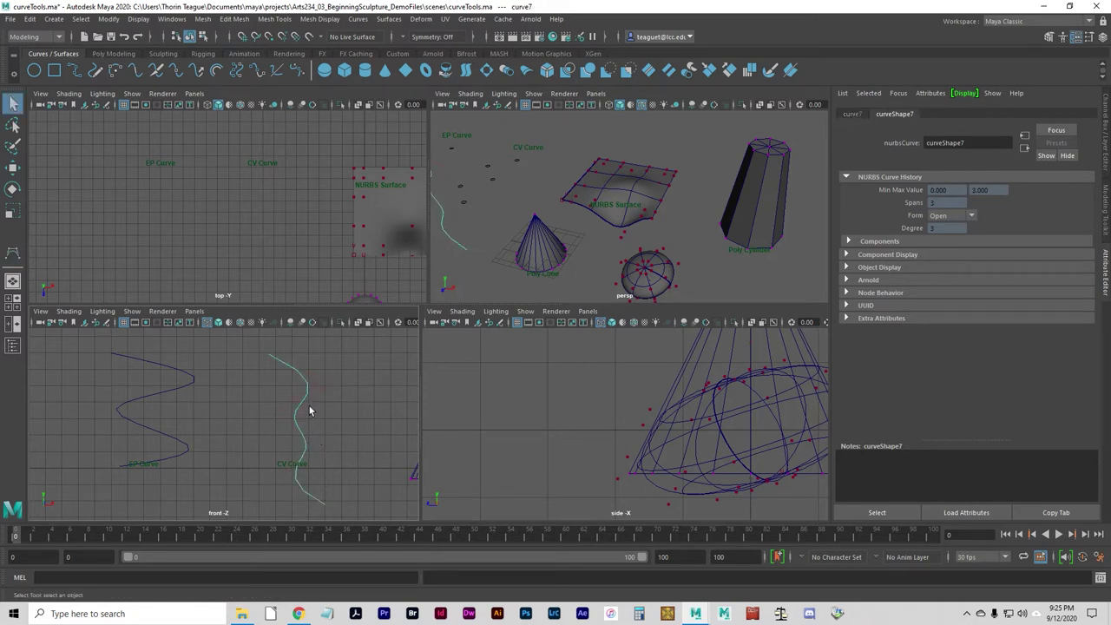
left_click(183, 390)
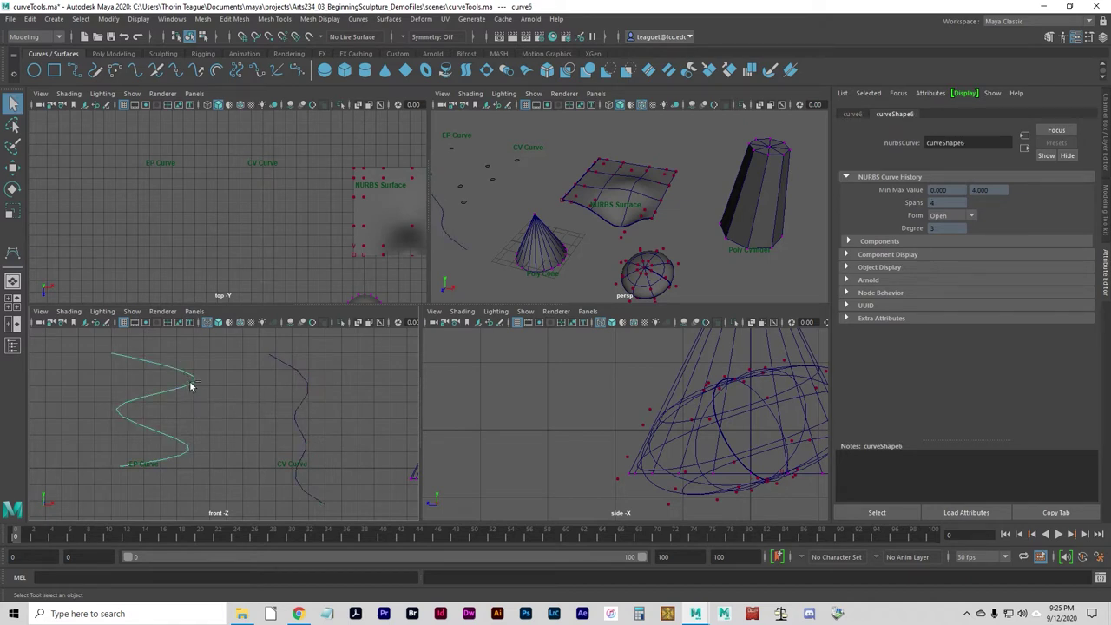
left_click(298, 399)
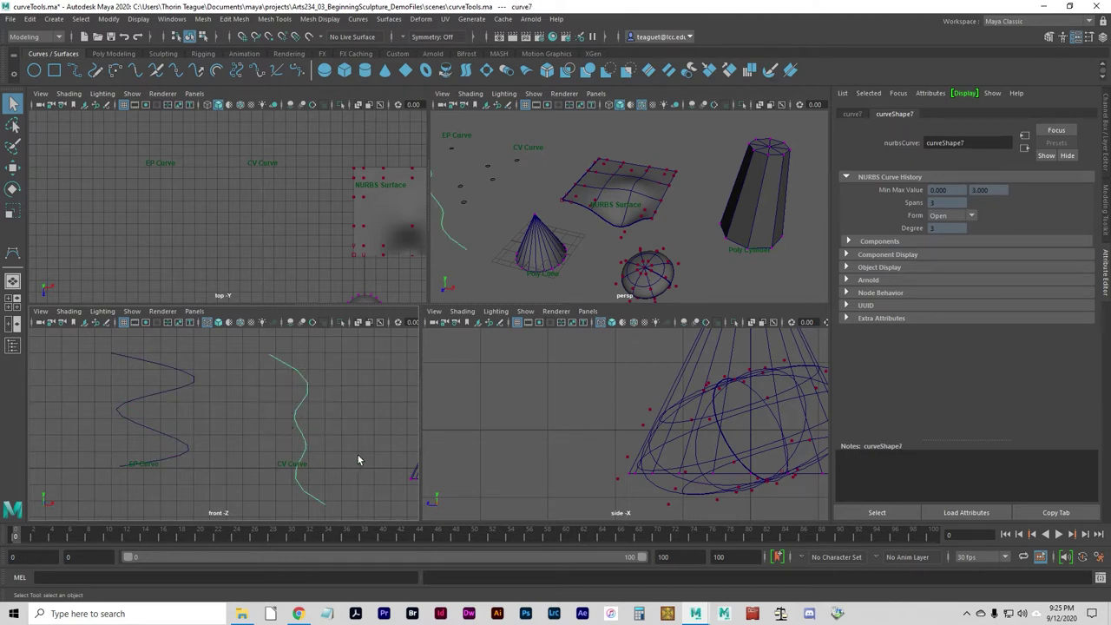
Step: In empty grid space, draw the S-shaped Bezier curve bezier1 with dragged smooth tangents
middle_click_drag(209, 456, 345, 459, "alt")
middle_click_drag(217, 442, 266, 442, "alt")
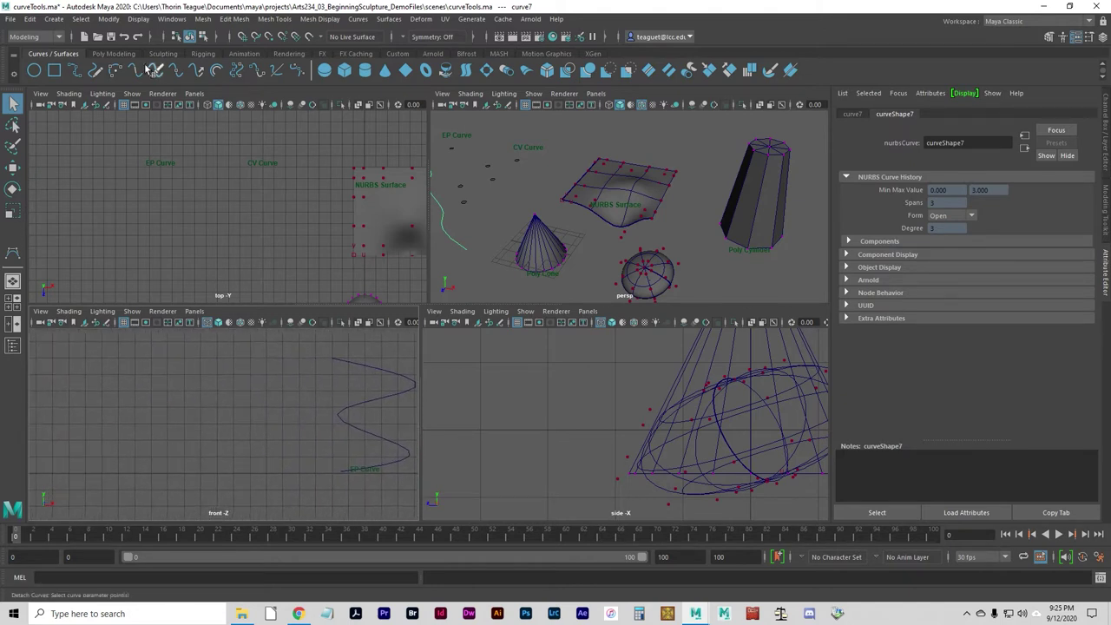
left_click(55, 20)
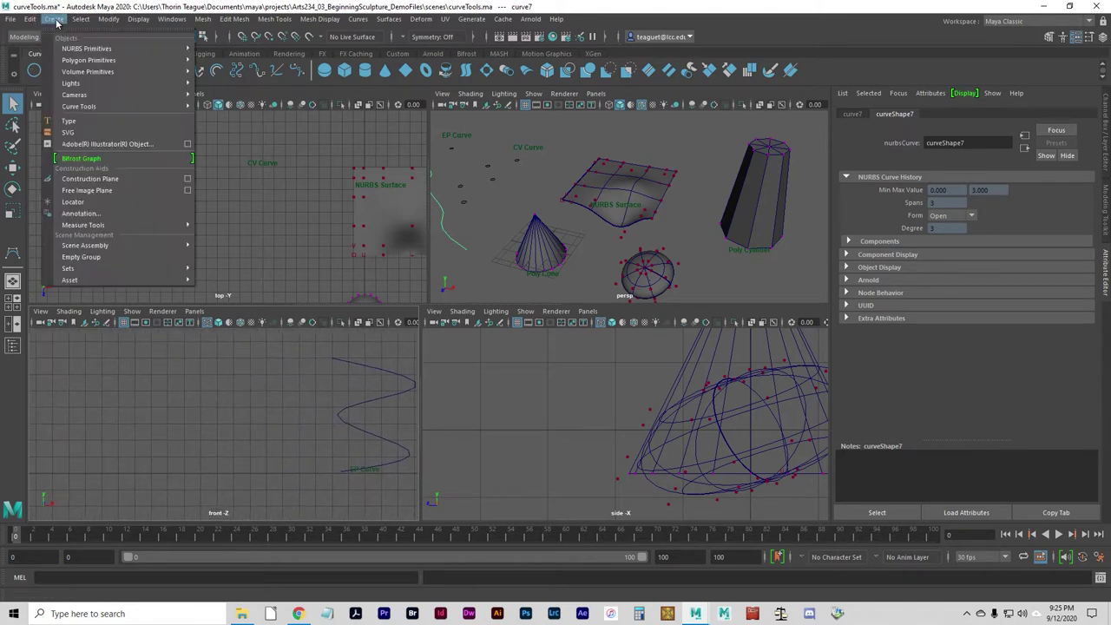
mouse_move(89, 63)
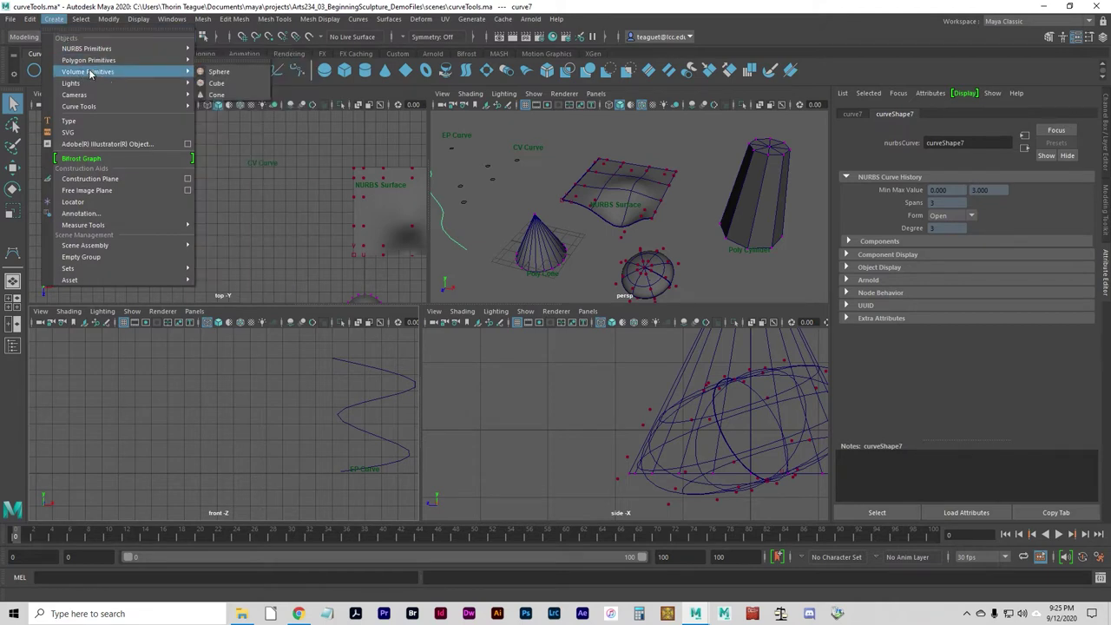
mouse_move(95, 107)
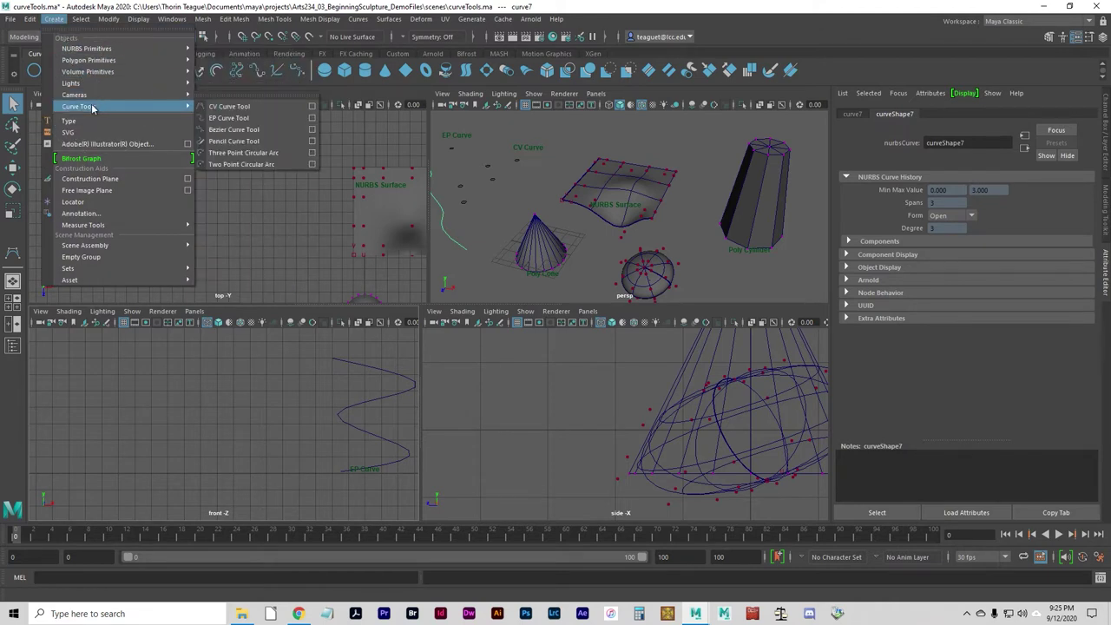
left_click(231, 130)
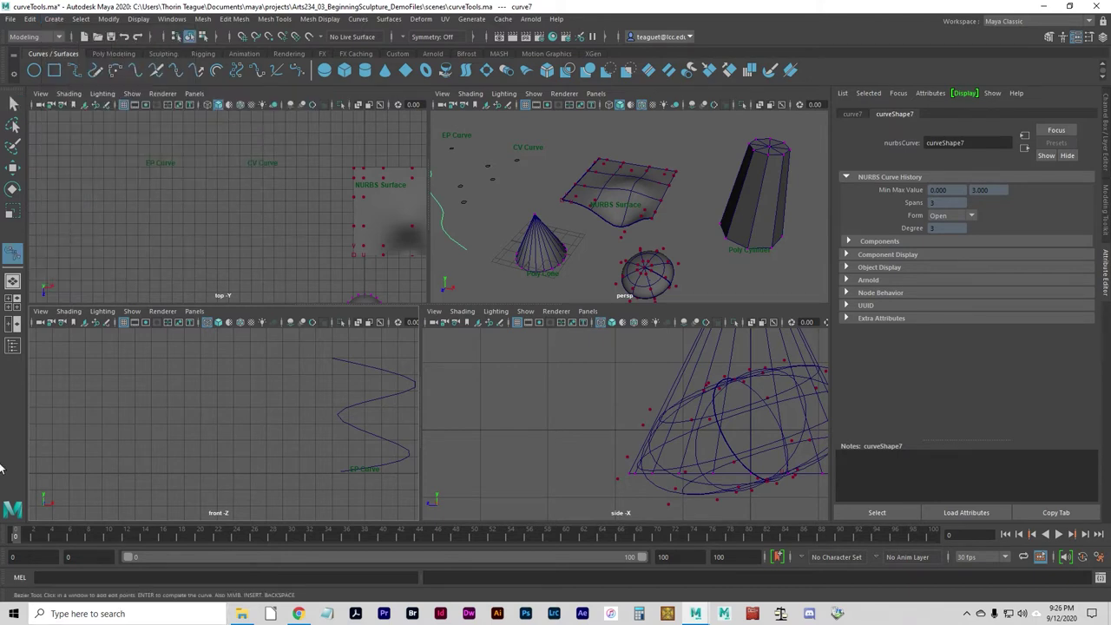
left_click(155, 357)
left_click_drag(231, 379, 170, 424)
left_click_drag(225, 448, 231, 483)
left_click(168, 483)
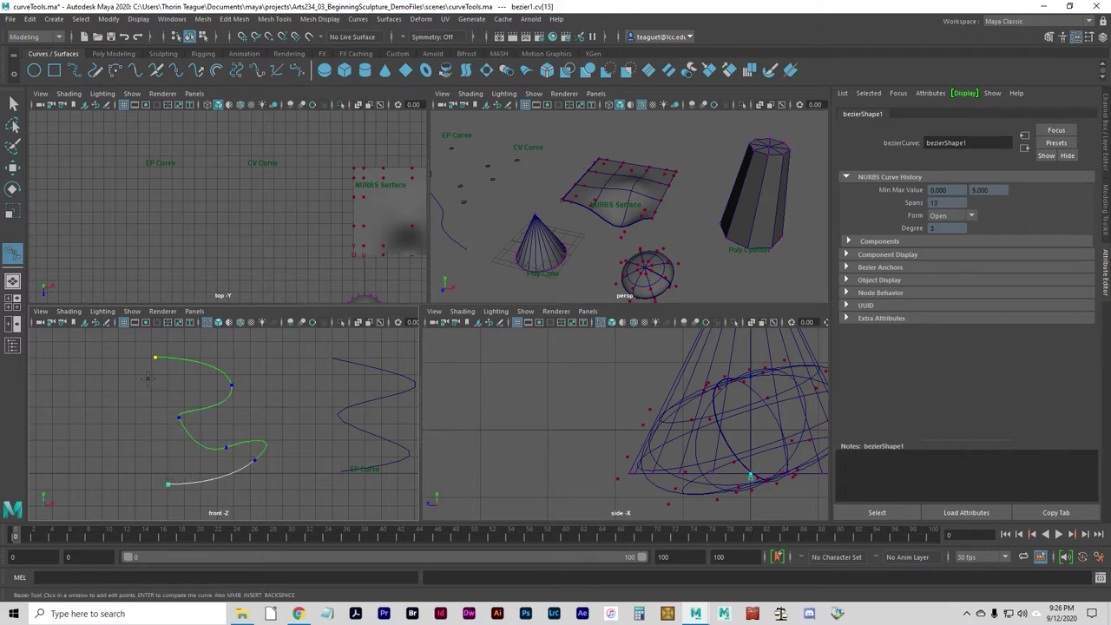
key("q")
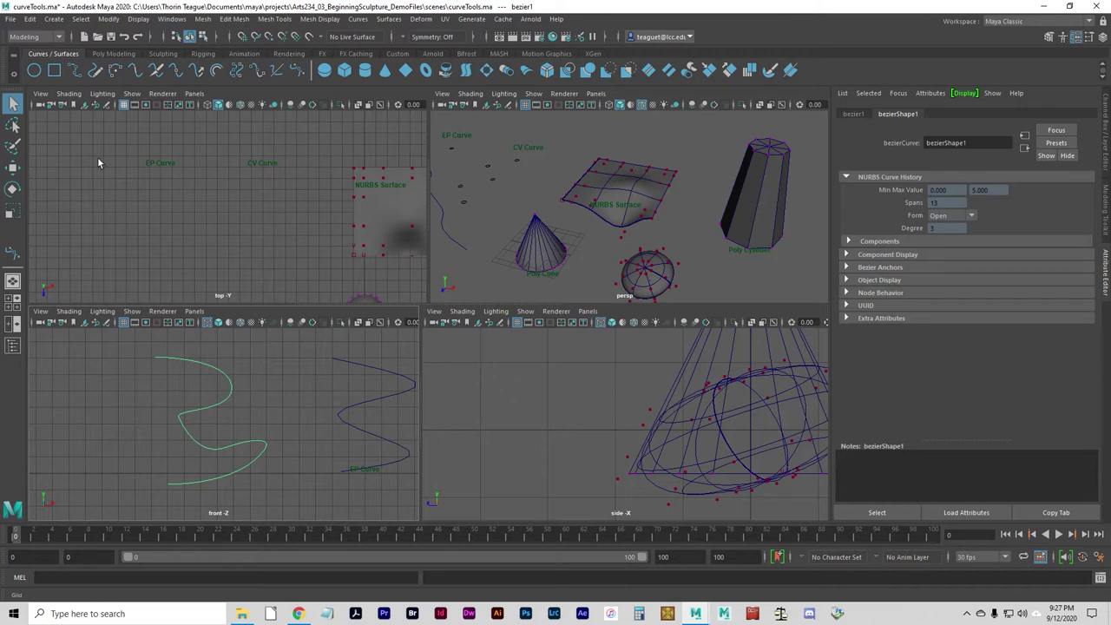
Step: Select the EP curve, toggle F8 component mode, return to Object Mode, then re-enable component mode
middle_click_drag(286, 414, 67, 390, "alt")
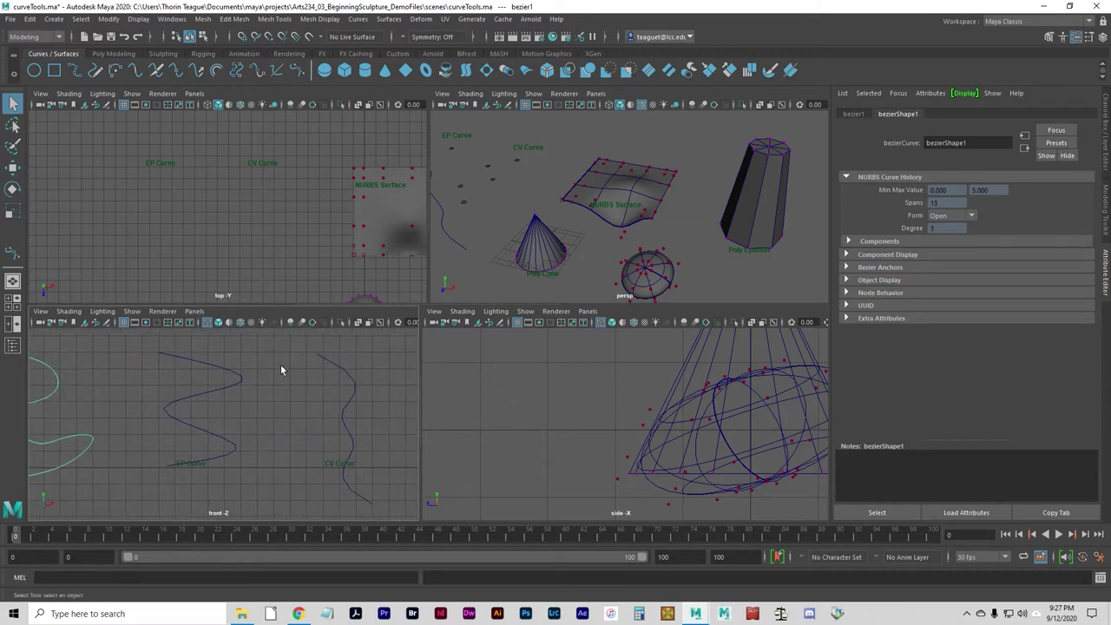
left_click(214, 394)
left_click(217, 392)
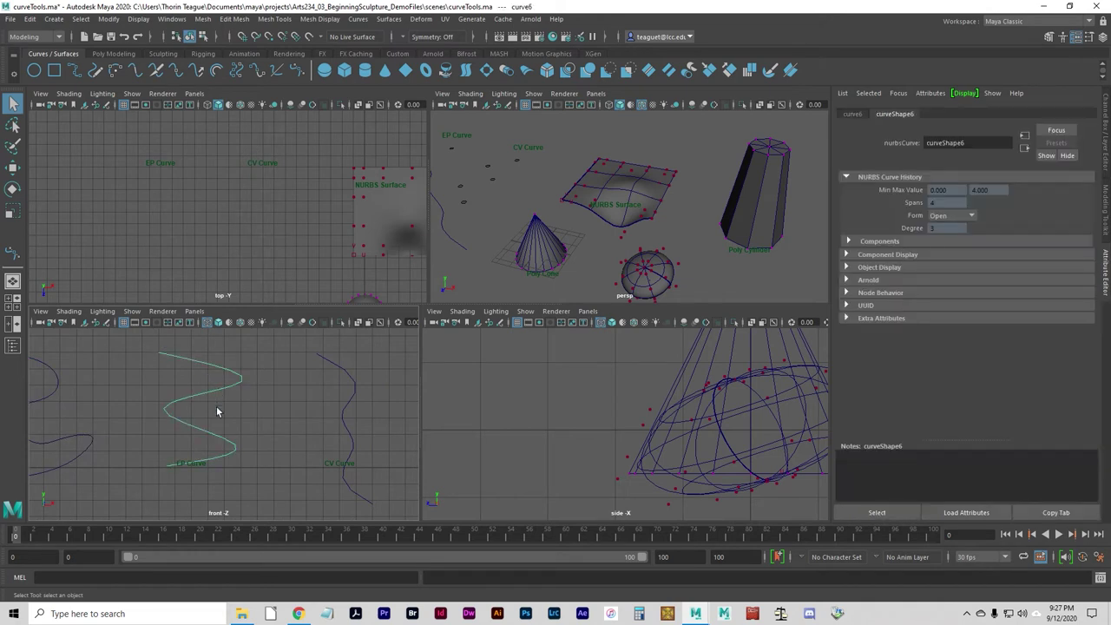
key("F8")
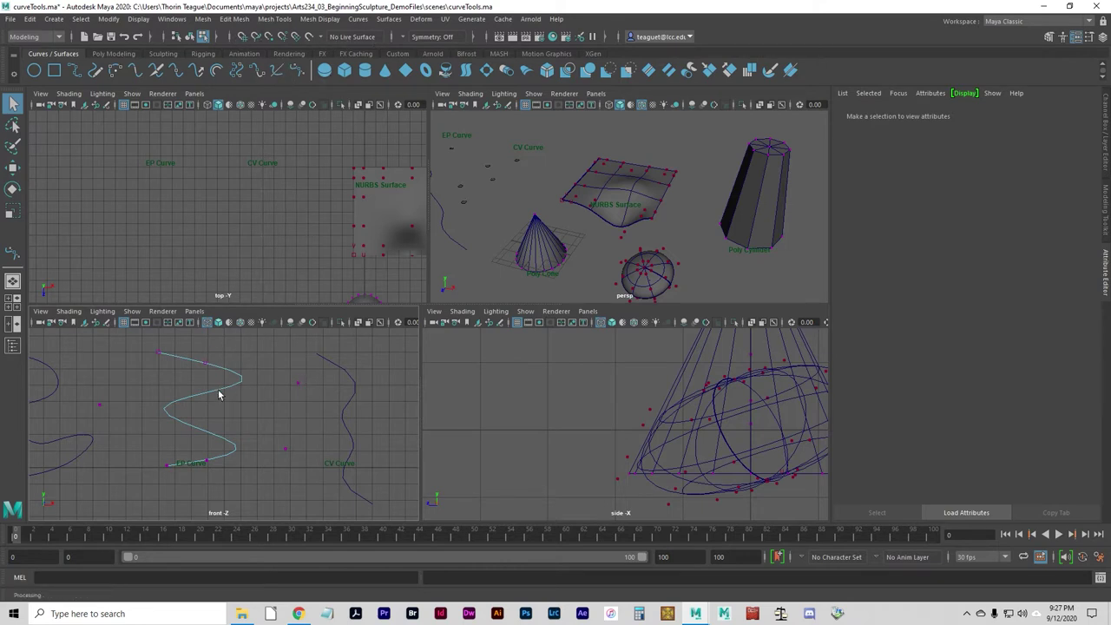
right_click_drag(219, 395, 172, 333)
right_click_drag(218, 392, 212, 298)
left_click_drag(264, 372, 224, 410)
key("F8")
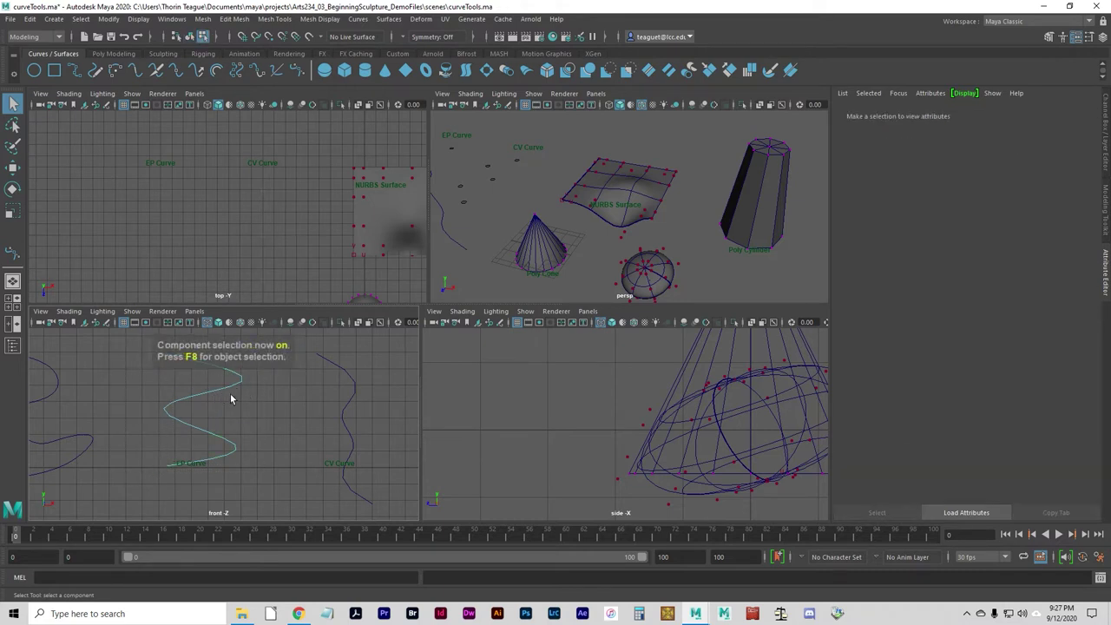
Step: Turn on the point, parameter-point and hull selection masks in the status line
left_click(218, 37)
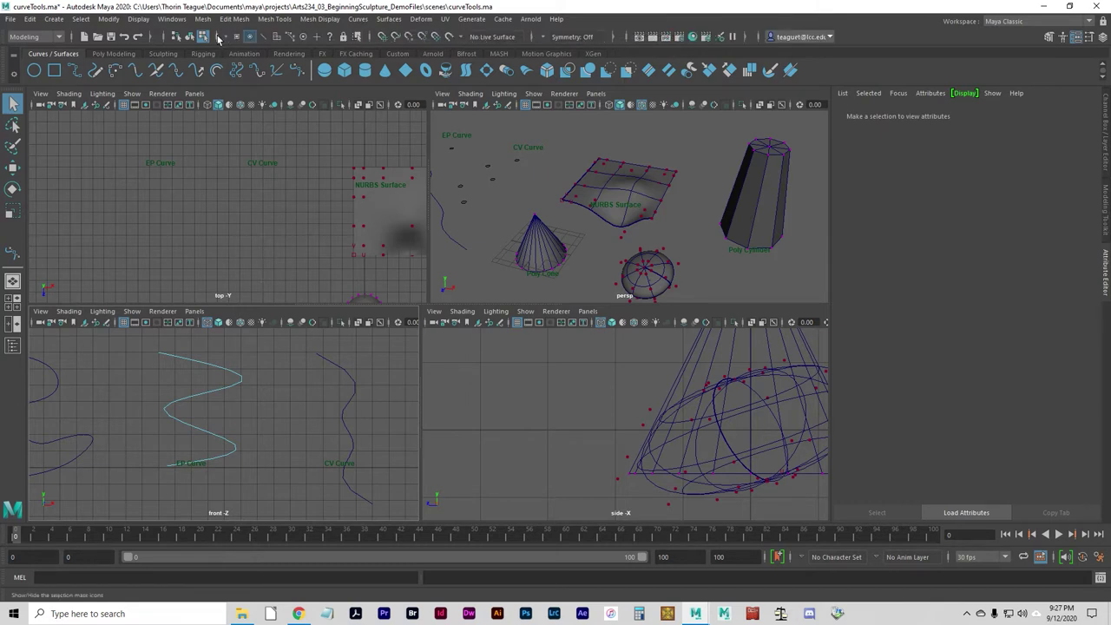
left_click(218, 37)
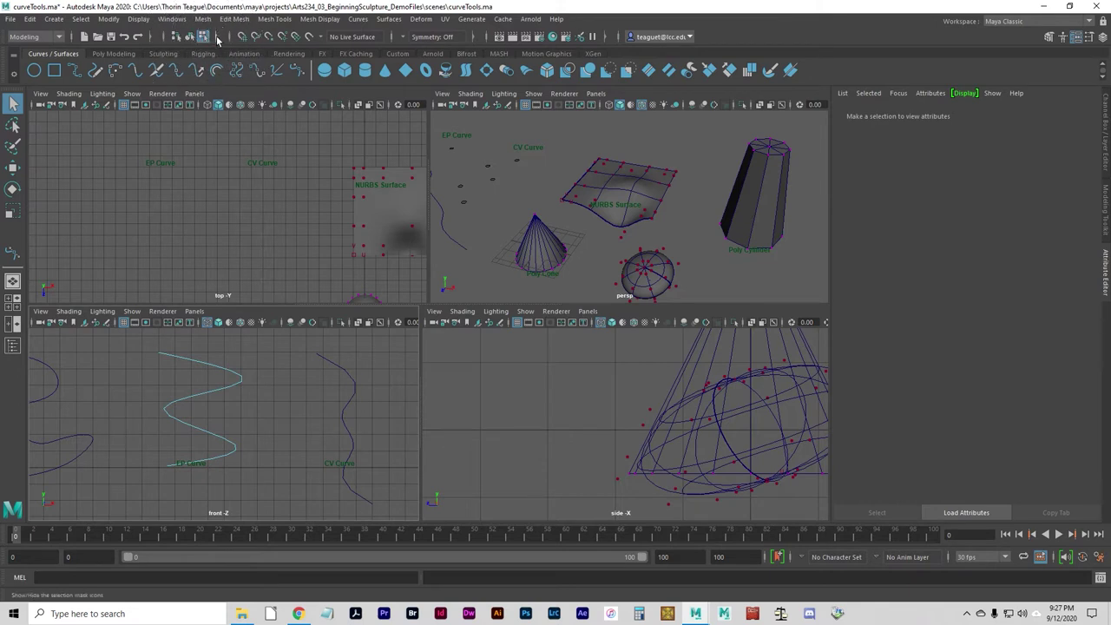
left_click(218, 40)
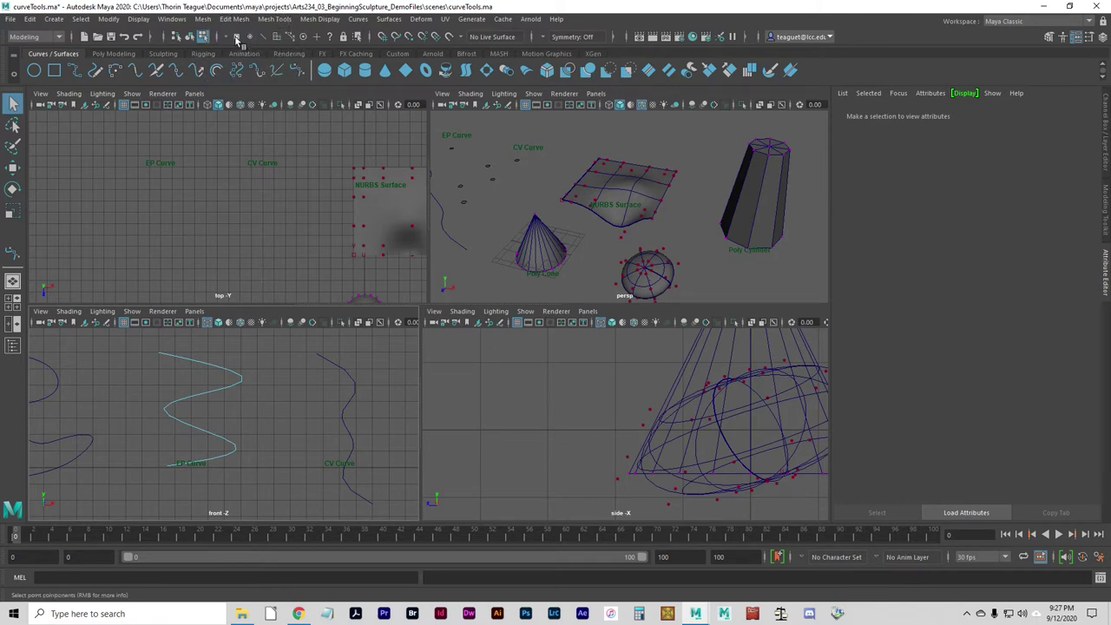
left_click(236, 38)
left_click(251, 37)
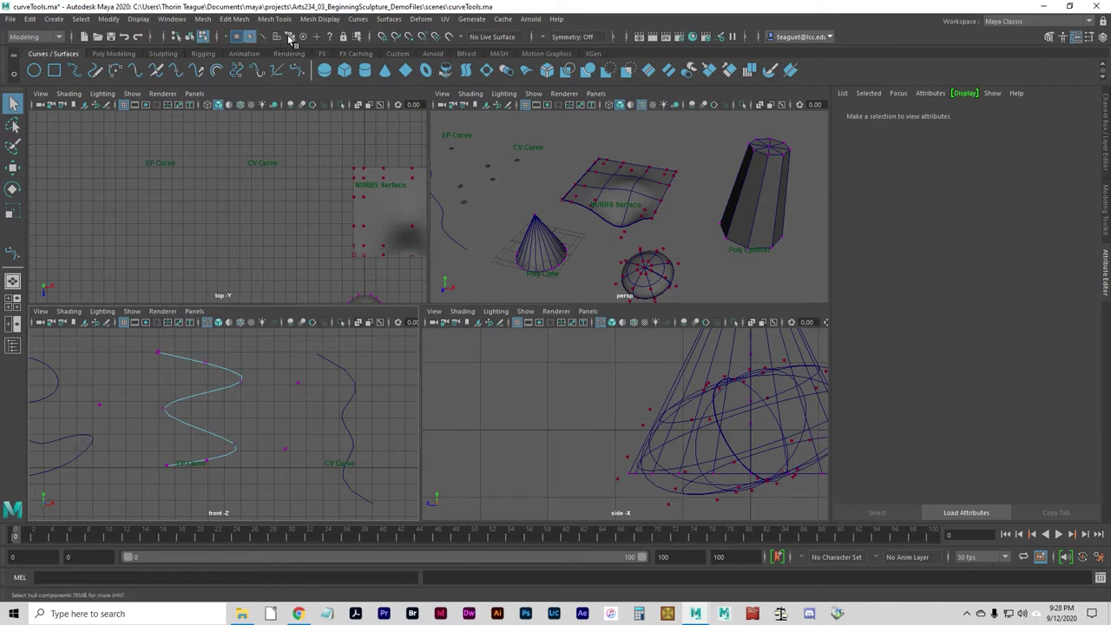
left_click(290, 37)
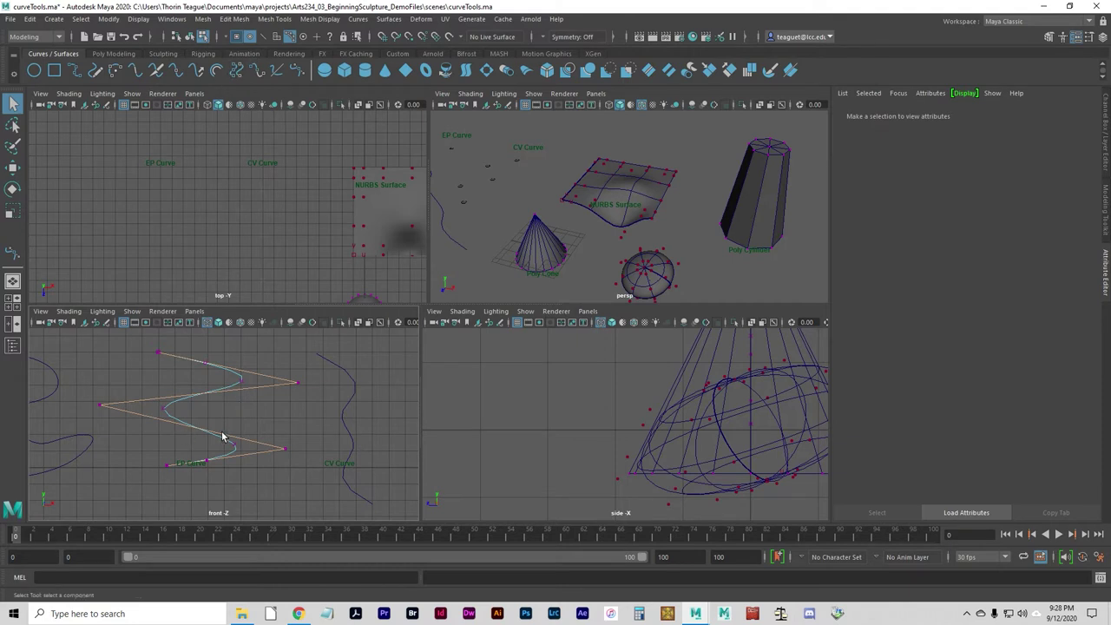
Step: Select the EP curve's lower-left edit point, then try sliding the left hull control vertex sideways
left_click(298, 384)
left_click(103, 410)
left_click(286, 453)
left_click(166, 470)
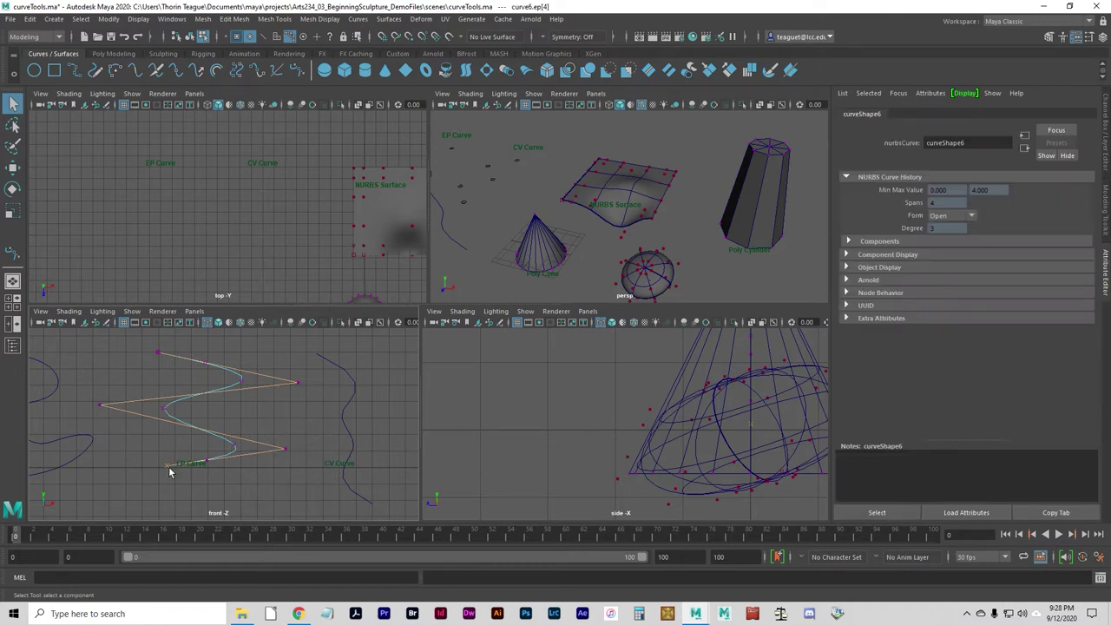
key("w")
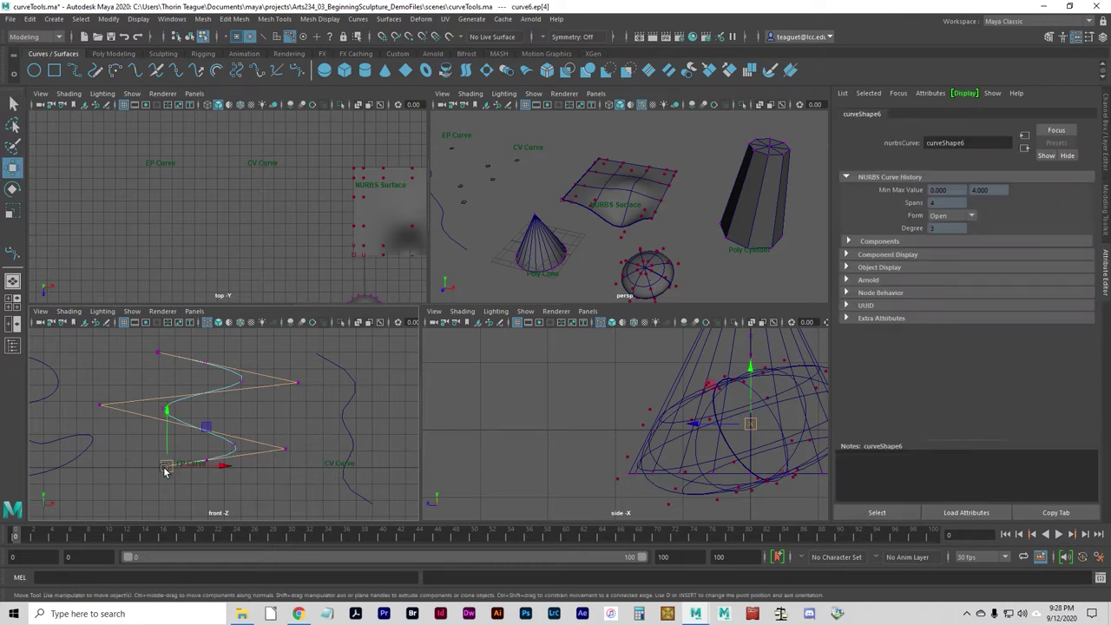
left_click(223, 466)
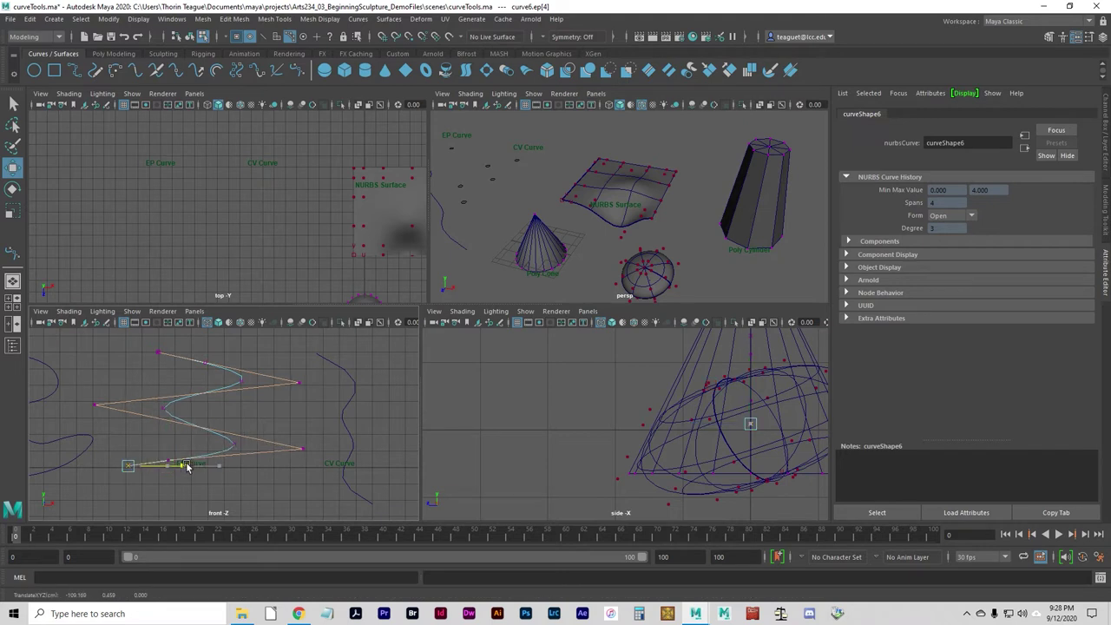
left_click(99, 403)
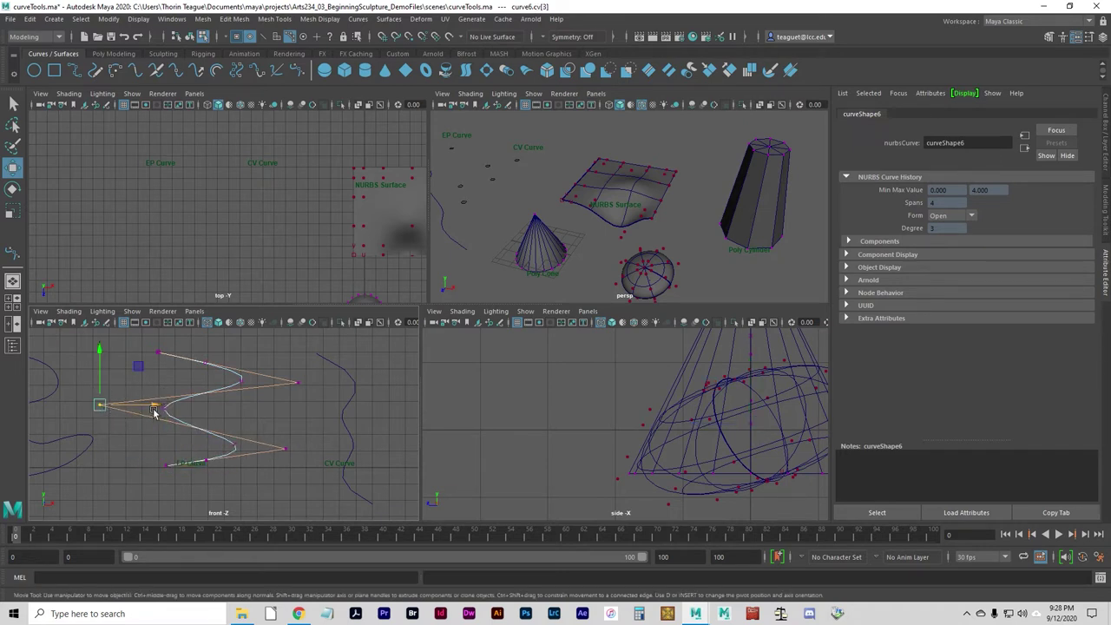
mouse_move(153, 412)
left_mouse_down()
mouse_move(200, 408)
mouse_move(154, 406)
left_mouse_up()
Step: Undo the stray curve-point picks, select edit point ep[2] and nudge it slightly left
left_click(177, 416)
key("ctrl+z")
left_click(177, 415)
key("ctrl+z")
left_click(210, 415)
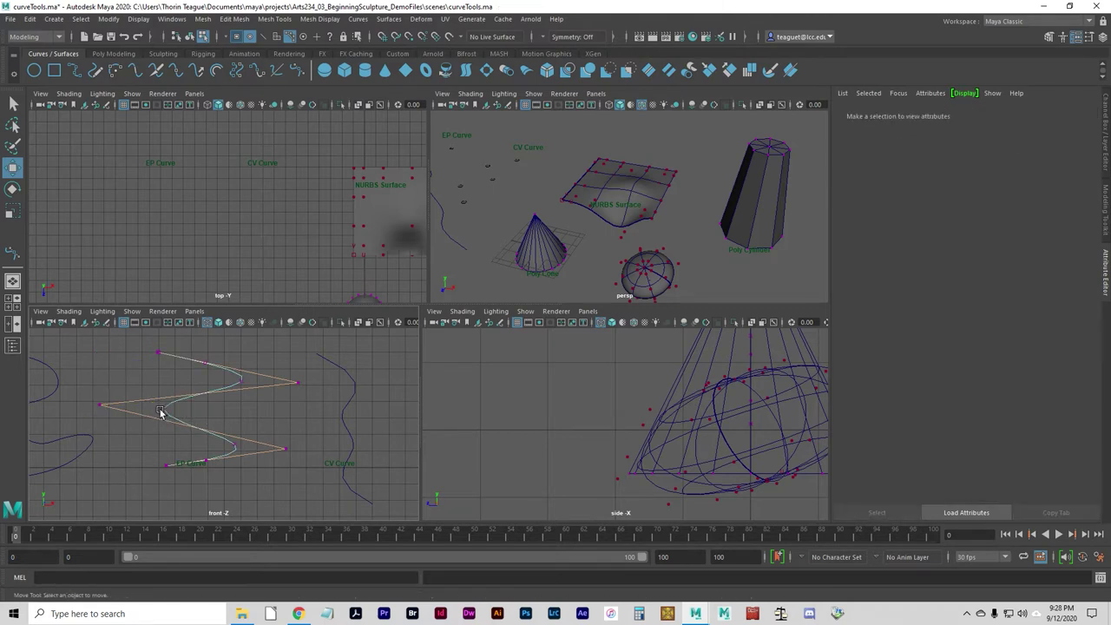
left_click(164, 409)
mouse_move(220, 411)
left_mouse_down()
mouse_move(201, 411)
mouse_move(263, 409)
mouse_move(212, 415)
left_mouse_up()
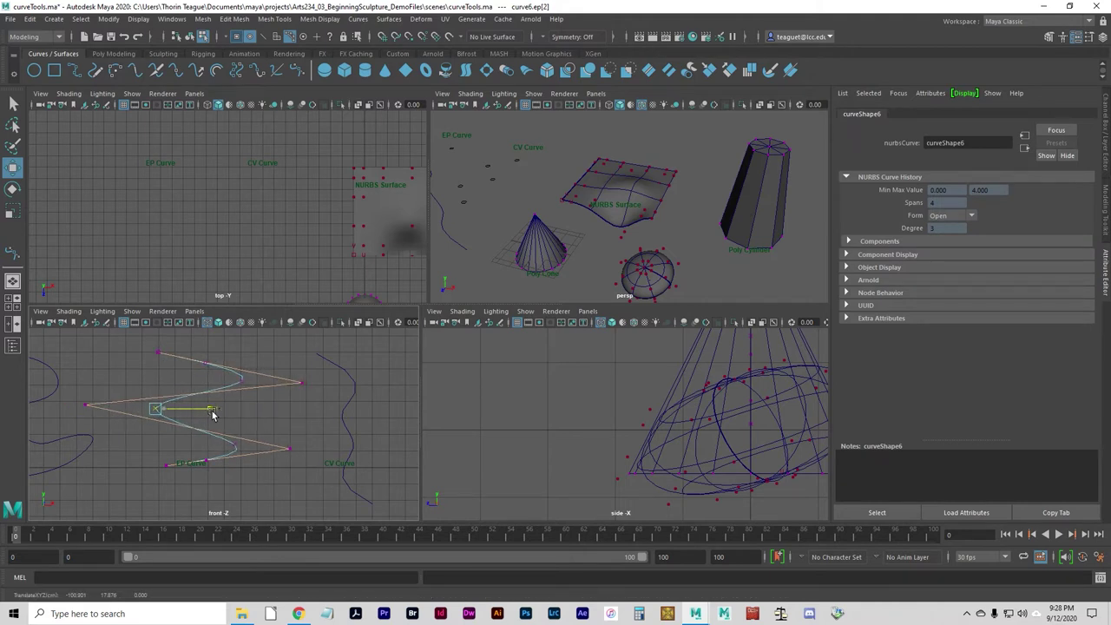
Step: Drag the CV curve's edit points ep[2] and ep[1] to the right, then select a control vertex
left_click(343, 424)
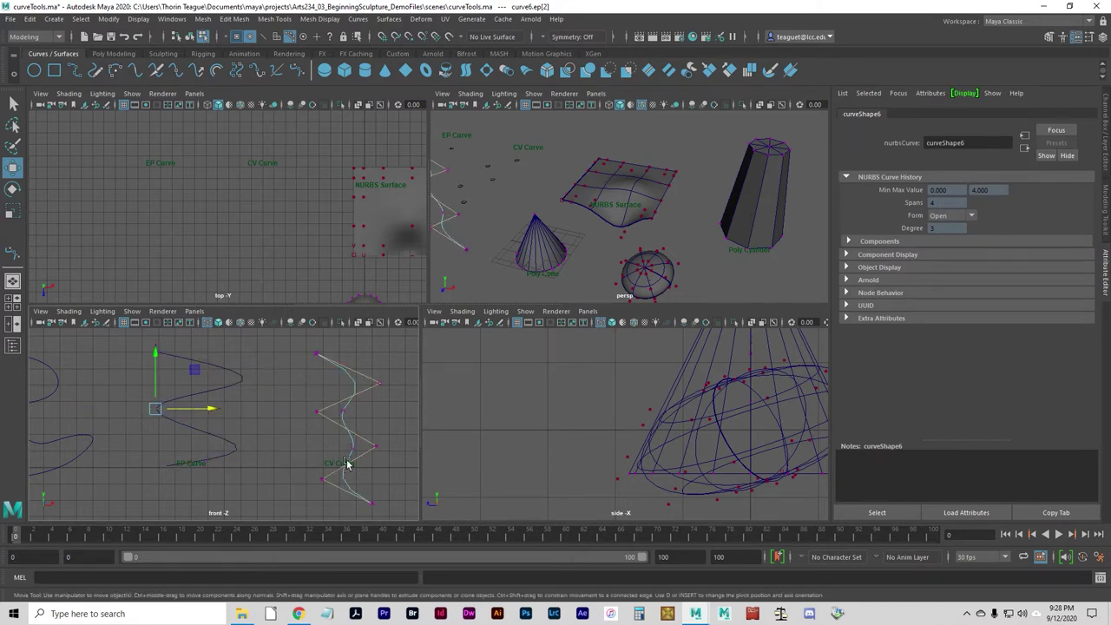
middle_click_drag(396, 451, 269, 424, "alt")
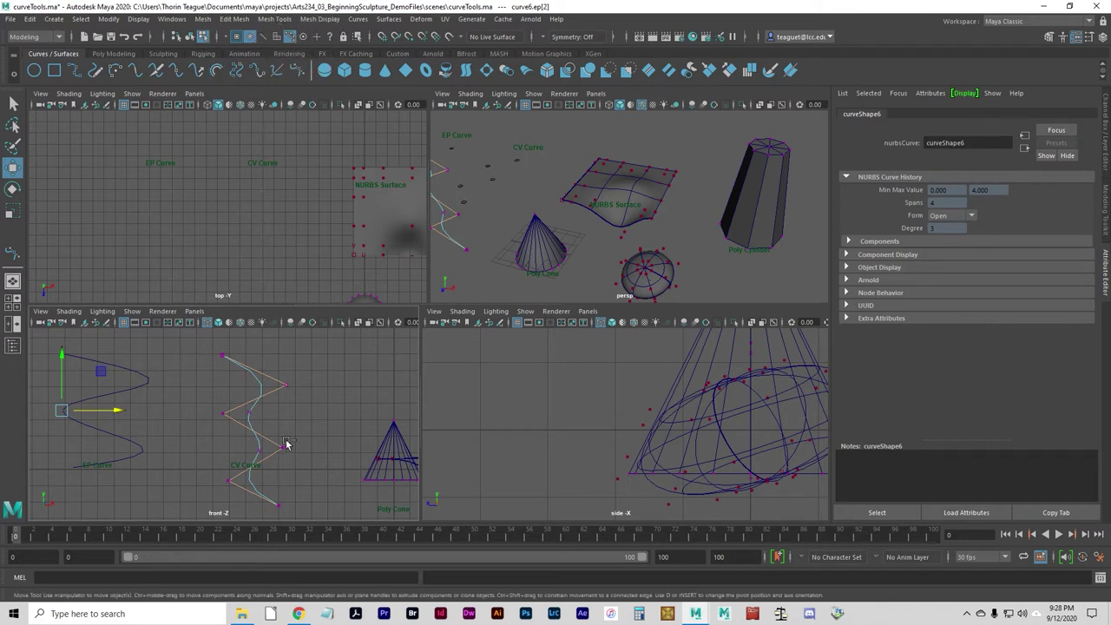
left_click(251, 414)
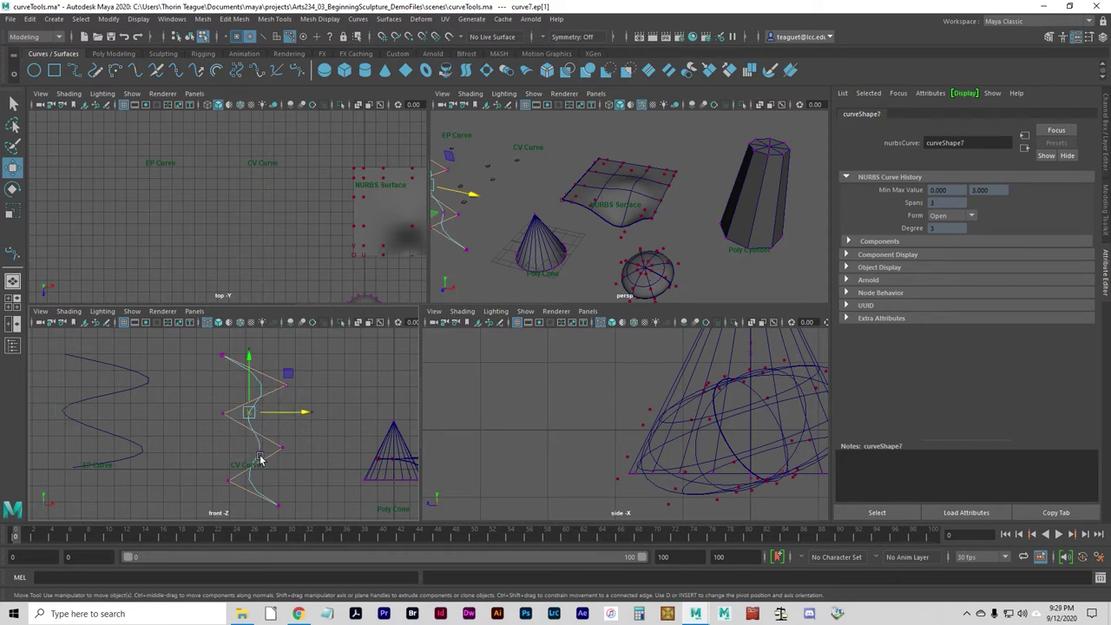
left_click(258, 451)
left_click(257, 451)
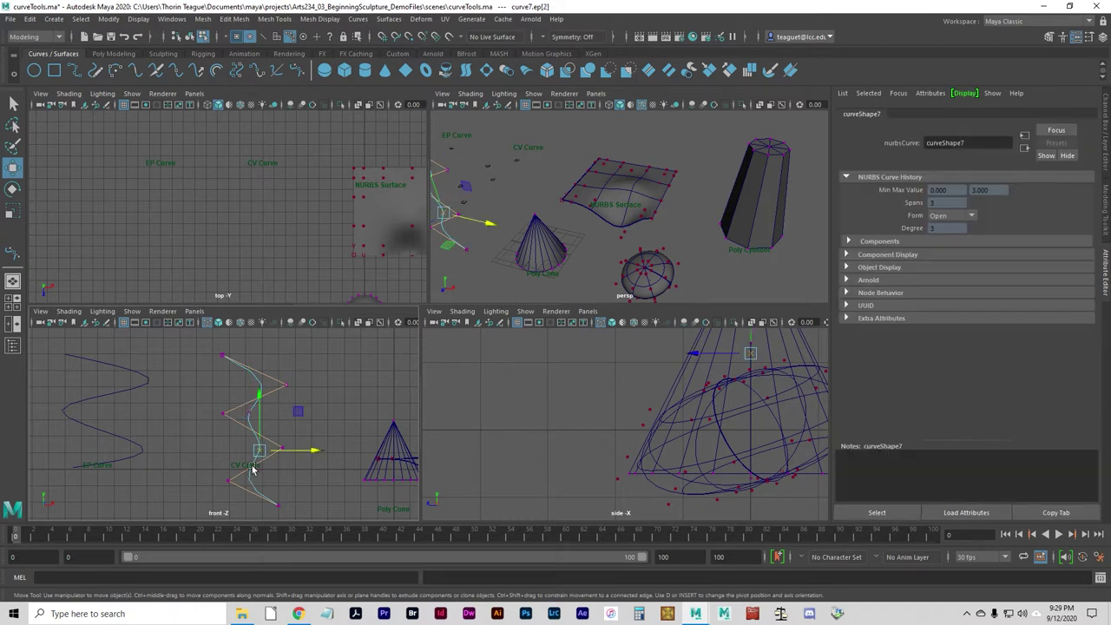
left_click_drag(319, 452, 328, 453)
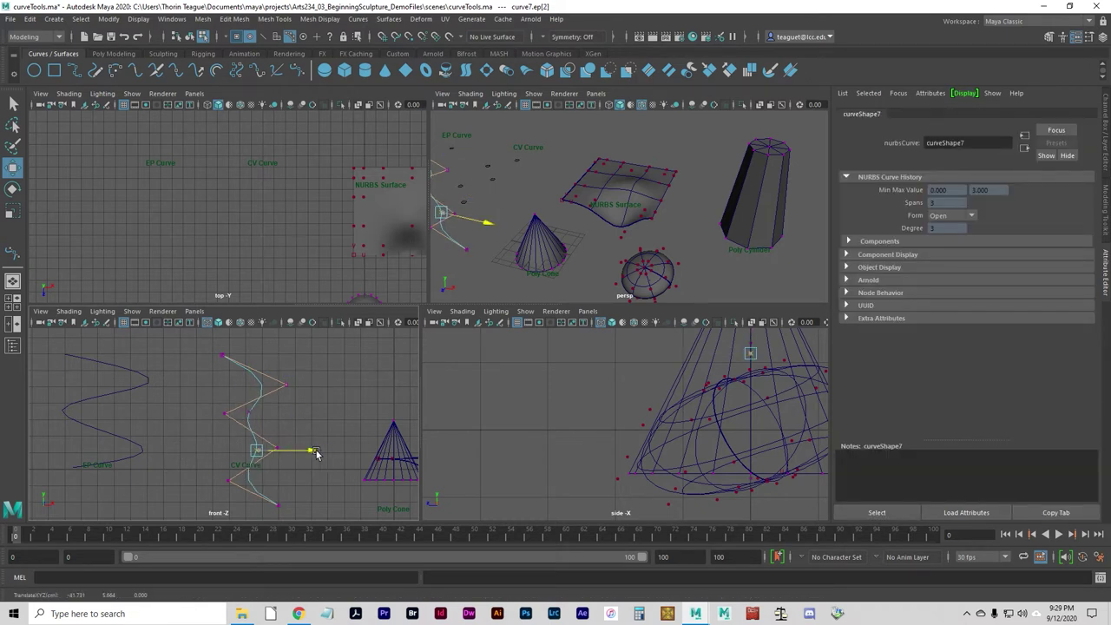
left_click(248, 414)
left_click_drag(310, 415, 340, 392)
left_click(283, 373)
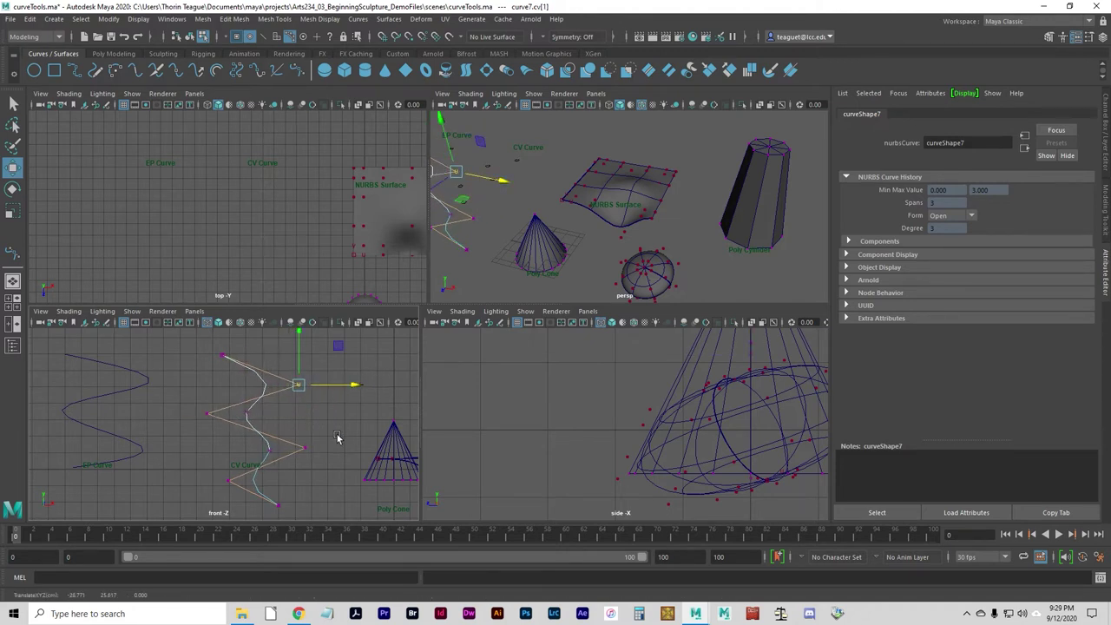
Step: Hide curve hulls and allow picking parameter points in the selection mask
left_click(290, 37)
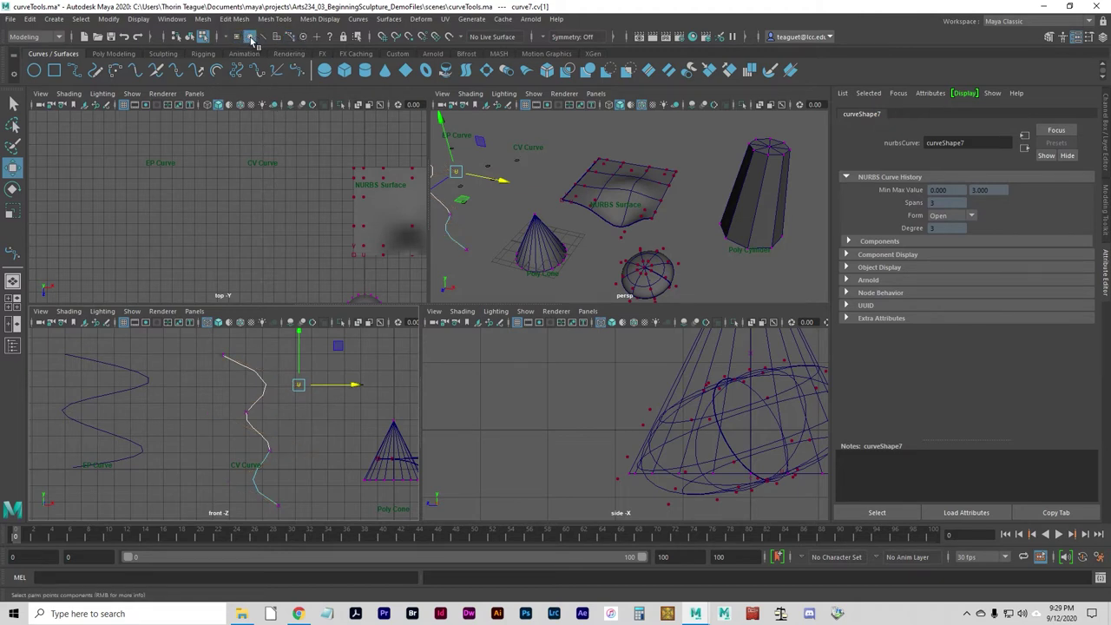
left_click(250, 40)
left_click(251, 40)
left_click(222, 37)
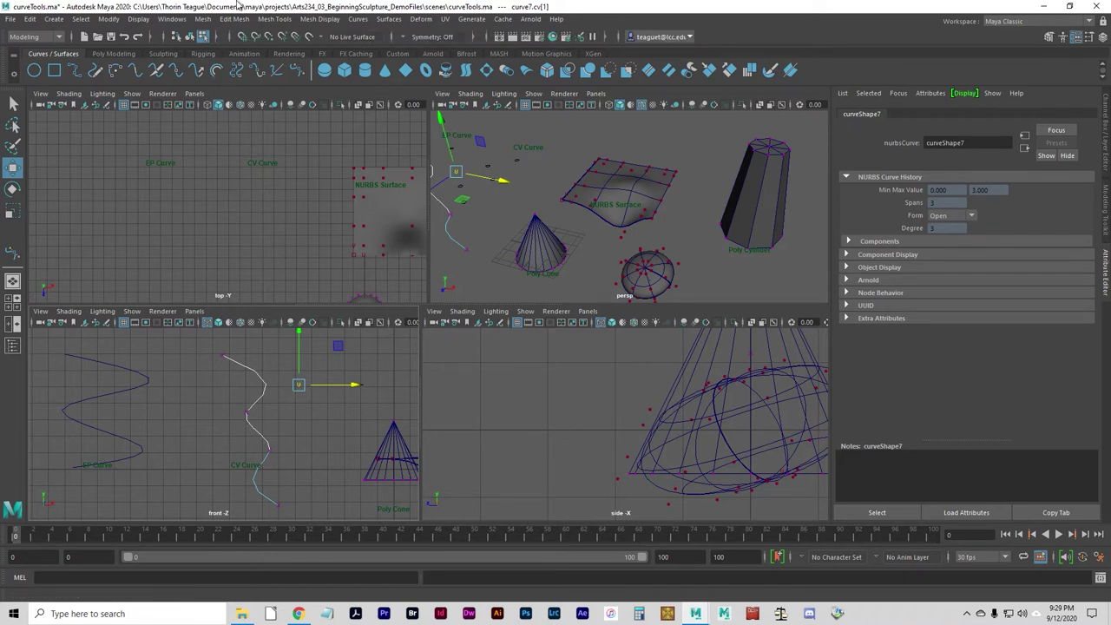
left_click(220, 38)
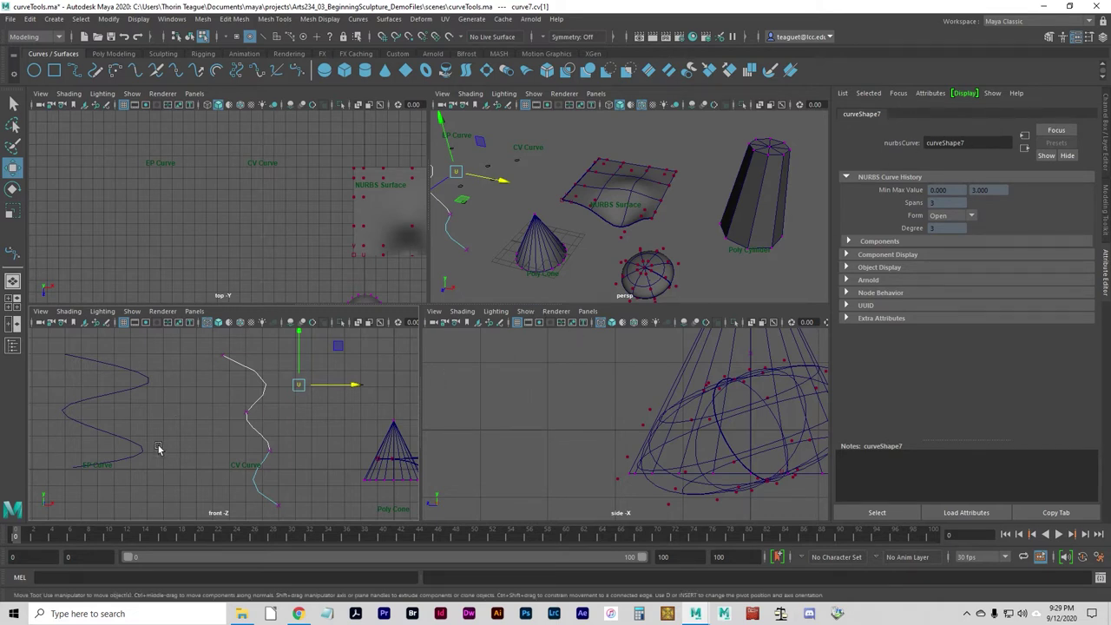
Step: Pan the front view to frame the cone, sphere and cylinder, and show the Channel Box / Layer Editor
middle_click_drag(151, 447, 338, 426, "alt")
scroll(280, 388, "down", 2)
middle_click_drag(306, 457, 143, 449, "alt")
middle_click_drag(276, 433, 191, 440, "alt")
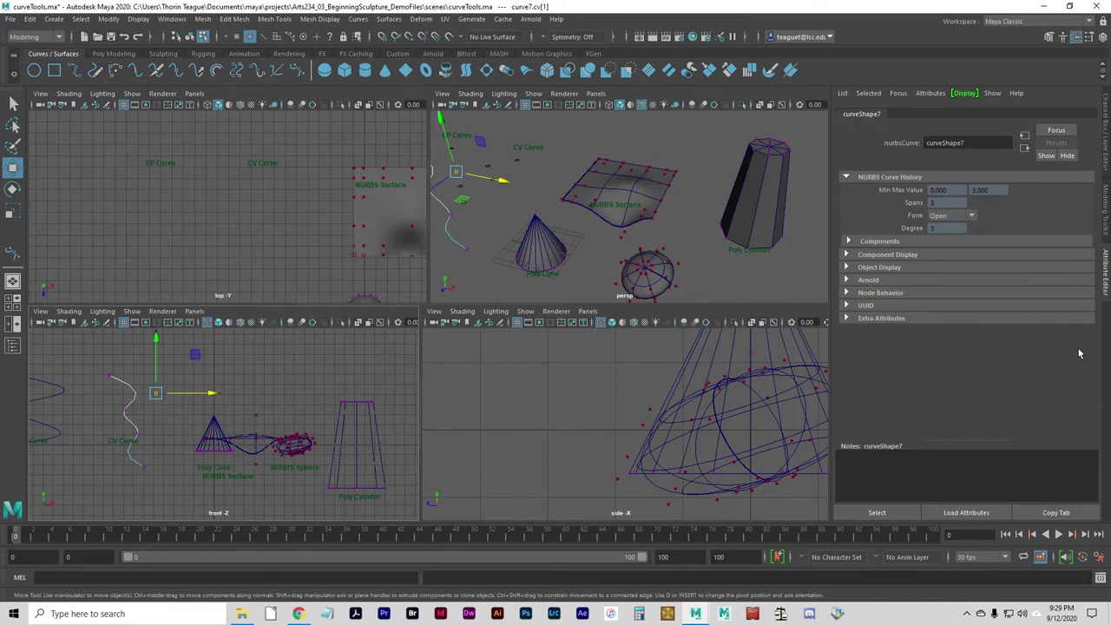
left_click(1106, 127)
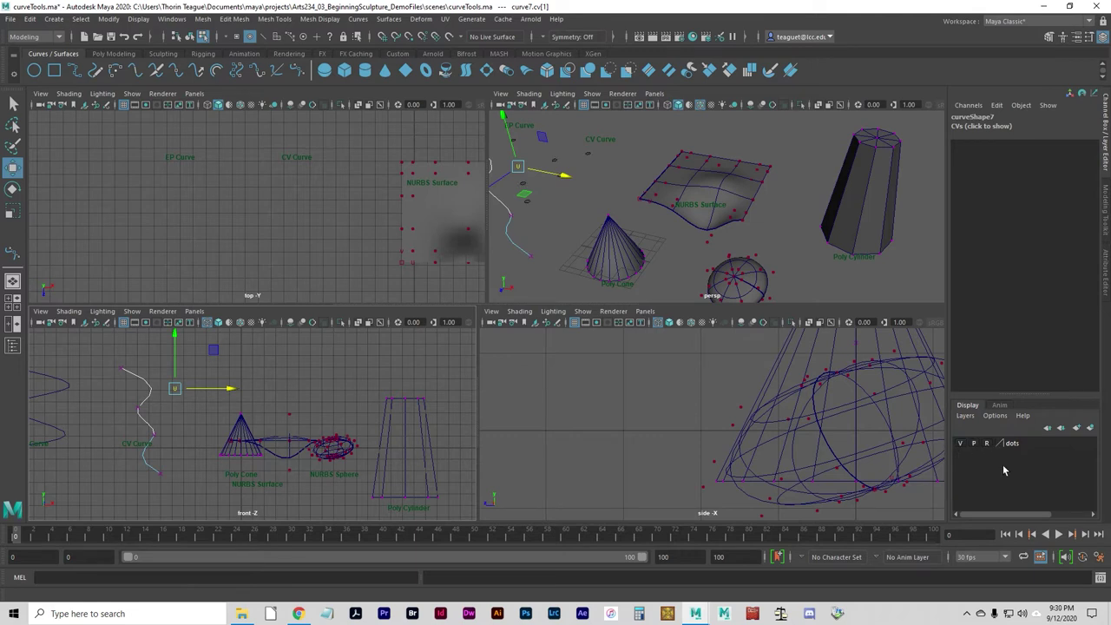
Step: Switch to object selection and marquee-select every object in the front view
left_click(290, 388)
scroll(294, 396, "down", 2)
scroll(295, 396, "down", 2)
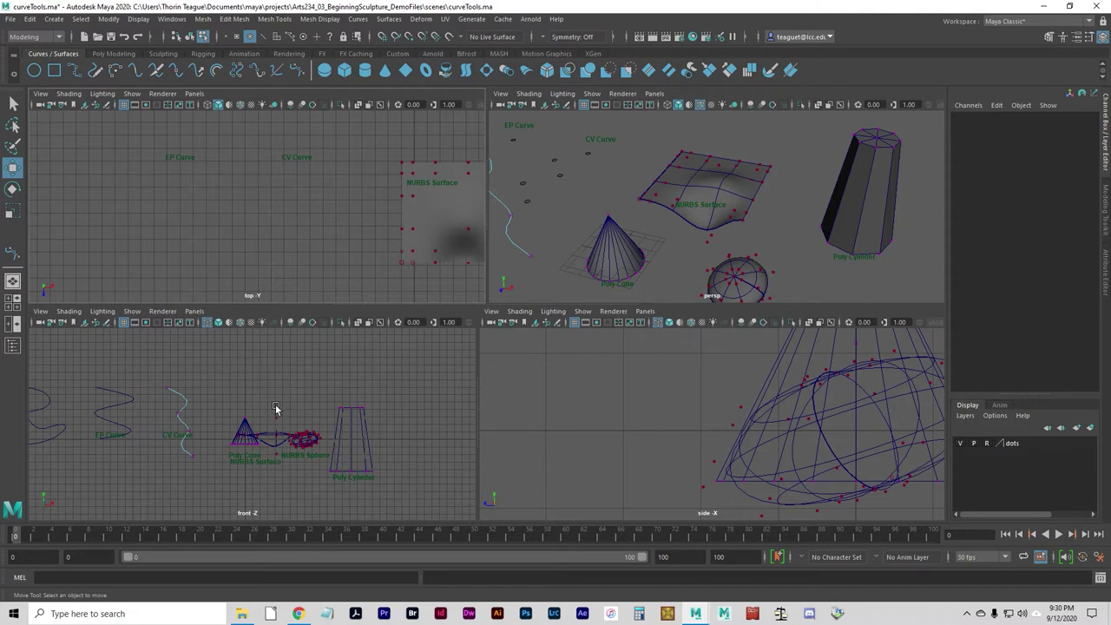
left_click(172, 18)
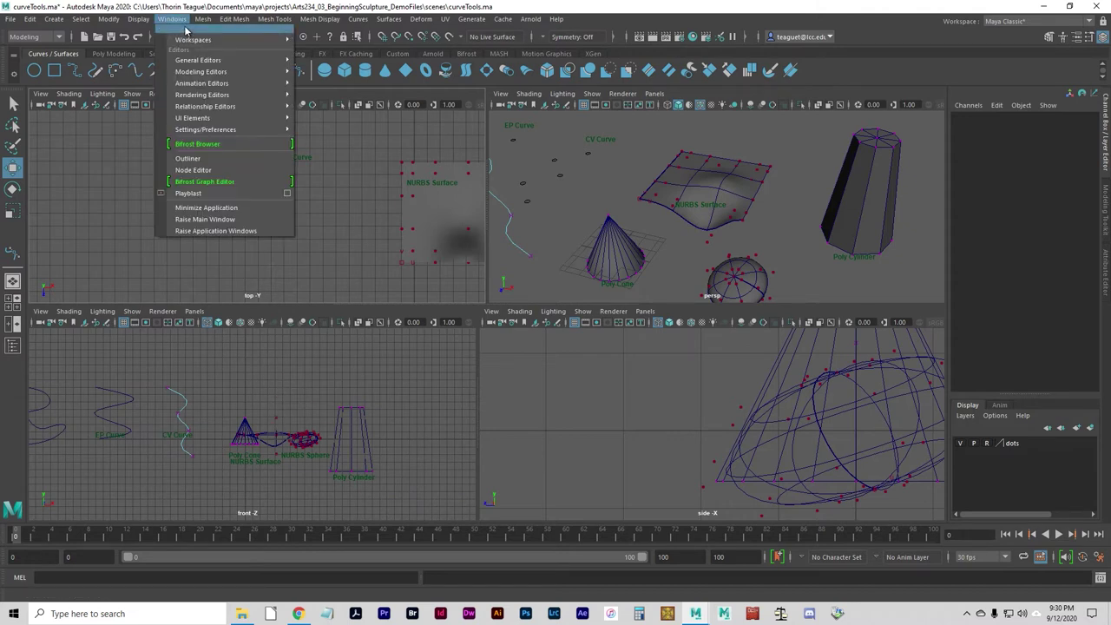
left_click(185, 31)
left_click(189, 35)
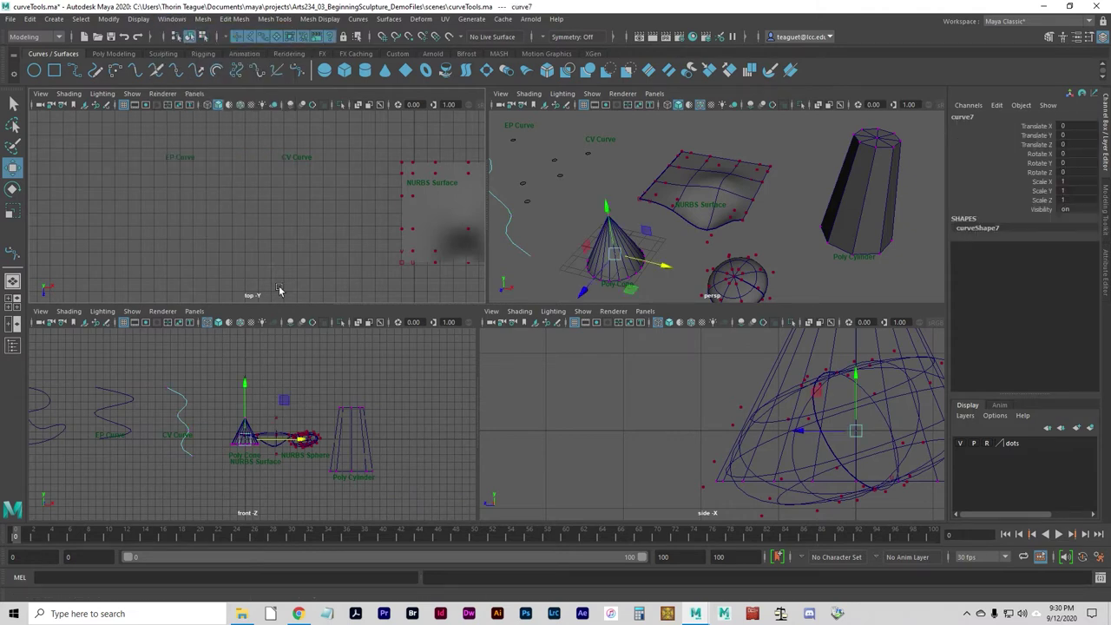
left_click(356, 515)
left_click_drag(415, 507, 36, 372)
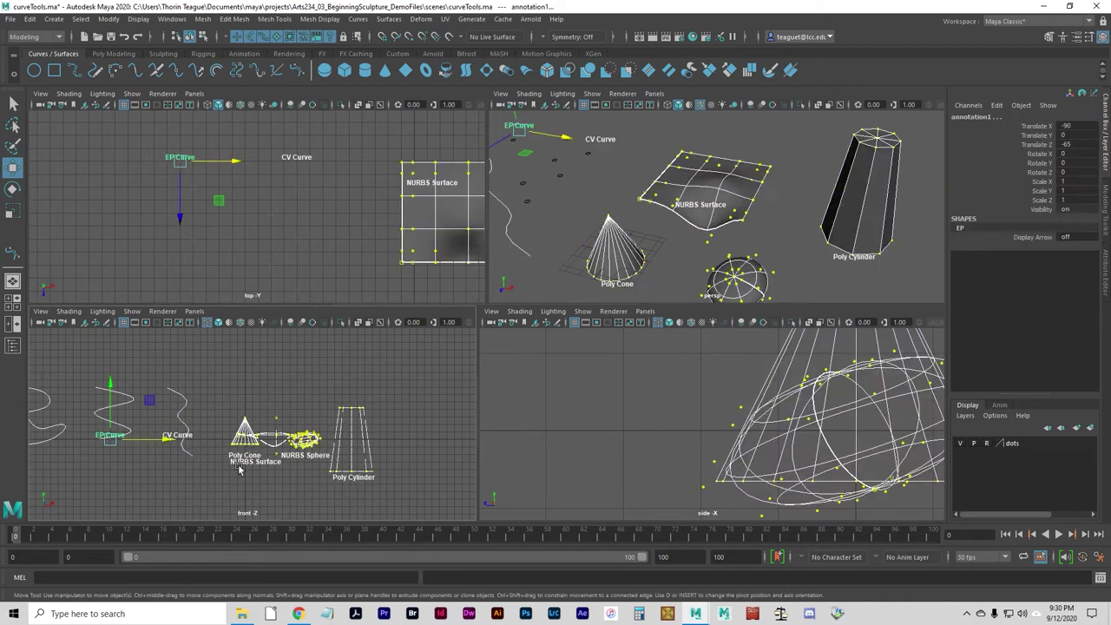
Step: Add the selected objects to the dots layer and set that layer to Template
left_click(1021, 443)
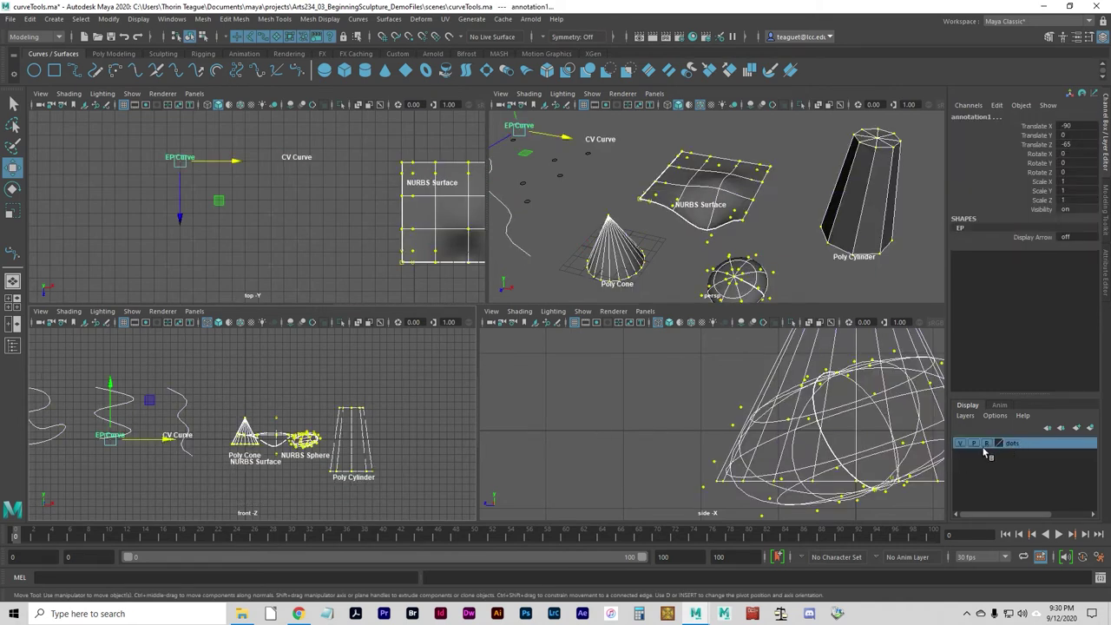
left_click(988, 446)
right_click(1029, 445)
left_click(995, 473)
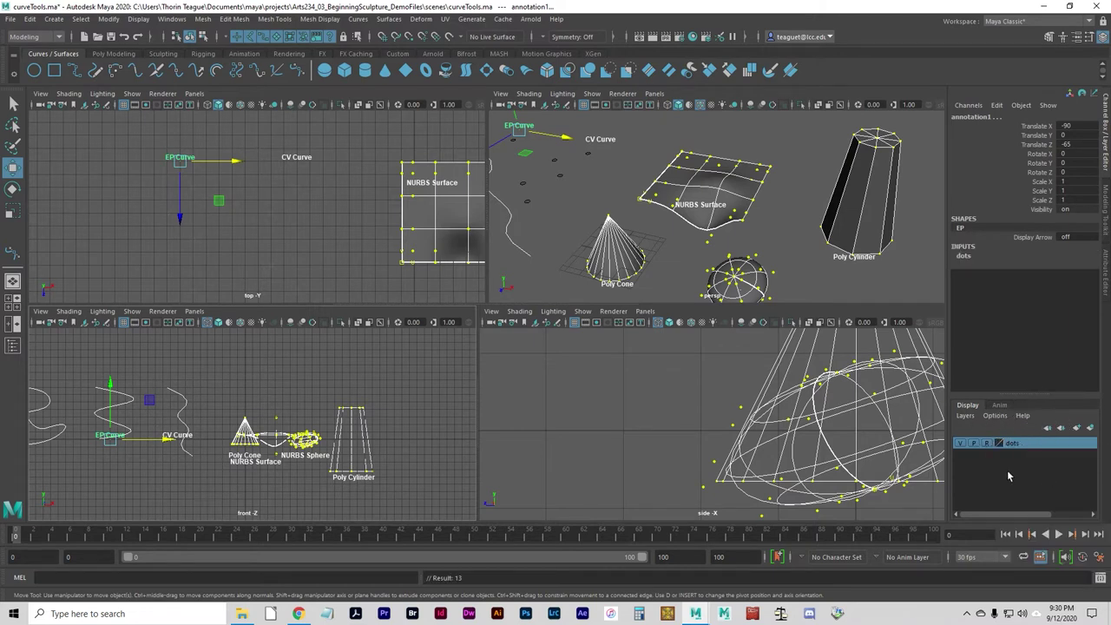
left_click(975, 444)
left_click(989, 445)
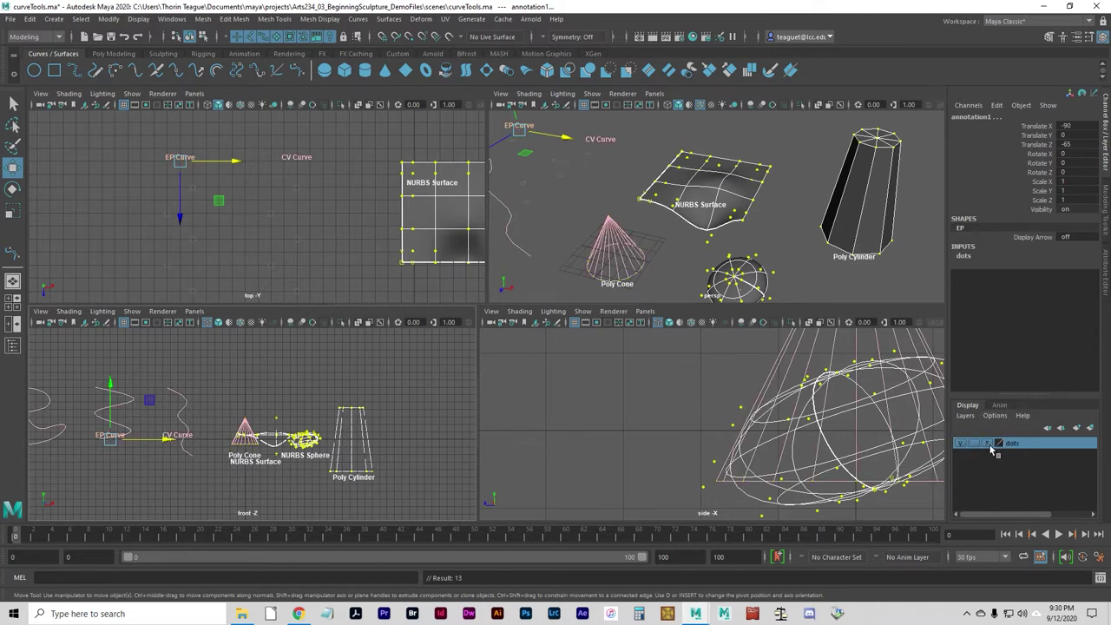
Step: Add the CVs of the surface, sphere and cylinder to the dots layer too
left_click(557, 392)
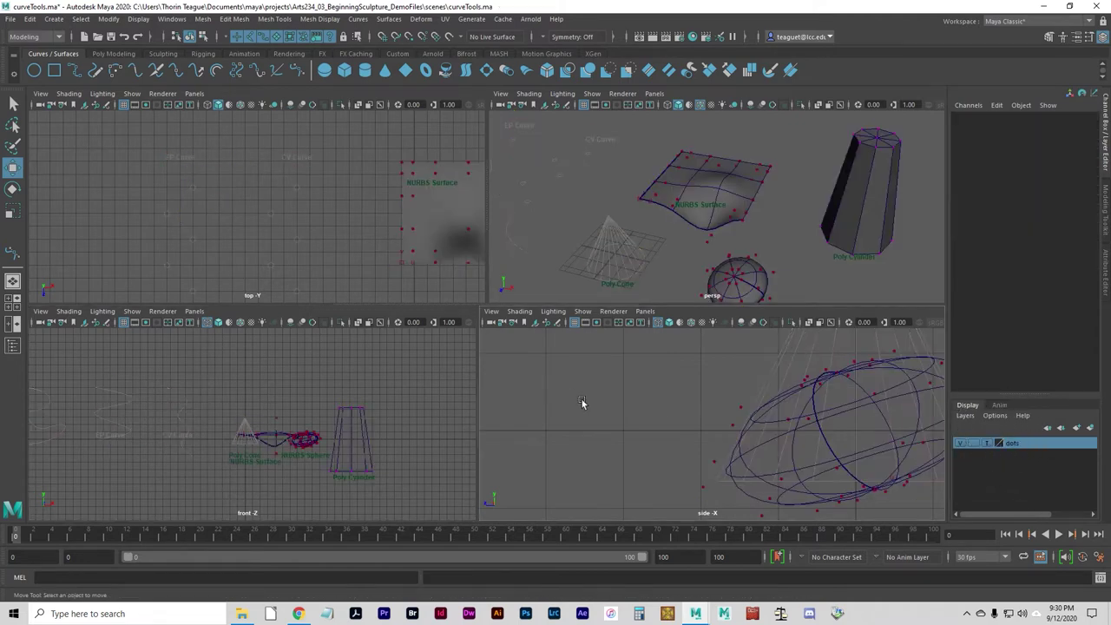
left_click(797, 431)
left_click(598, 404)
left_click_drag(652, 153, 875, 295)
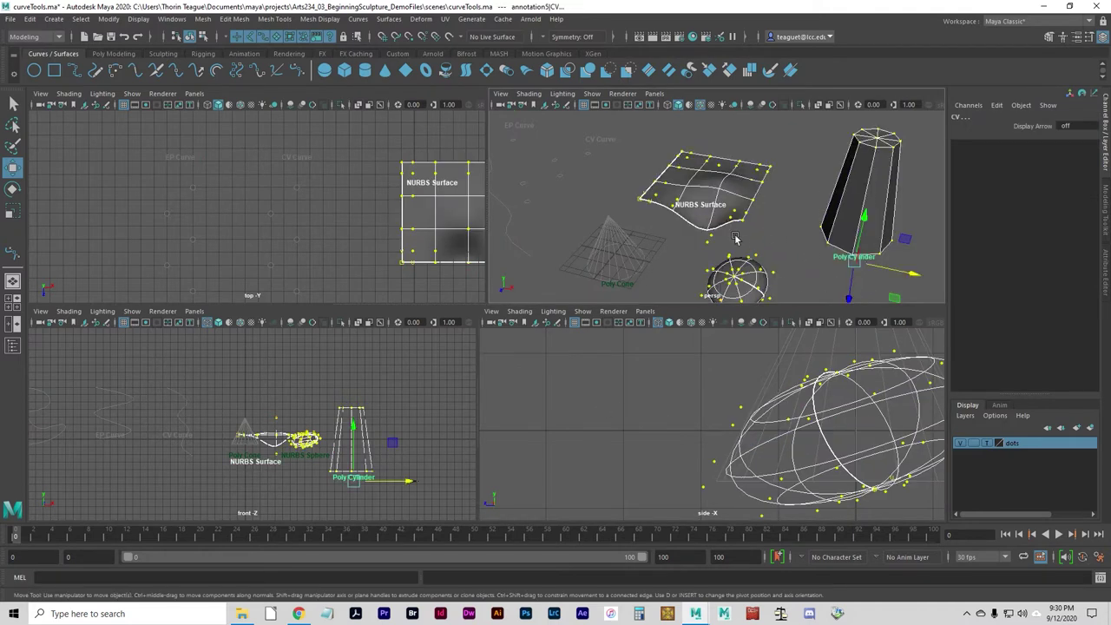
right_click(1044, 449)
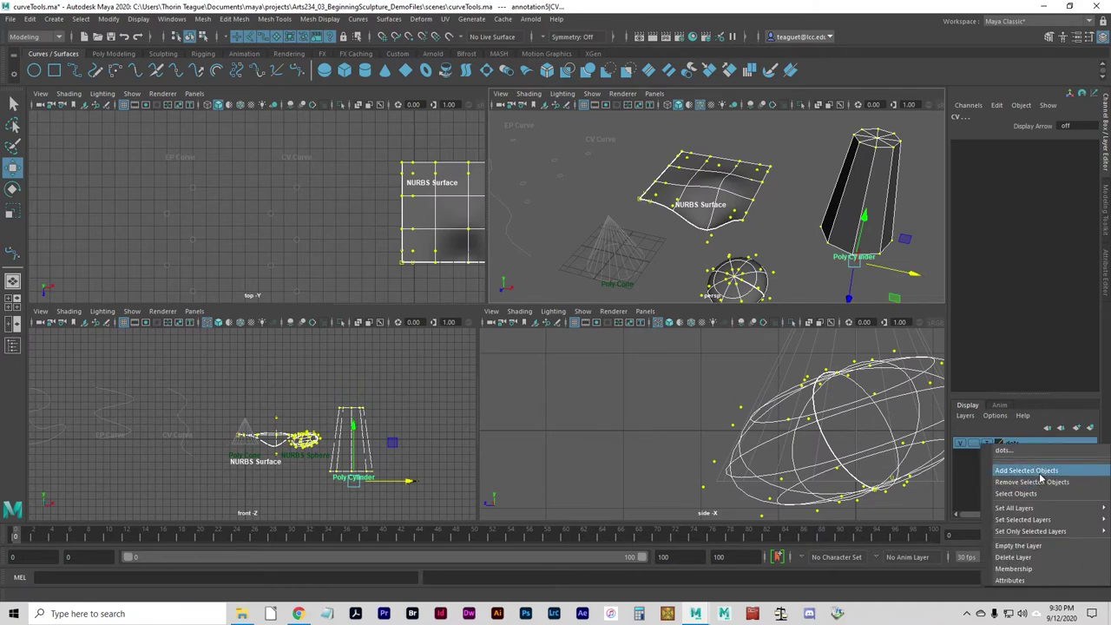
left_click(1041, 476)
left_click(614, 380)
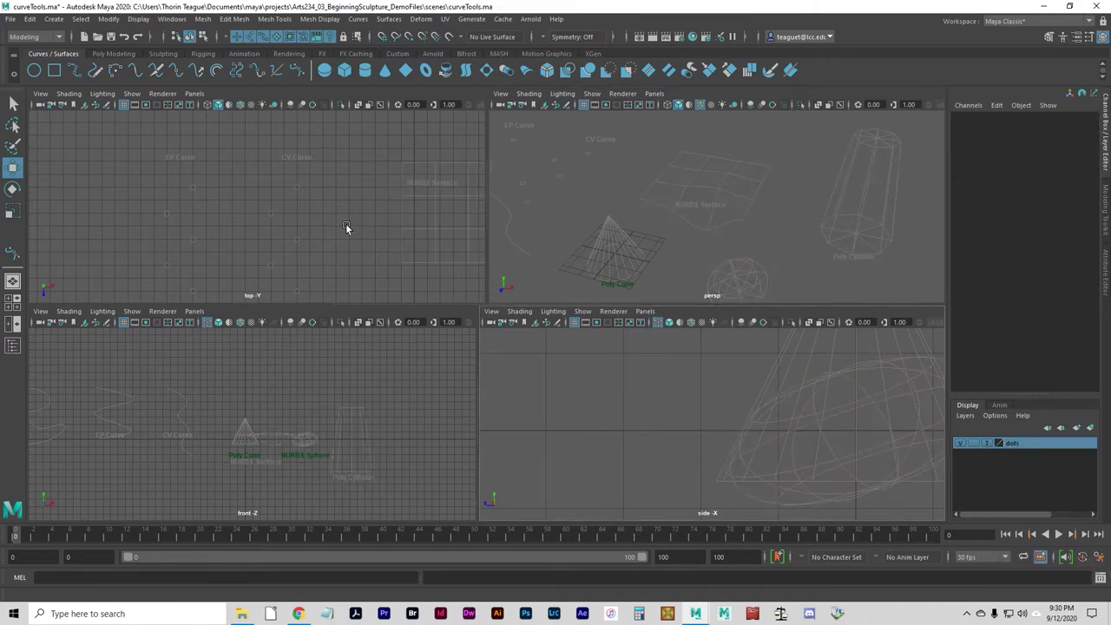
Step: Add the Poly Cone and NURBS Sphere labels to the dots layer
scroll(361, 228, "down", 4)
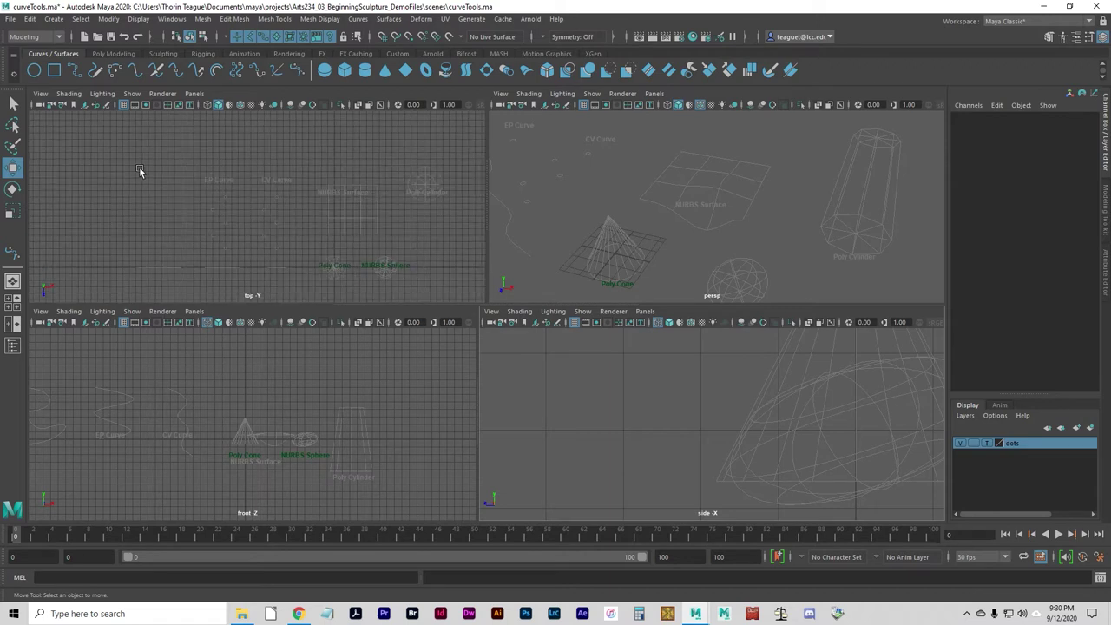
left_click_drag(139, 171, 461, 280)
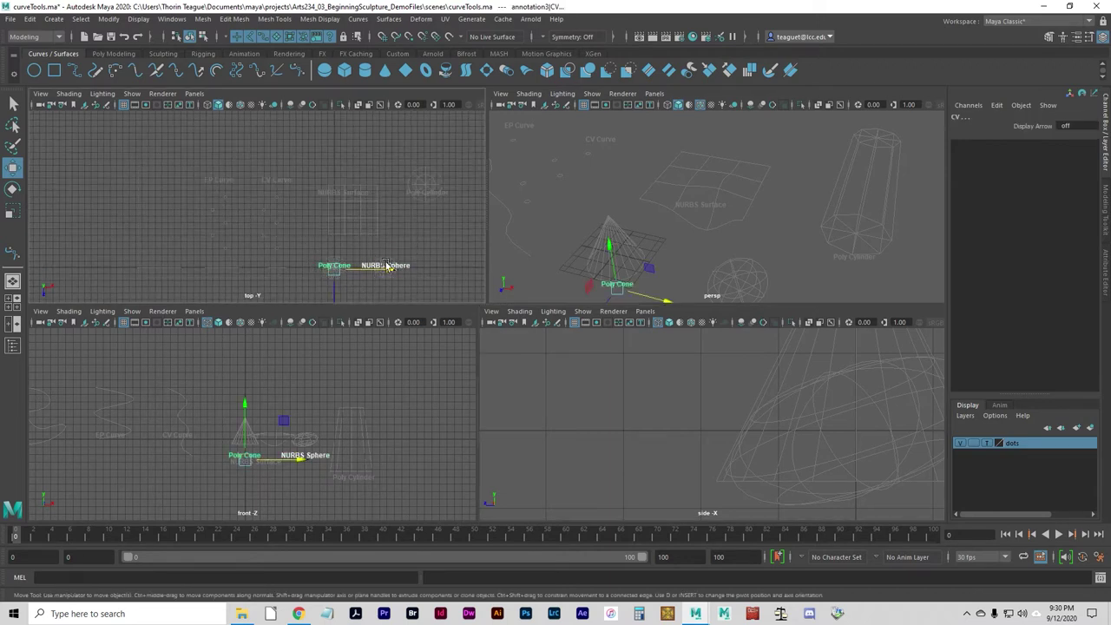
left_click(388, 264)
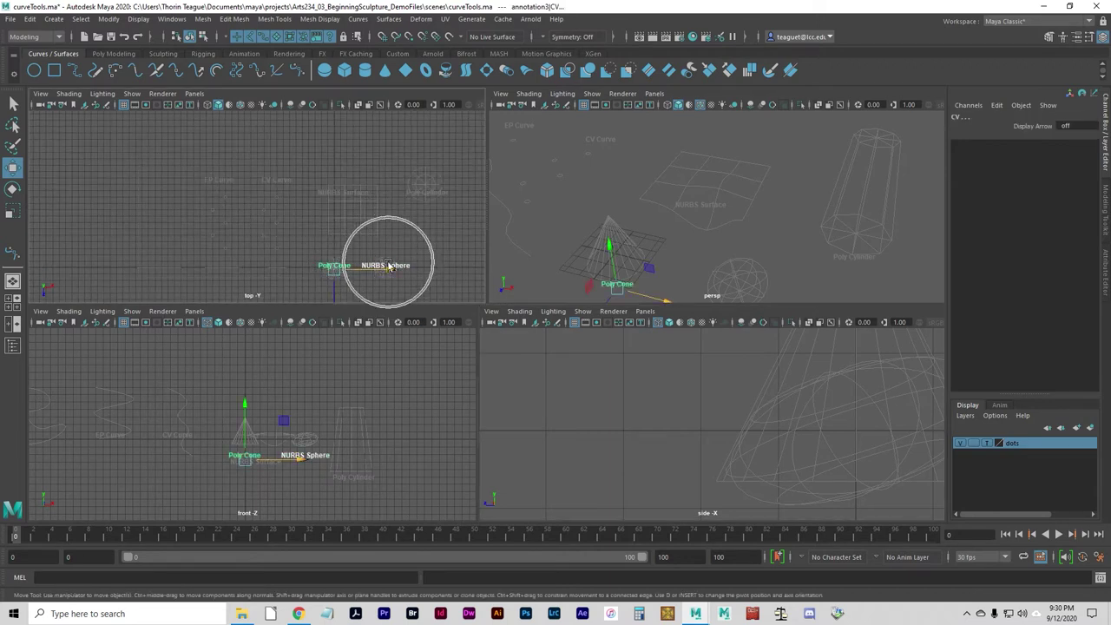
right_click(1041, 456)
left_click(1040, 467)
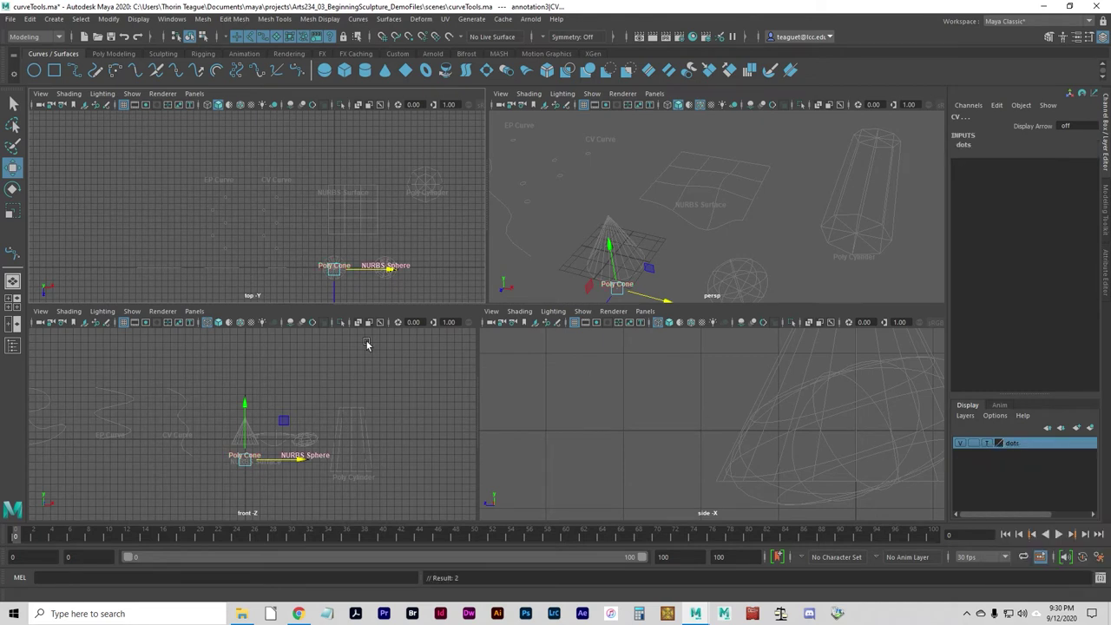
left_click(431, 161)
Step: Test the dots layer's display and visibility toggles, leaving it visible and templated
scroll(406, 280, "up", 1)
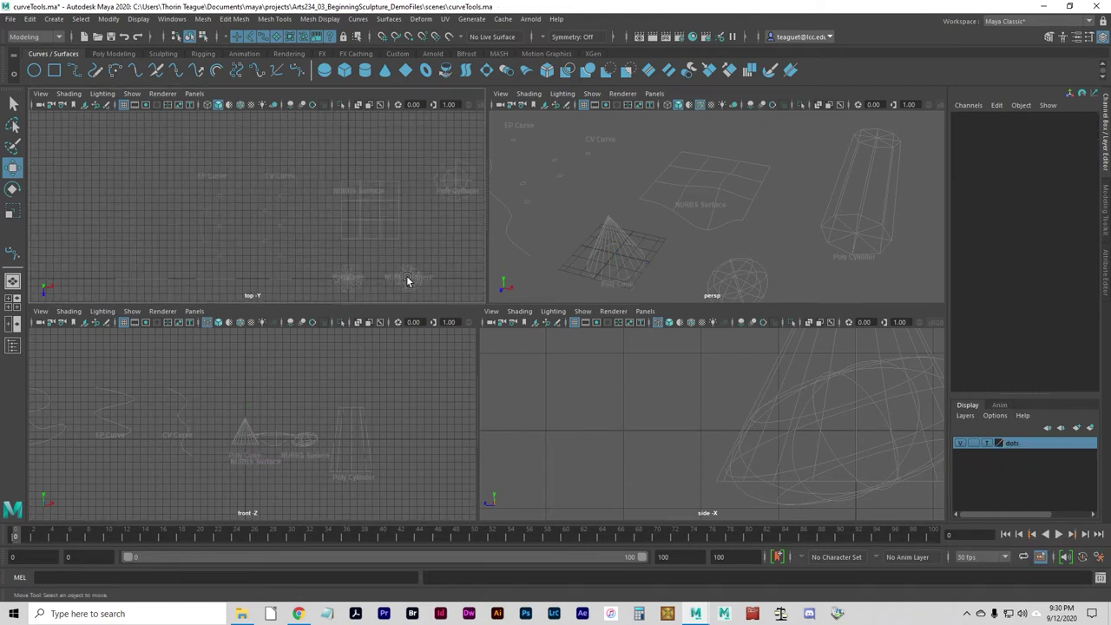
left_click(988, 445)
left_click(990, 446)
left_click(990, 443)
left_click(962, 445)
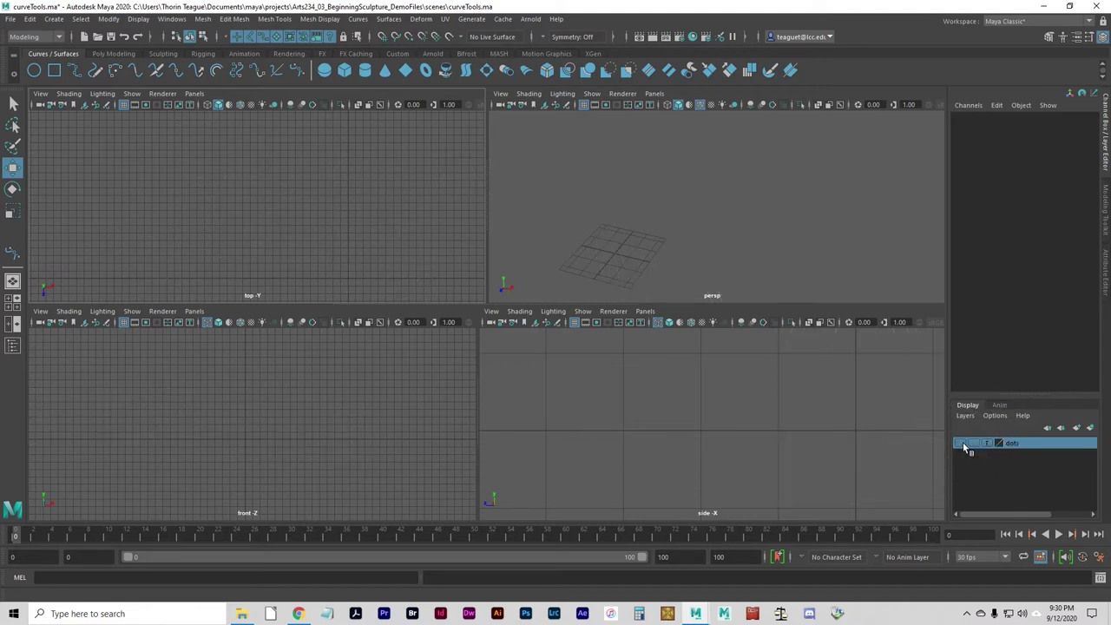
left_click(963, 445)
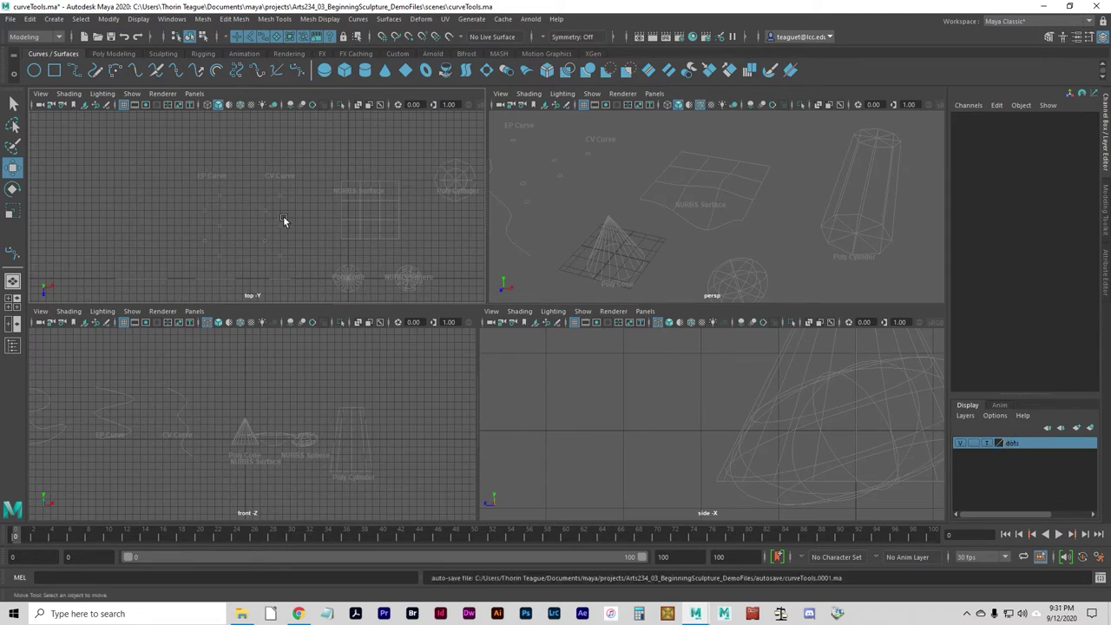
middle_click_drag(278, 444, 355, 449, "alt")
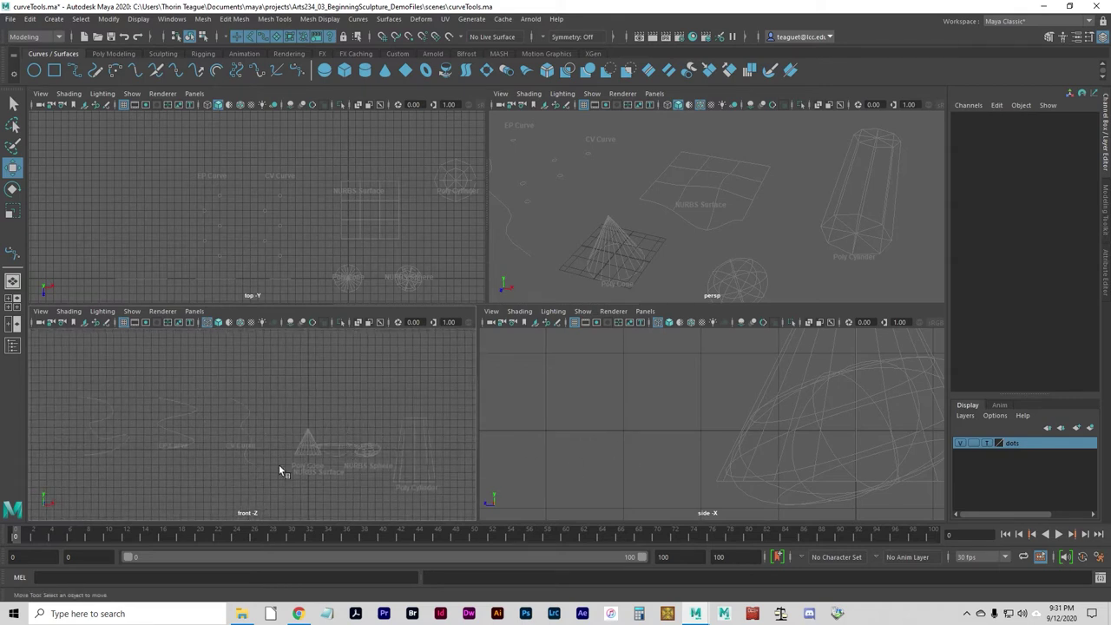
Step: Maximize the front view, shift the objects lower, and activate the EP Curve Tool
key("space")
middle_click_drag(584, 361, 381, 312, "alt")
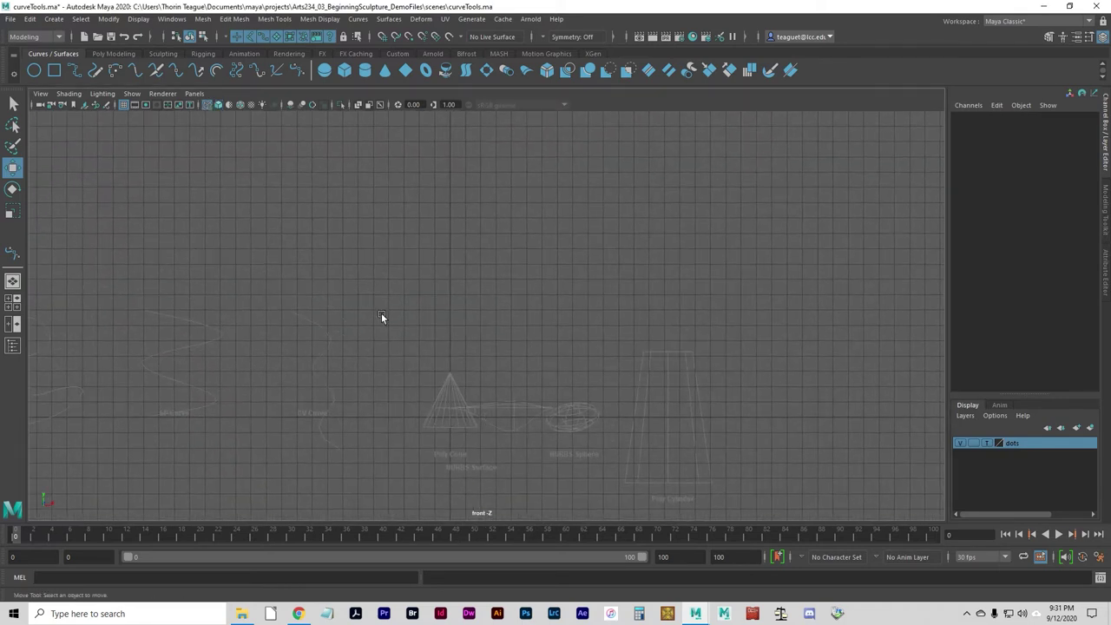
left_click(54, 20)
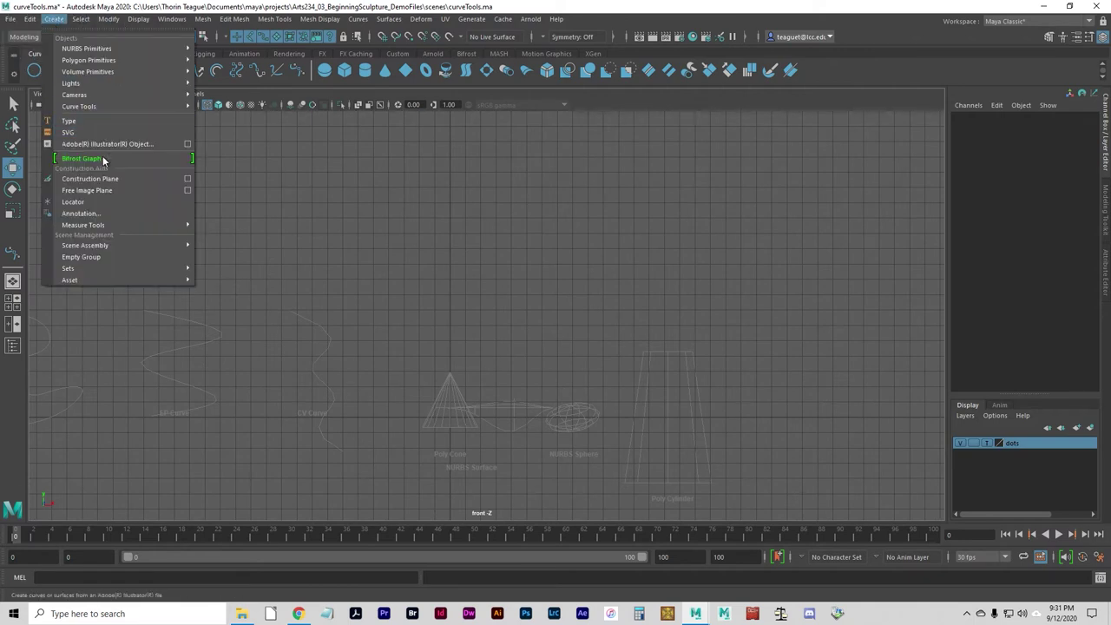
mouse_move(122, 229)
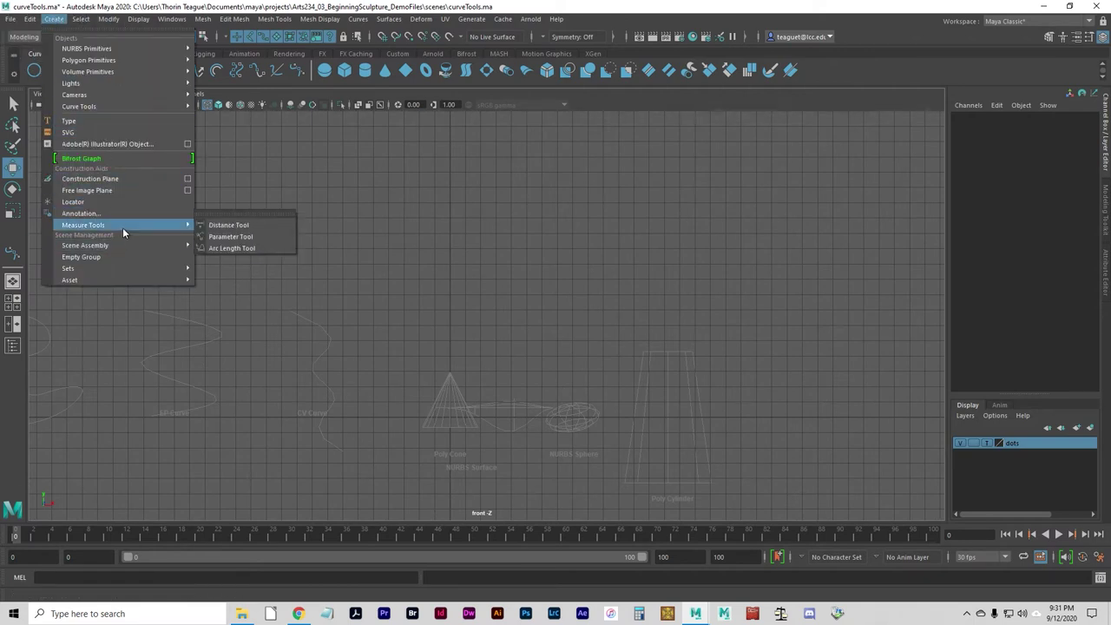
mouse_move(118, 106)
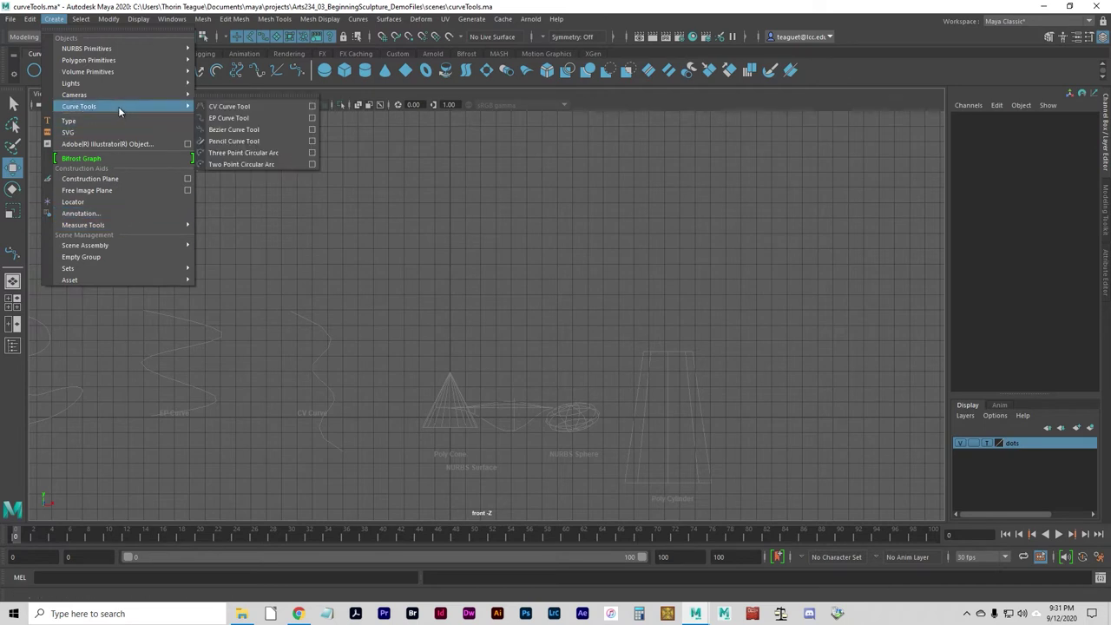
left_click(226, 121)
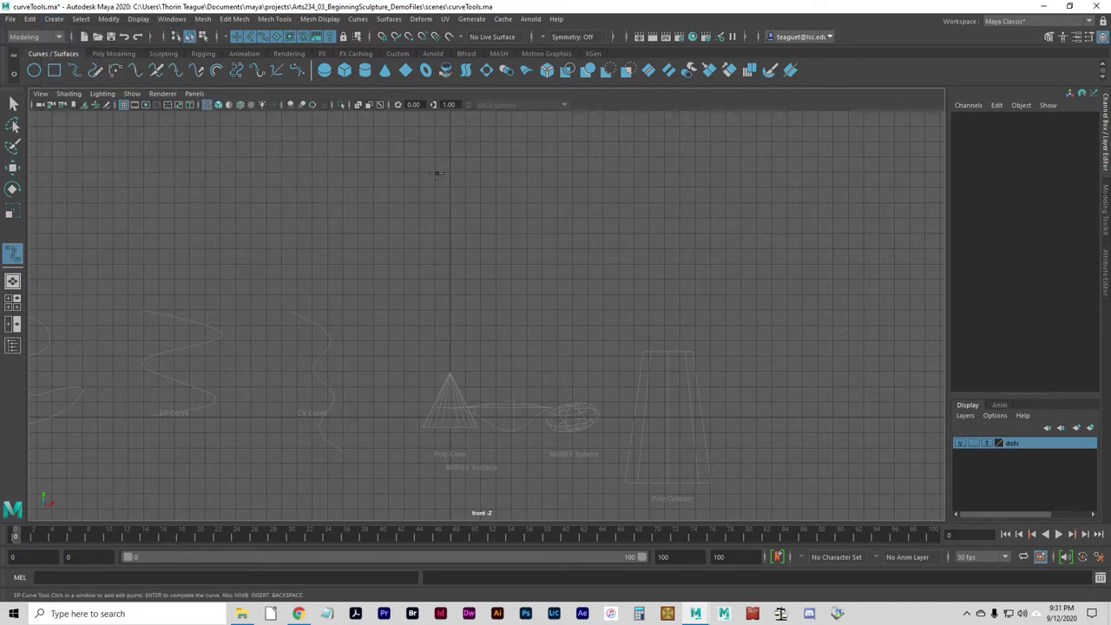
Step: Place trial edit points from the cone's tip upward, undoing the last one
left_click(449, 372)
left_click(412, 173)
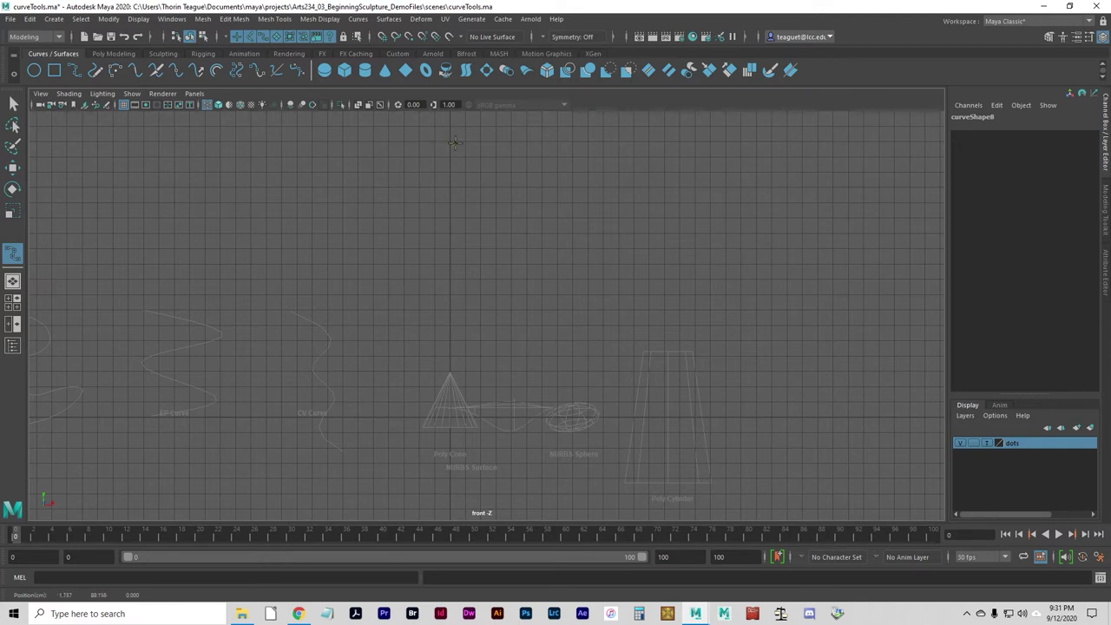
left_click(463, 142)
key("ctrl+z")
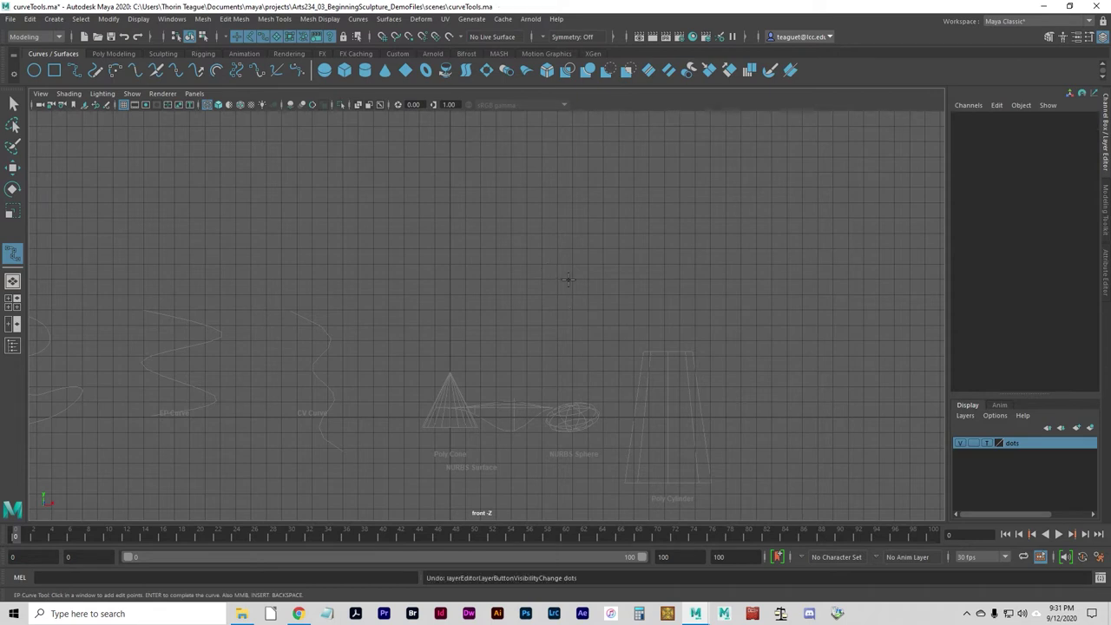
Step: Toggle grid and curve snapping in the status line
left_click(386, 35)
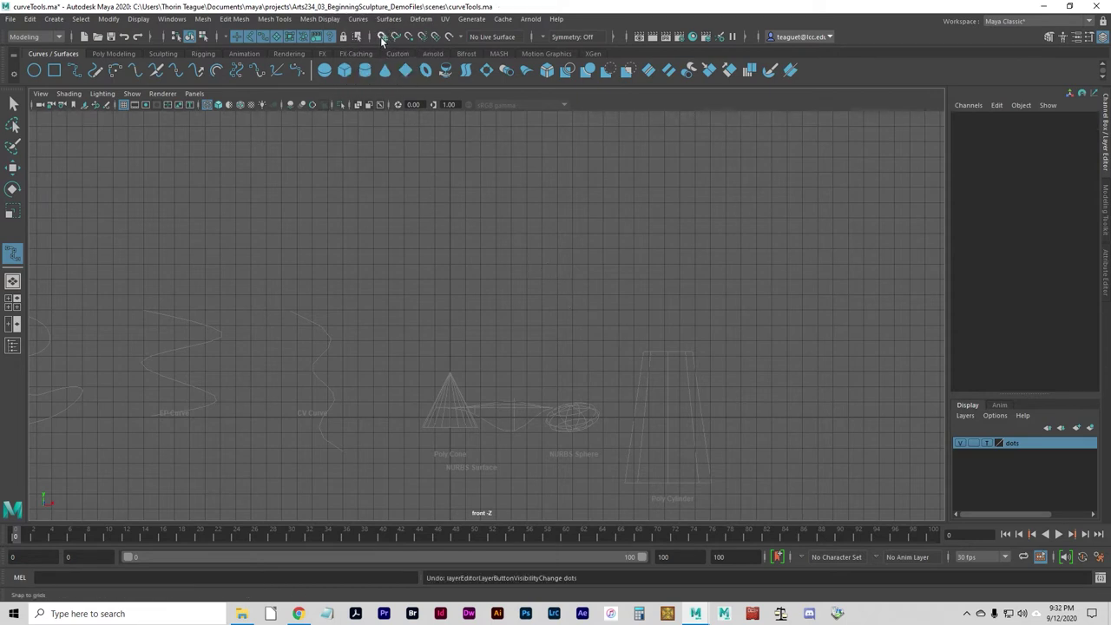
left_click(382, 37)
left_click(383, 38)
left_click(398, 38)
left_click(415, 41)
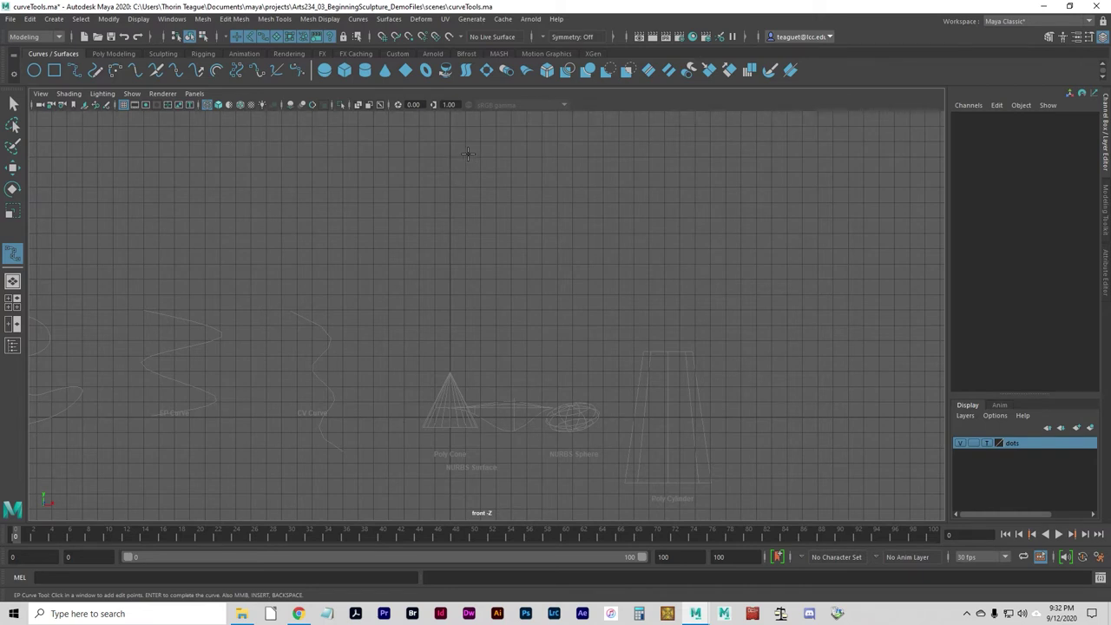
Step: Start the profile on the centre axis at the top and draw the curling hook with grid snapping
key("x")
left_click(452, 163)
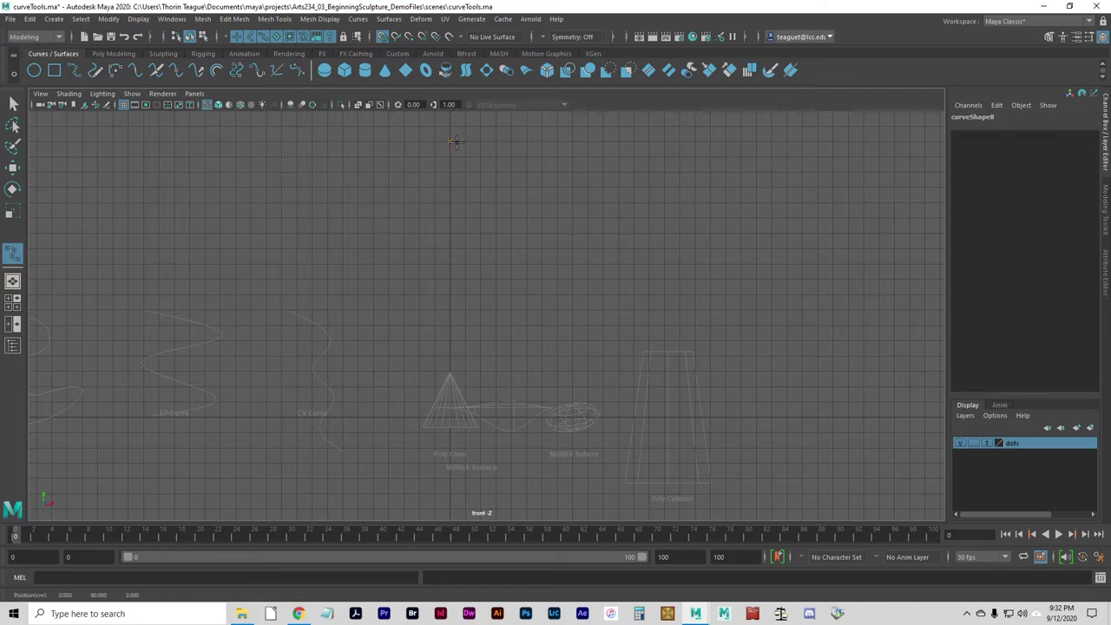
left_click(451, 141)
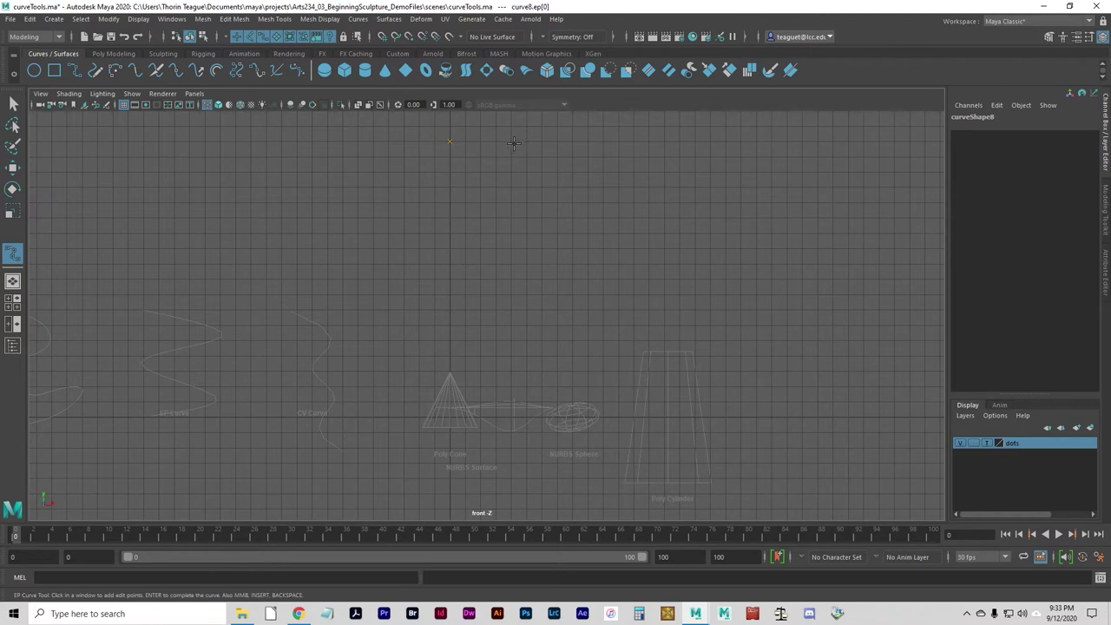
key("x")
left_click(512, 141)
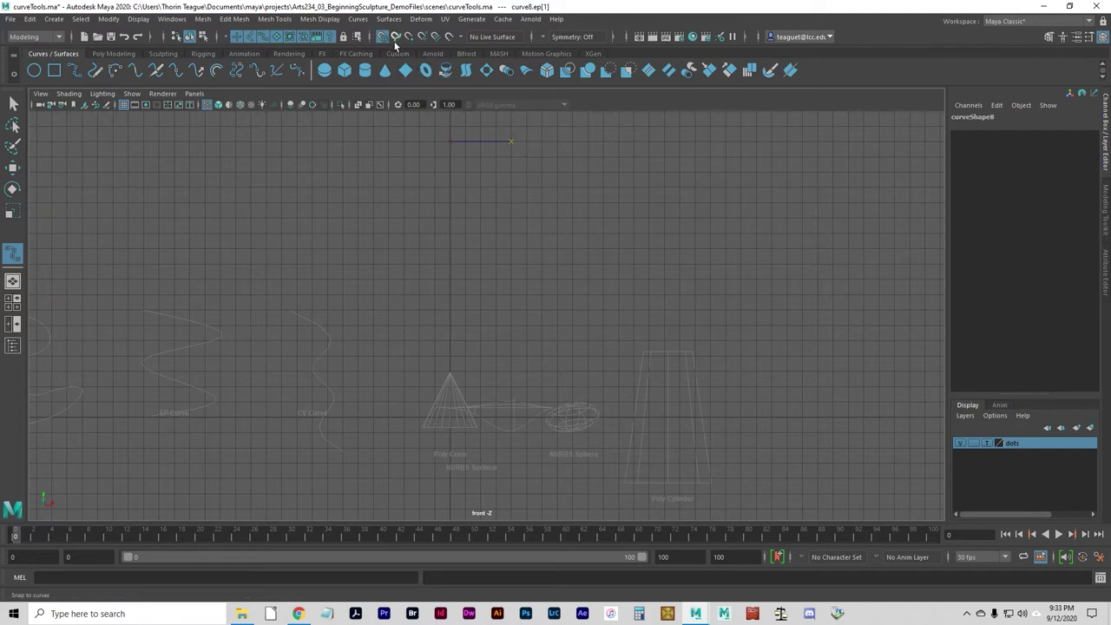
left_click(527, 157)
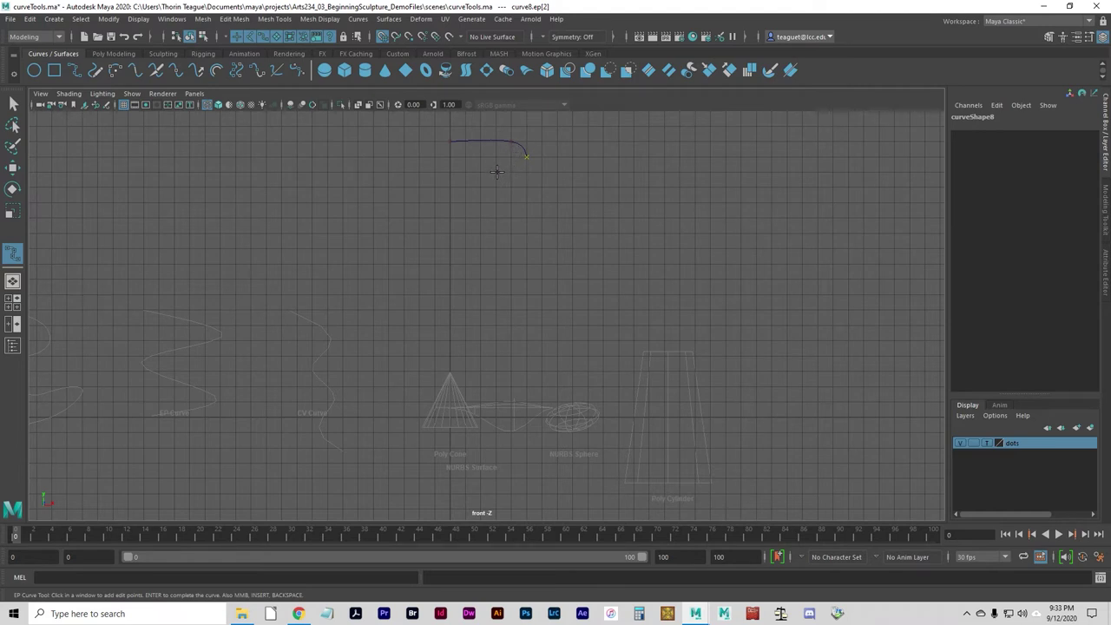
left_click(493, 176)
left_click(496, 185)
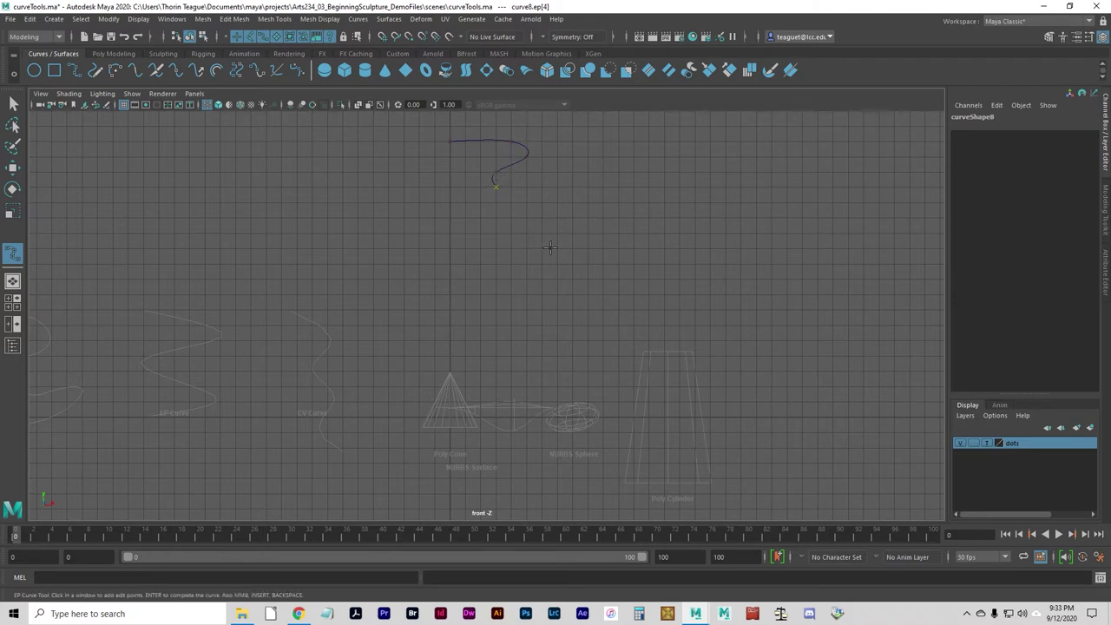
Step: Sweep the curve down to the ground past the sphere, end it on the axis, and finish curve8
left_click(605, 383)
left_click(604, 396)
key("x")
left_click(572, 416)
middle_click_drag(612, 420, 554, 416)
key("x")
left_click(450, 416)
left_click(450, 415)
key("w")
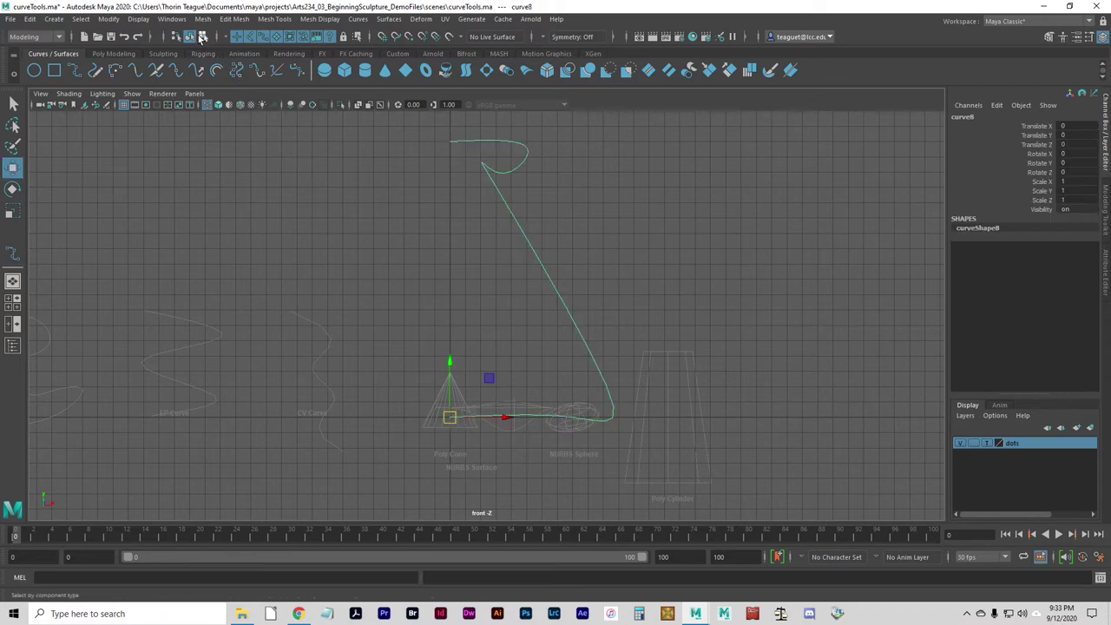
Step: Select curve8's edit point ep[5] and drag it up and inward to round the lower bend
key("F8")
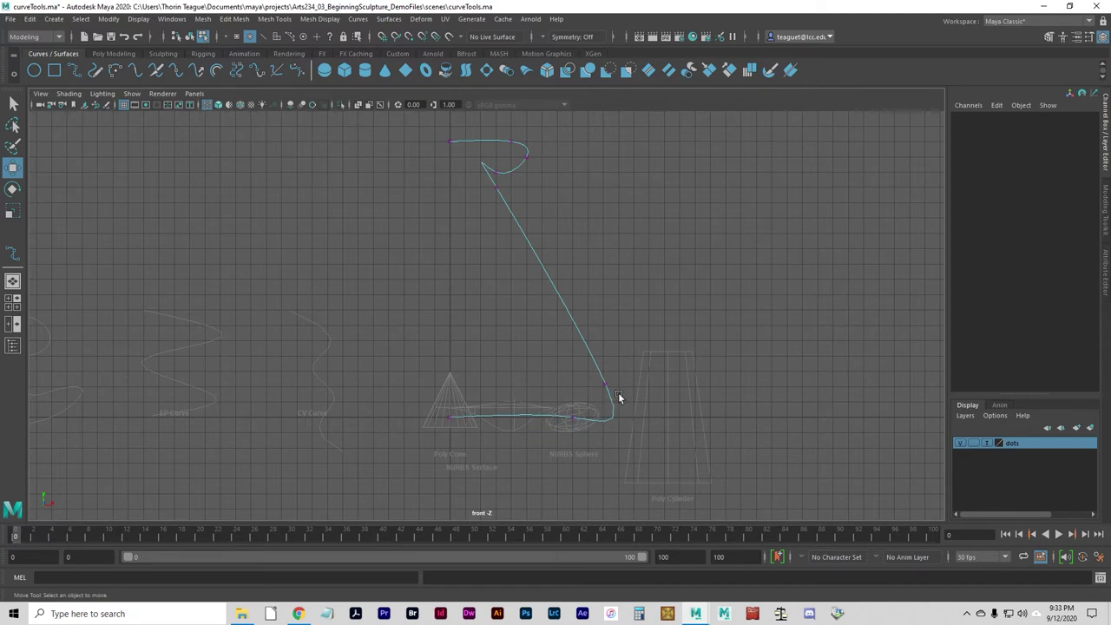
left_click(590, 366)
left_click(623, 398)
left_click(618, 419)
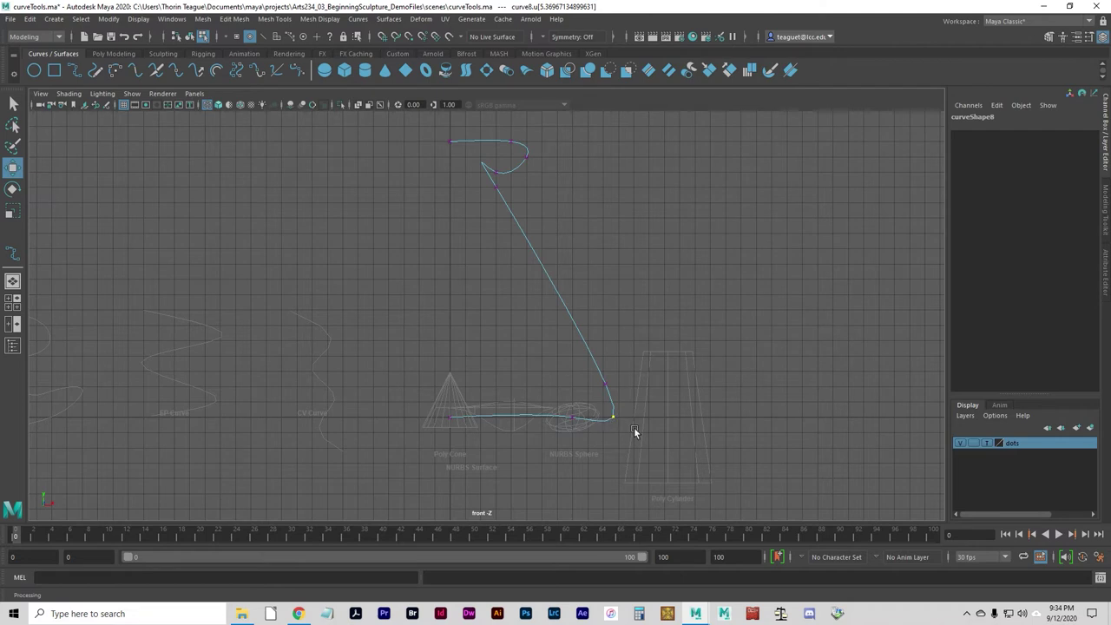
right_click_drag(613, 422, 616, 353)
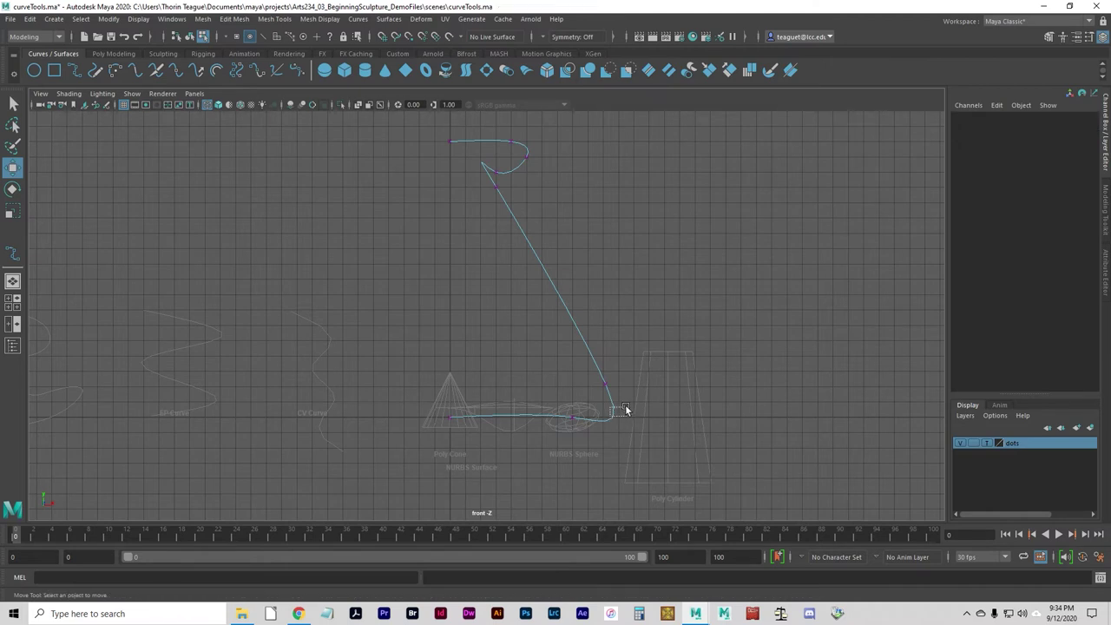
left_click_drag(587, 367, 621, 402)
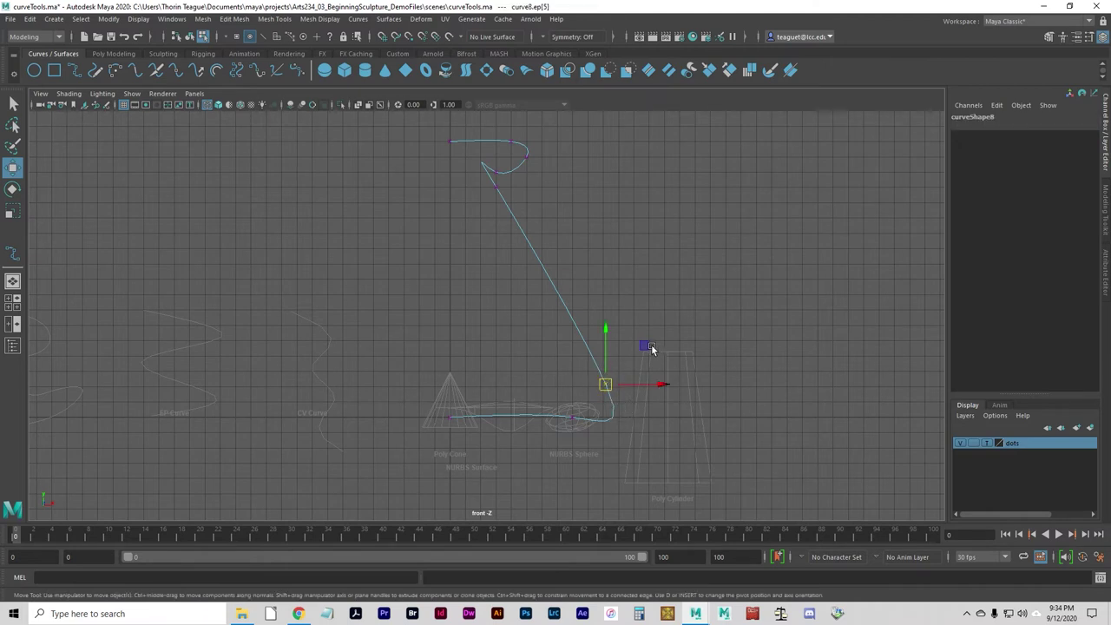
left_click_drag(645, 347, 630, 323)
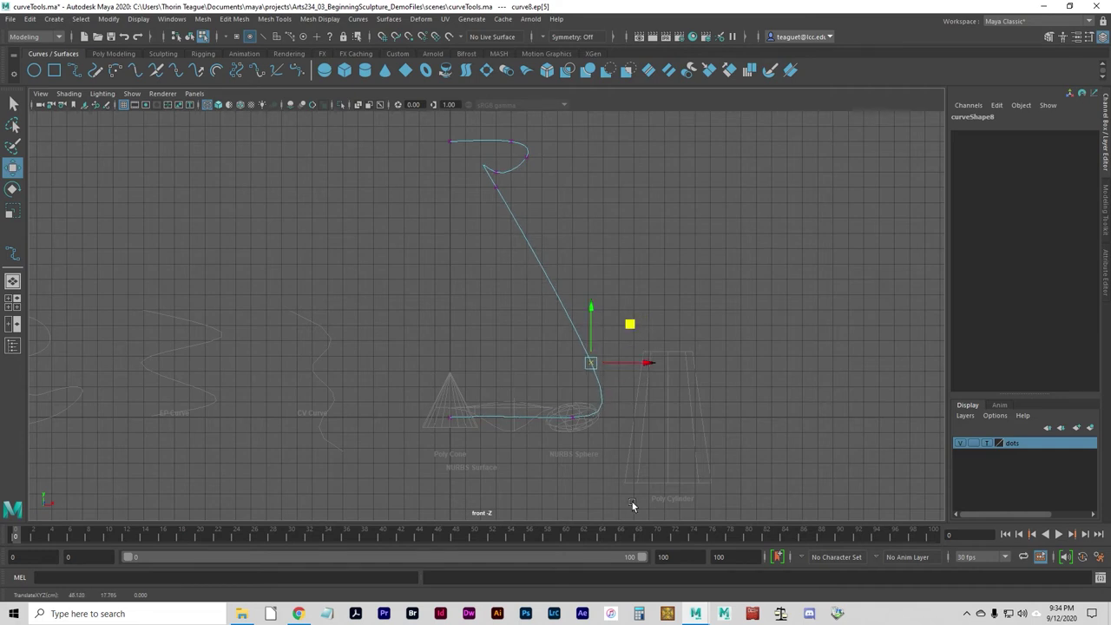
right_click_drag(605, 382, 542, 329)
Step: Raise the lower-right CV and move the top hook's CVs to reshape the loop
left_click(591, 382)
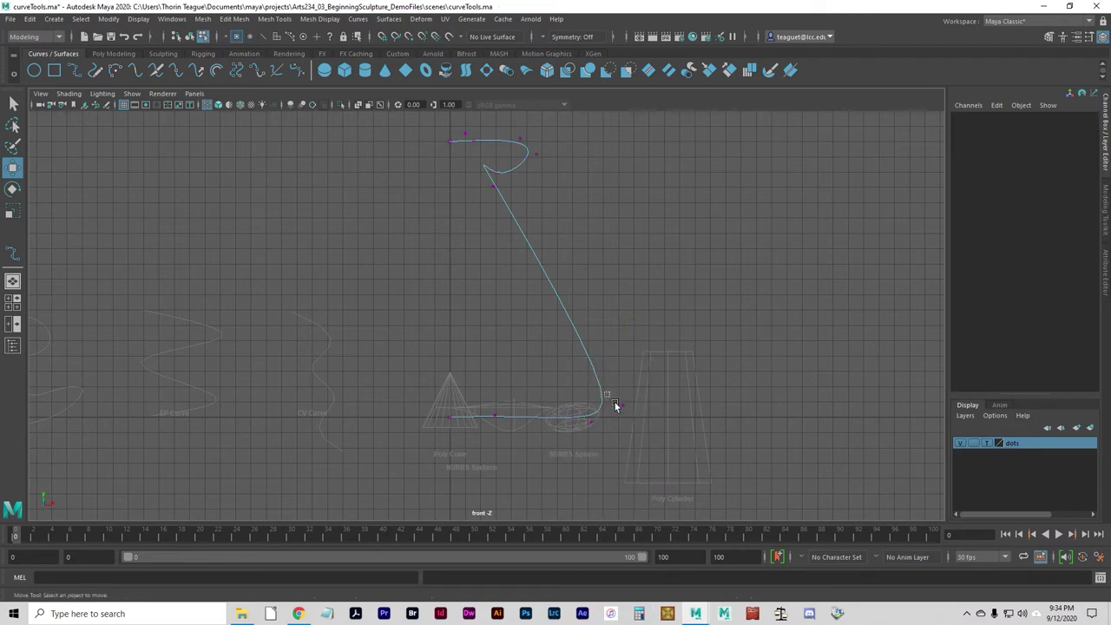
left_click_drag(622, 414, 625, 362)
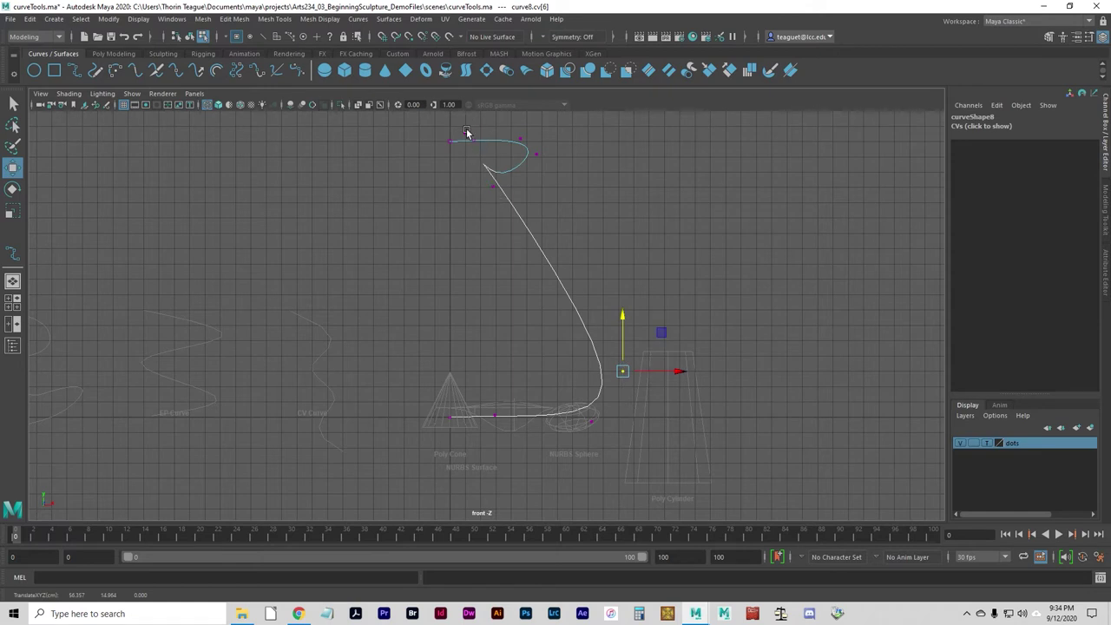
left_click(467, 132)
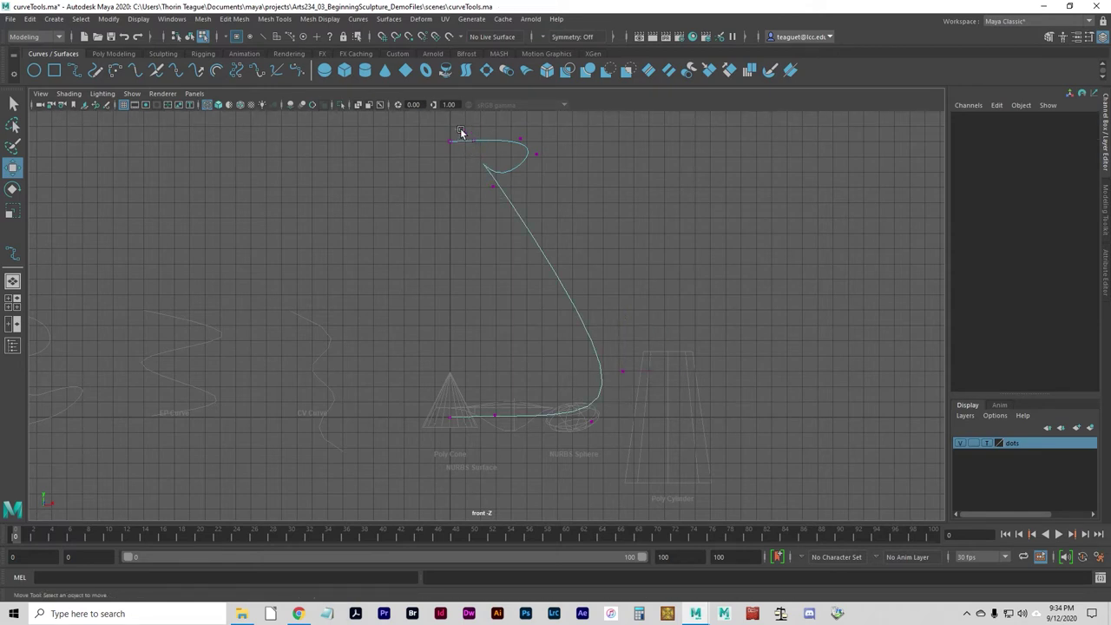
left_click(467, 137)
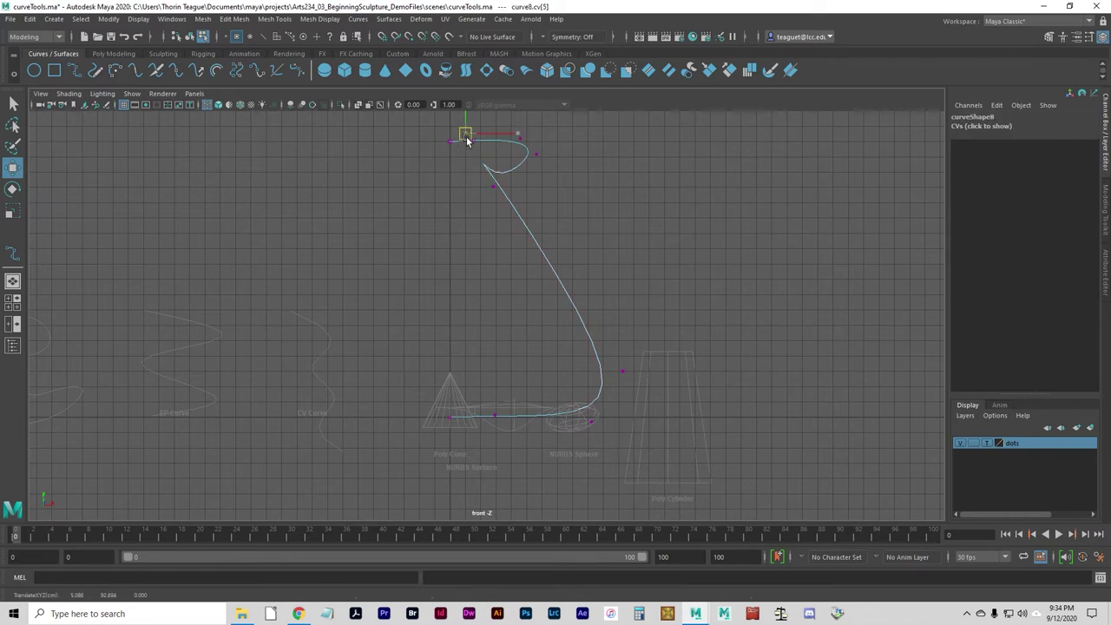
mouse_move(466, 142)
left_mouse_down()
mouse_move(484, 166)
mouse_move(471, 164)
mouse_move(483, 153)
mouse_move(466, 150)
left_mouse_up()
left_click(534, 156)
left_click_drag(537, 142, 538, 151)
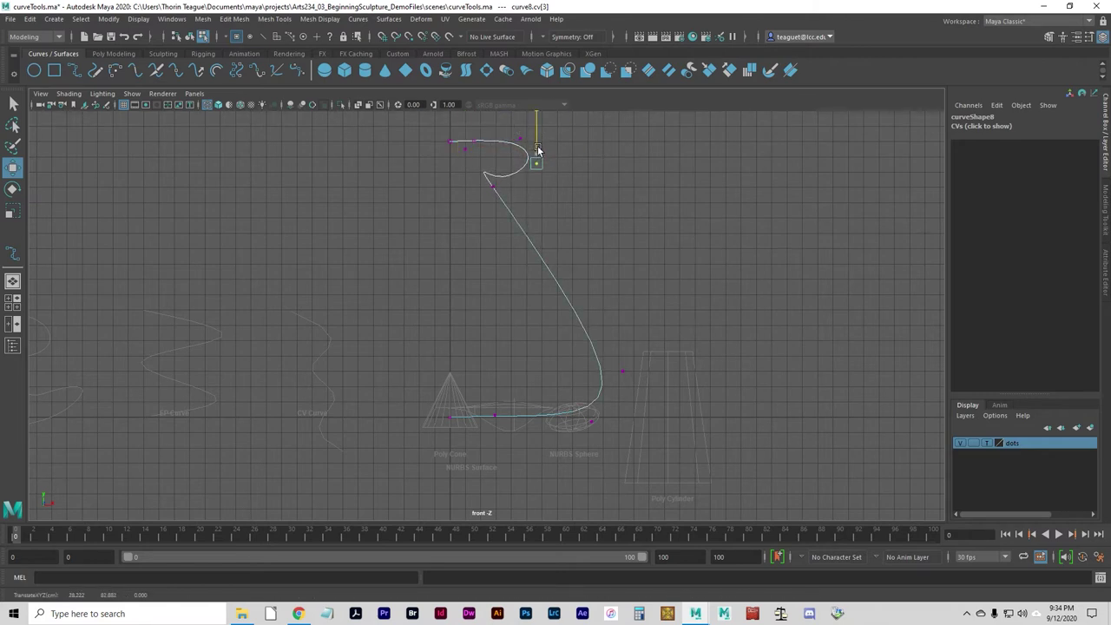
left_click(492, 185)
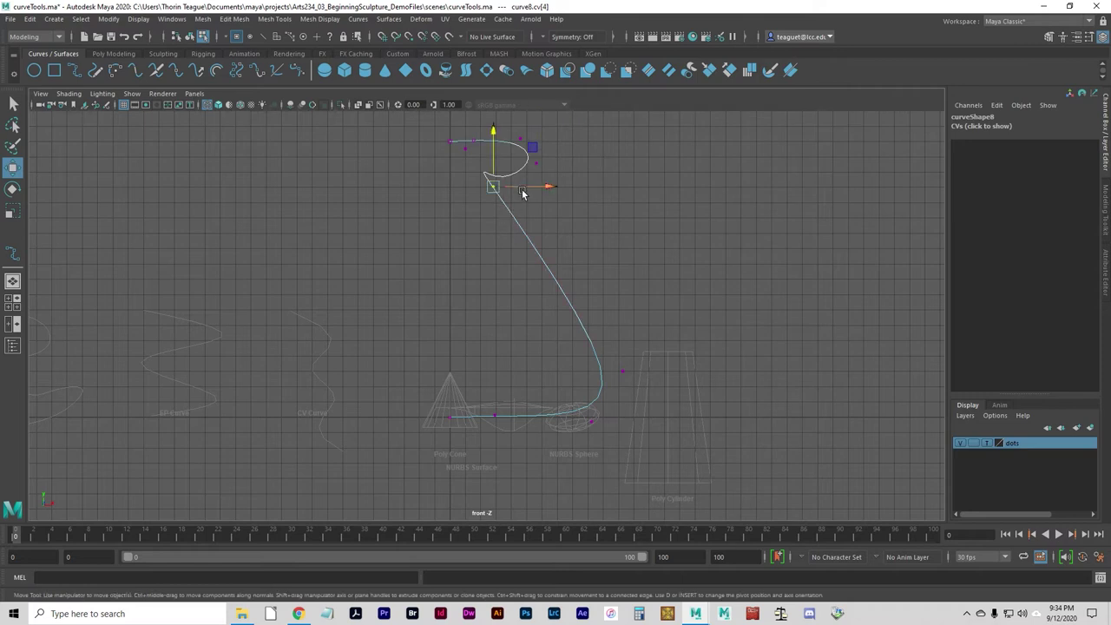
left_click_drag(493, 176, 577, 170)
left_click(550, 152)
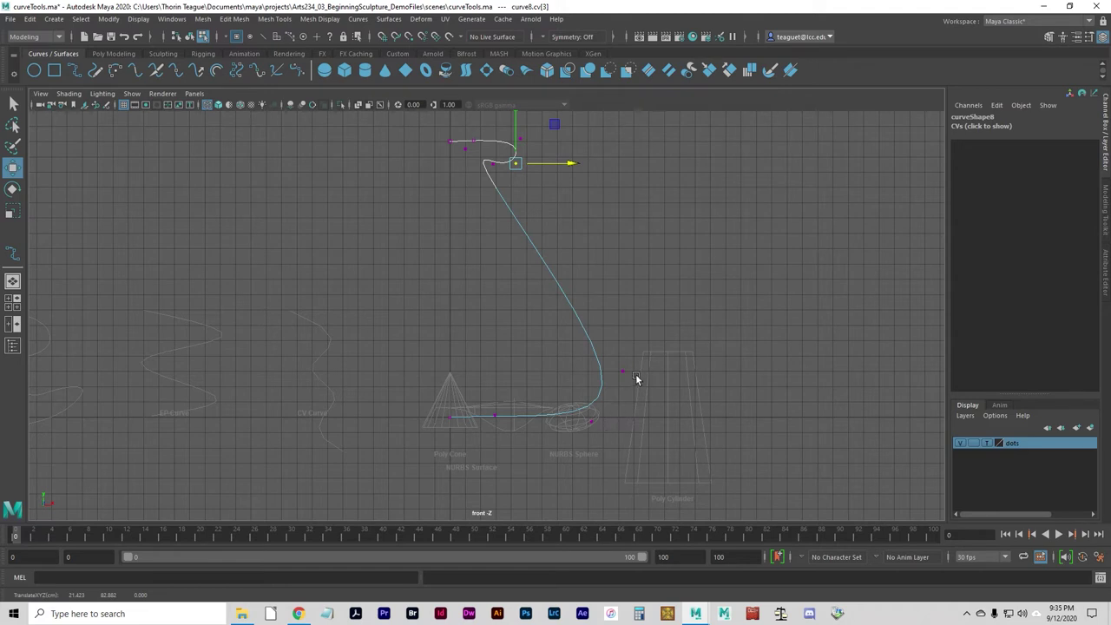
Step: Nudge curve8's first CV, cv[0], up on the centre axis to about Y 90.56
left_click(633, 220)
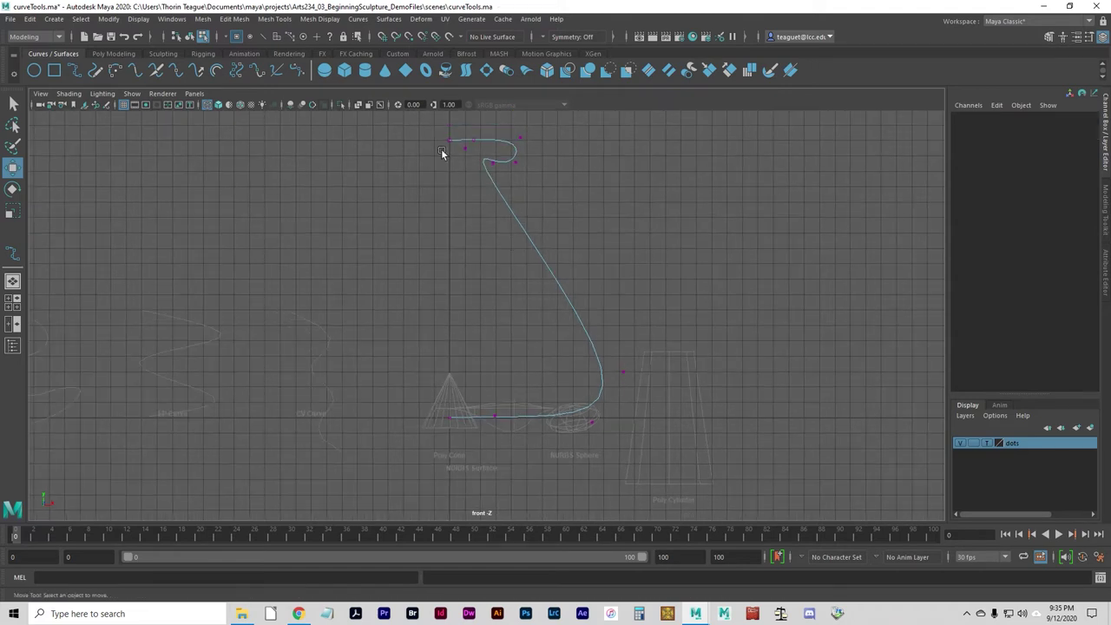
left_click_drag(439, 128, 452, 152)
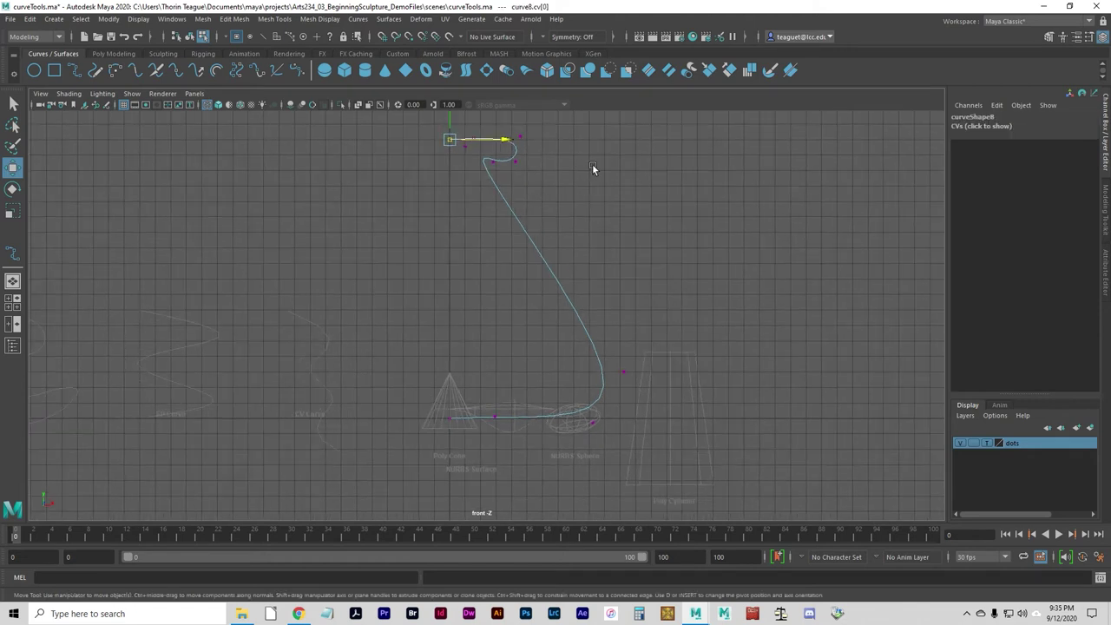
middle_click_drag(592, 165, 566, 273, "alt")
left_click_drag(421, 215, 423, 216)
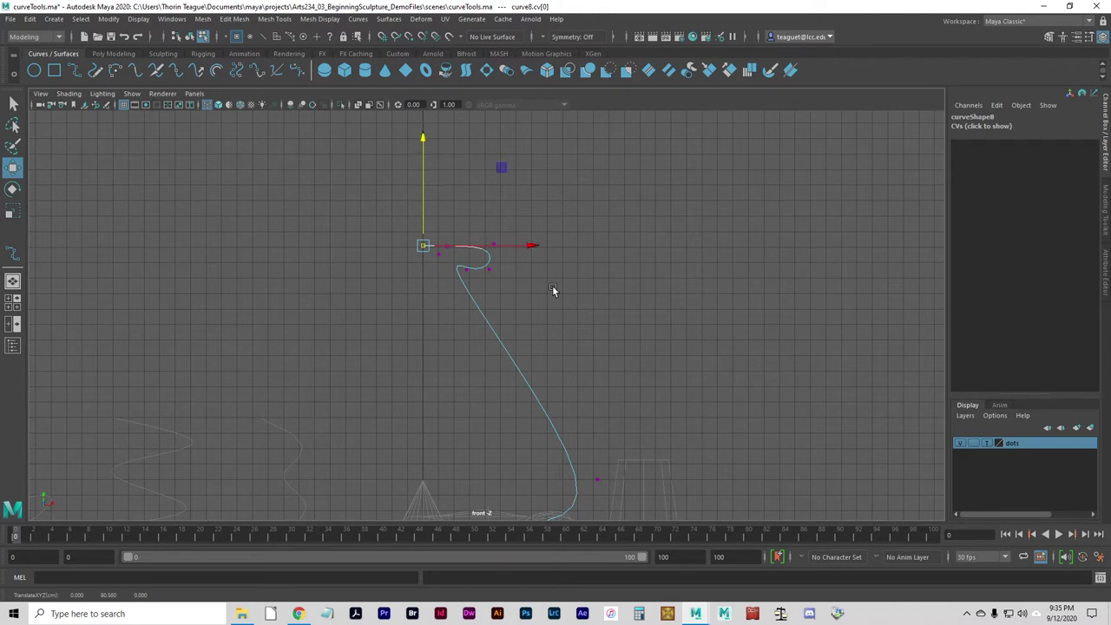
left_click(580, 305)
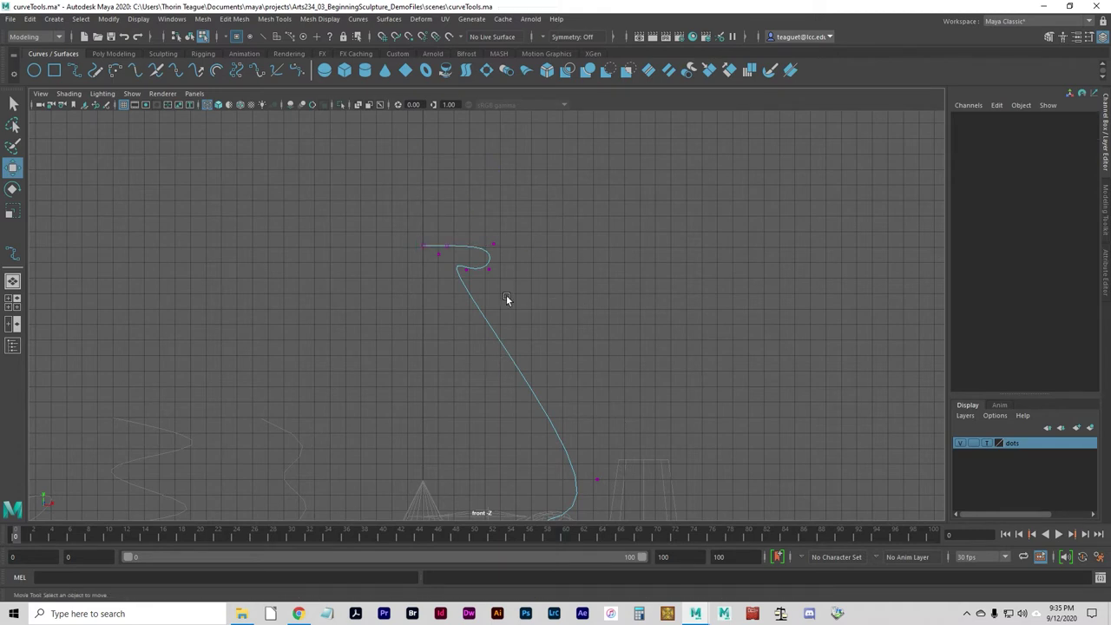
Step: Move curve8's upper-stem edit point ep[4] down and slightly back up
right_click_drag(504, 329, 504, 361)
left_click(470, 294)
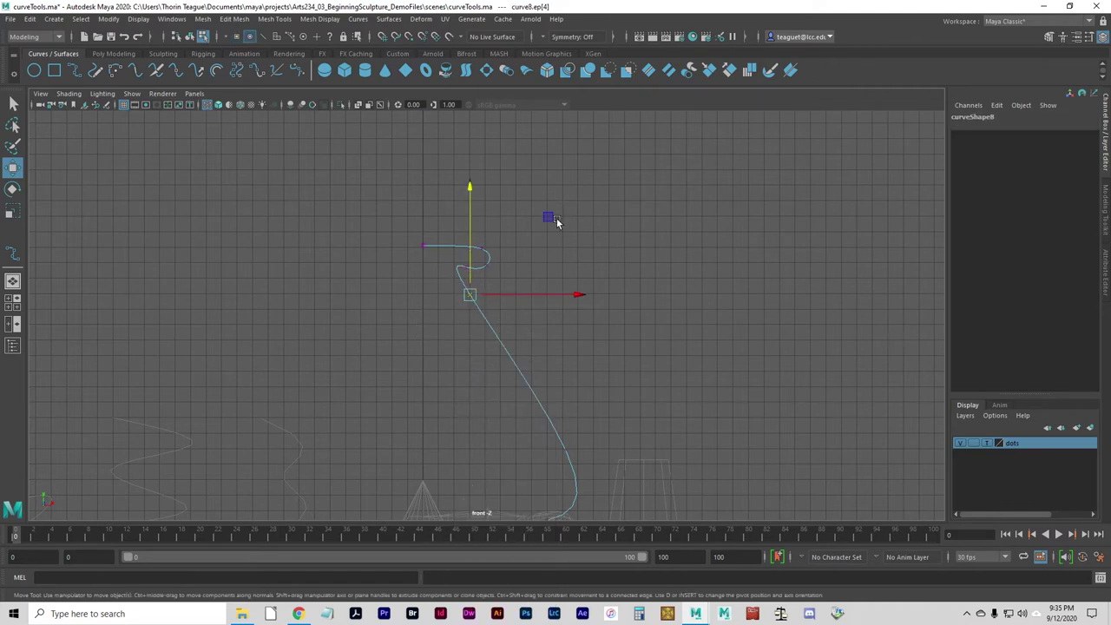
left_click_drag(549, 218, 541, 240)
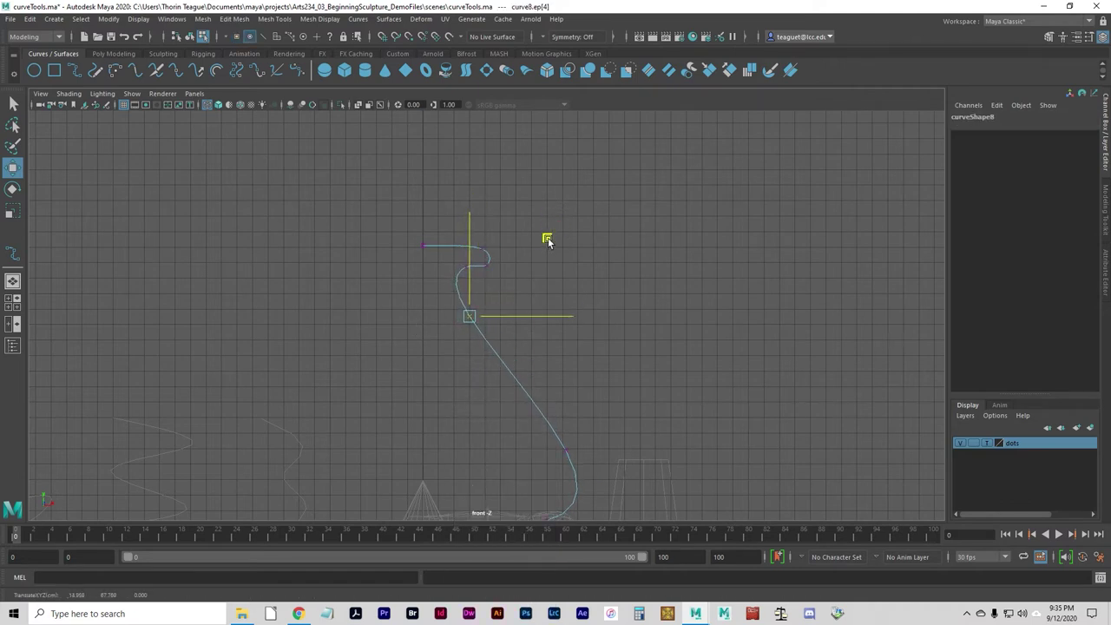
middle_click_drag(548, 240, 544, 228)
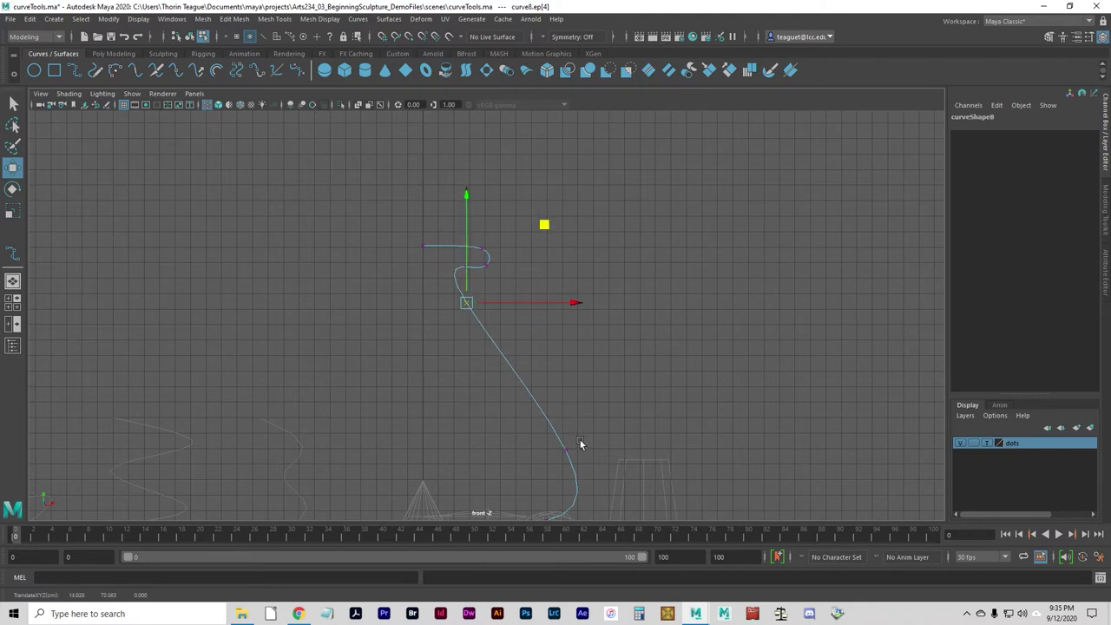
Step: Slide the bottom edit point ep[6] left along the ground to about X 29.2
scroll(570, 420, "down", 1)
middle_click_drag(560, 478, 575, 374, "alt")
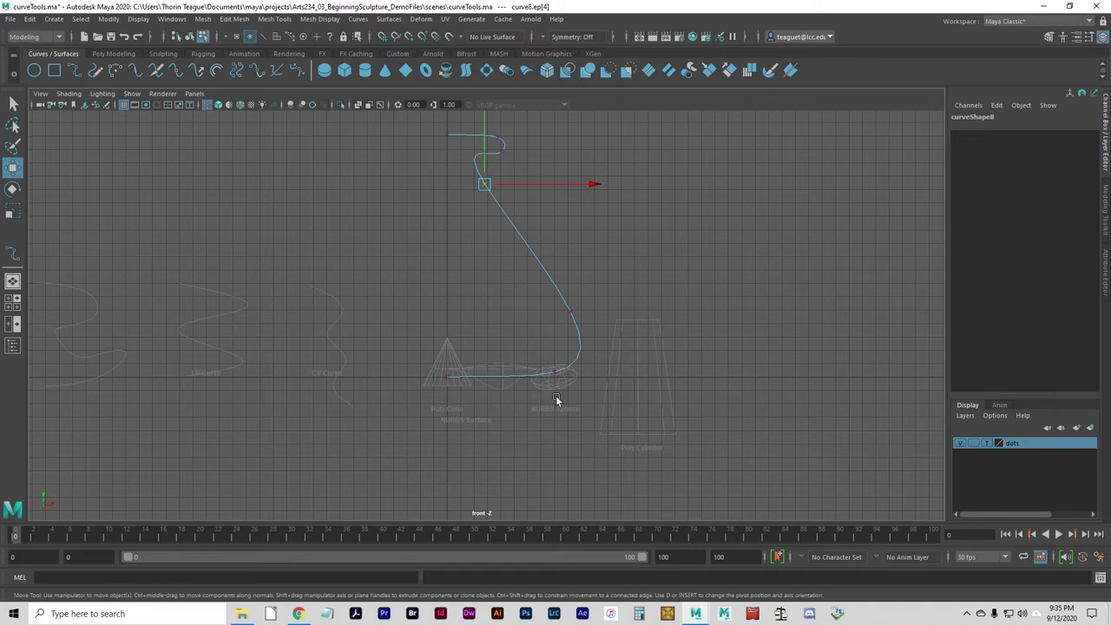
left_click(557, 374)
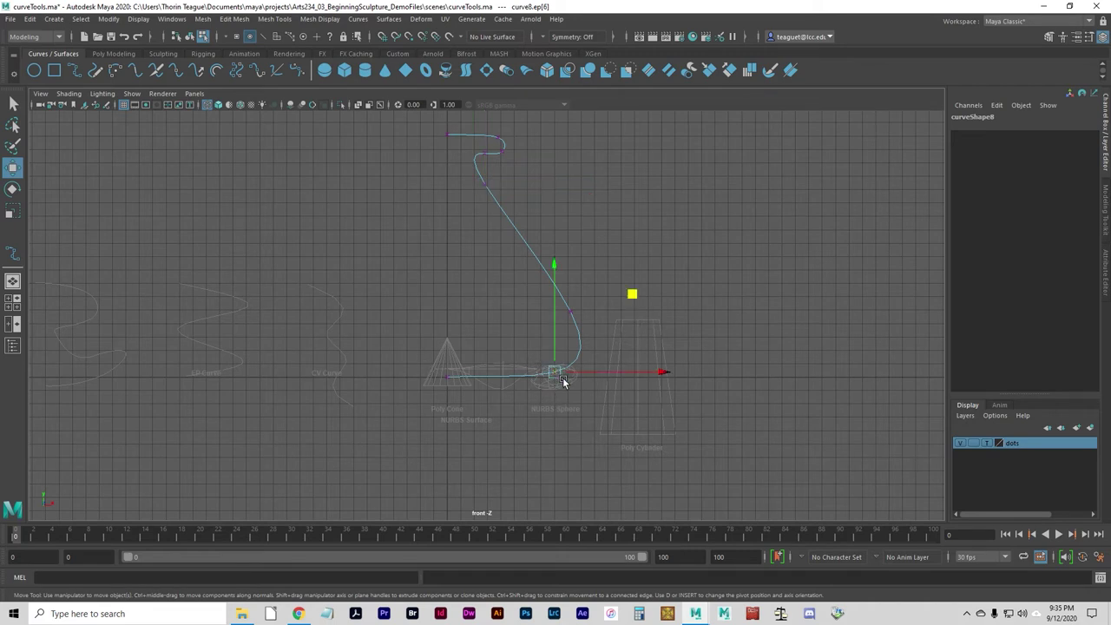
middle_click(636, 297)
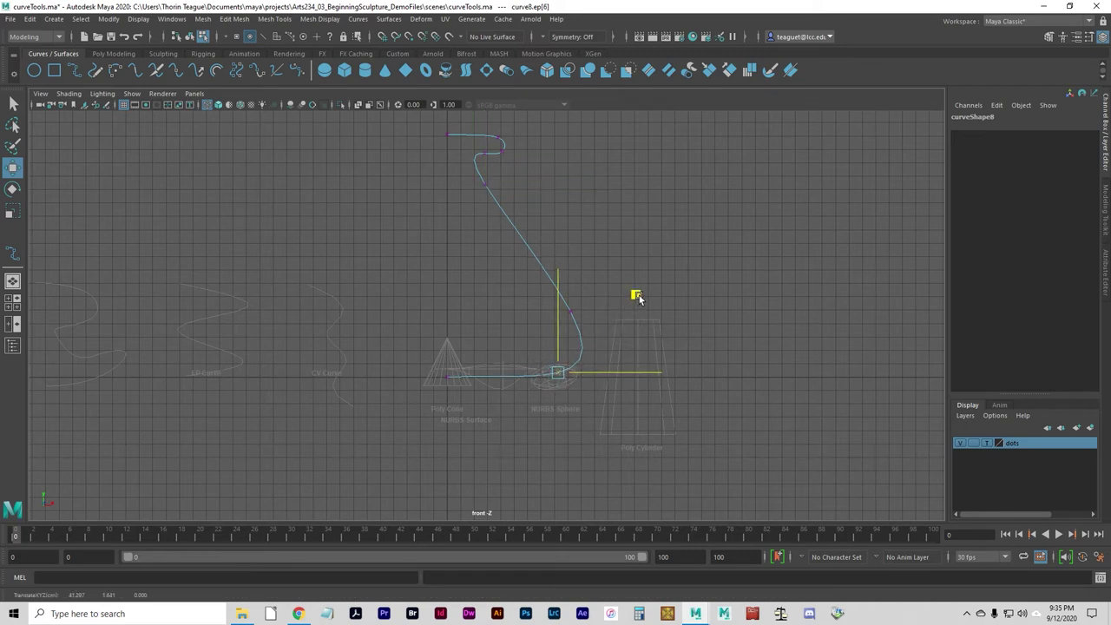
middle_click_drag(637, 297, 597, 296)
left_click(676, 452)
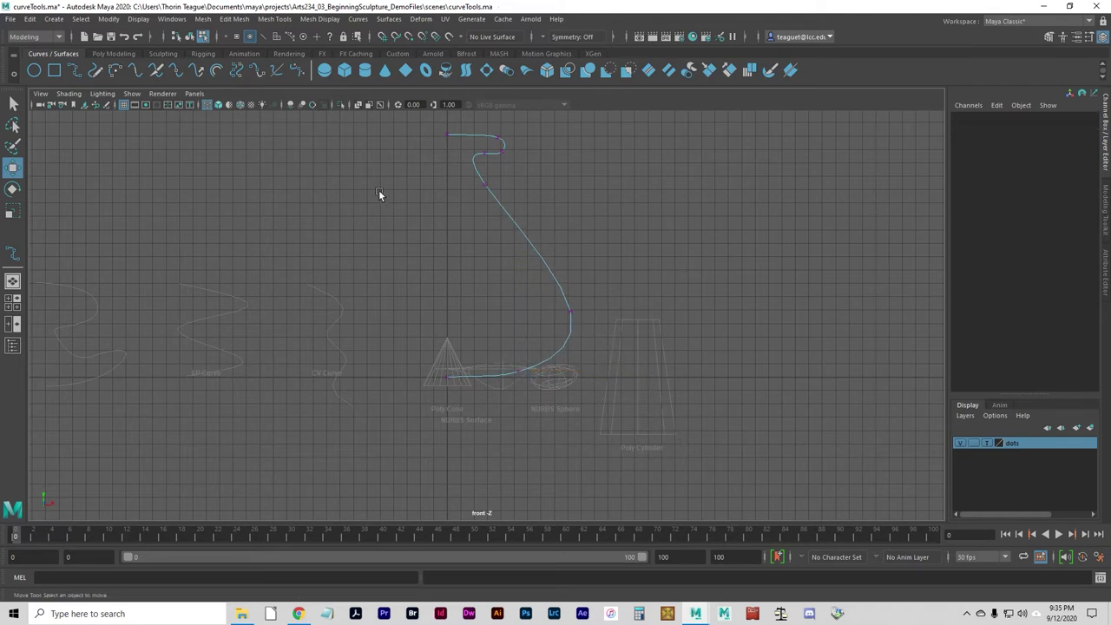
Step: Select curve8 as a whole object and return to the four-panel view layout
key("F4")
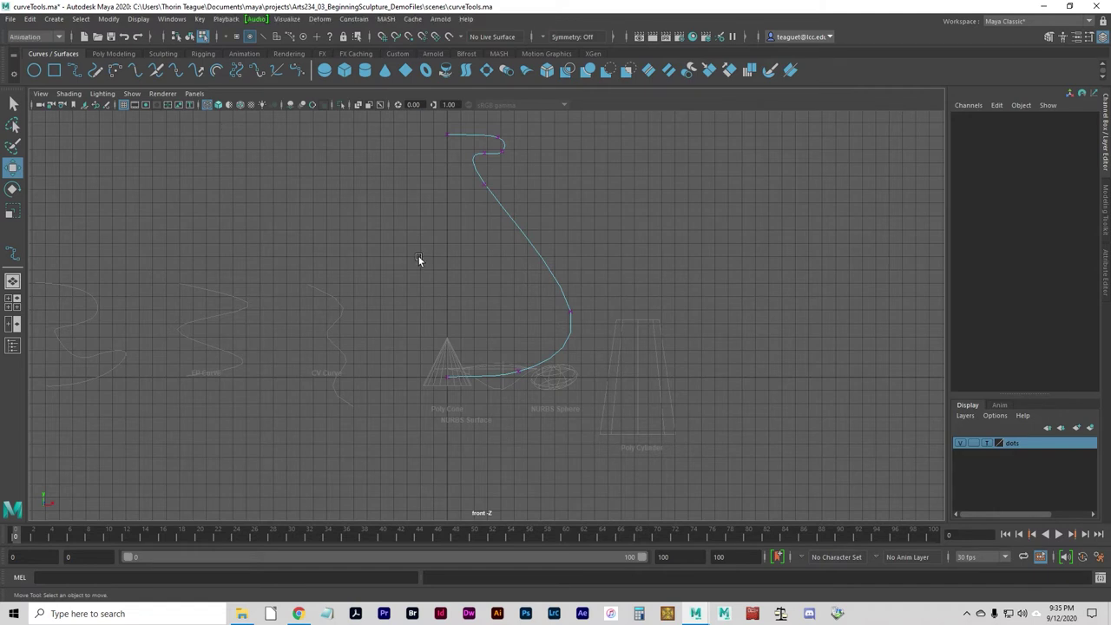
left_click(190, 38)
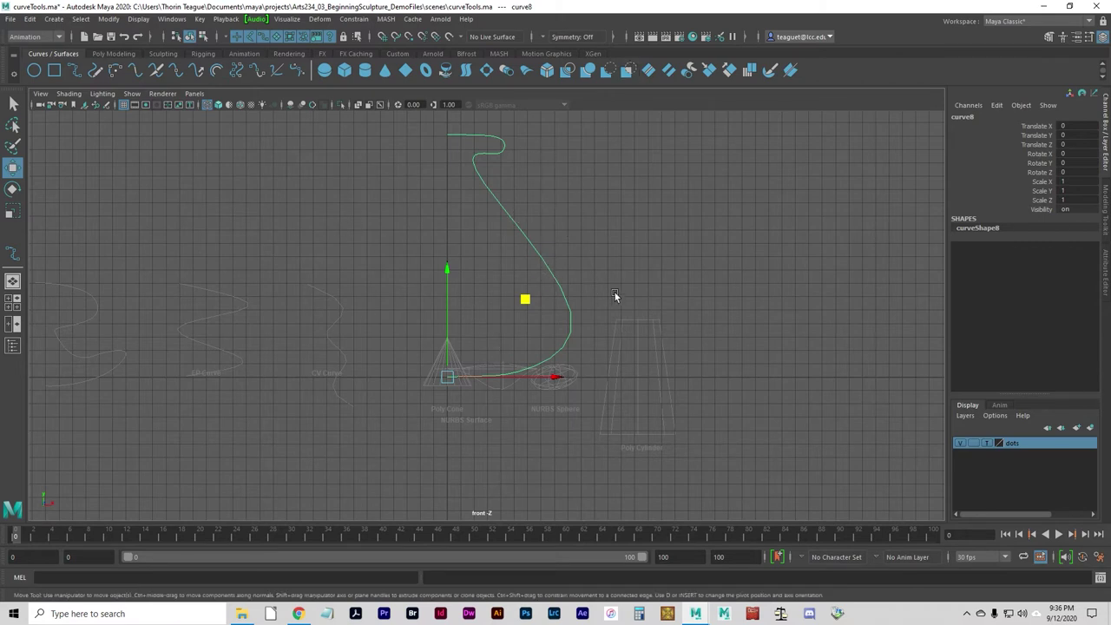
key("space")
left_click_drag(665, 243, 648, 228, "alt")
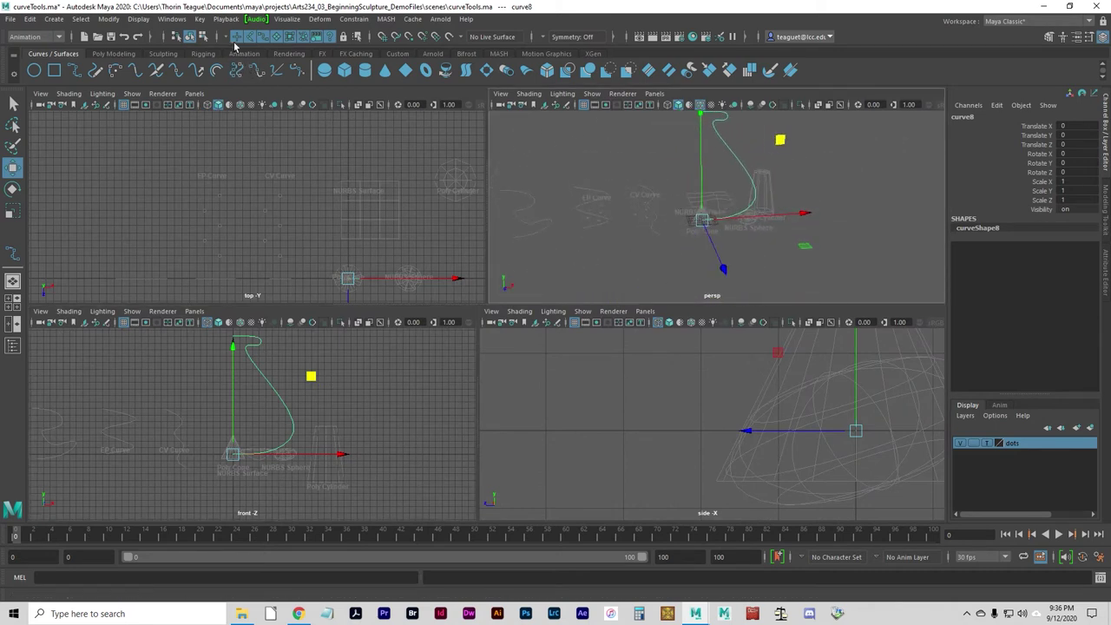
Step: Under the Modeling menu set, revolve the profile curve into a 360° NURBS vase surface
left_click(26, 39)
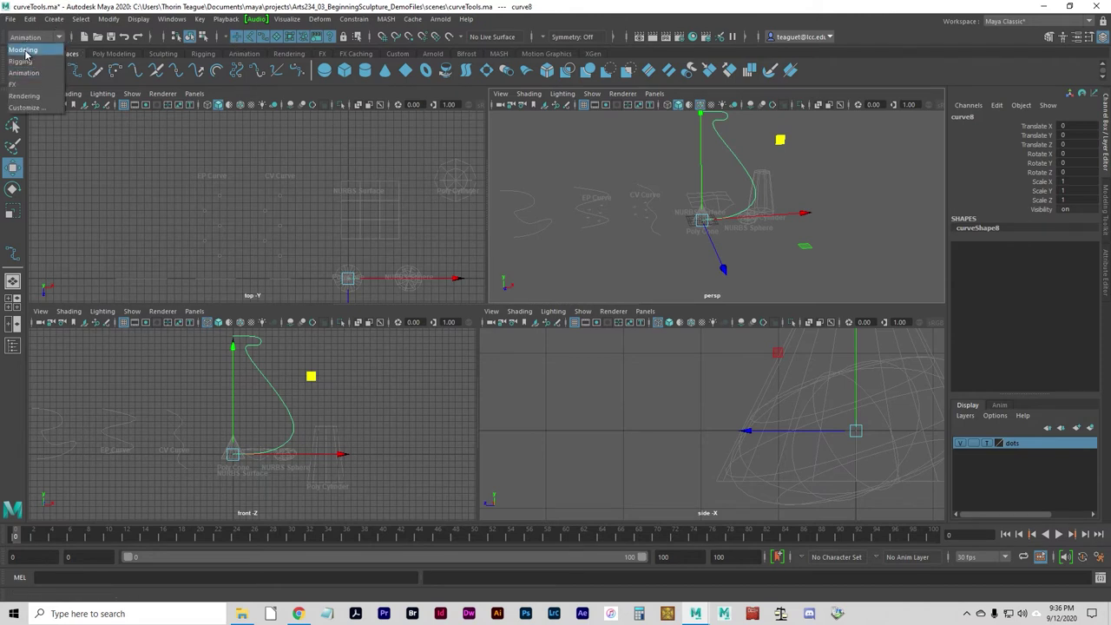
left_click(24, 50)
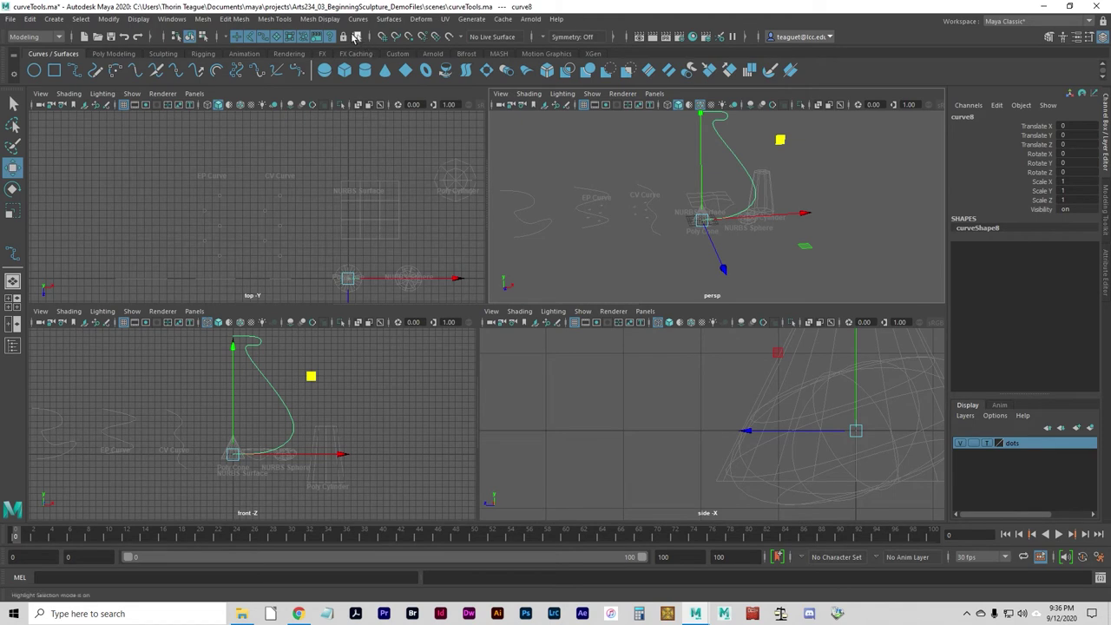
left_click(391, 21)
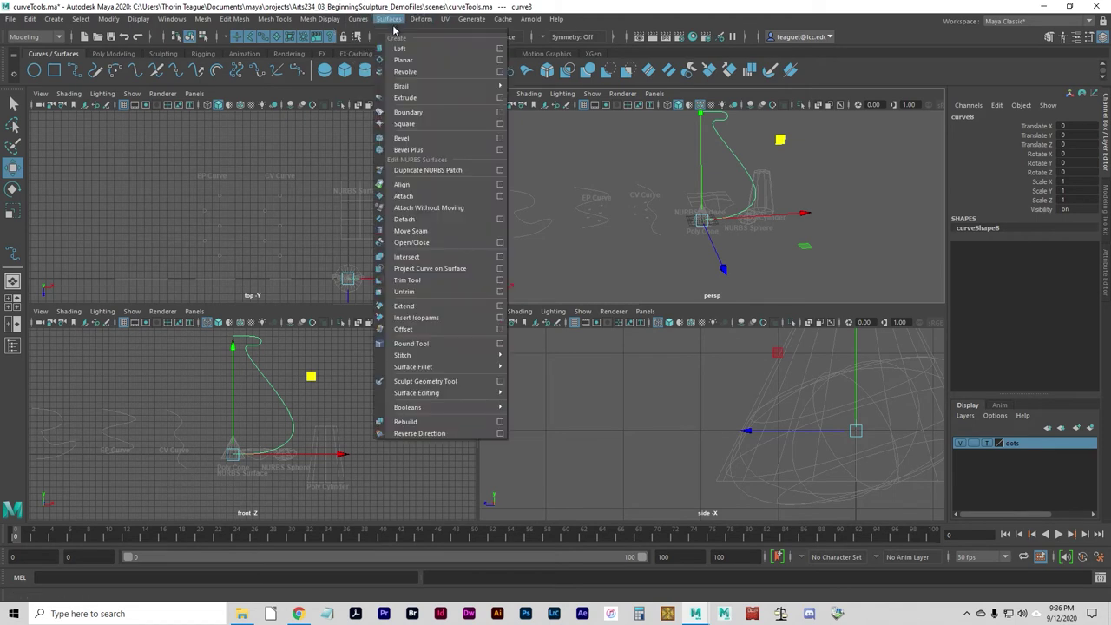
left_click(423, 73)
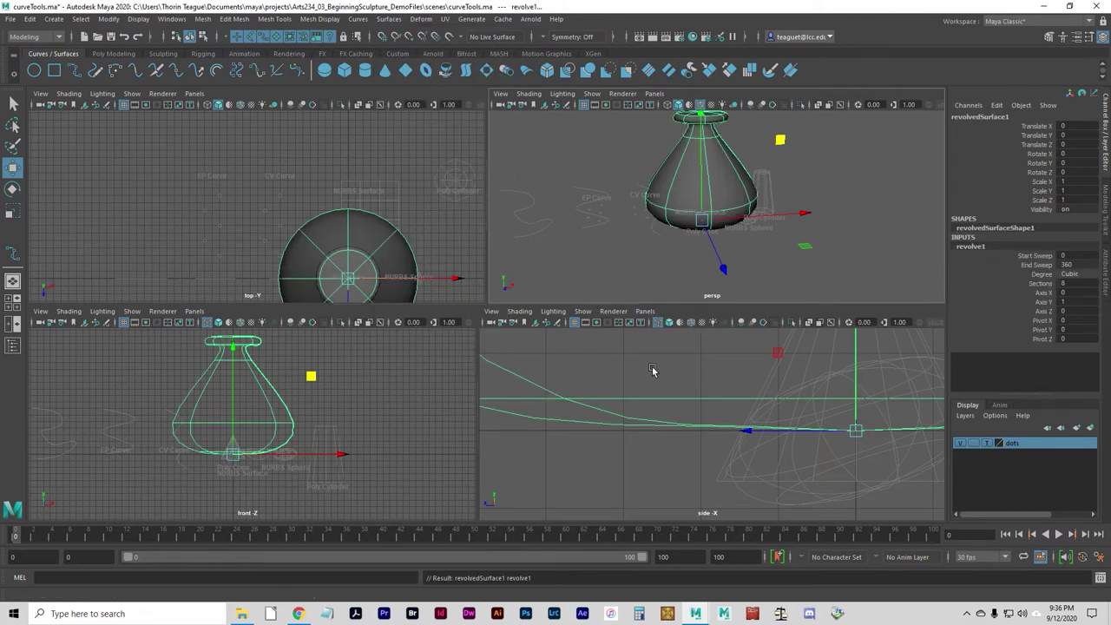
Step: Orbit and zoom the perspective view to inspect the vase and its top opening
left_click_drag(729, 211, 792, 241, "alt")
scroll(712, 215, "up", 5)
left_click_drag(653, 203, 764, 206, "alt")
left_click_drag(659, 235, 760, 241, "alt")
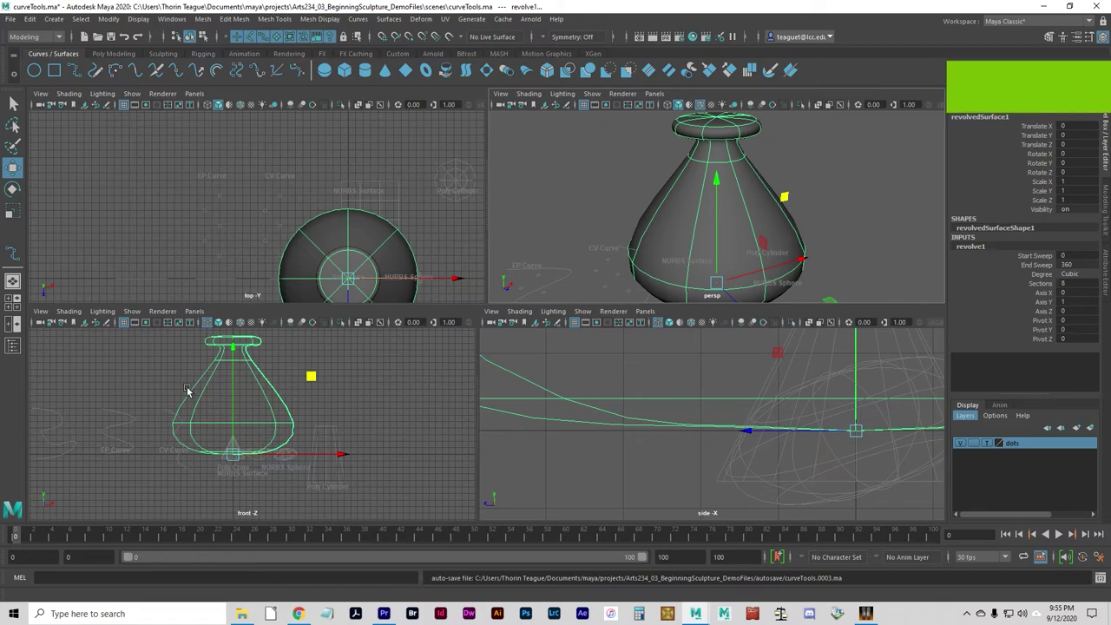
Step: Delete the vase surface and curve8, then untemplate the dots layer
key("Delete")
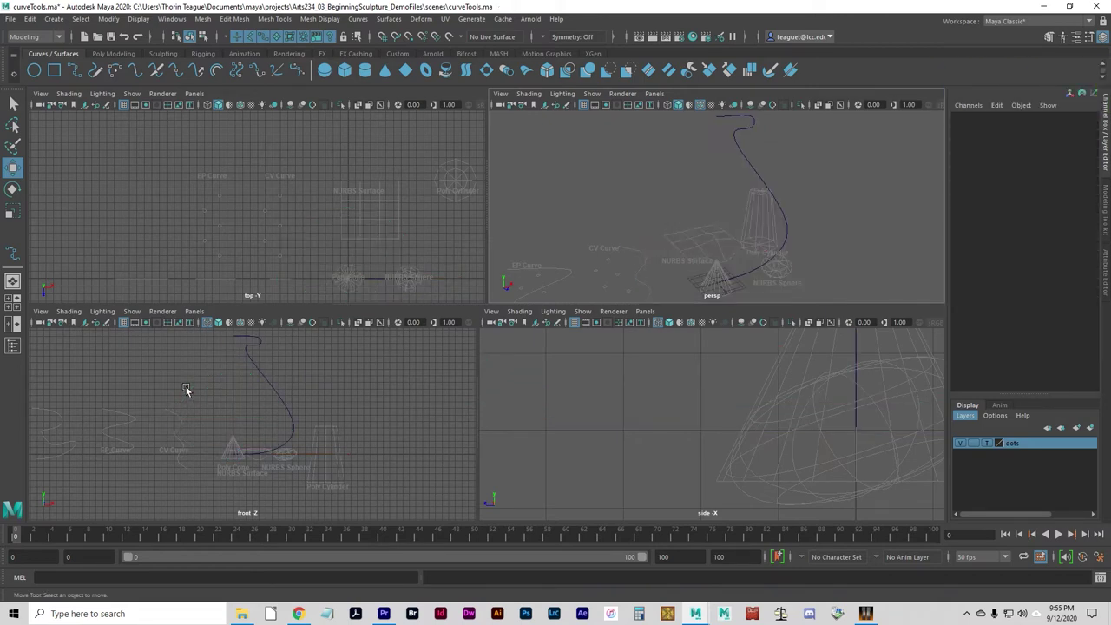
left_click_drag(209, 383, 445, 409)
key("Delete")
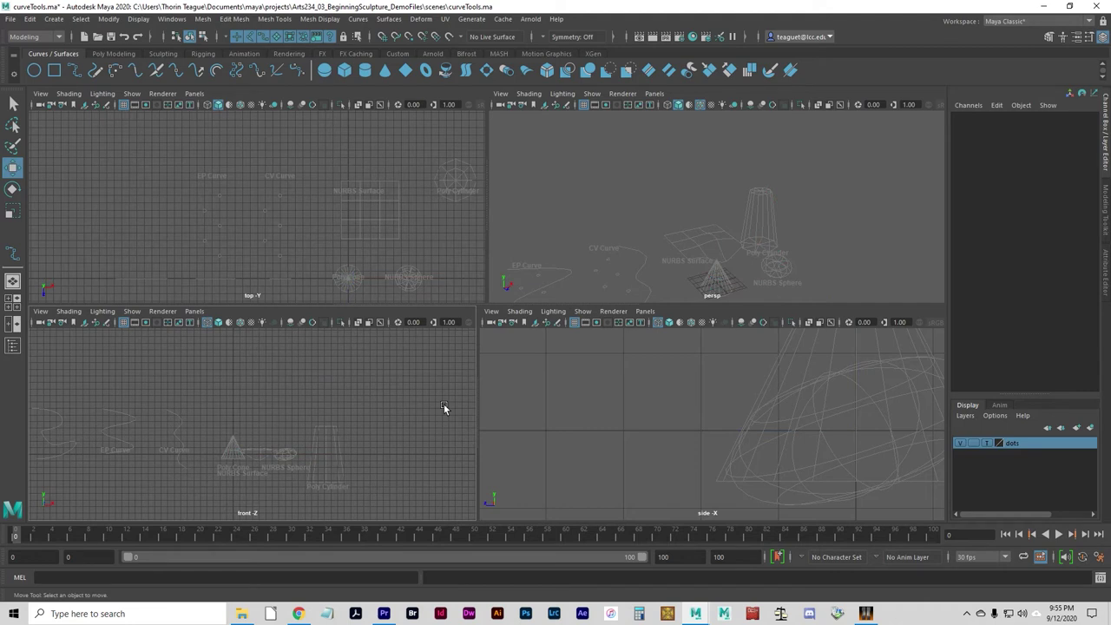
left_click(987, 444)
Step: Toggle the dots layer's template setting so its objects display normally
left_click(987, 444)
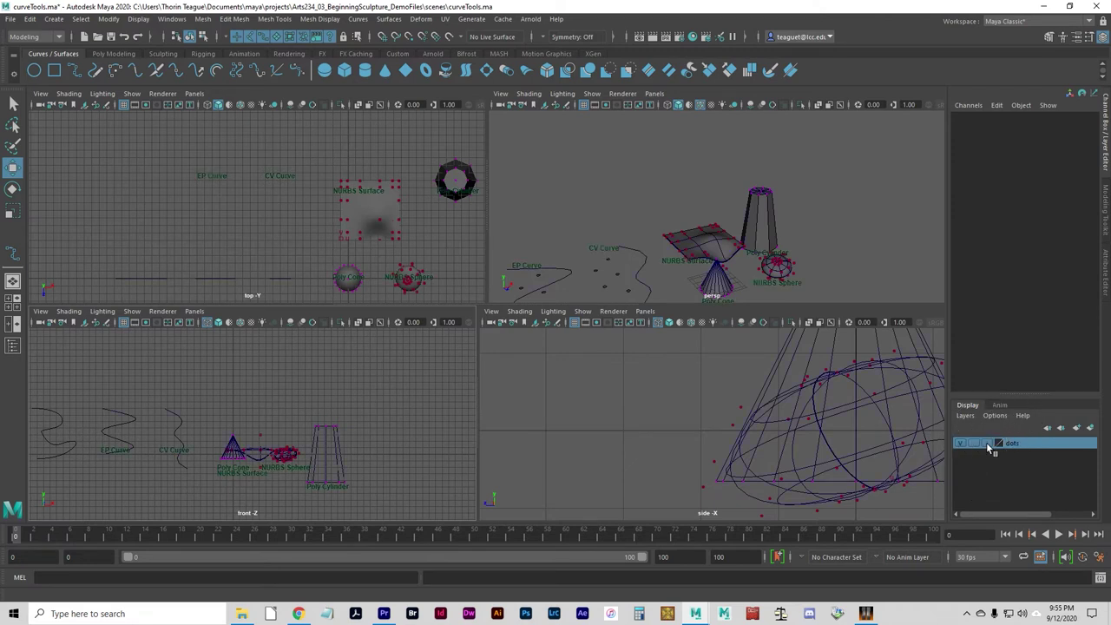
left_click(987, 442)
left_click(987, 443)
Step: Activate the CV Curve Tool from Create > Curve Tools
left_click(54, 19)
mouse_move(111, 21)
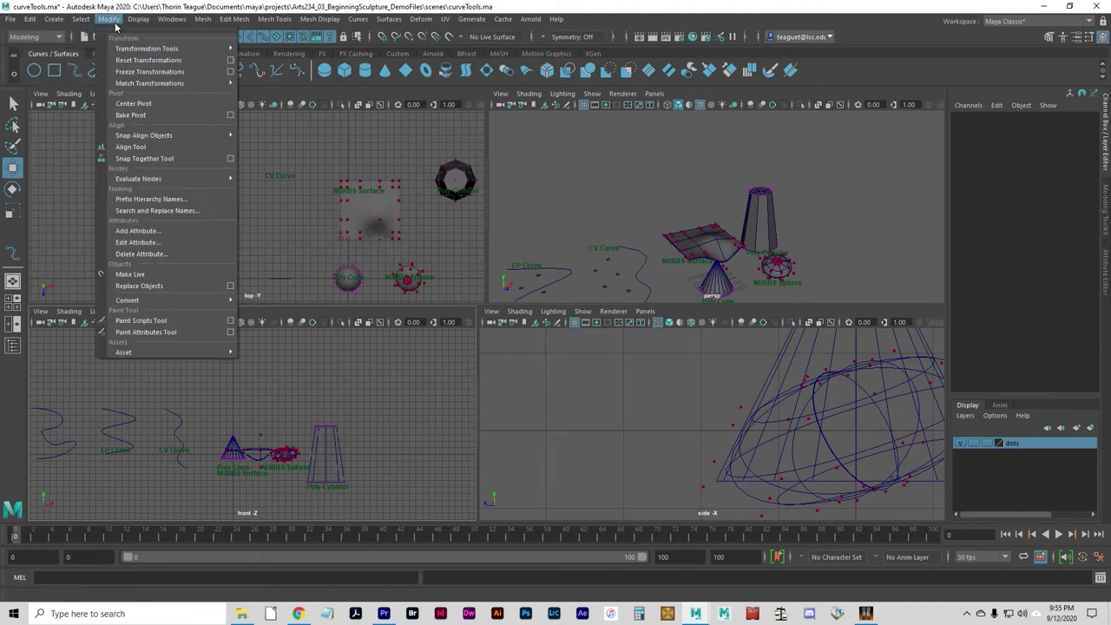
mouse_move(54, 19)
left_click(90, 107)
left_click(240, 107)
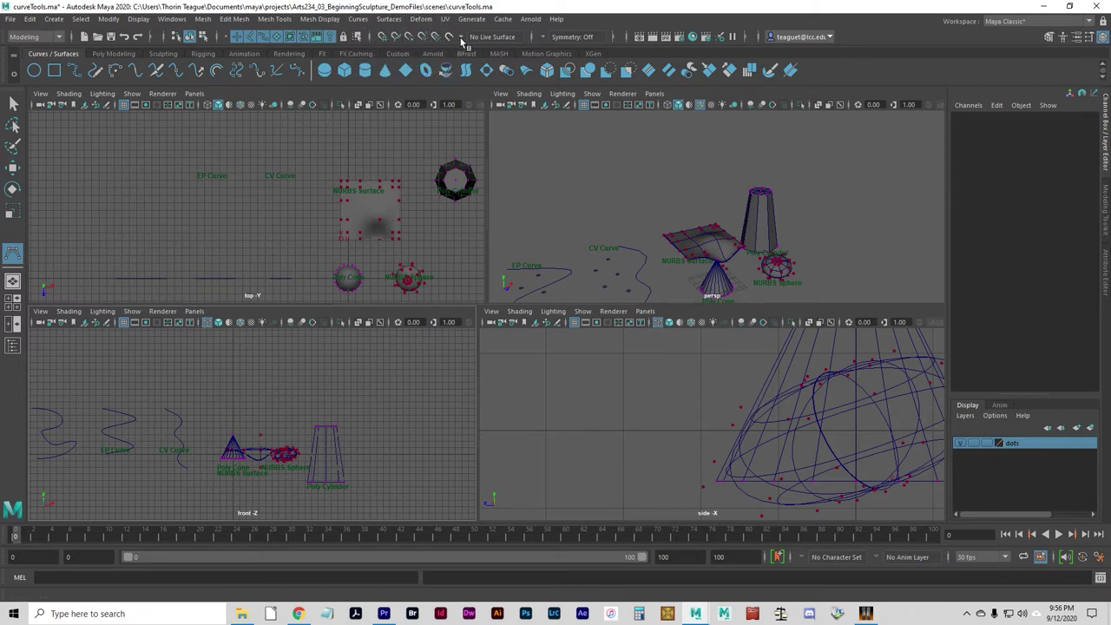
Step: Make the NURBS surface live and place the first CVs on it in the top view
left_click(396, 38)
left_click(367, 208)
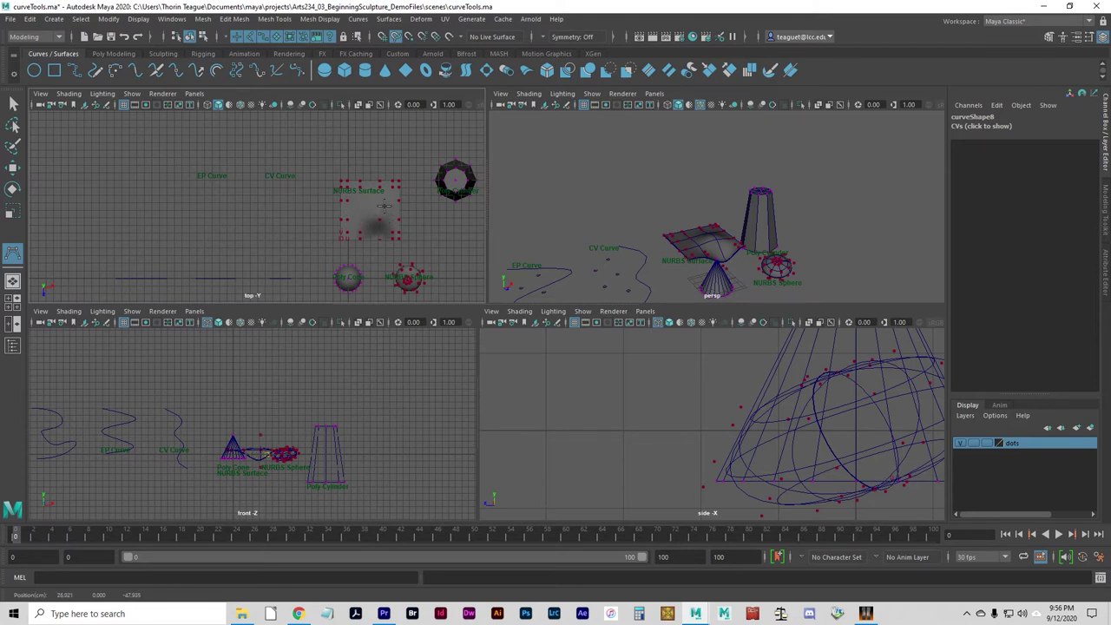
left_click(382, 213)
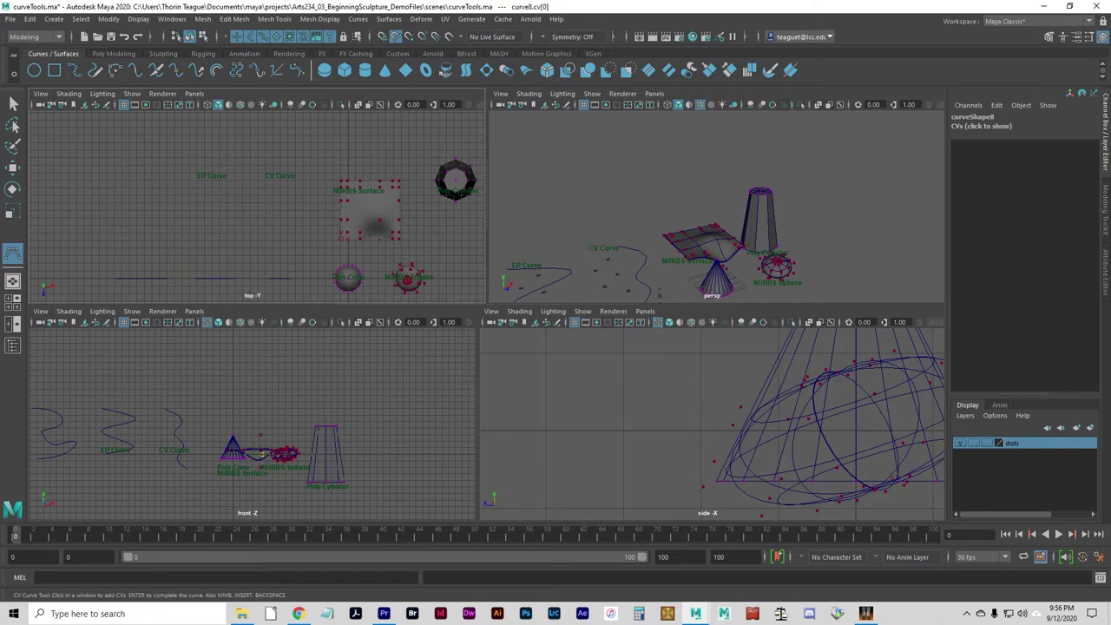
key("f")
left_click_drag(774, 237, 764, 286, "alt")
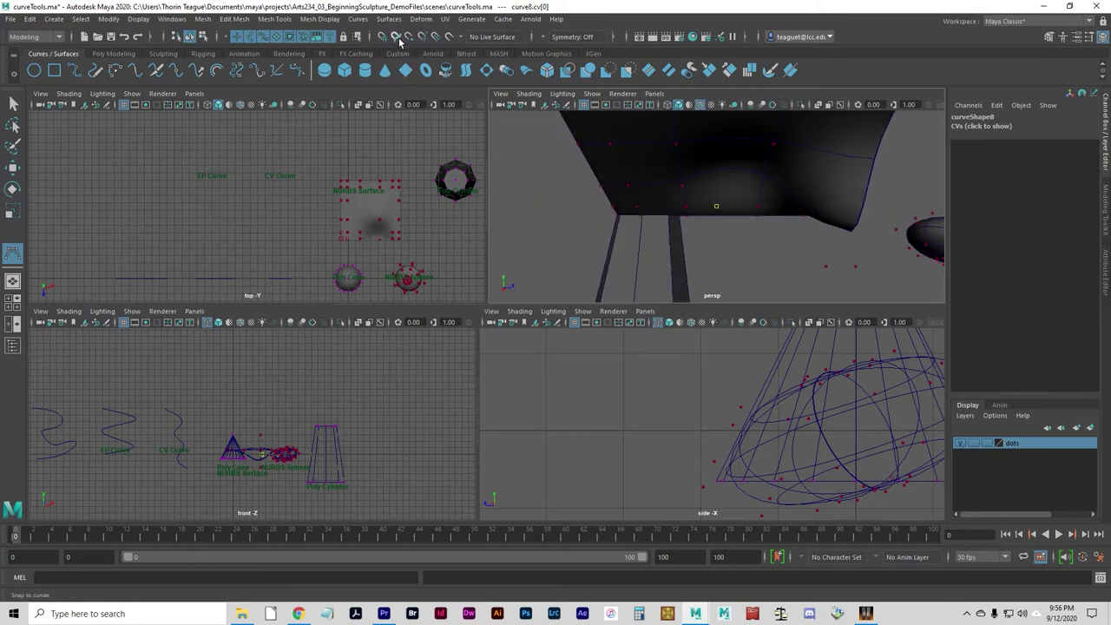
Step: Add another CV, finish the curve, and raise it to Translate Y 20.37
left_click_drag(350, 218, 387, 219)
key("w")
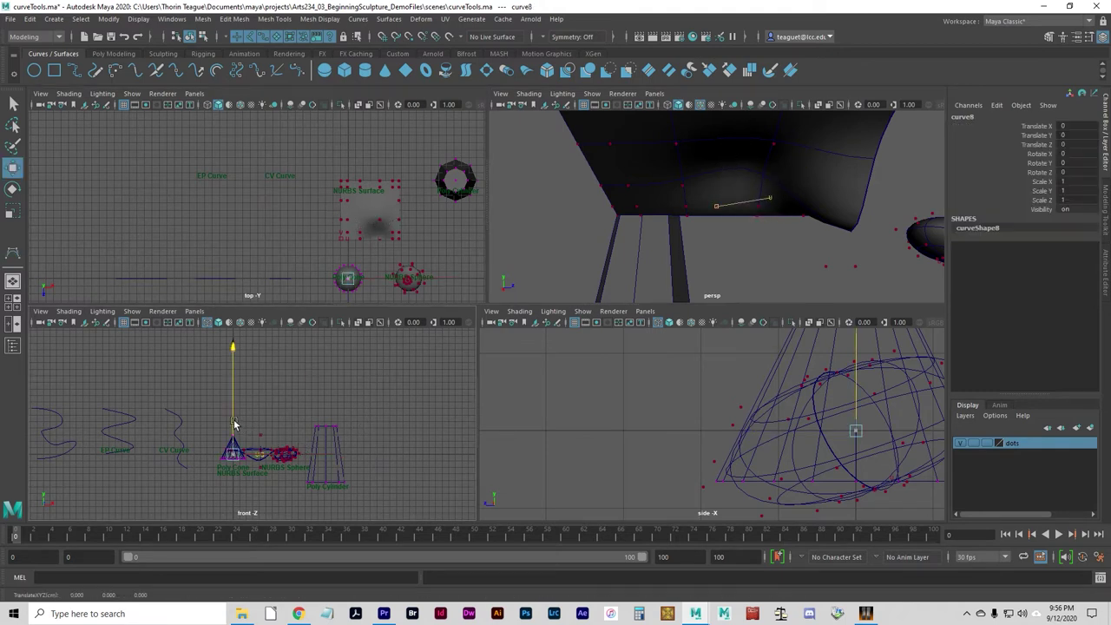
left_click_drag(235, 385, 235, 358)
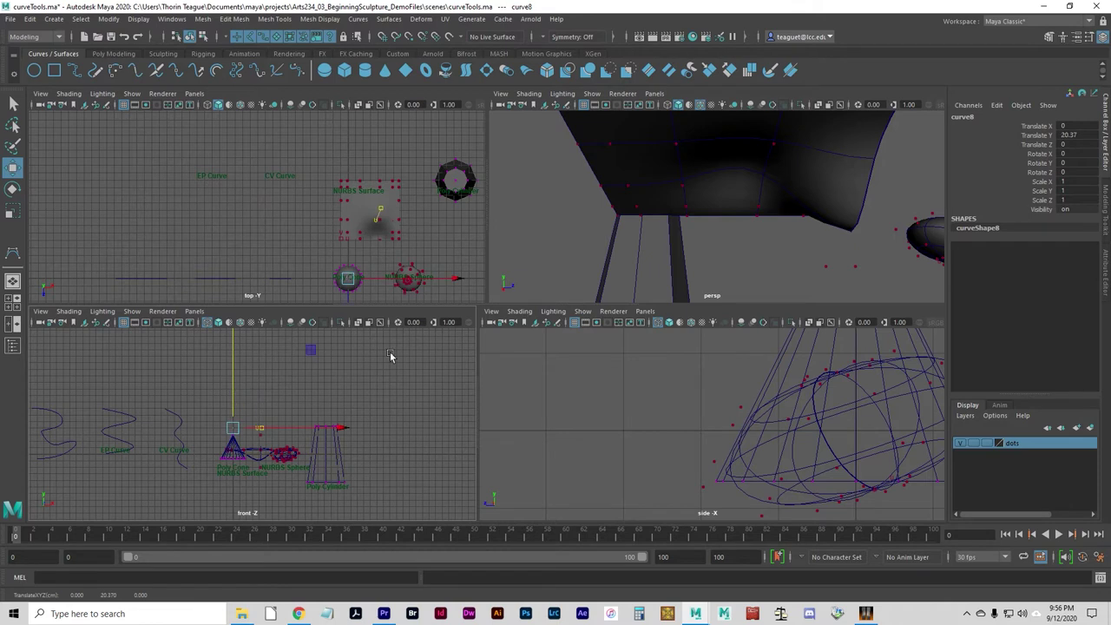
left_click(389, 267)
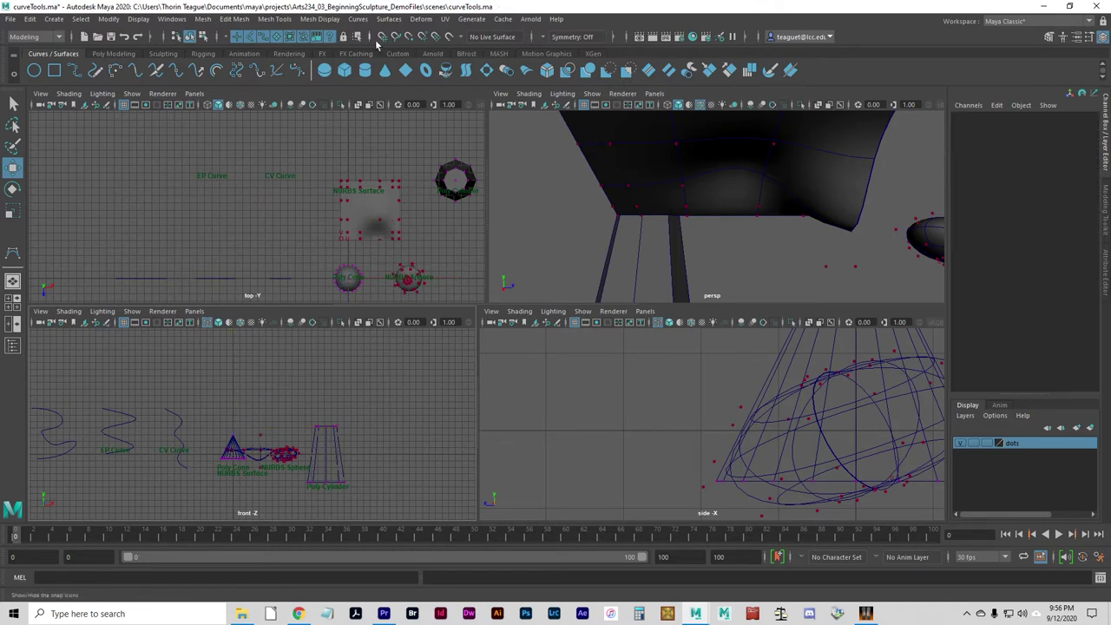
Step: Turn on a snapping mode and start a new CV curve in the top view
left_click(409, 37)
left_click(13, 254)
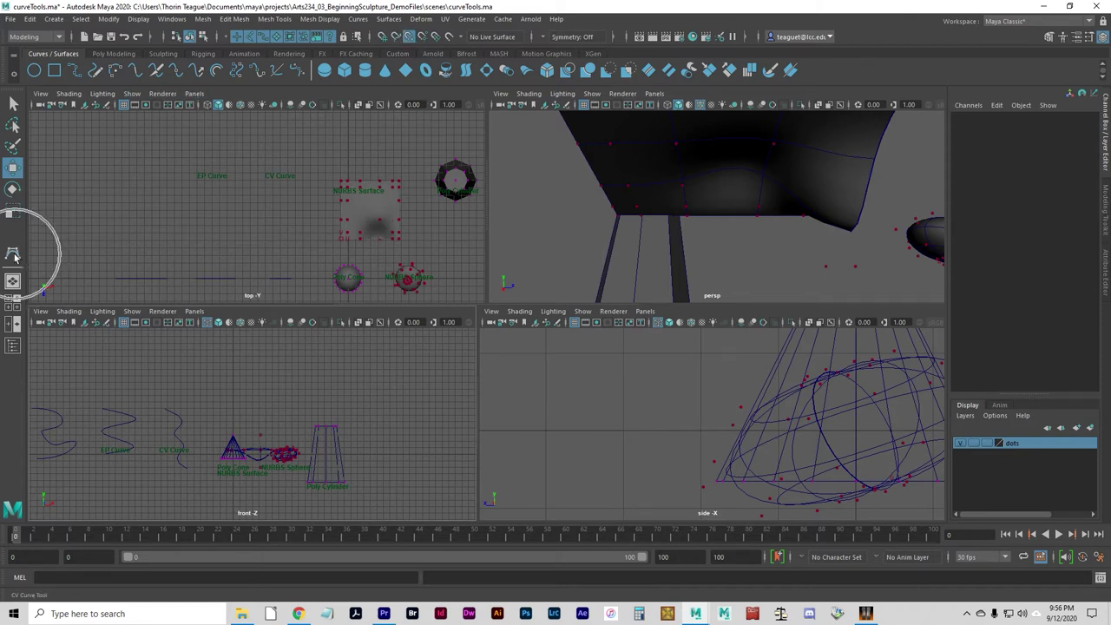
left_click(368, 213)
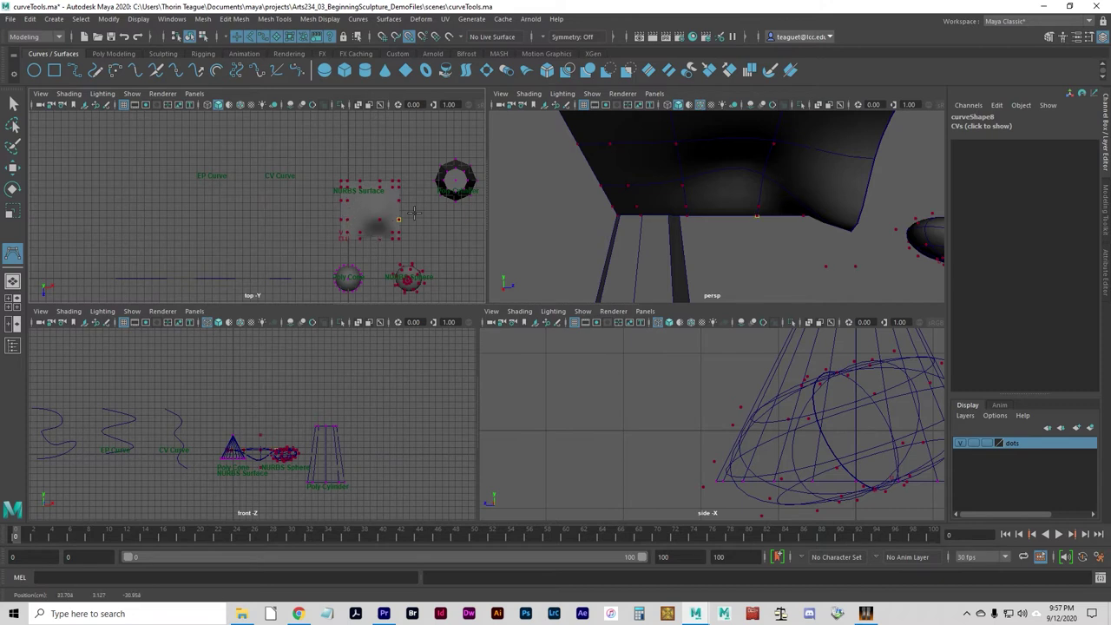
Step: Draw a four-CV curve across the live NURBS surface and finish it
left_click(347, 200)
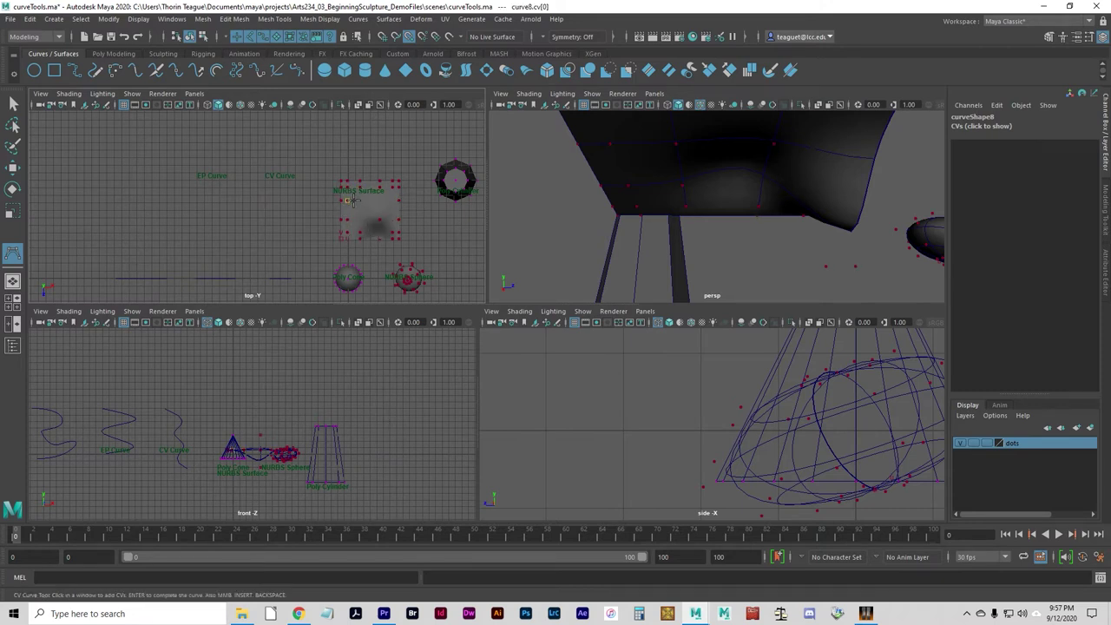
left_click(390, 230)
left_click(393, 234)
left_click(398, 236)
key("Return")
key("w")
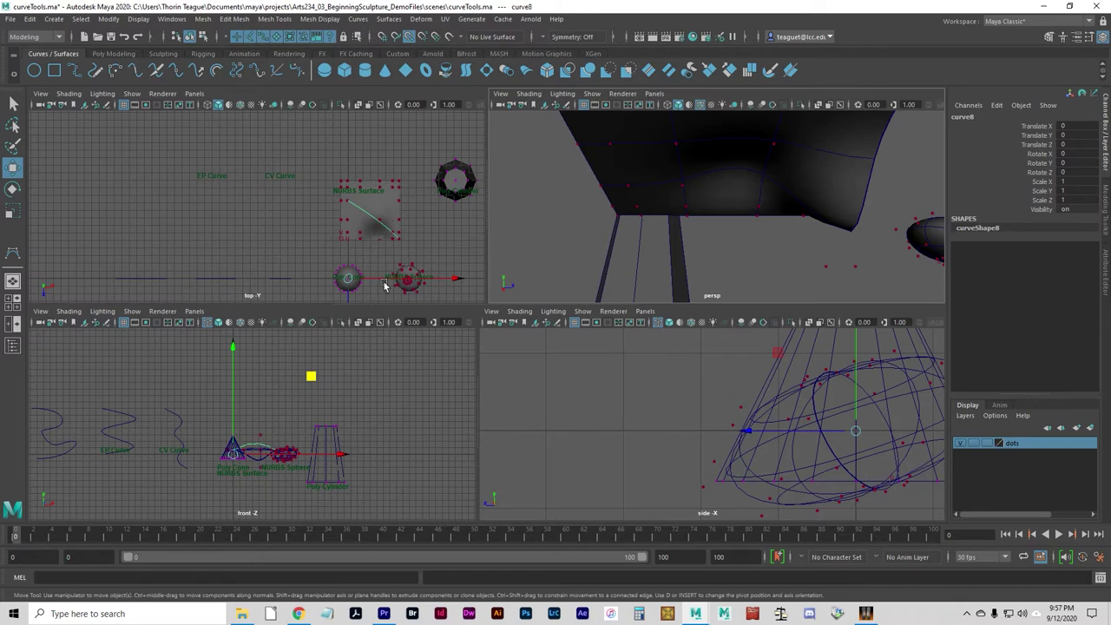
Step: Reframe the top and perspective views to show the whole scene, then select the cylinder
left_click_drag(386, 286, 415, 260, "alt")
scroll(408, 261, "up", 6)
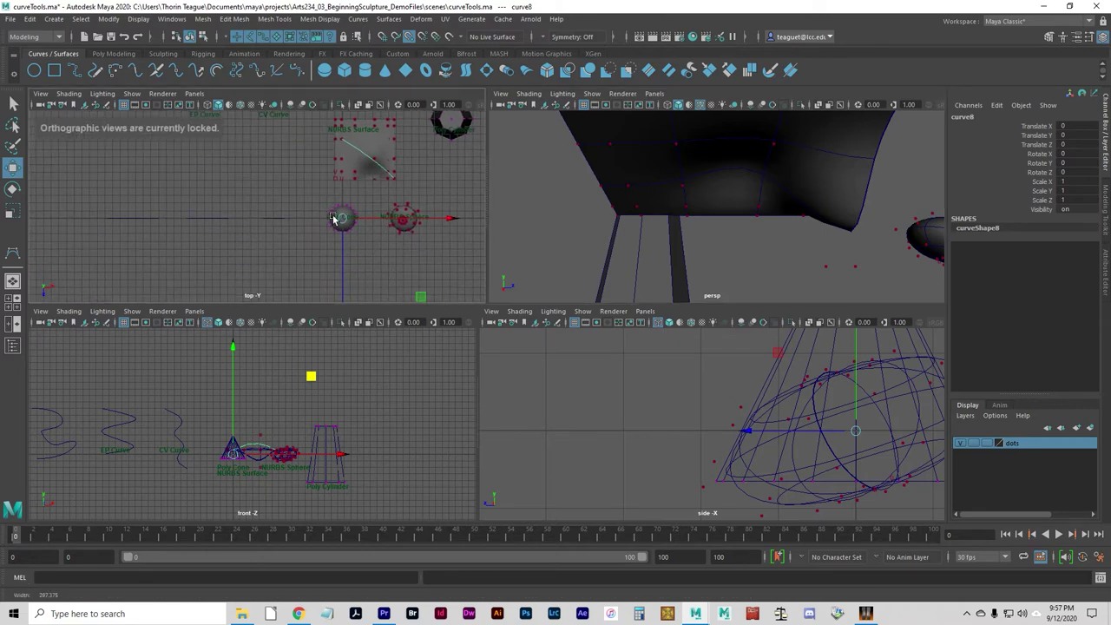
middle_click_drag(469, 260, 298, 184, "alt")
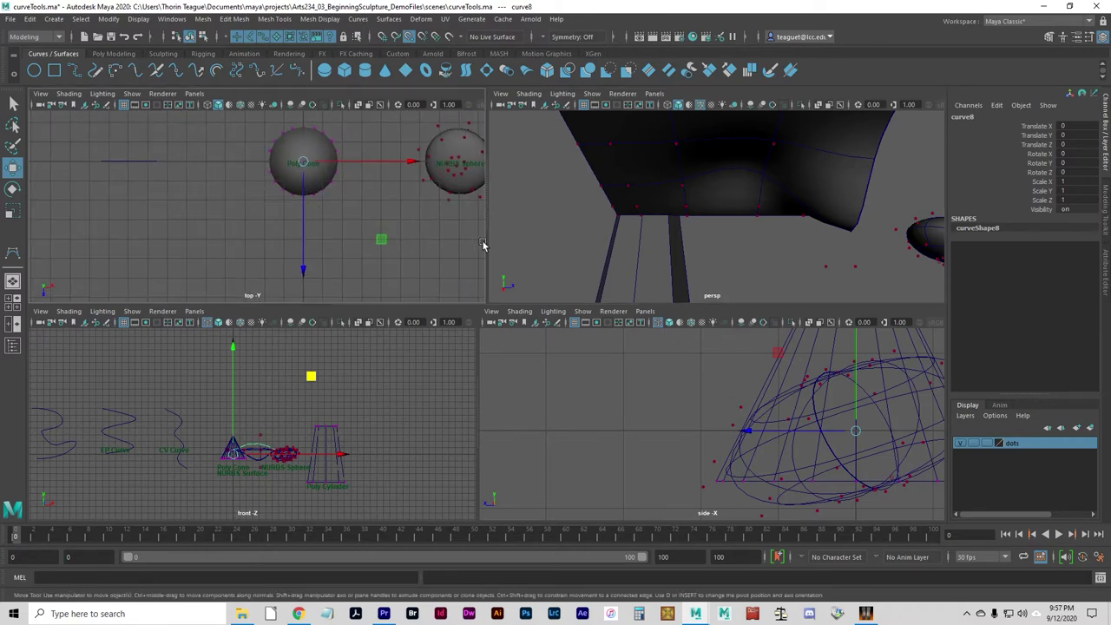
left_click_drag(635, 219, 695, 243, "alt")
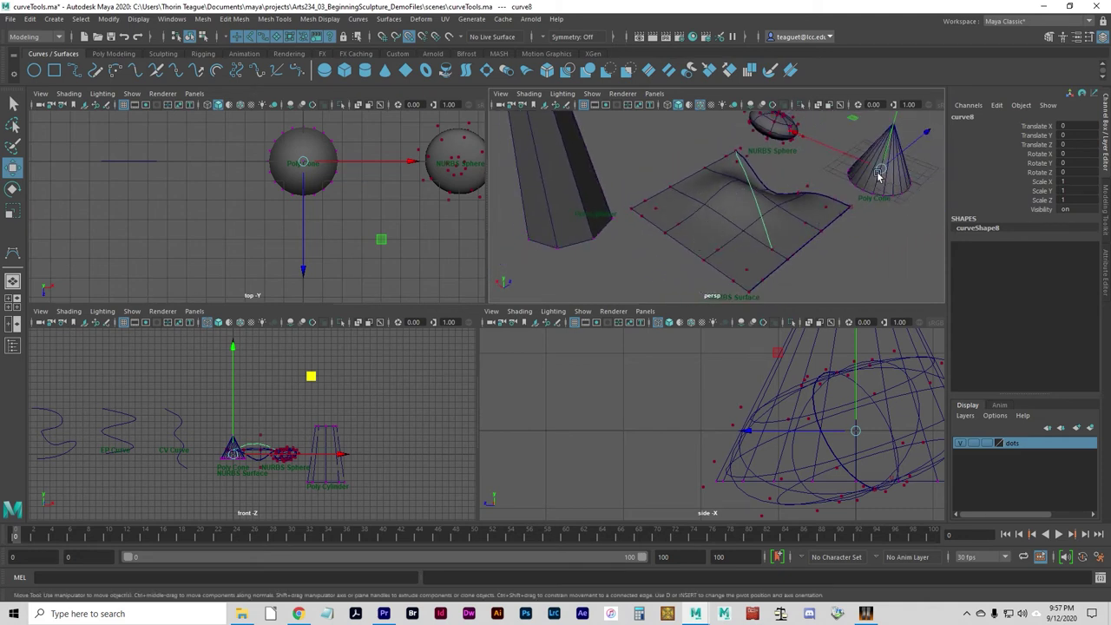
left_click_drag(875, 174, 684, 224, "alt")
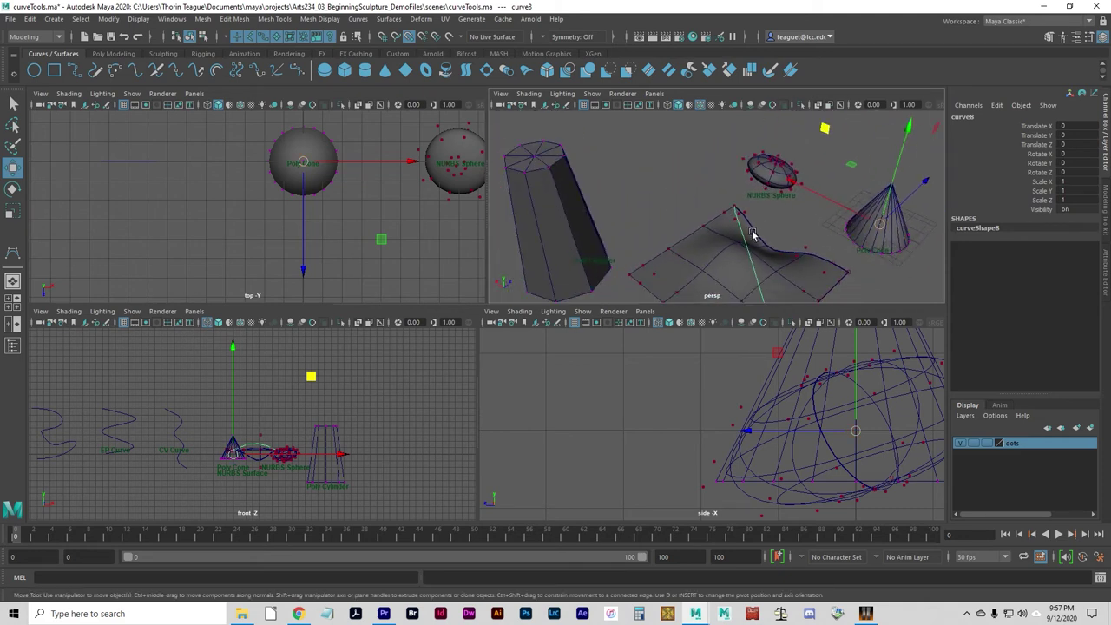
left_click(557, 167)
Step: Draw a CV curve around the cylinder's top rim and finish it
key("y")
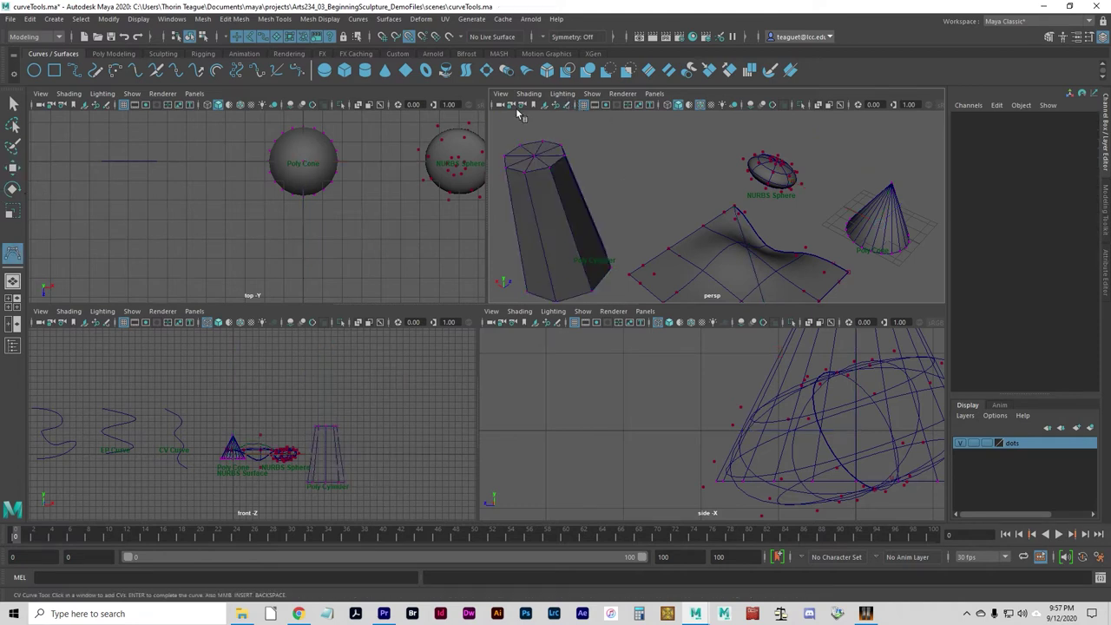
left_click(549, 166)
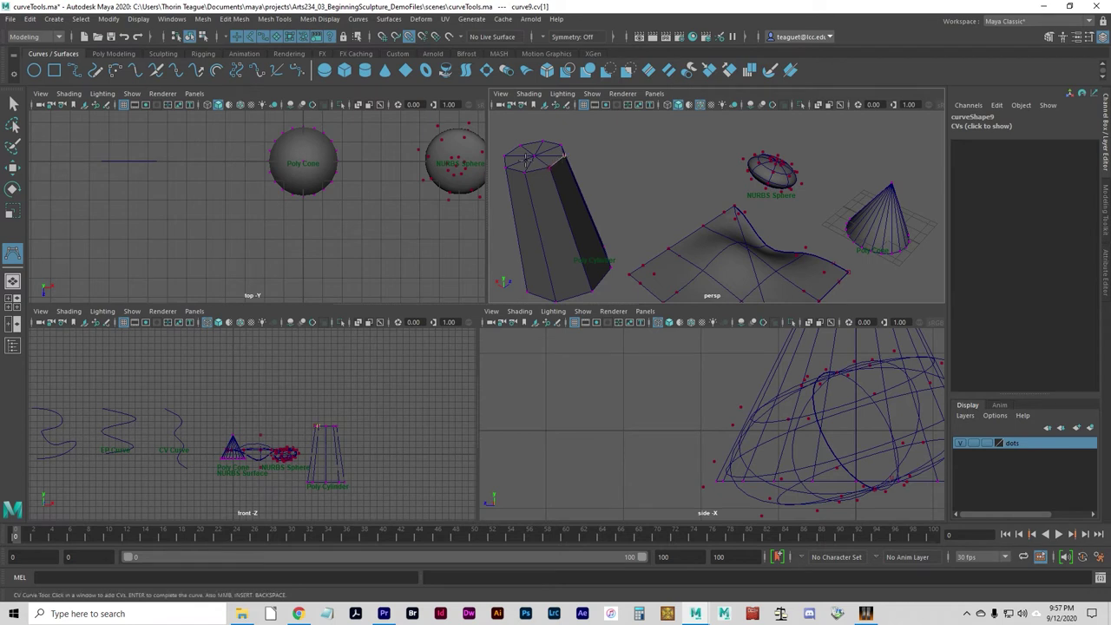
left_click(560, 144)
left_click(536, 139)
left_click(504, 155)
left_click(502, 174)
left_click(526, 174)
key("w")
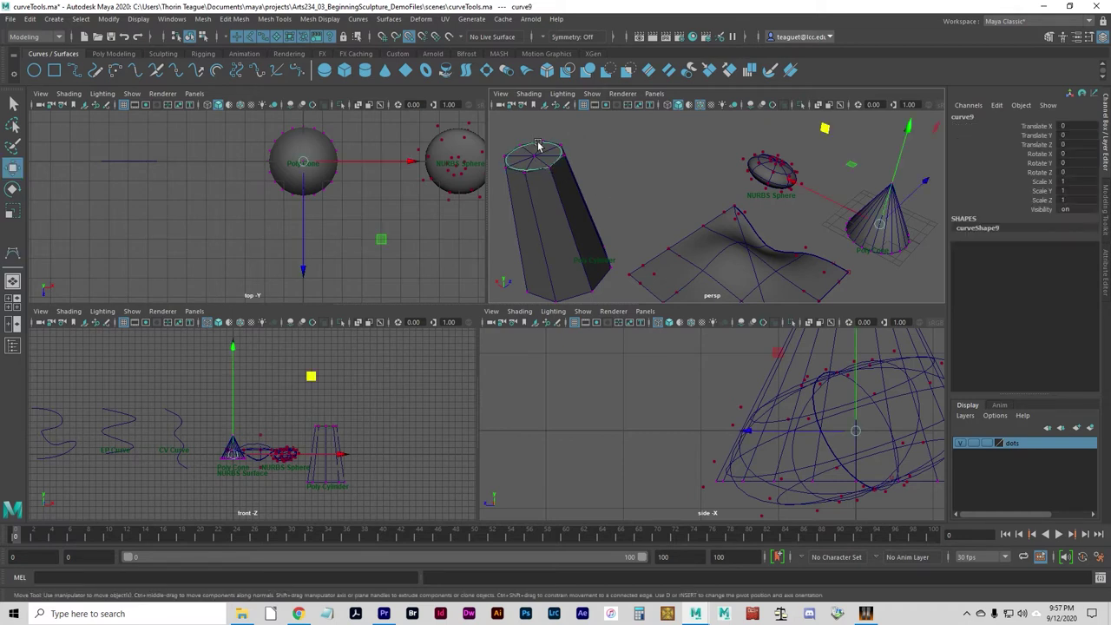
Step: Toggle status-line options, hiding and then showing the snapping options
left_click(402, 37)
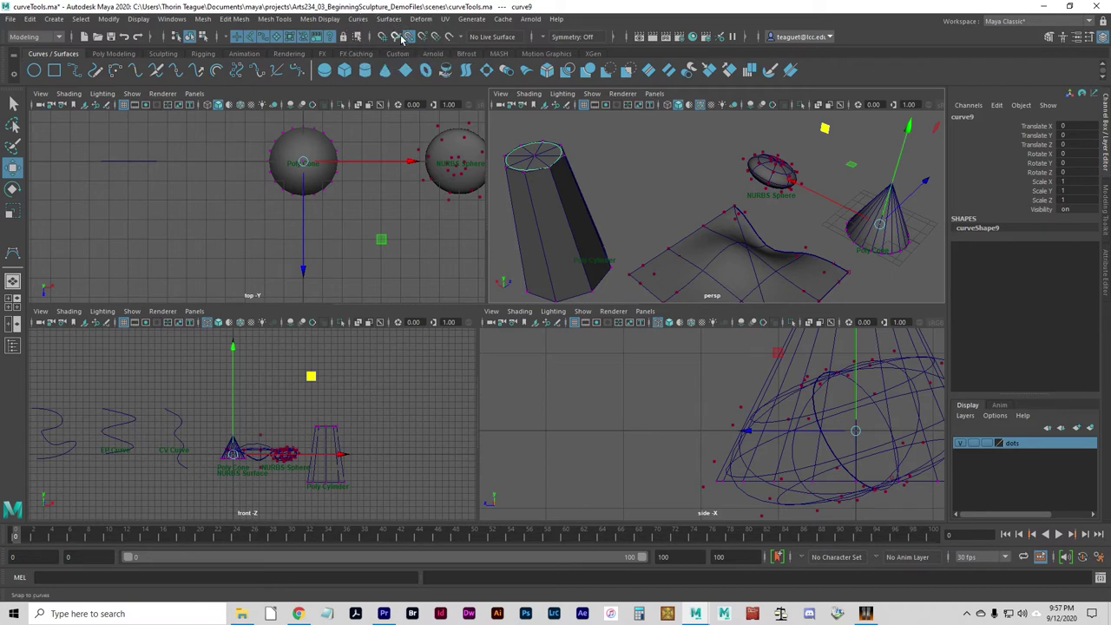
left_click(374, 37)
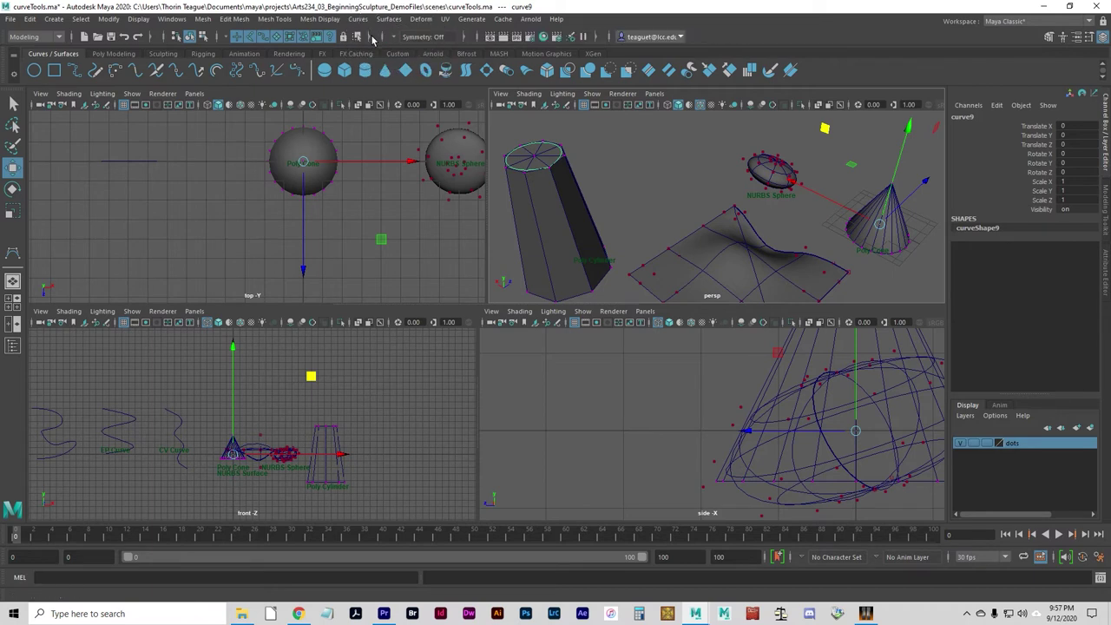
left_click(371, 37)
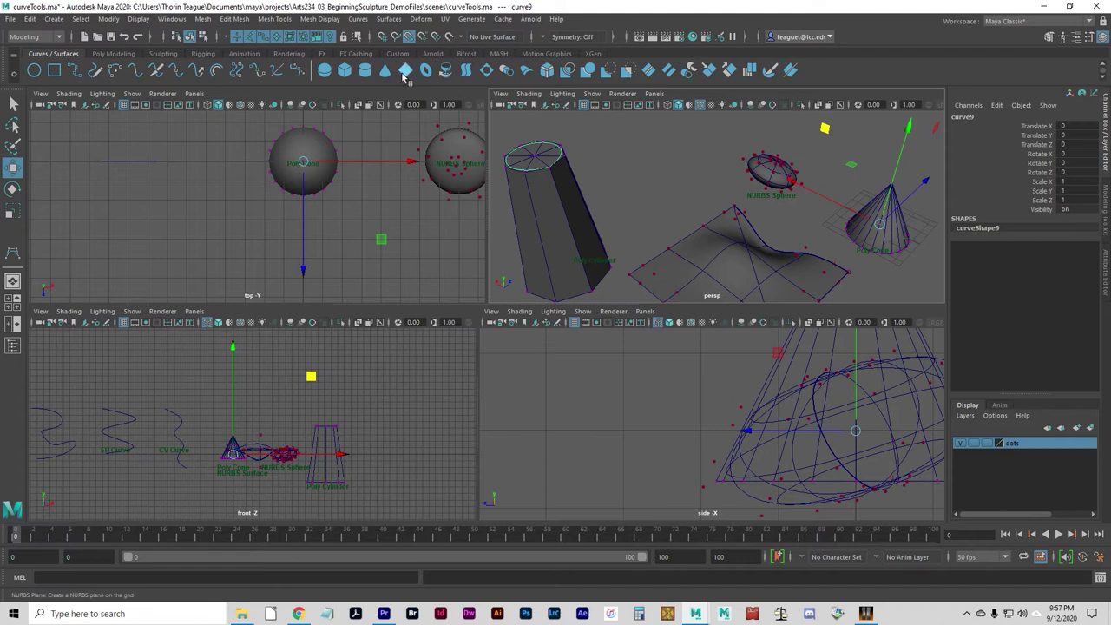
Step: Make the tilted cylinder live and draw a curve point on its surface
key("q")
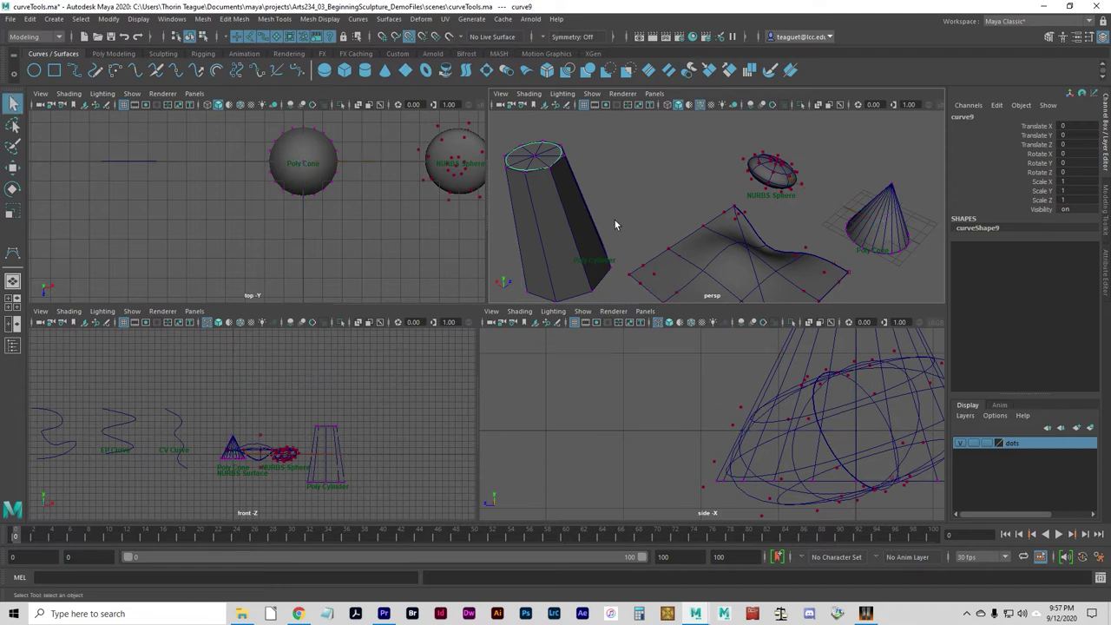
left_click(565, 216)
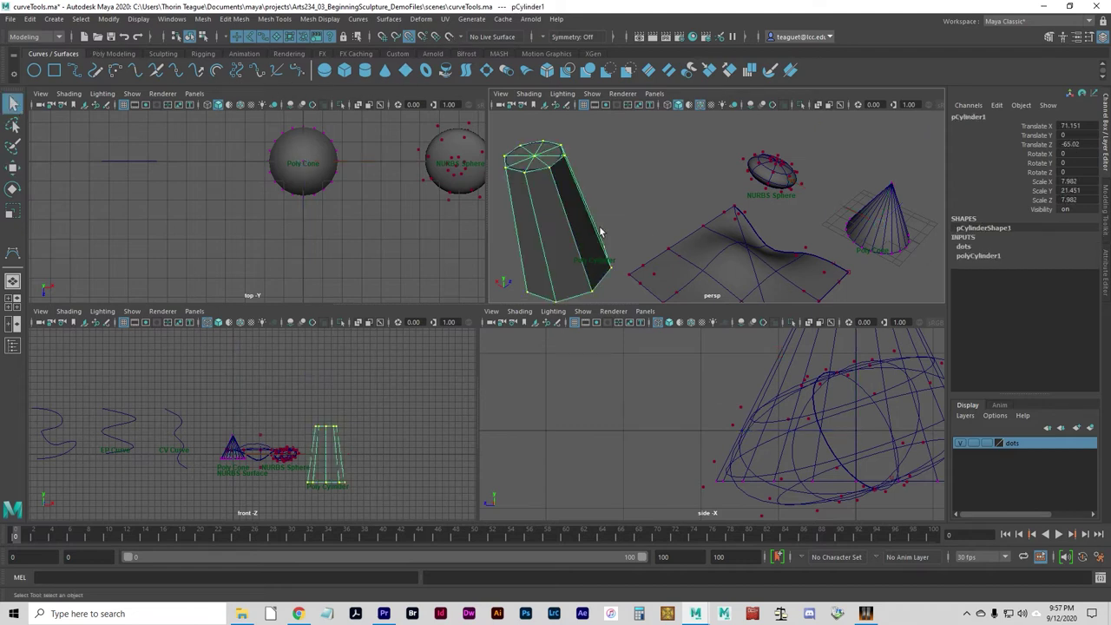
left_click(450, 37)
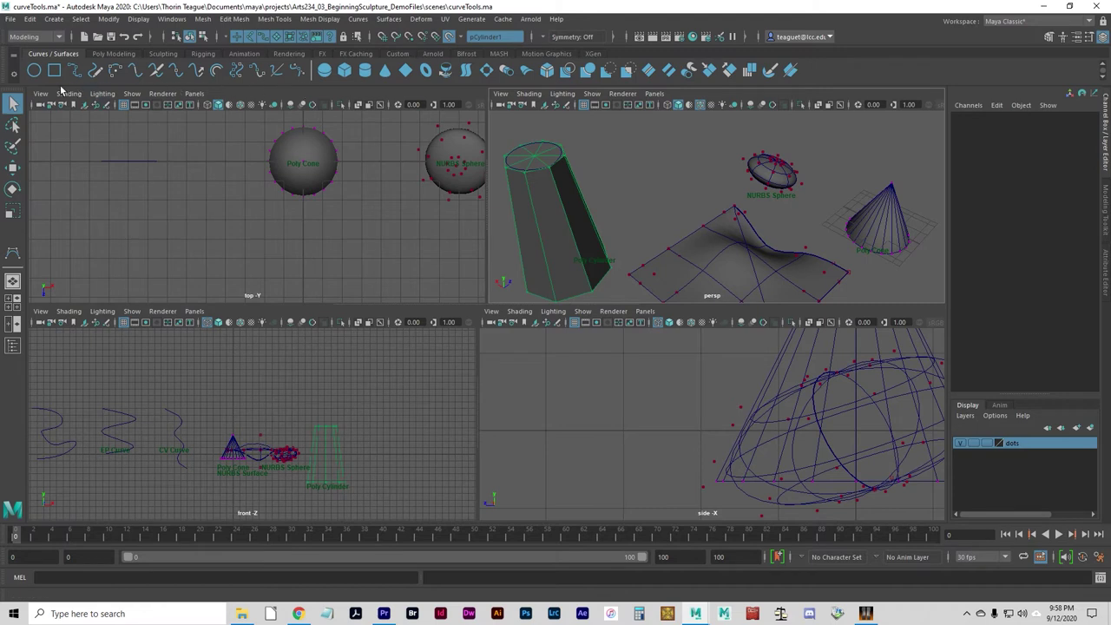
left_click(12, 252)
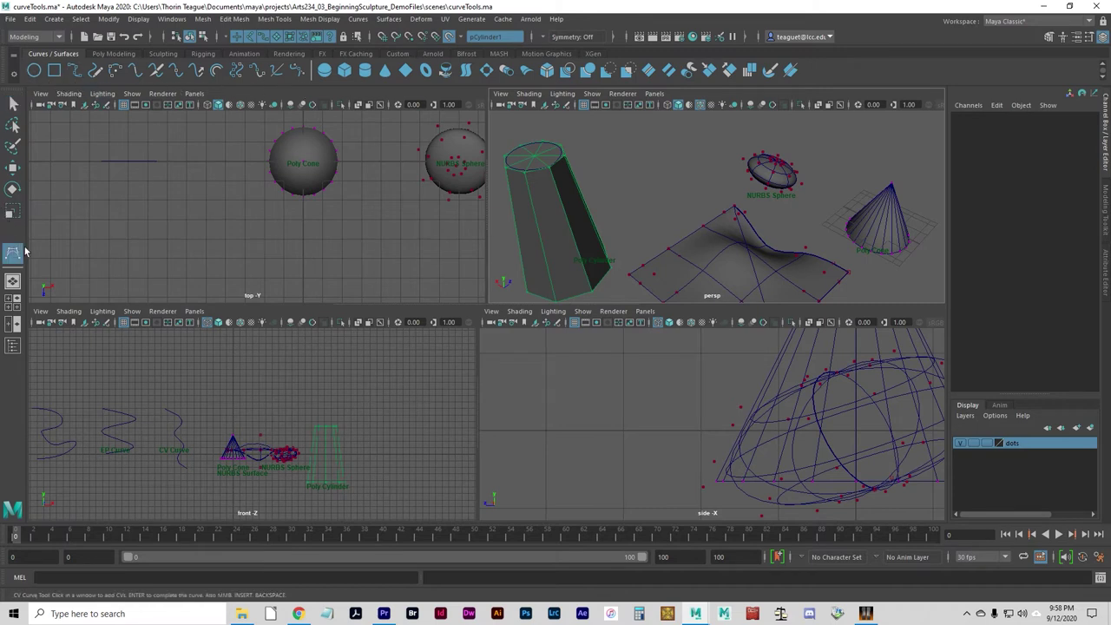
left_click(556, 230)
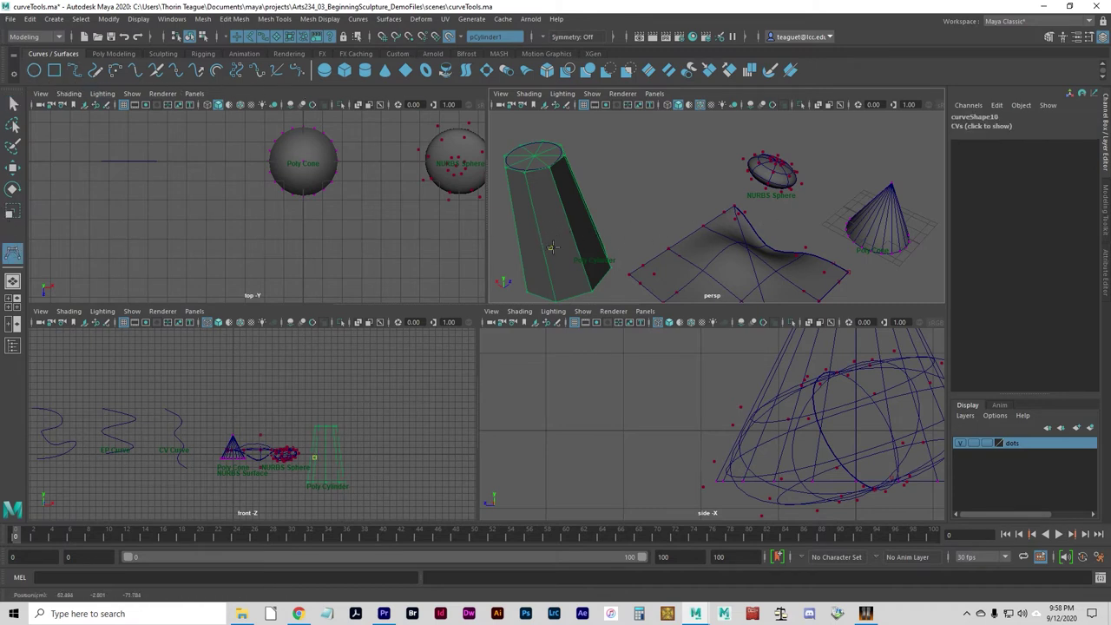
mouse_move(565, 249)
middle_mouse_down()
mouse_move(545, 194)
mouse_move(596, 166)
mouse_move(566, 193)
mouse_move(532, 269)
mouse_move(607, 286)
mouse_move(558, 284)
mouse_move(554, 236)
middle_mouse_up()
key("q")
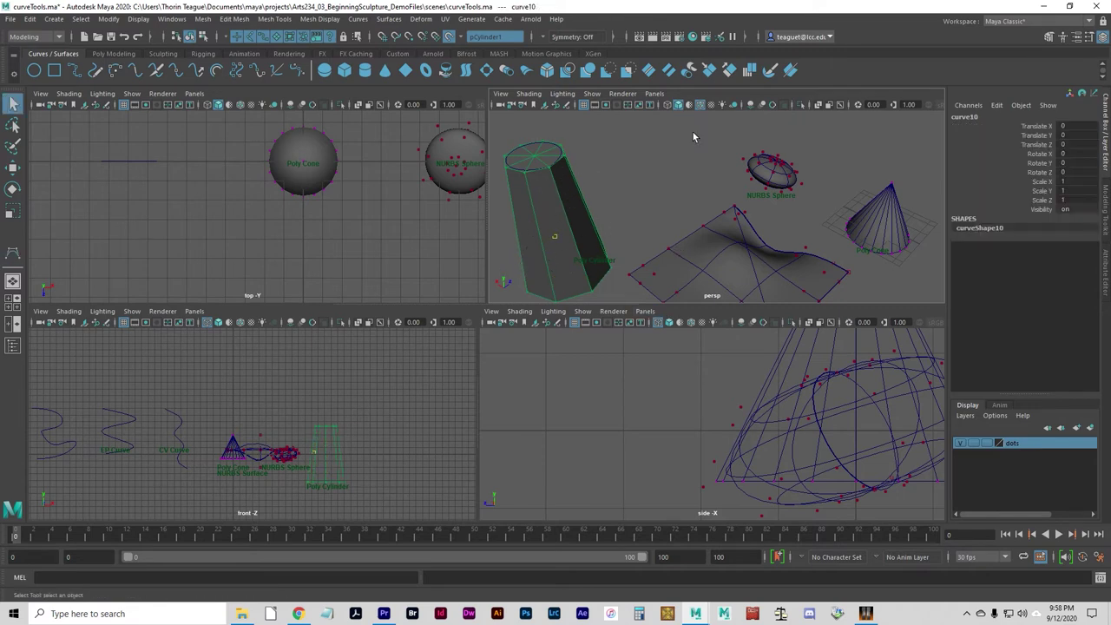
Step: Select the wavy NURBS plane, turn off the live cylinder, and end the stray curve
left_click(736, 265)
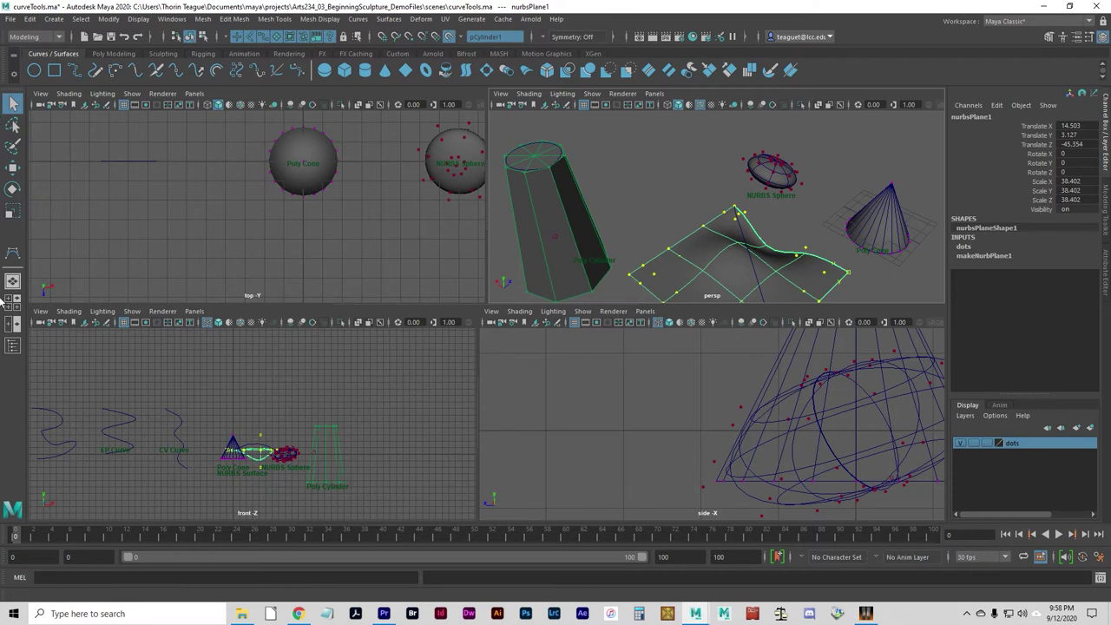
left_click(12, 252)
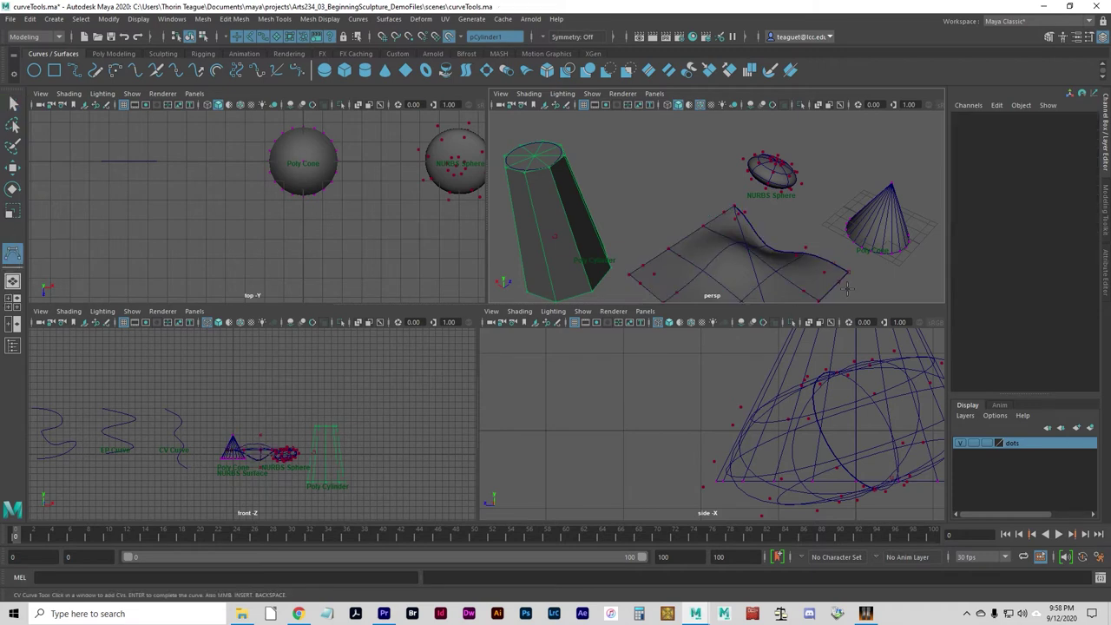
left_click(706, 255)
left_click(449, 36)
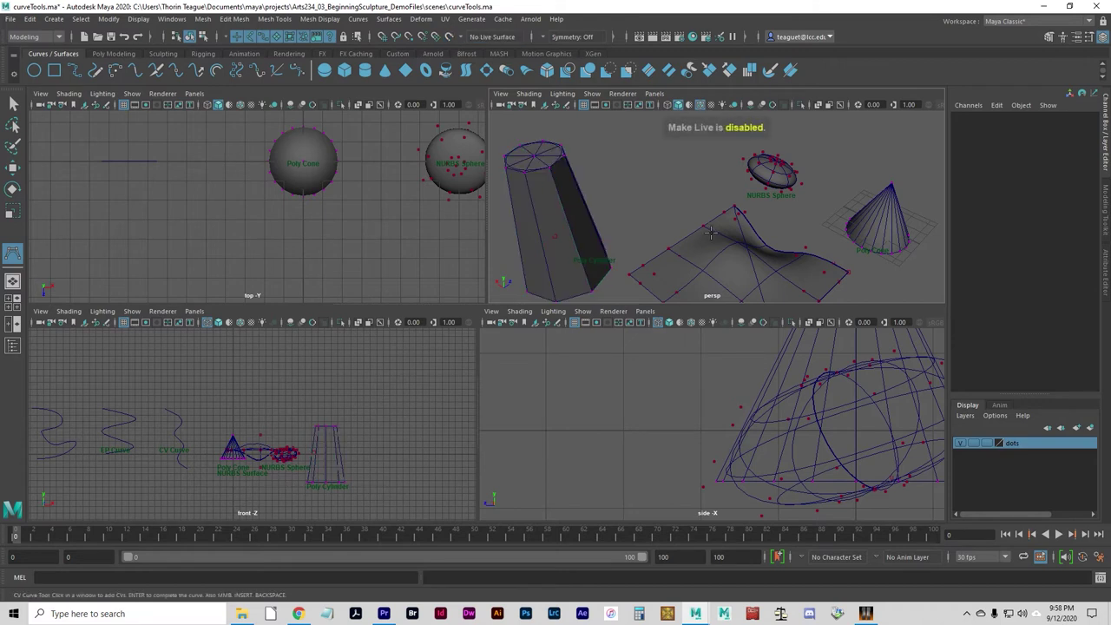
key("Return")
key("q")
Step: Make the NURBS plane live and place the first CV of a new curve on it
left_click(720, 252)
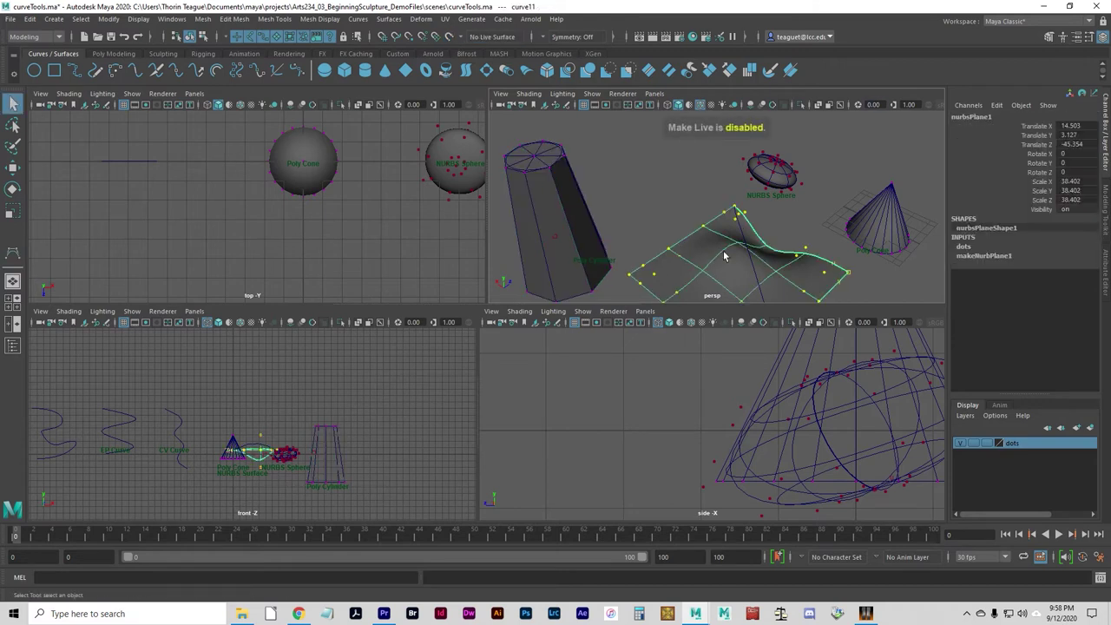
left_click(448, 37)
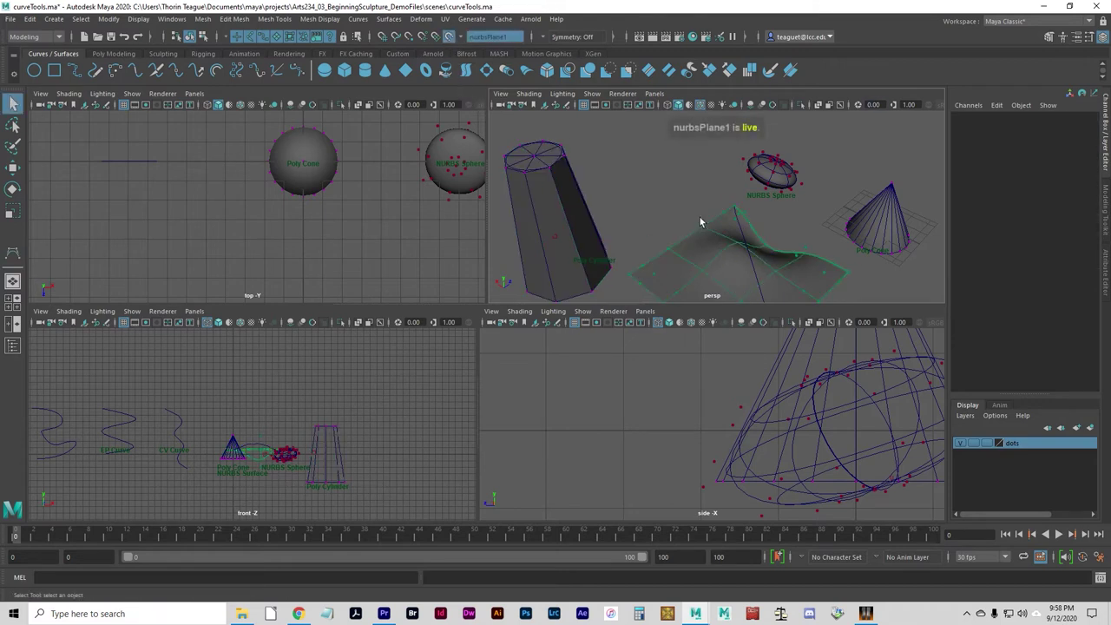
left_click(13, 253)
left_click(726, 258)
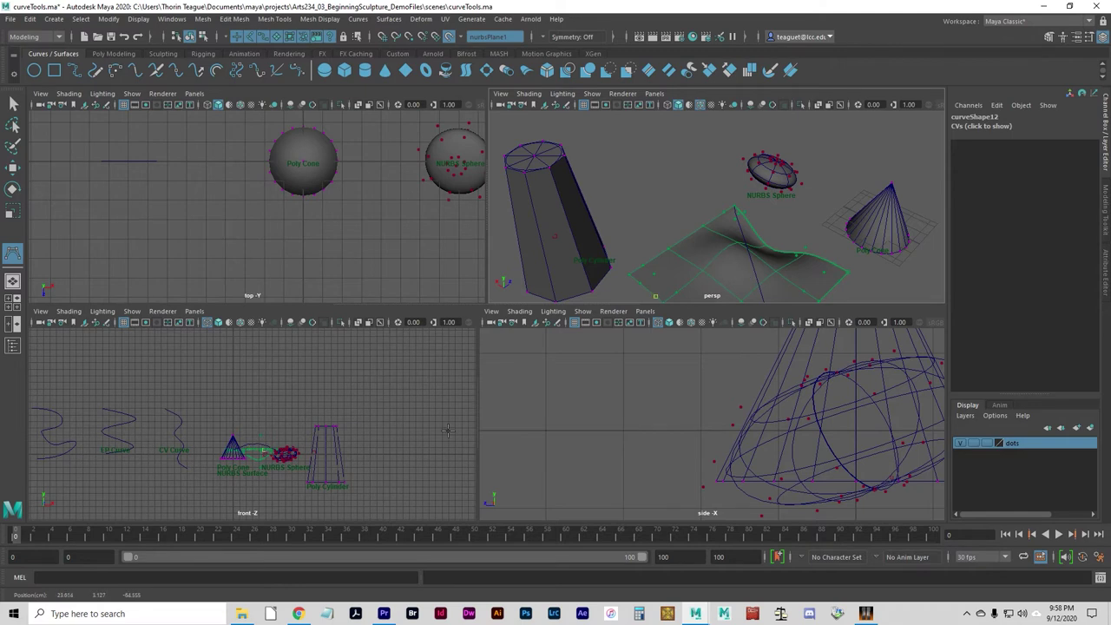
Step: Add more CVs on the live plane and finish the curve
left_click(264, 449)
left_click(795, 267)
left_click(13, 103)
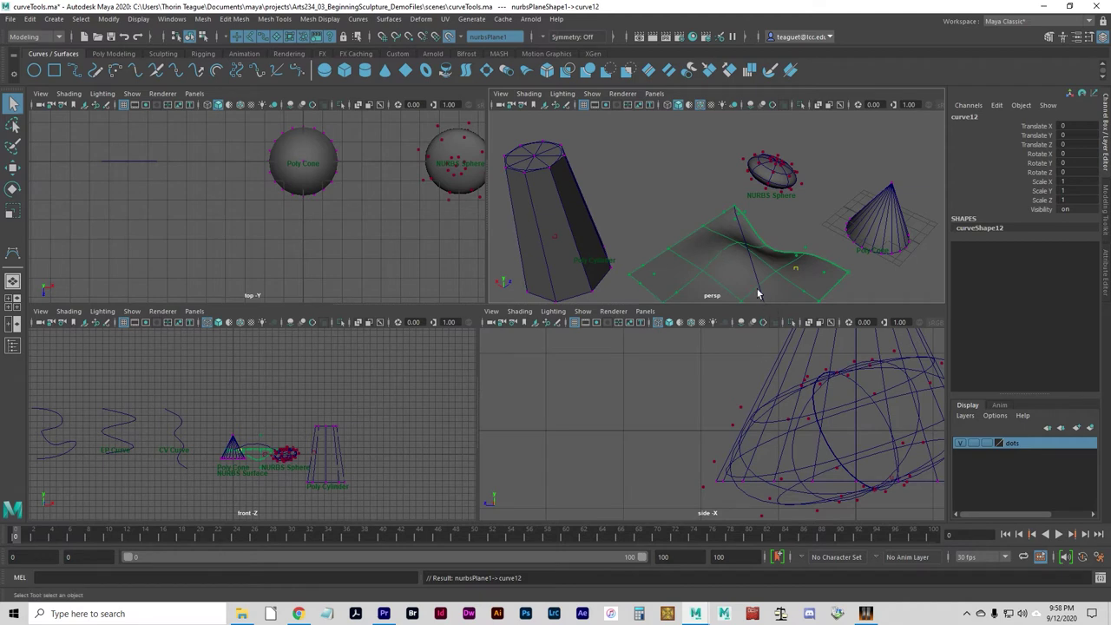
Step: Select the cone and toggle Make Live on it
left_click(886, 228)
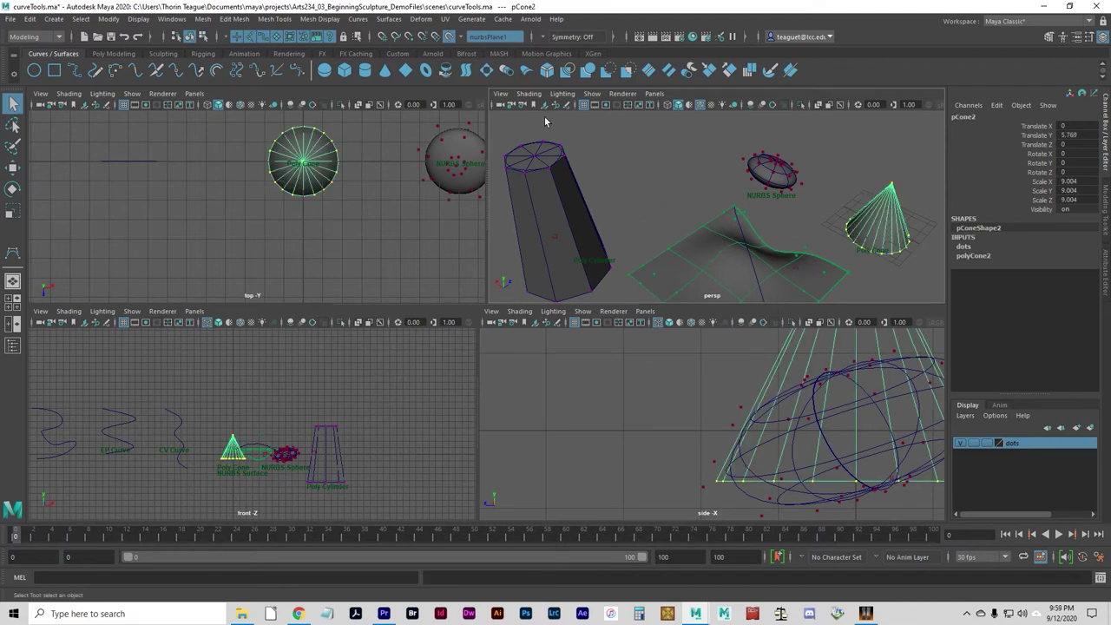
left_click(451, 37)
left_click(11, 19)
Step: Start a new scene via File > New Scene, choosing Don't Save for curveTools.ma
left_click(30, 19)
left_click(11, 19)
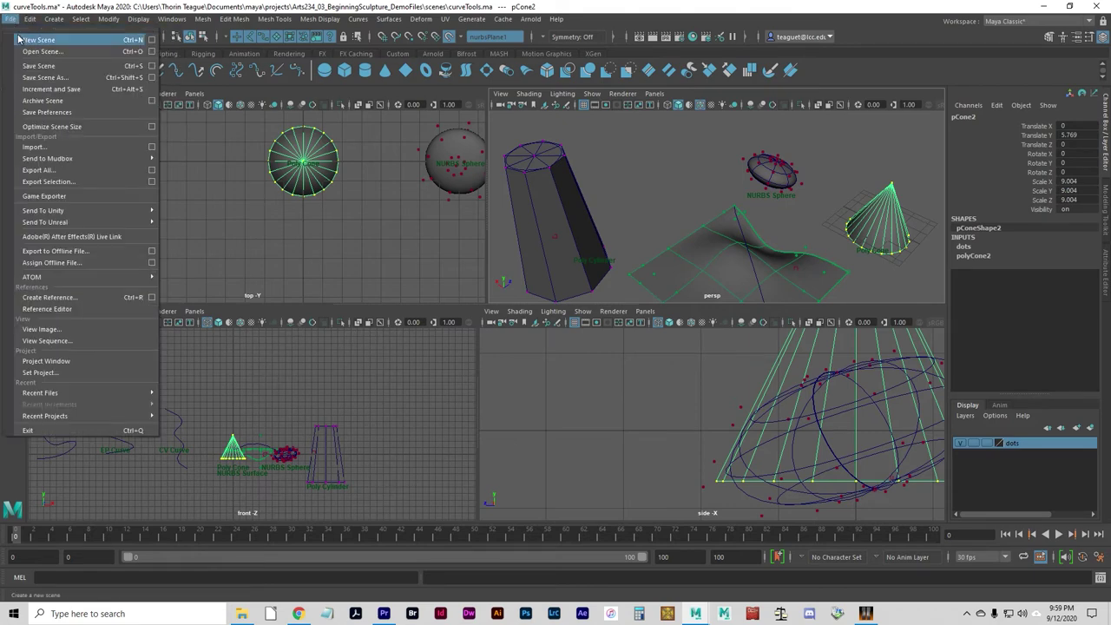
left_click(19, 37)
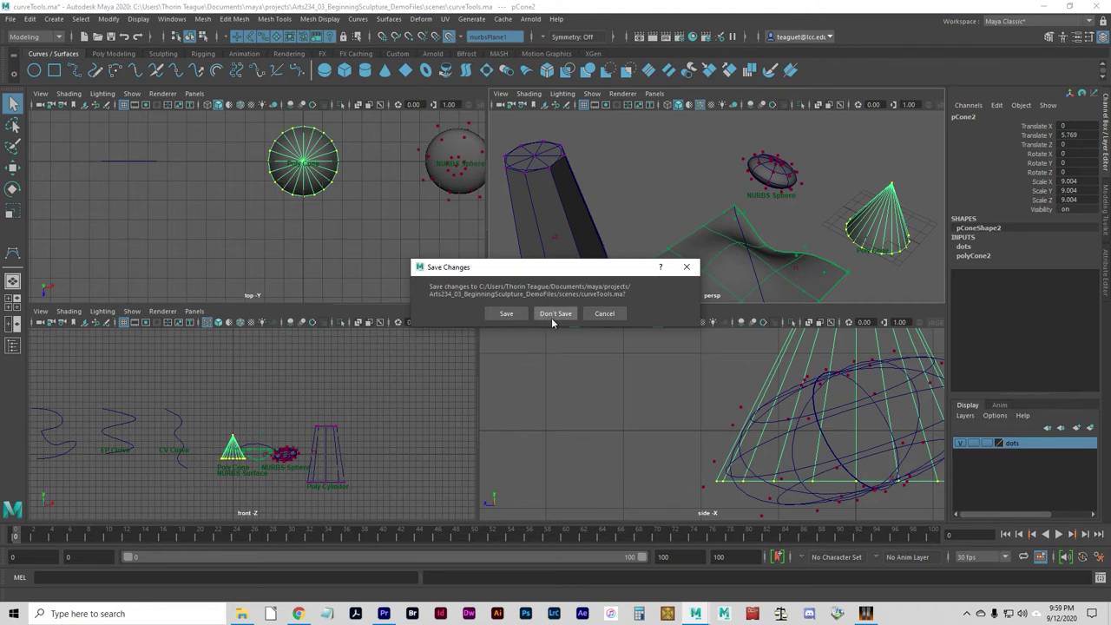
left_click(554, 314)
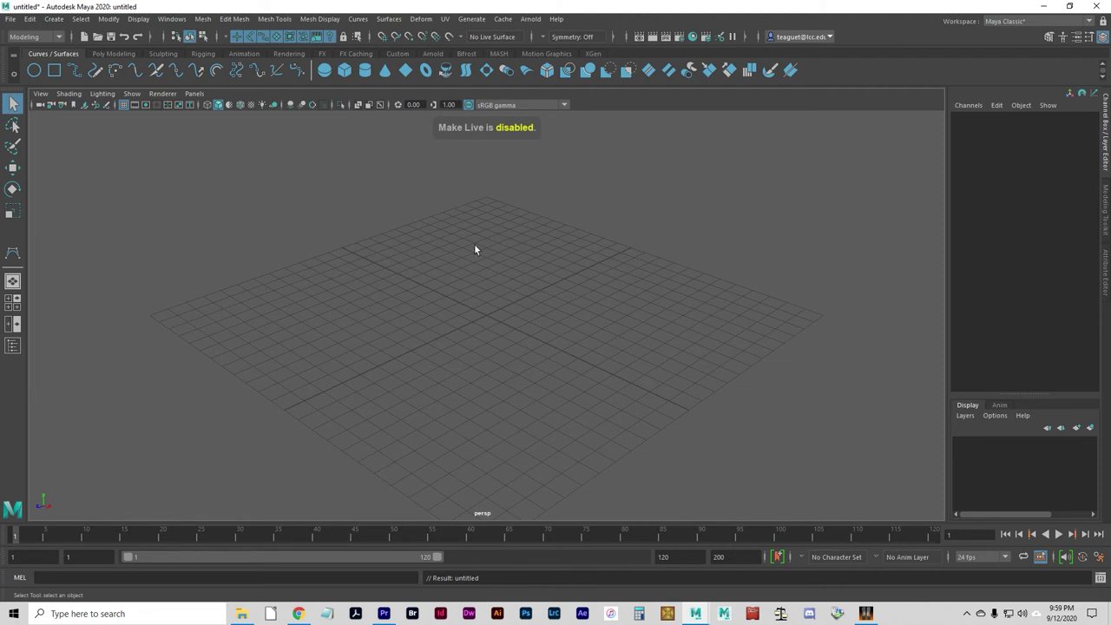
Step: Switch to four views, maximize the front view, and recentre its grid
left_click(13, 302)
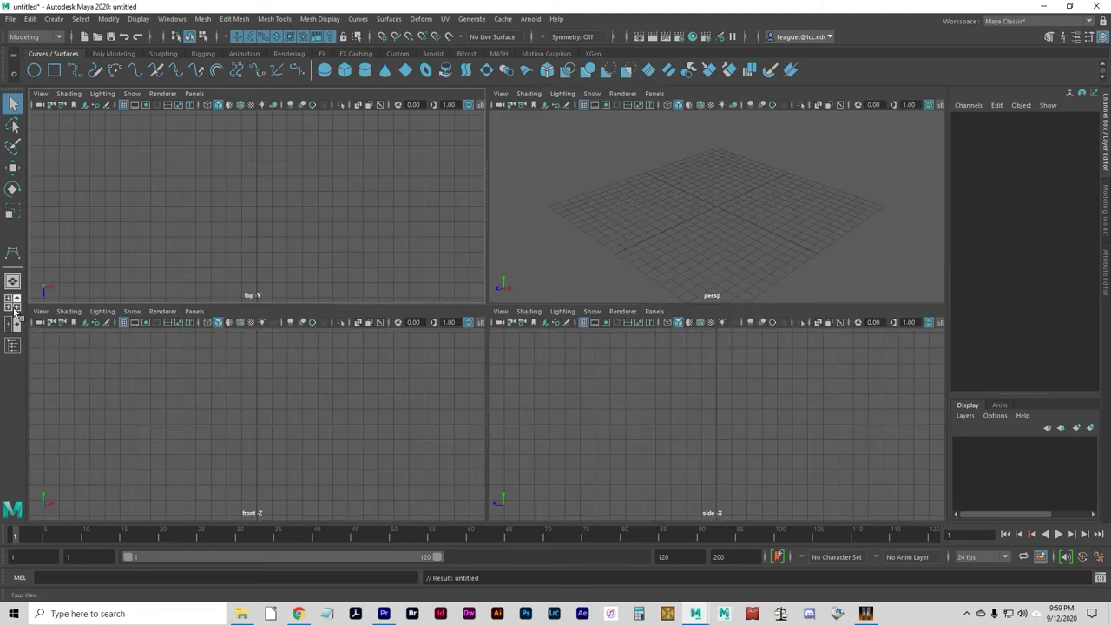
key("space")
middle_click_drag(500, 296, 466, 384, "alt")
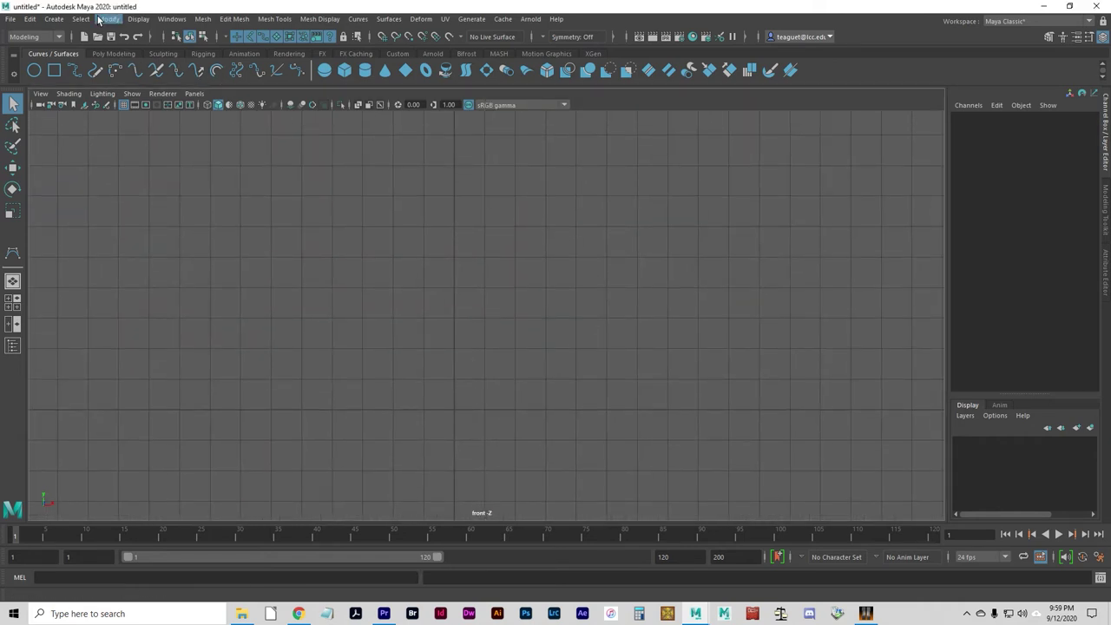
Step: Activate the EP Curve Tool and turn on Snap to Grids
left_click(57, 19)
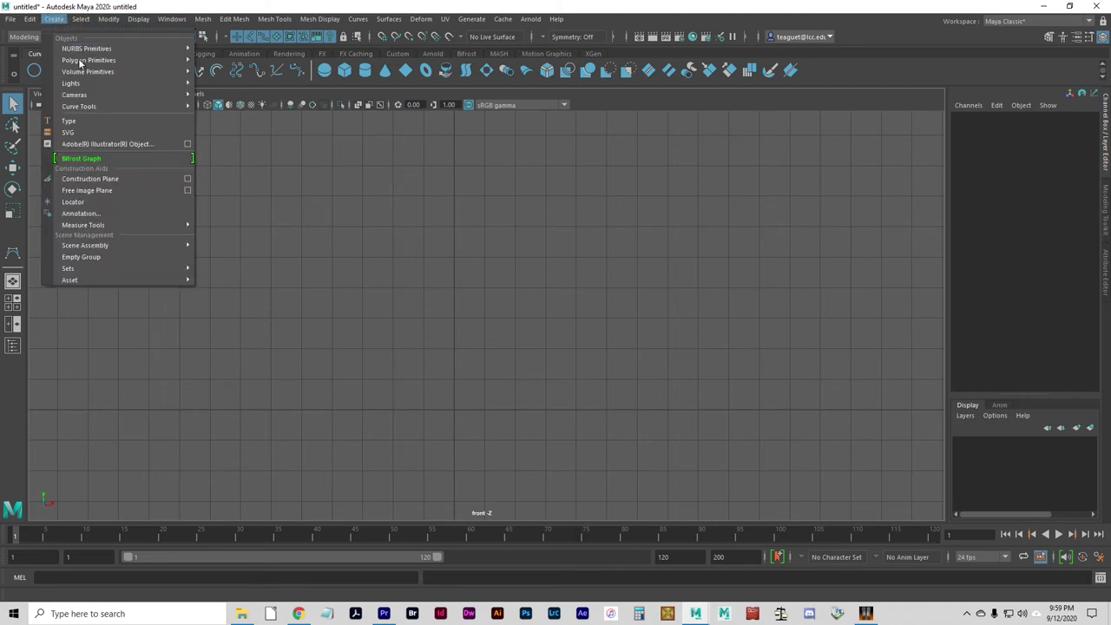
mouse_move(111, 107)
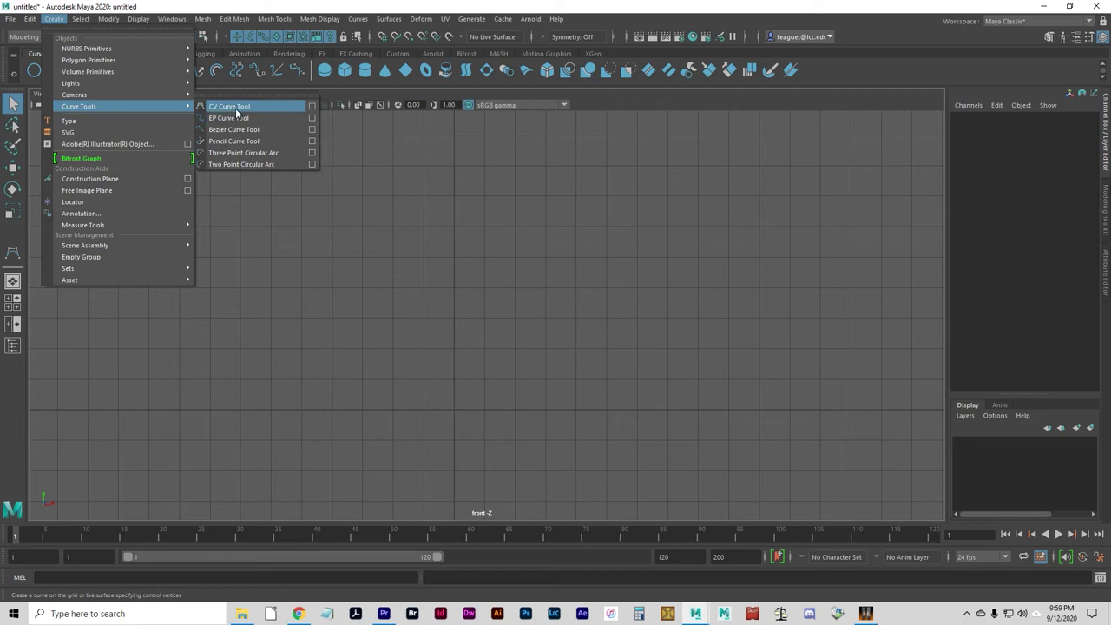
left_click(227, 117)
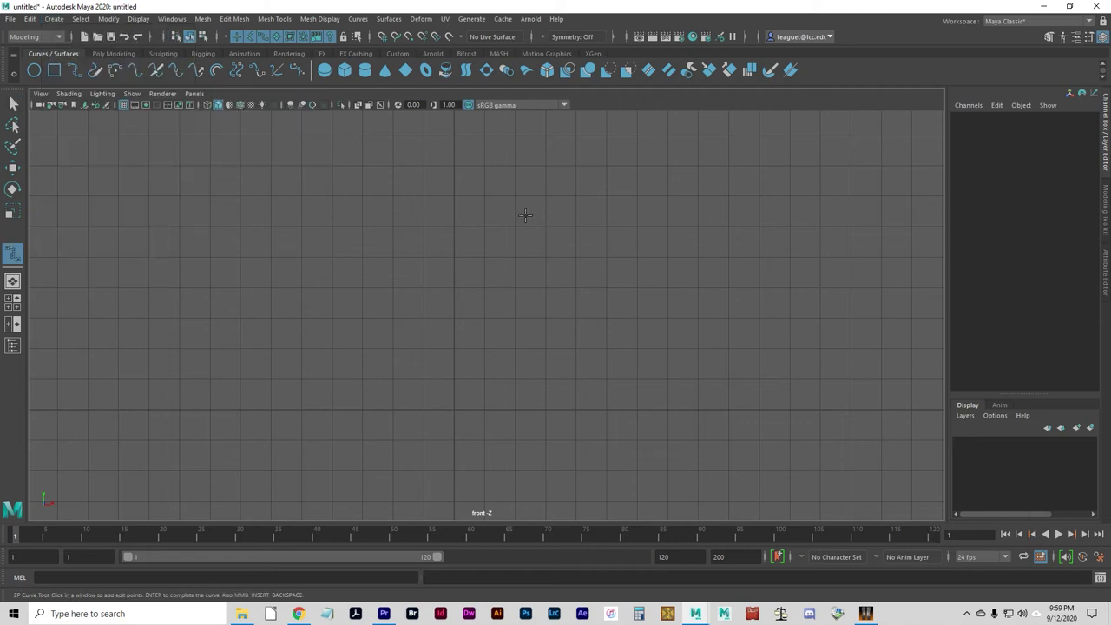
middle_click_drag(611, 311, 518, 304, "alt")
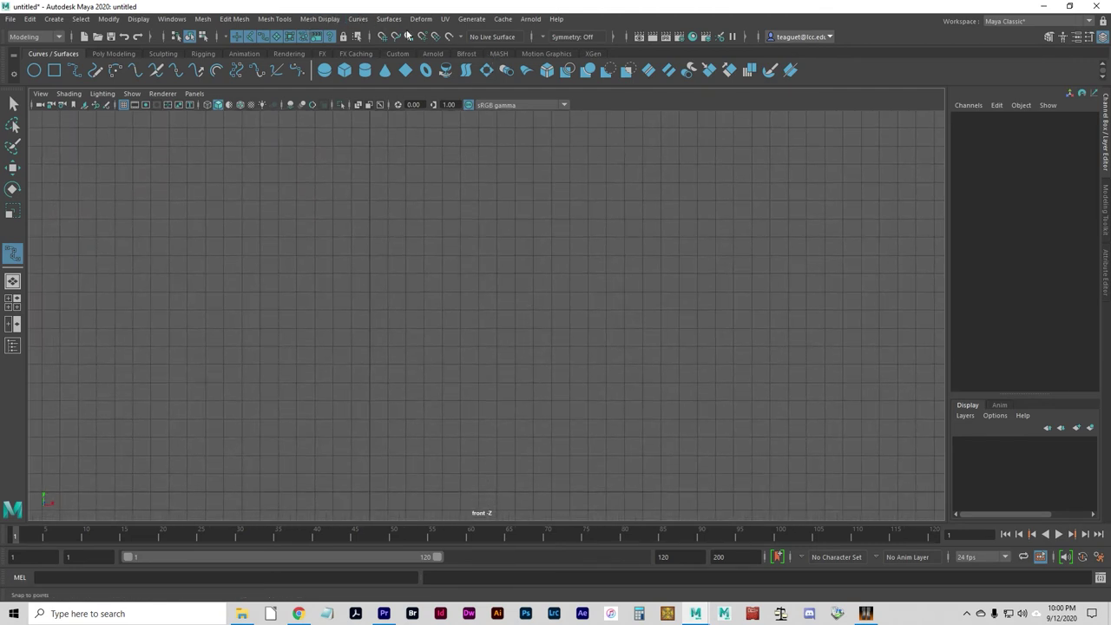
left_click(383, 37)
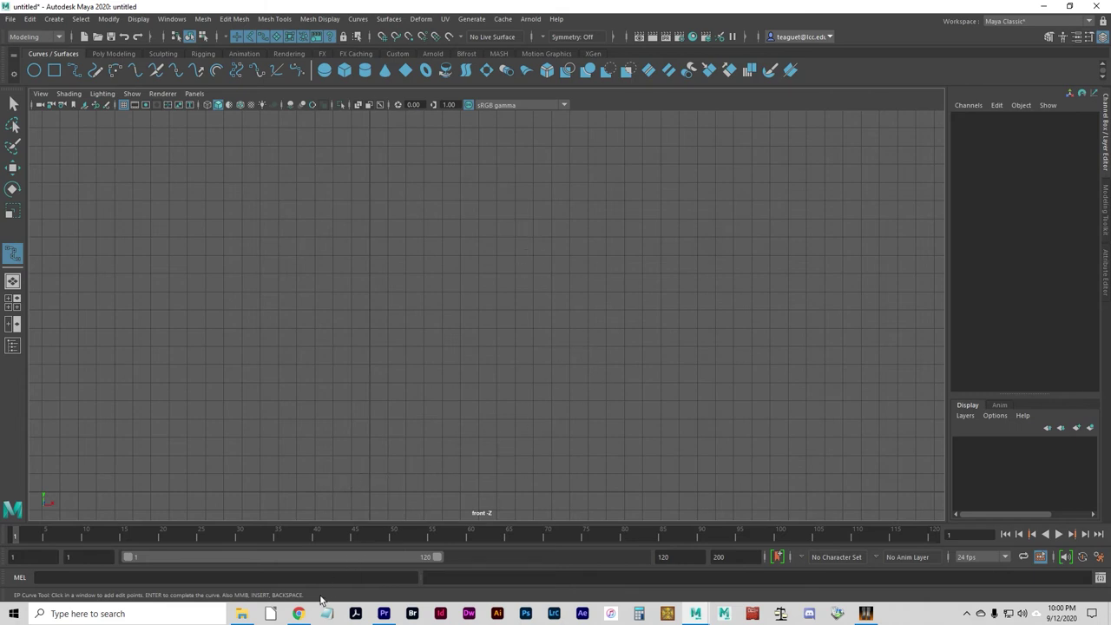
Step: Search Google for 'vase profile curve' in a new Chrome tab
left_click(297, 613)
left_click(565, 9)
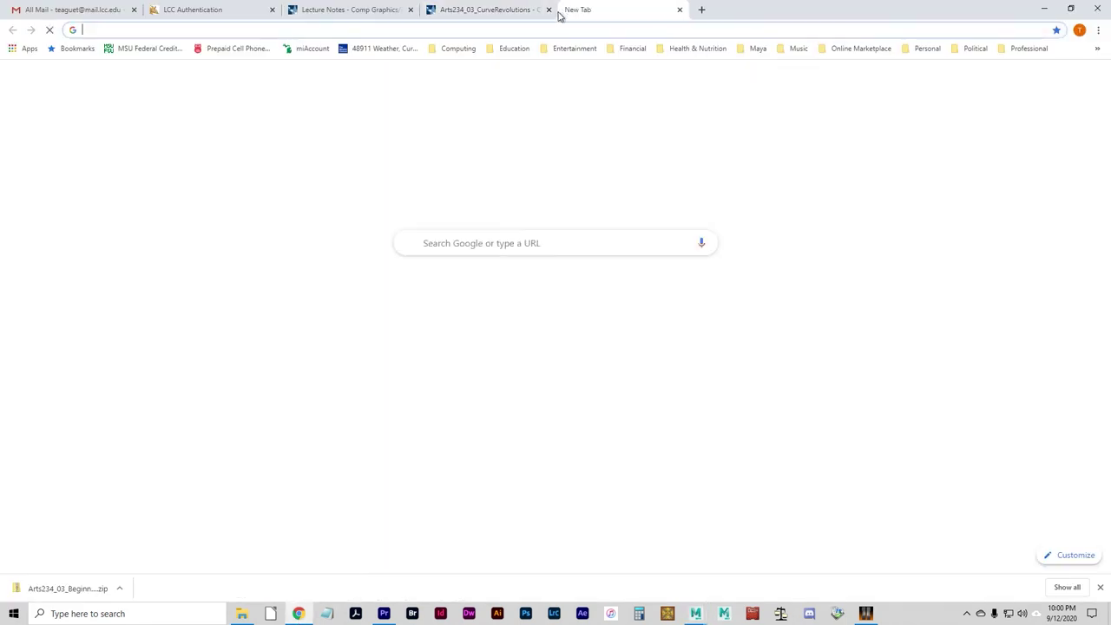
left_click(558, 29)
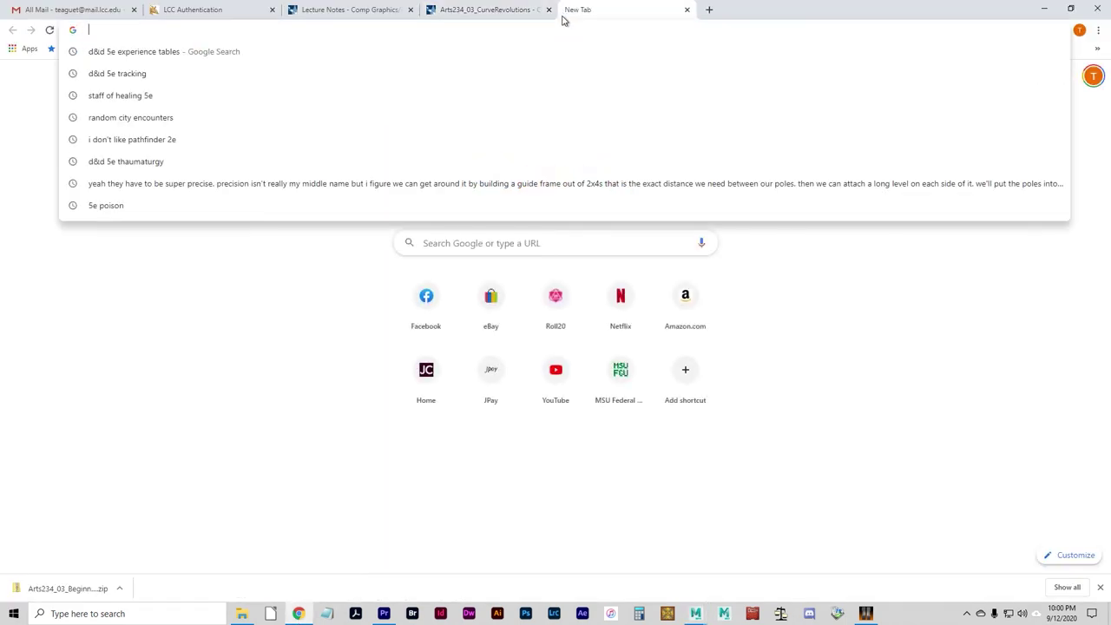
type("vase ")
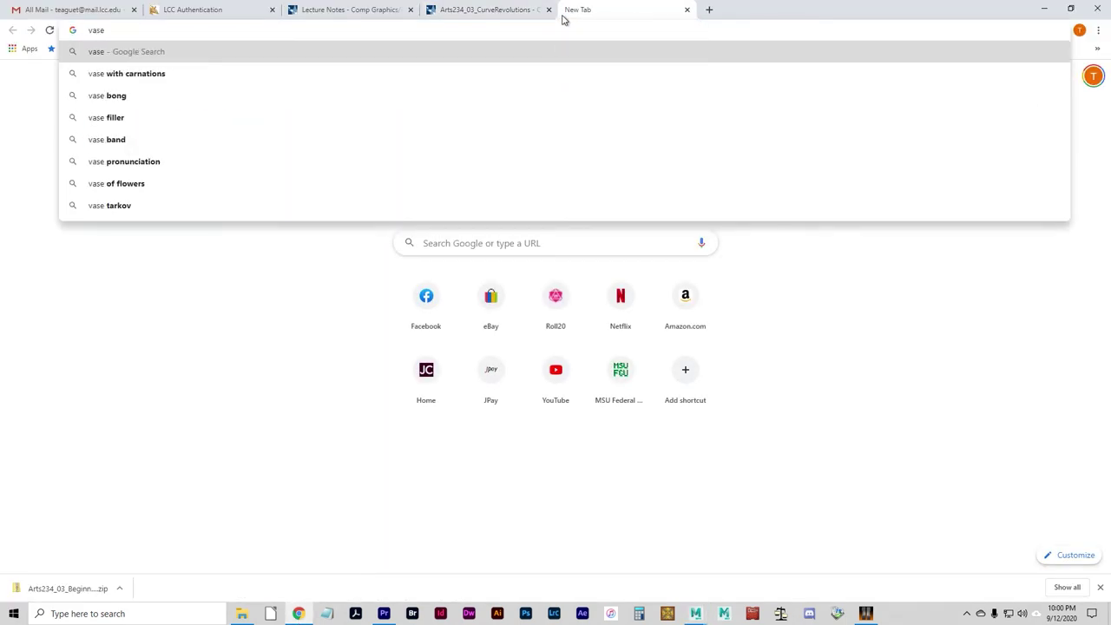
type("profile curve")
key("Return")
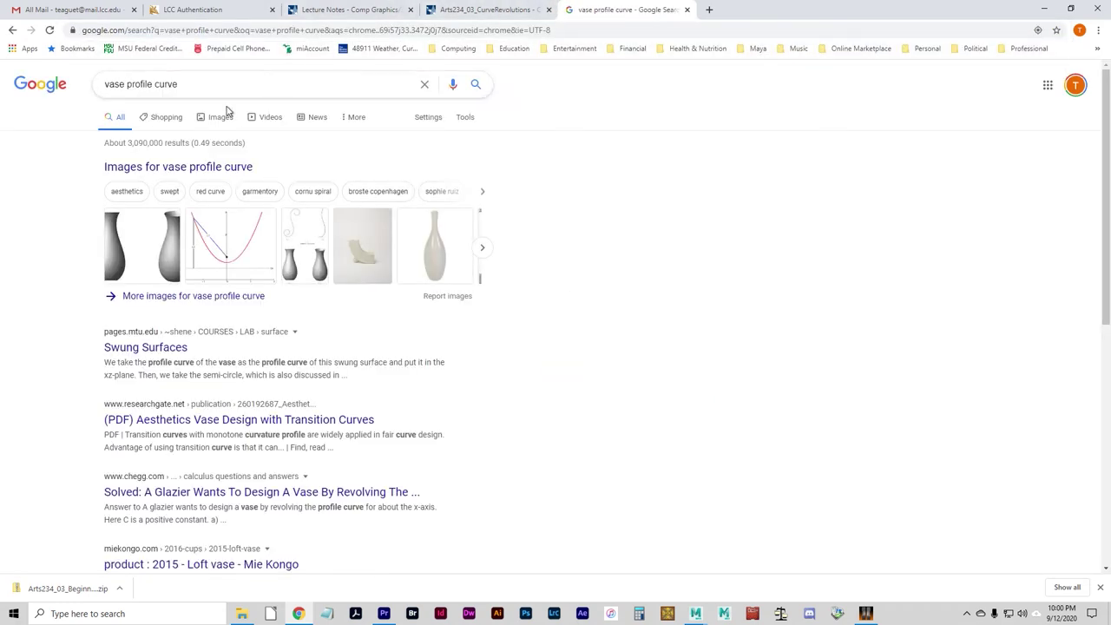
Step: Browse the image results for vase profiles, then return to Maya
left_click(222, 116)
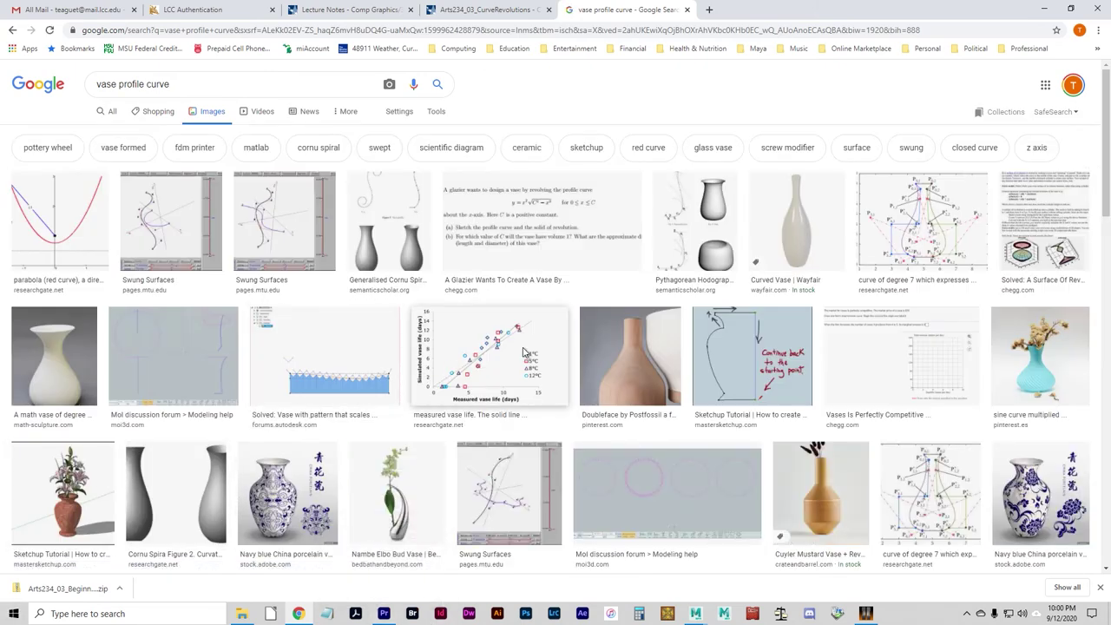
scroll(523, 352, "down", 6)
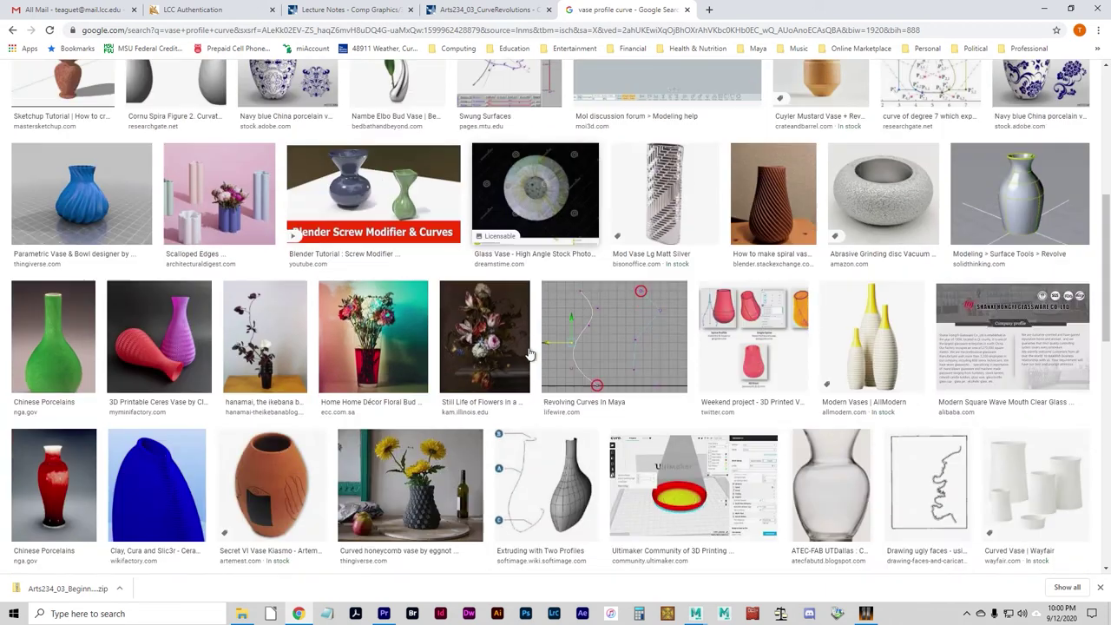
scroll(530, 355, "down", 1)
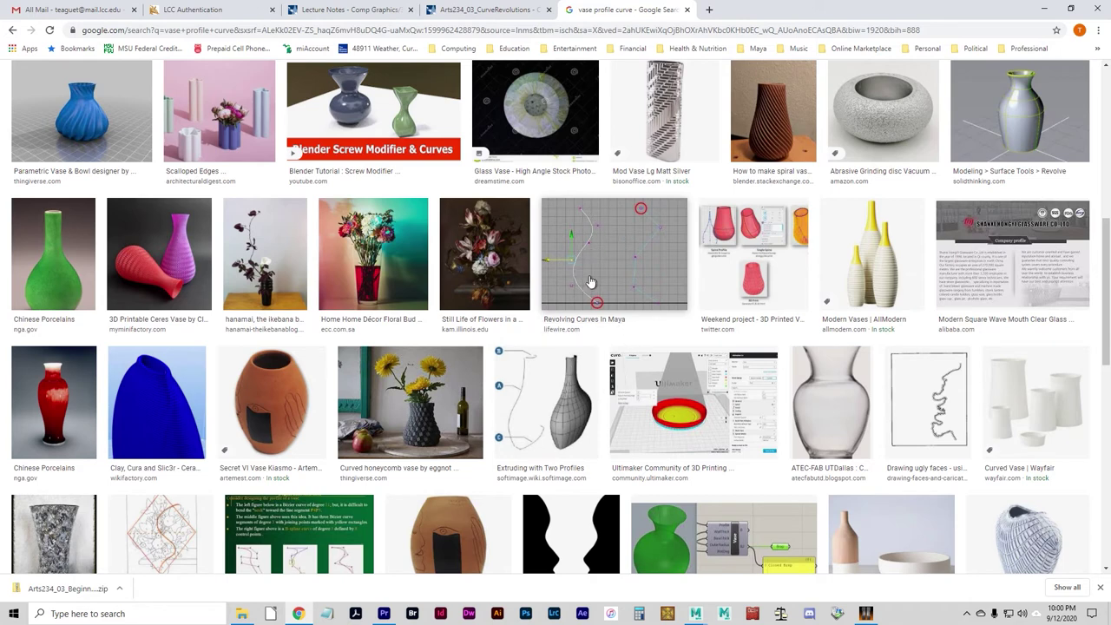
scroll(679, 319, "down", 2)
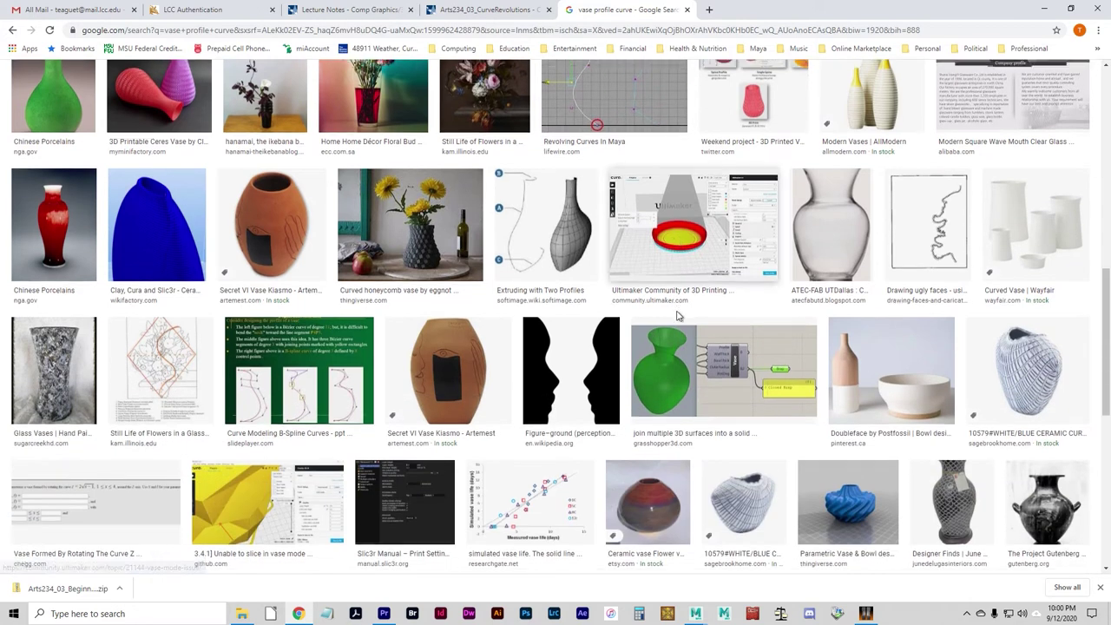
scroll(676, 310, "down", 2)
key("alt+Tab")
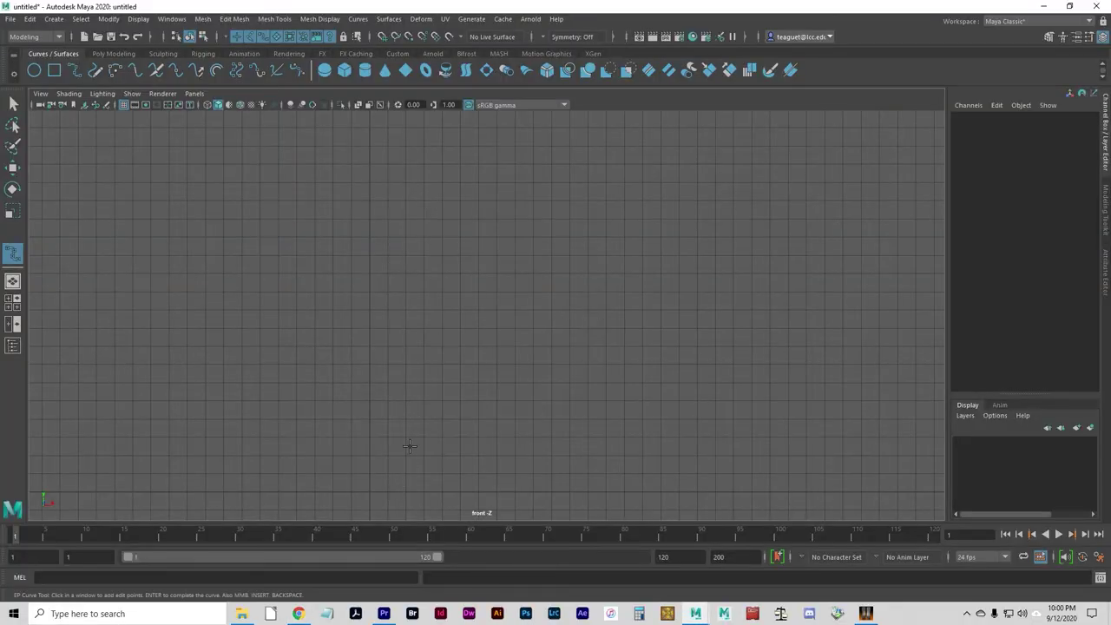
Step: Start a grid-snapped curve on the centre line, then undo the false start
key("x")
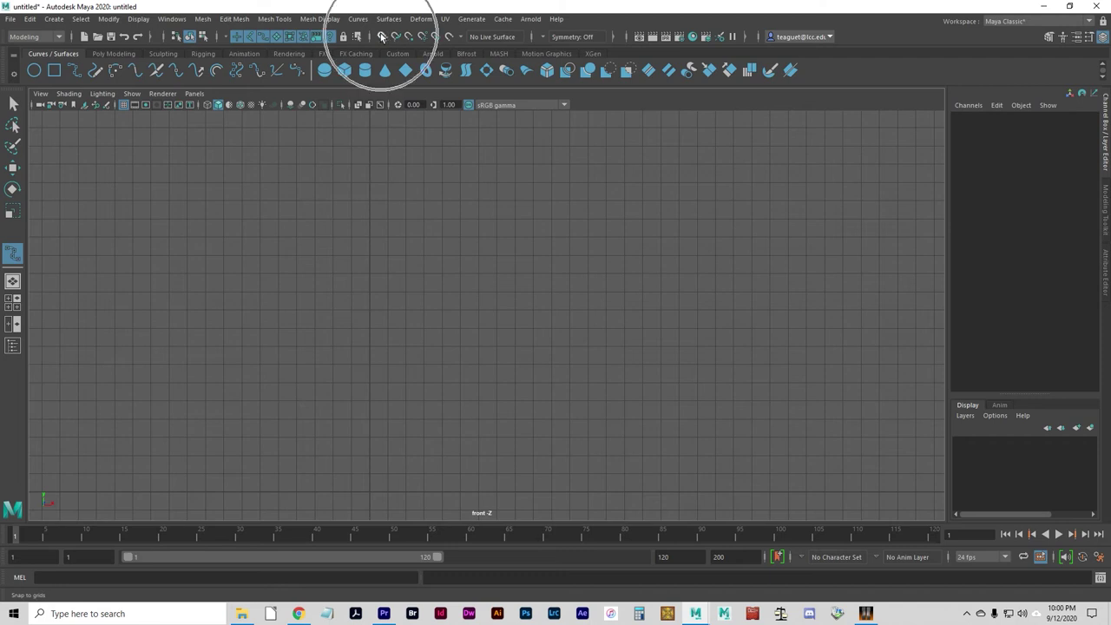
key("x")
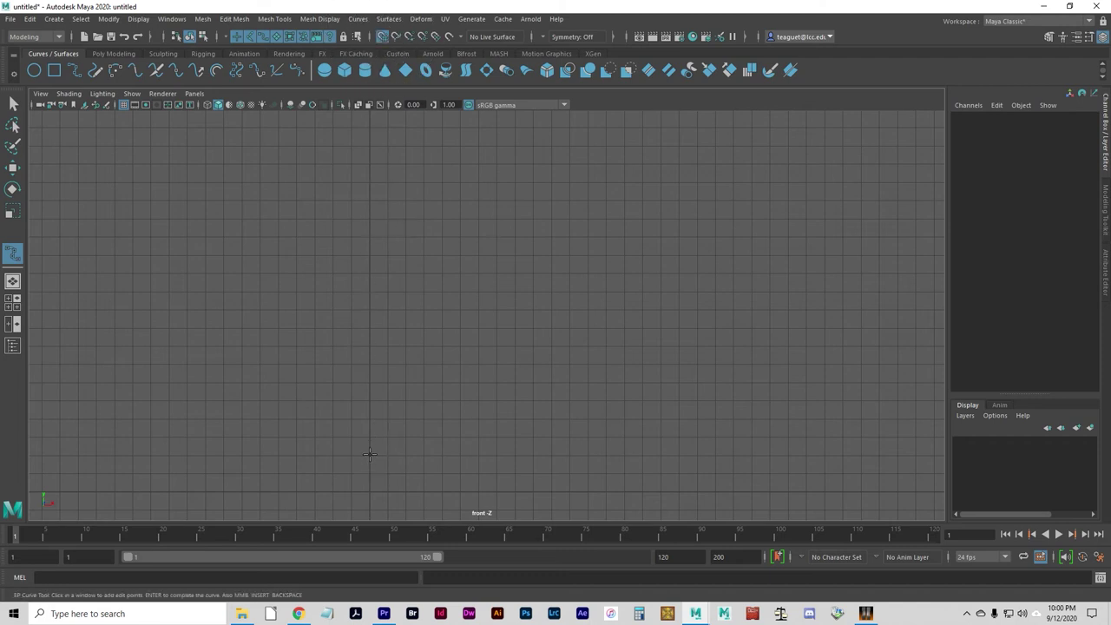
left_click(369, 454)
key("x")
key("x")
key("x")
key("x")
left_click(407, 454)
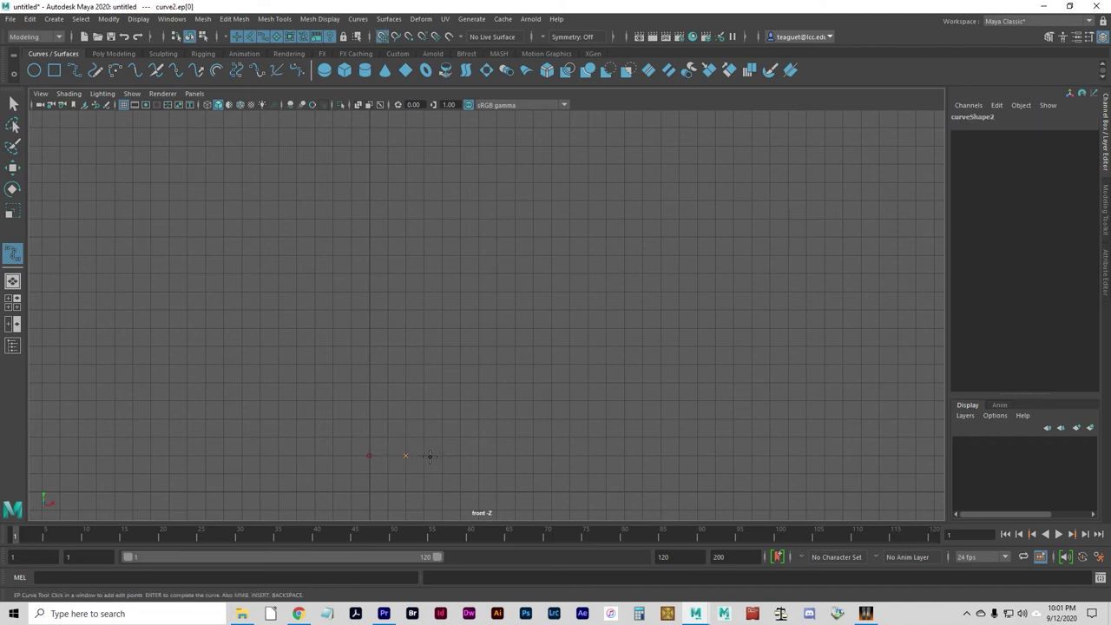
key("x")
key("ctrl+z")
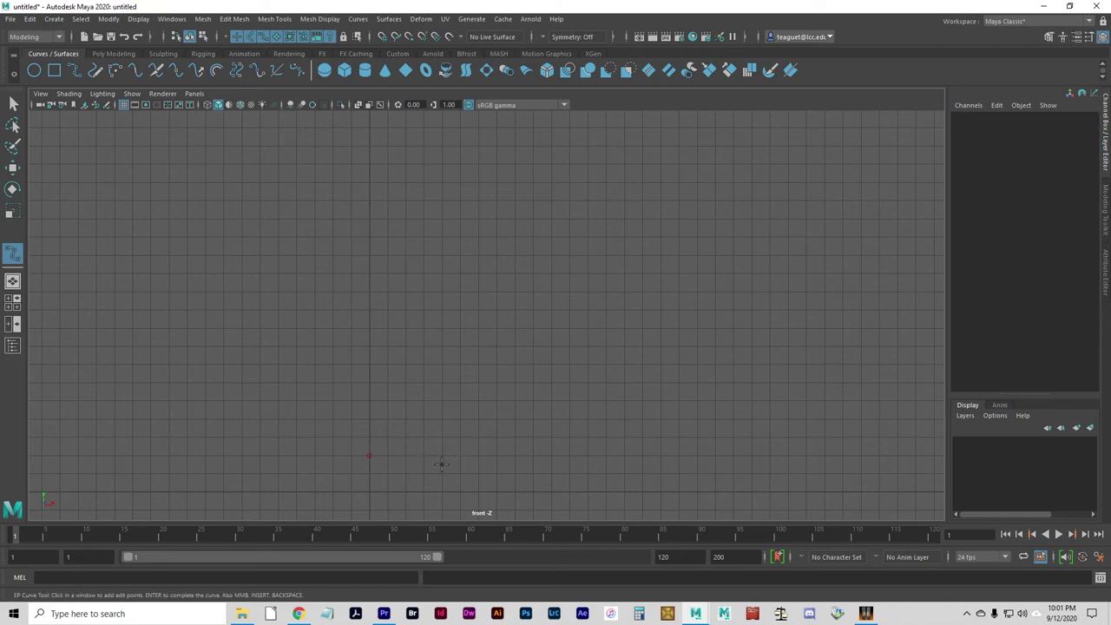
Step: Trace the inner base and inner wall of the vase profile up to the lip
key("x")
left_click(370, 455)
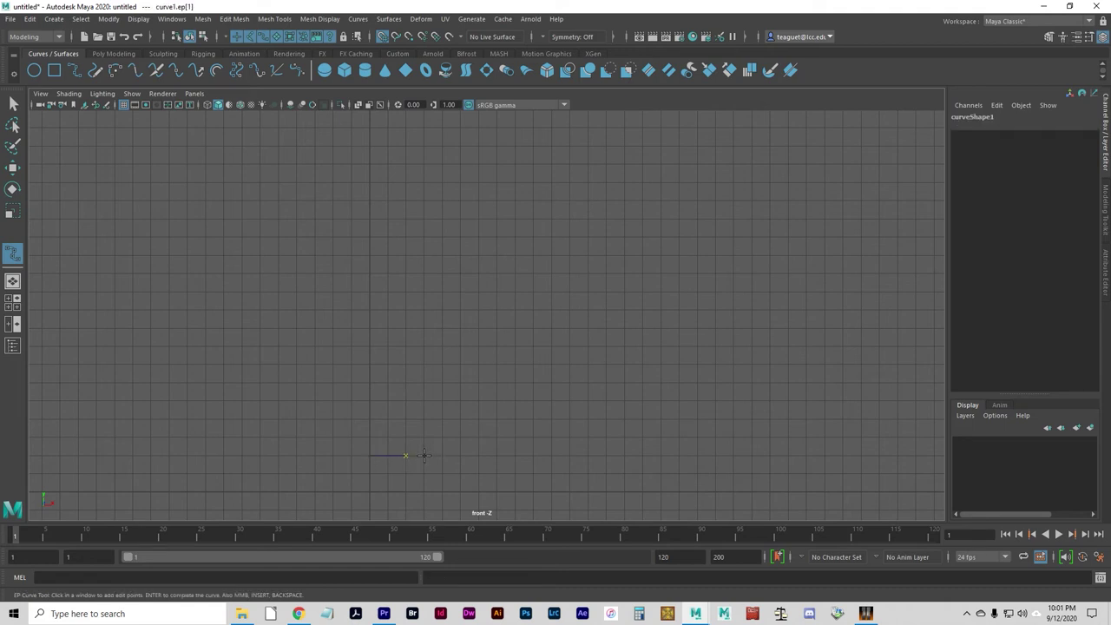
left_click(424, 455)
left_click(500, 436)
left_click(557, 373)
left_click(541, 257)
left_click(493, 242)
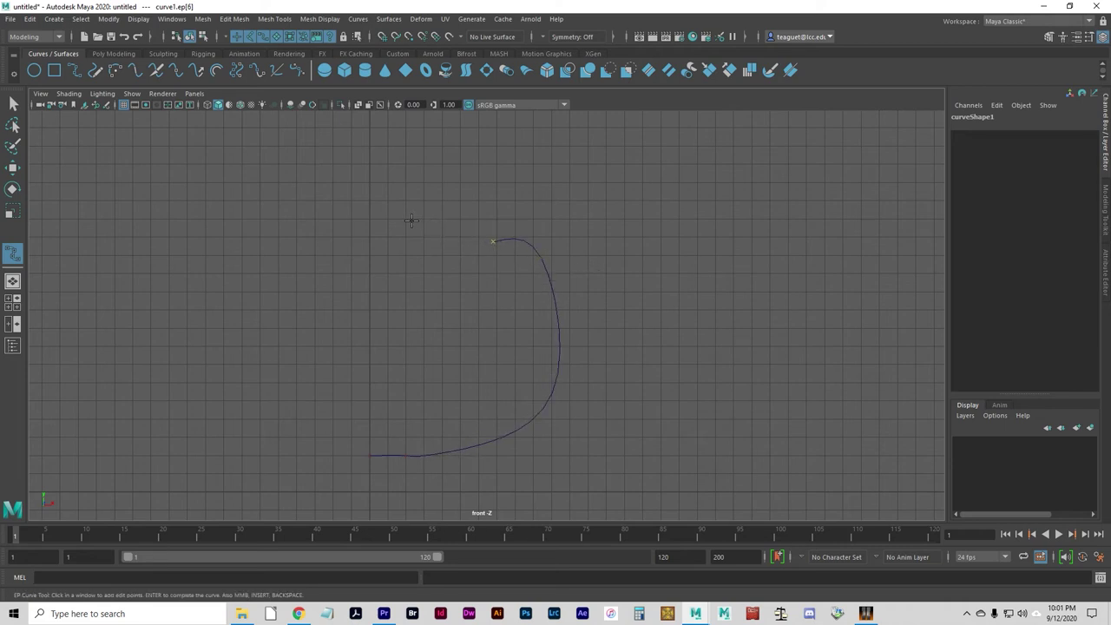
left_click(439, 237)
left_click(446, 198)
left_click(464, 195)
Step: Loop down from the lip, trace the outer wall and base back toward the centre line
left_click(463, 203)
left_click(451, 219)
left_click(455, 237)
left_click(478, 240)
left_click(524, 235)
left_click(556, 272)
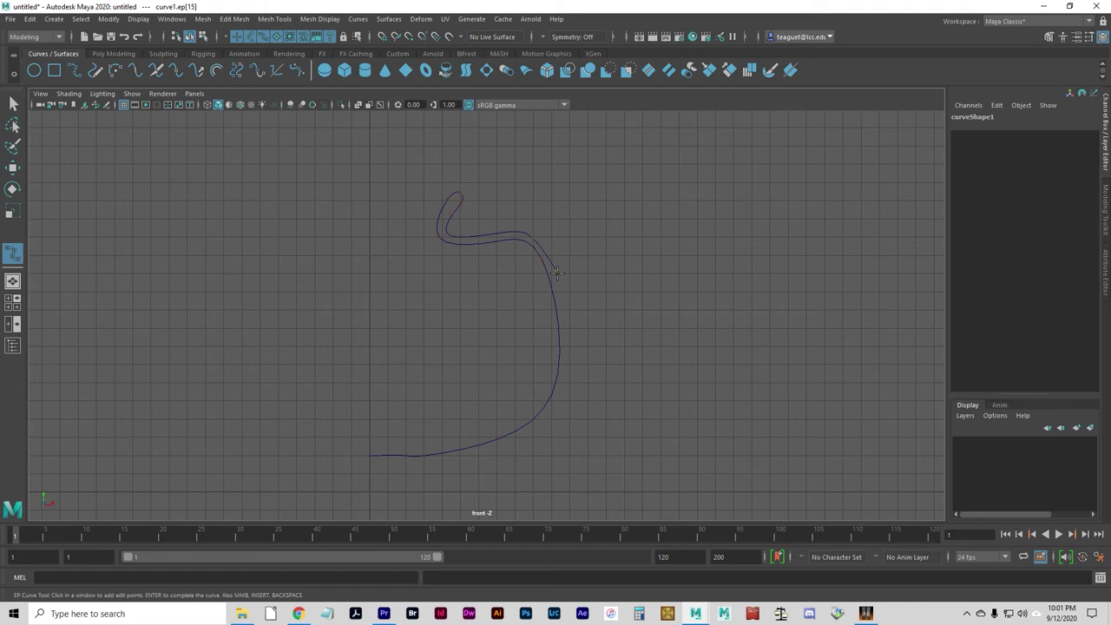
left_click(567, 384)
left_click(518, 445)
left_click(441, 491)
left_click(405, 492)
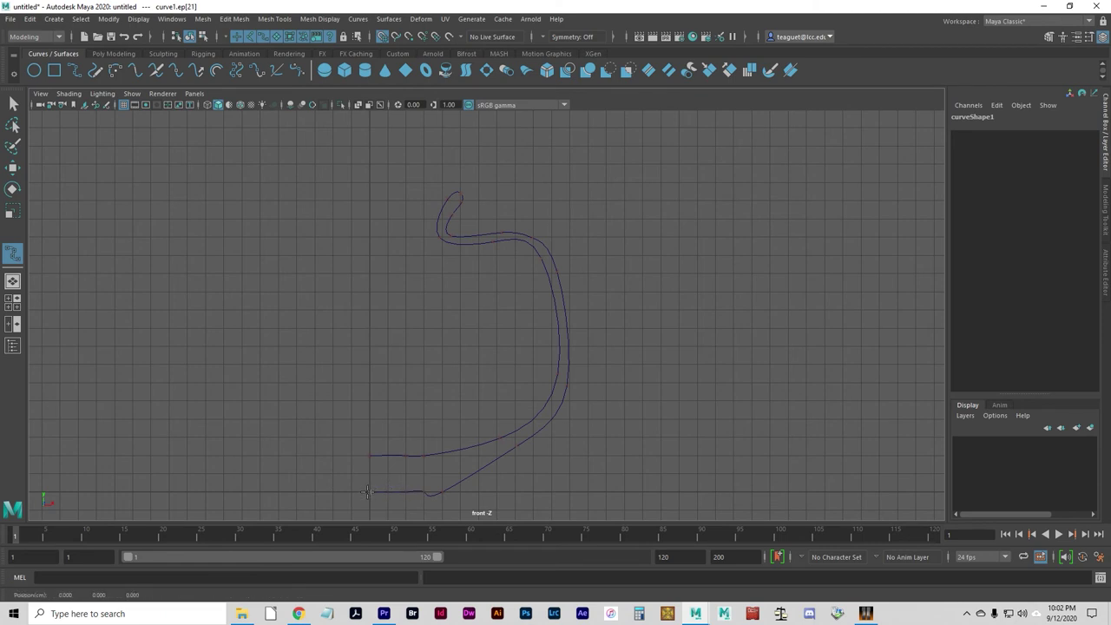
key("q")
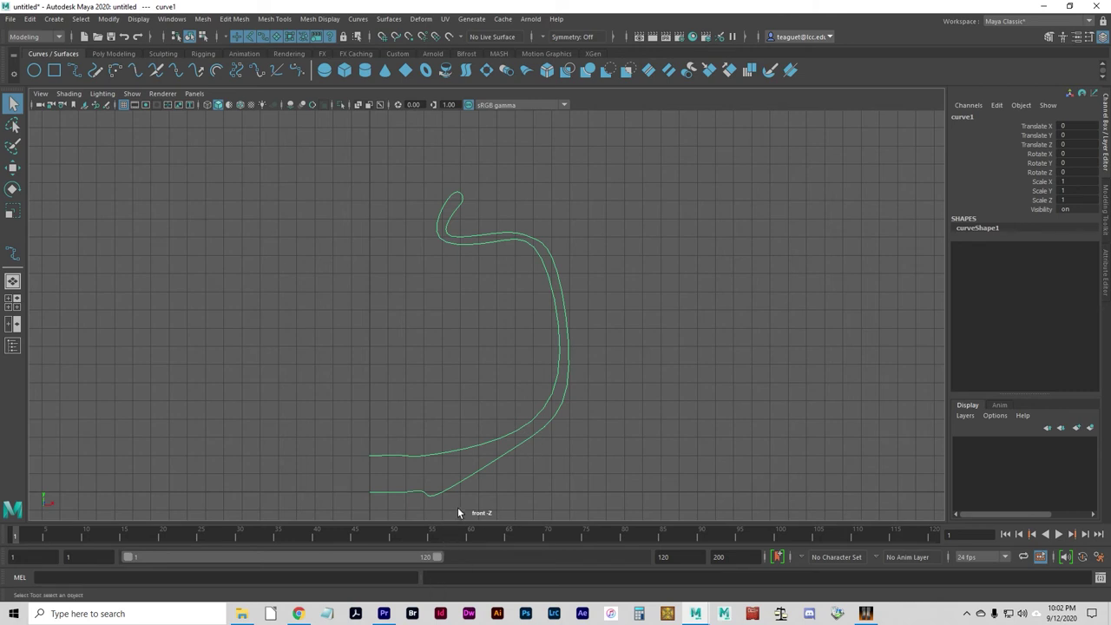
Step: In component mode, move the curve's end control point and lower the inner base points
key("F8")
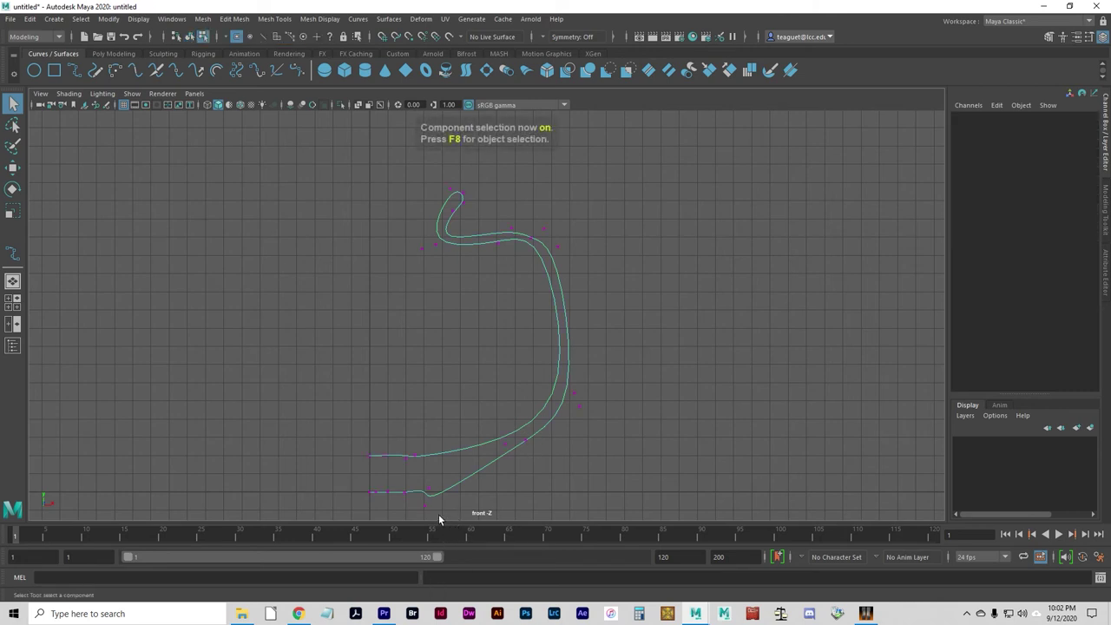
key("w")
left_click_drag(437, 514, 420, 510)
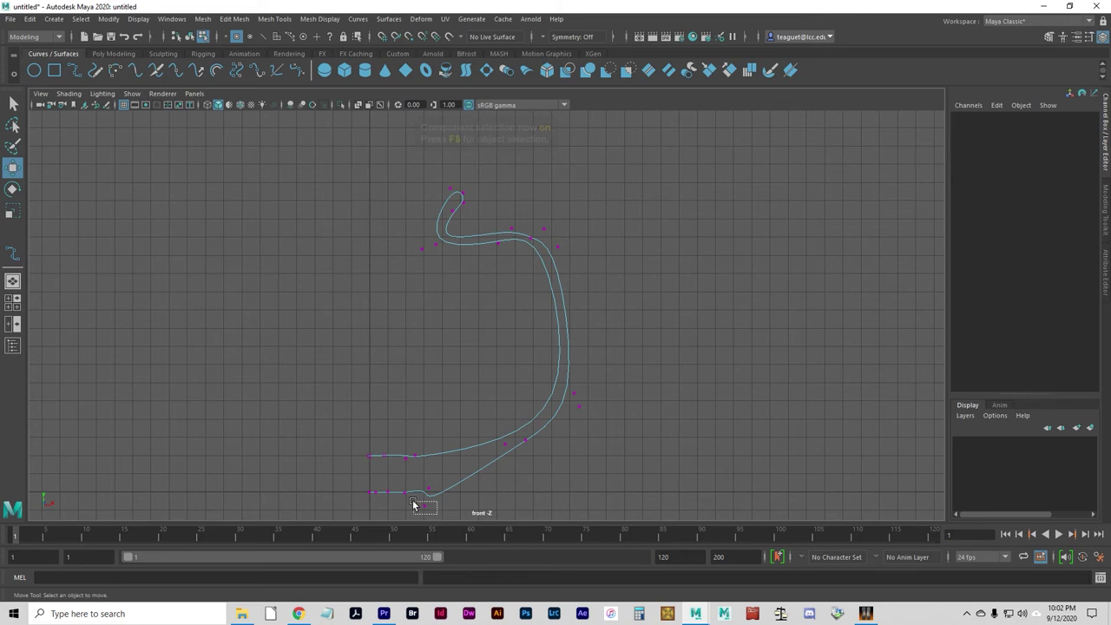
middle_click_drag(499, 426, 562, 370)
left_click(506, 445)
left_click(612, 305)
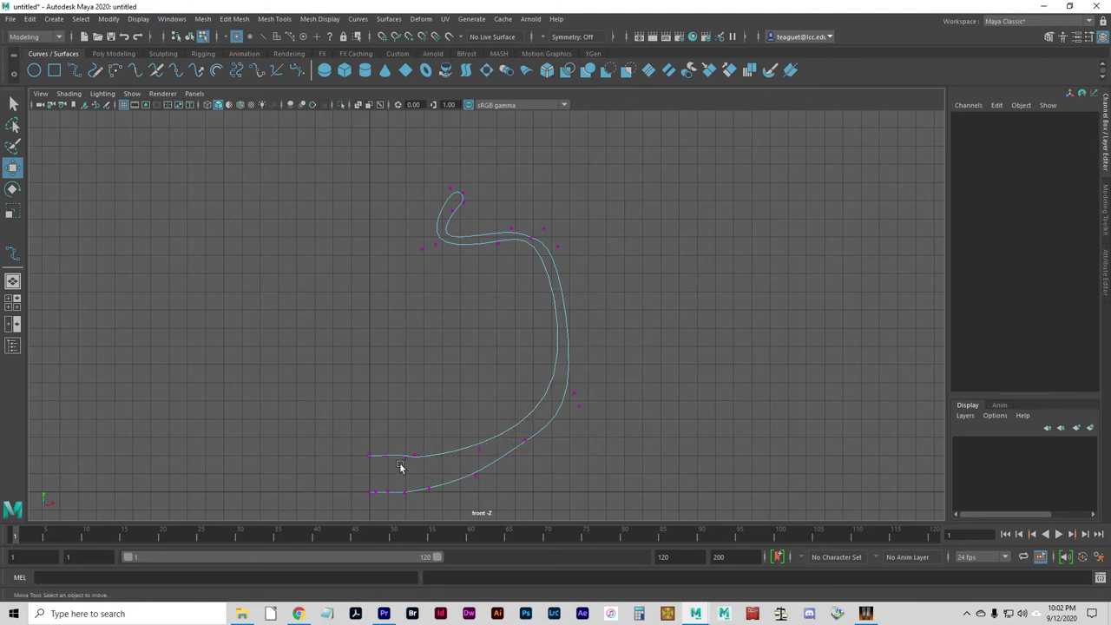
left_click_drag(439, 424, 337, 486)
left_click_drag(397, 347, 395, 362)
left_click(439, 356)
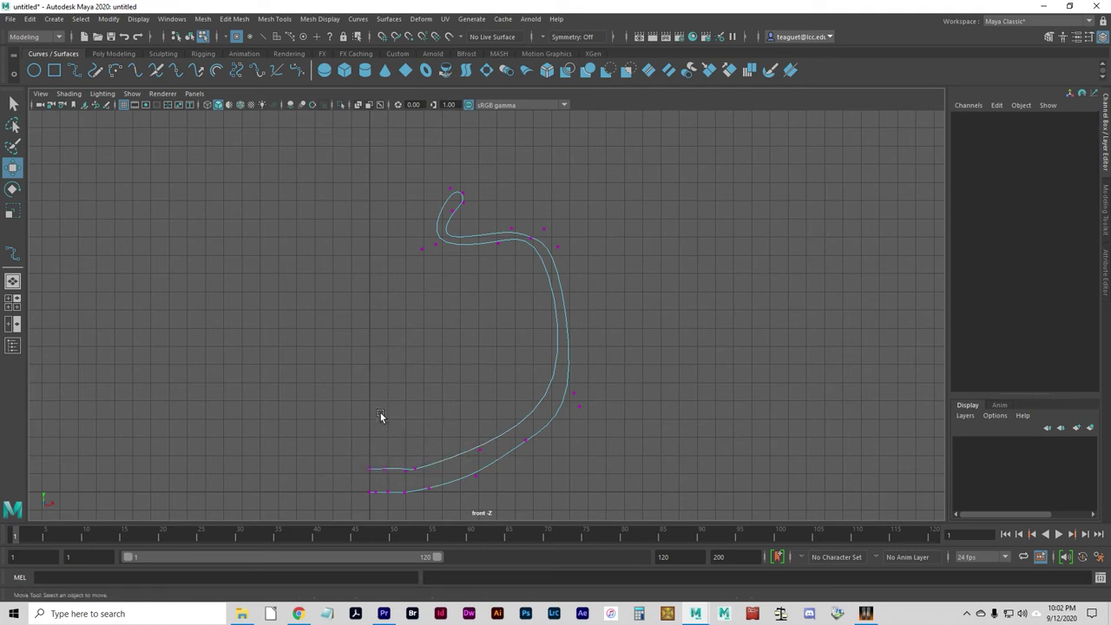
Step: Nudge the curve's first control point slightly, undoing a trial vertical move
left_click(370, 469)
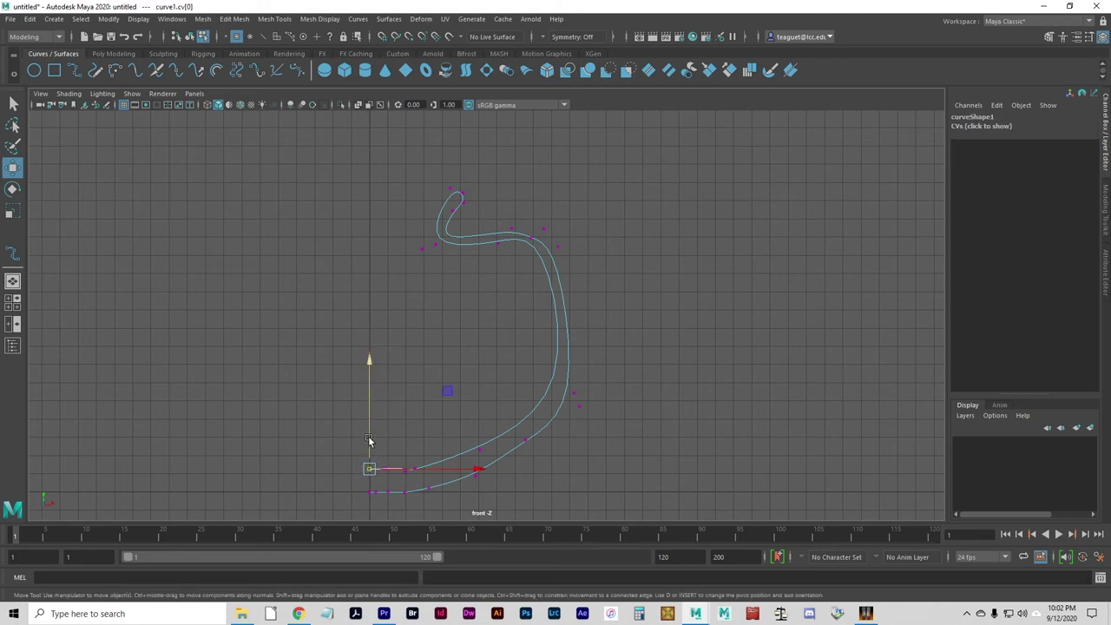
left_click(370, 470)
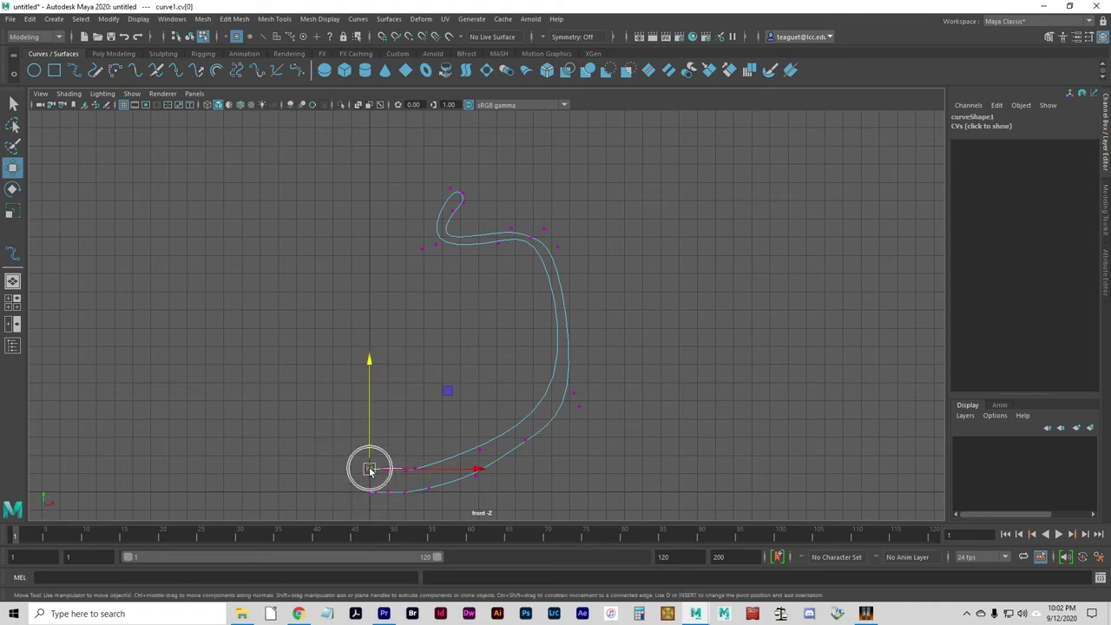
left_click(370, 360)
left_click_drag(370, 359, 411, 372)
key("ctrl+z")
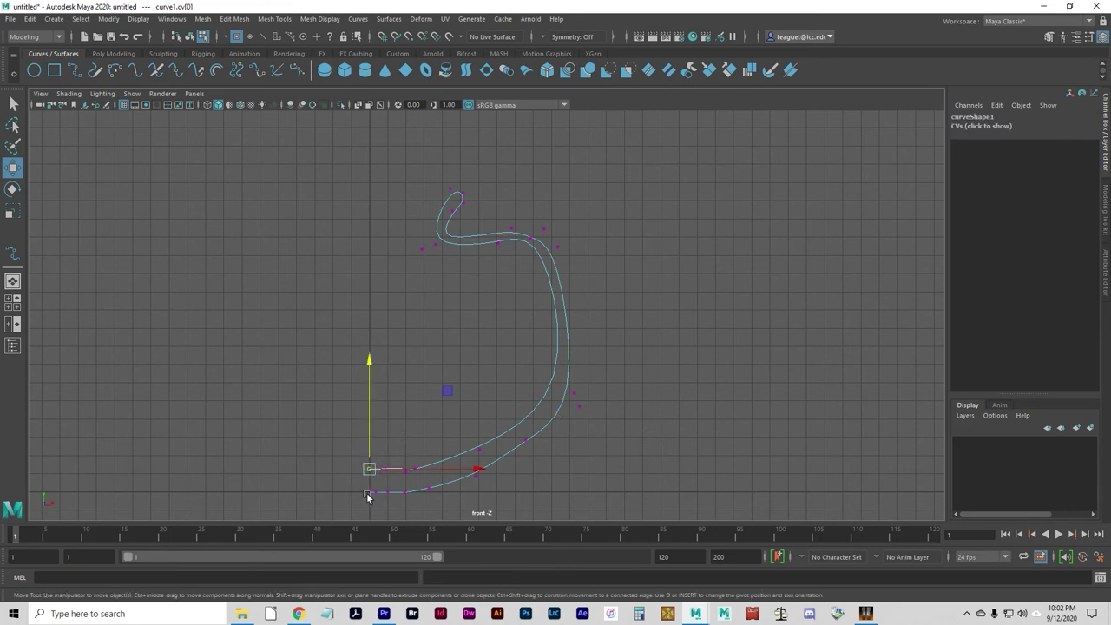
left_click(368, 493)
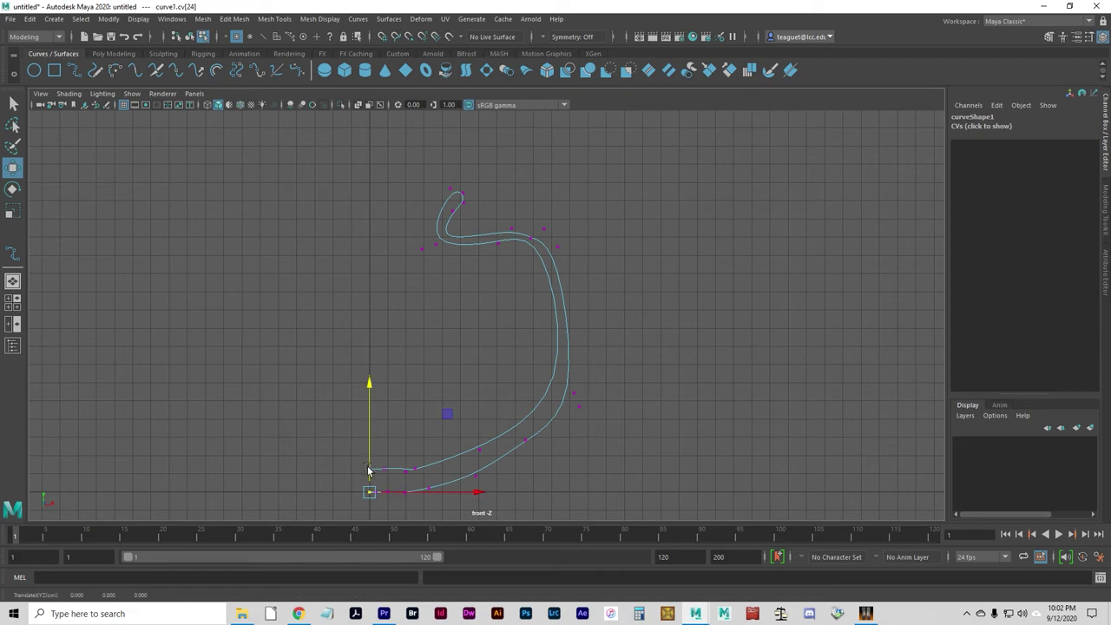
left_click(372, 469)
left_click(373, 469)
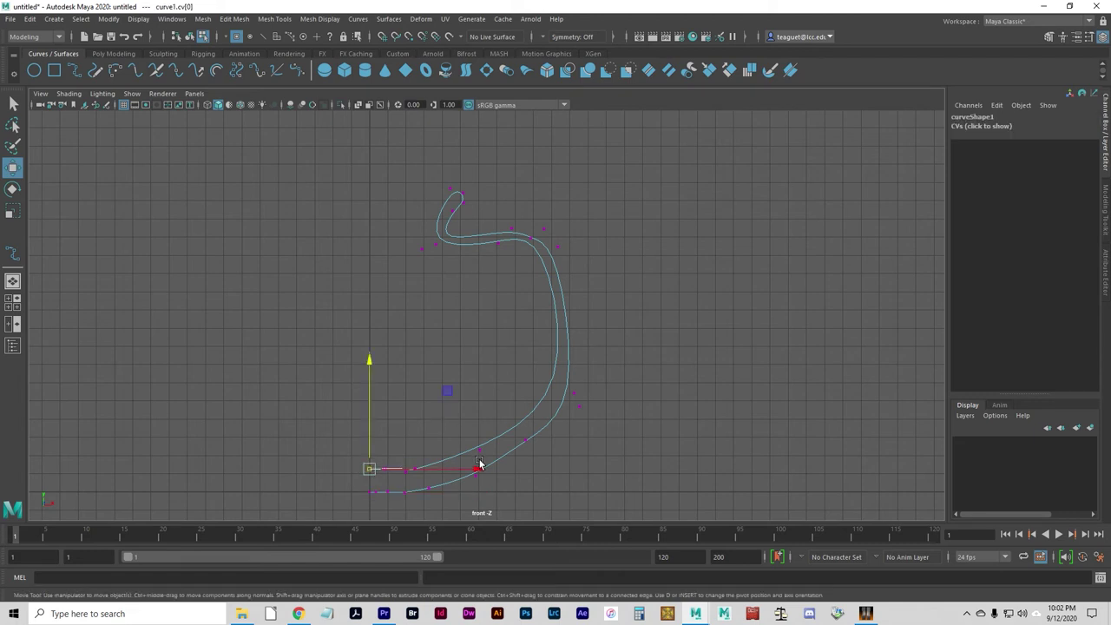
mouse_move(477, 467)
left_mouse_down()
mouse_move(446, 461)
mouse_move(481, 466)
left_mouse_up()
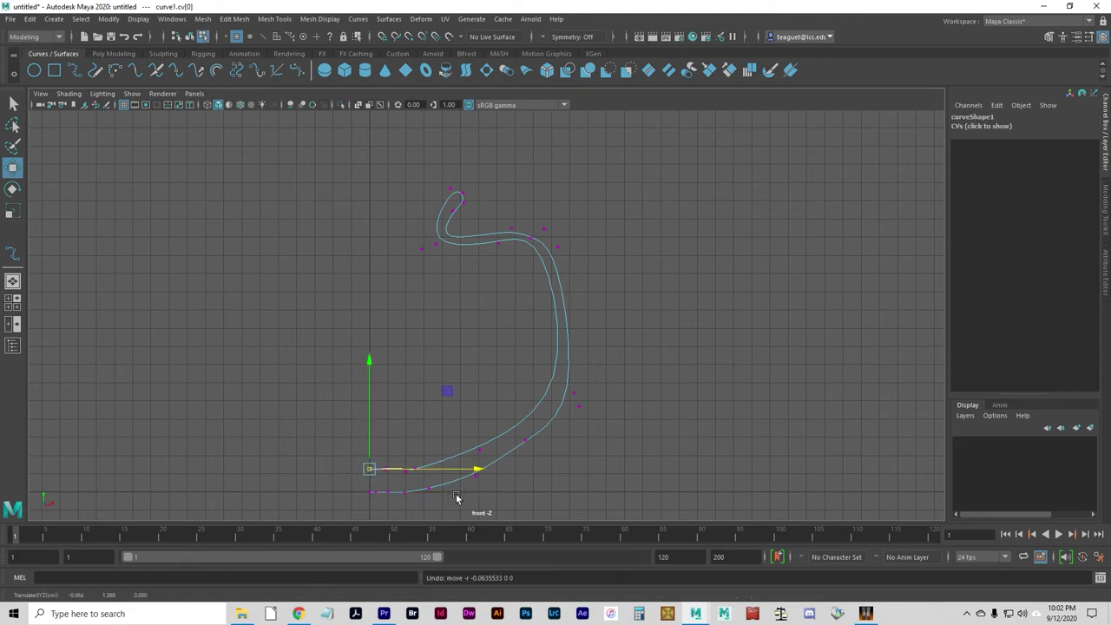
left_click(517, 482)
Step: Reshape the lower bend and right side by moving two control points, back in object mode
left_click_drag(551, 460, 514, 428)
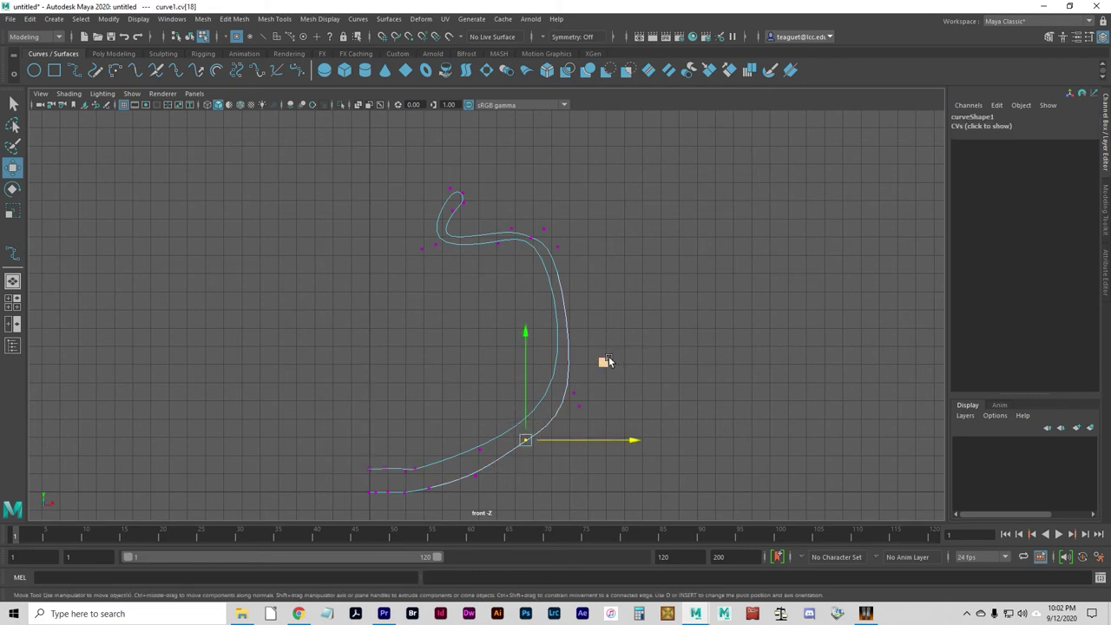
middle_click_drag(603, 362, 590, 376)
left_click(594, 415)
left_click_drag(601, 423, 564, 402)
middle_click_drag(654, 357, 663, 308)
left_click(531, 239)
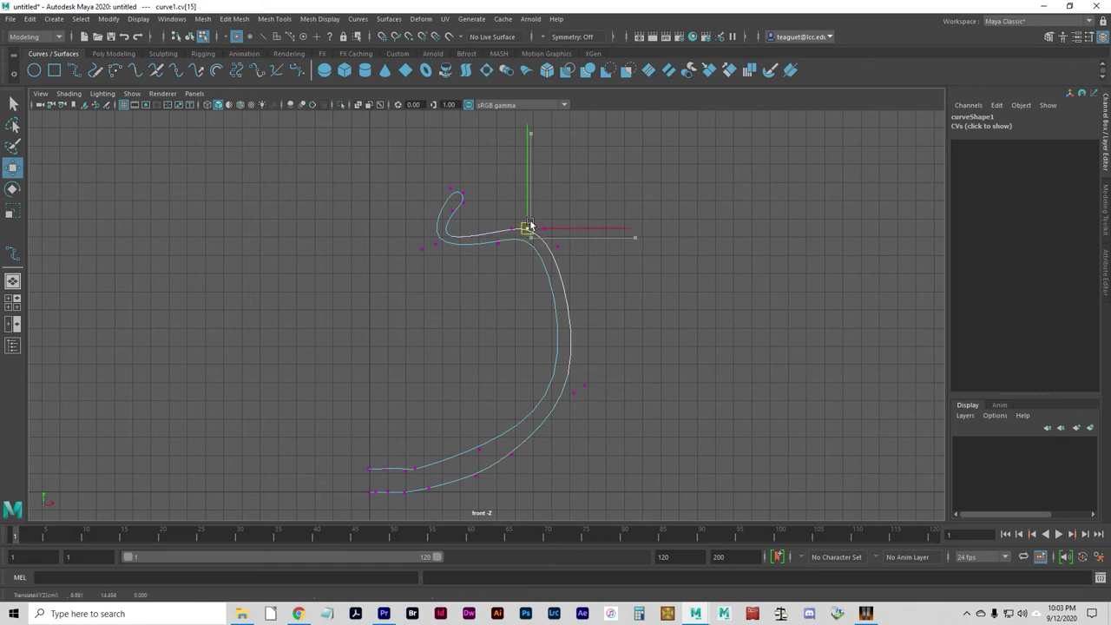
left_click(375, 284)
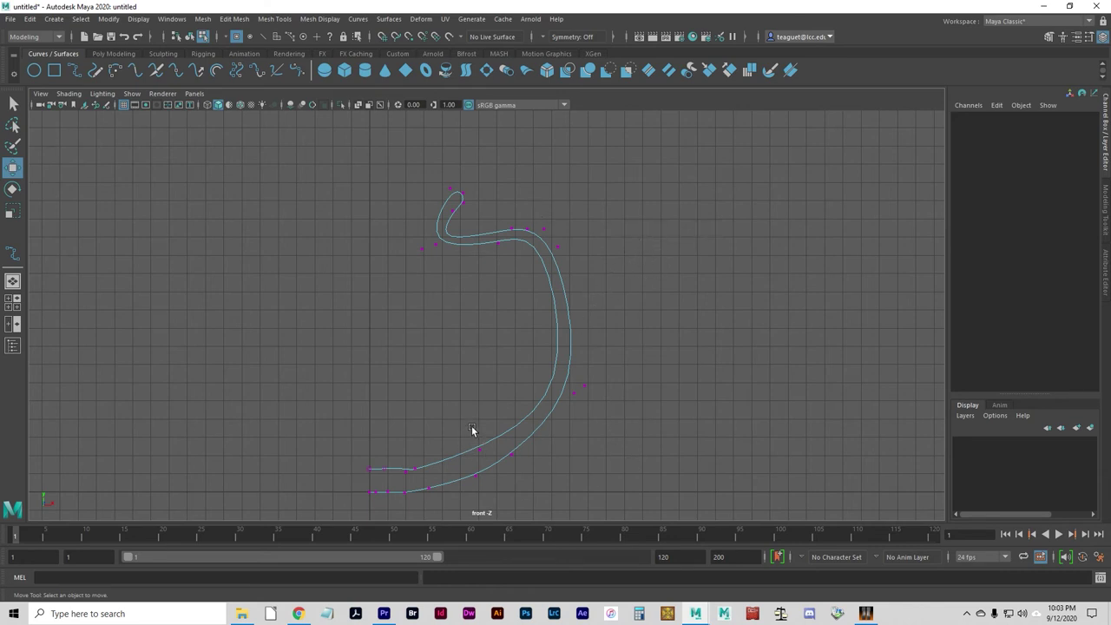
key("F8")
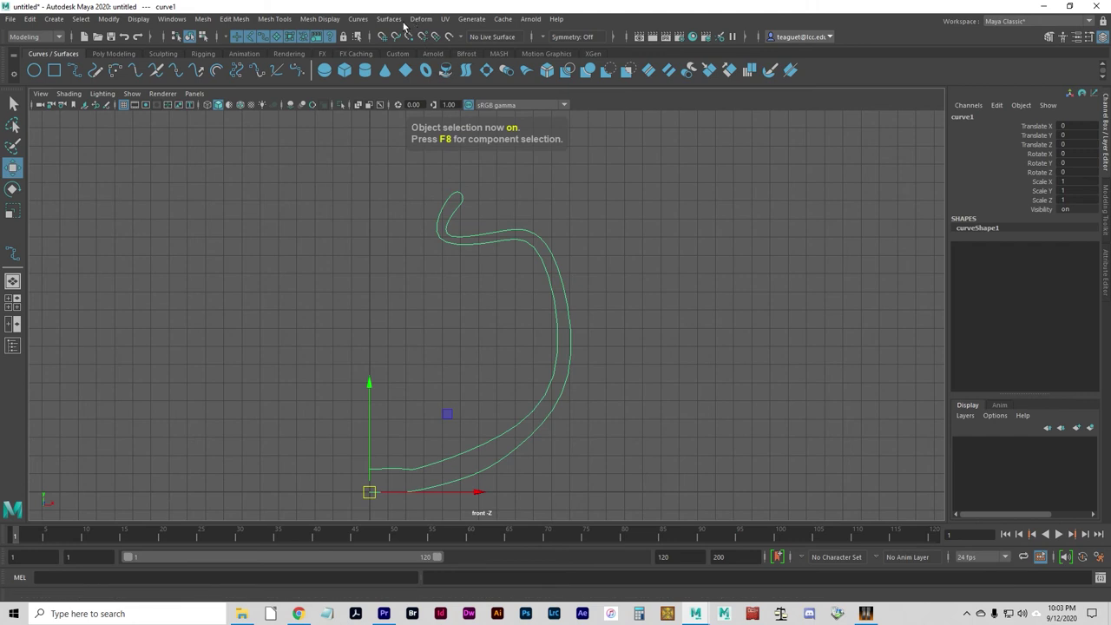
Step: Revolve curve1 into revolvedSurface1 and inspect the vase in the four-view layout
left_click(393, 19)
left_click(420, 73)
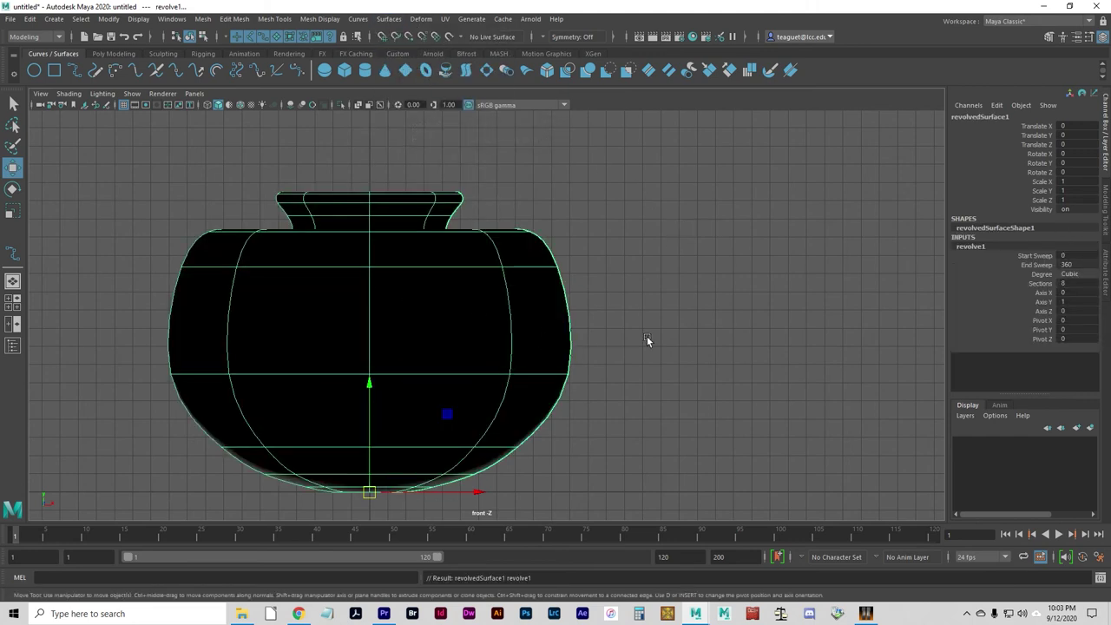
key("space")
scroll(804, 236, "down", 5)
scroll(816, 231, "down", 3)
left_click_drag(770, 235, 694, 213, "alt")
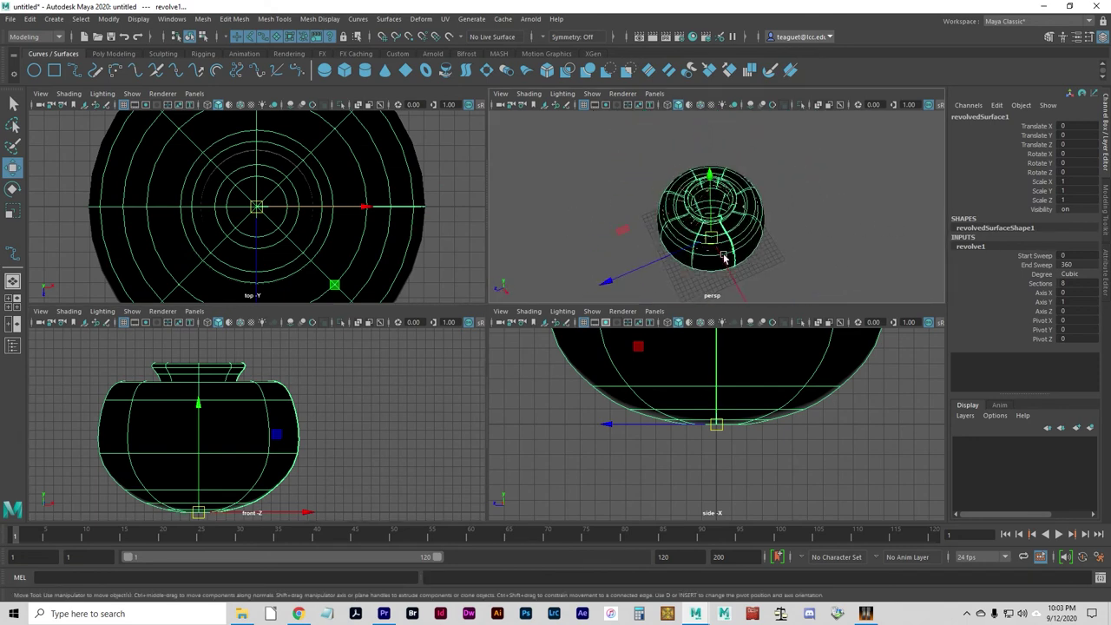
scroll(723, 239, "up", 4)
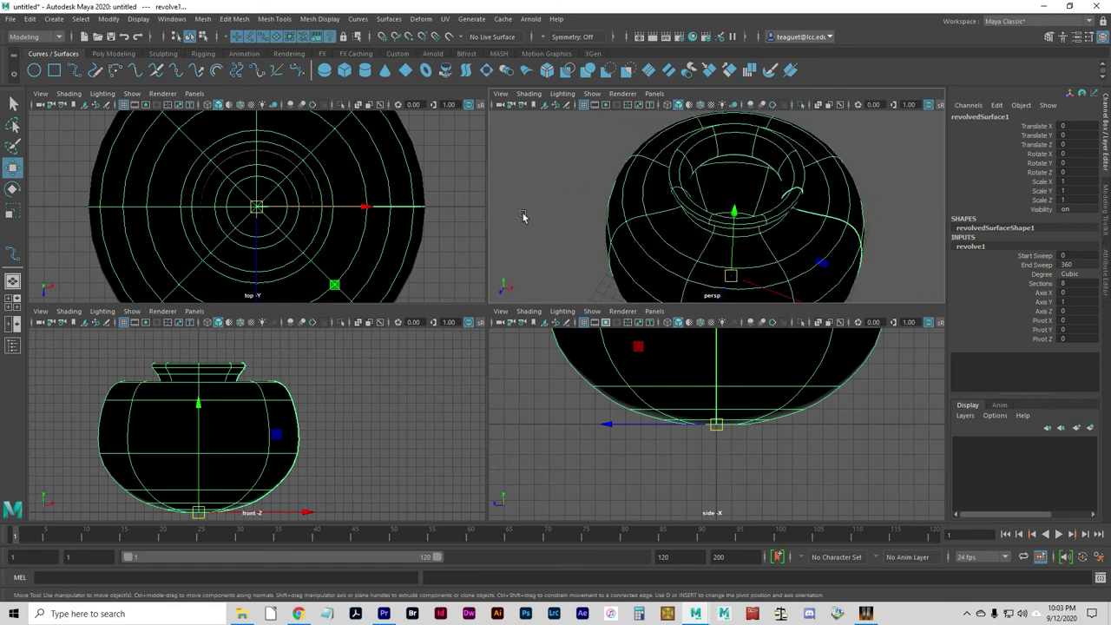
Step: In the Outliner, rename the revolved surface to vase and the curve to vasecurve1
left_click(172, 19)
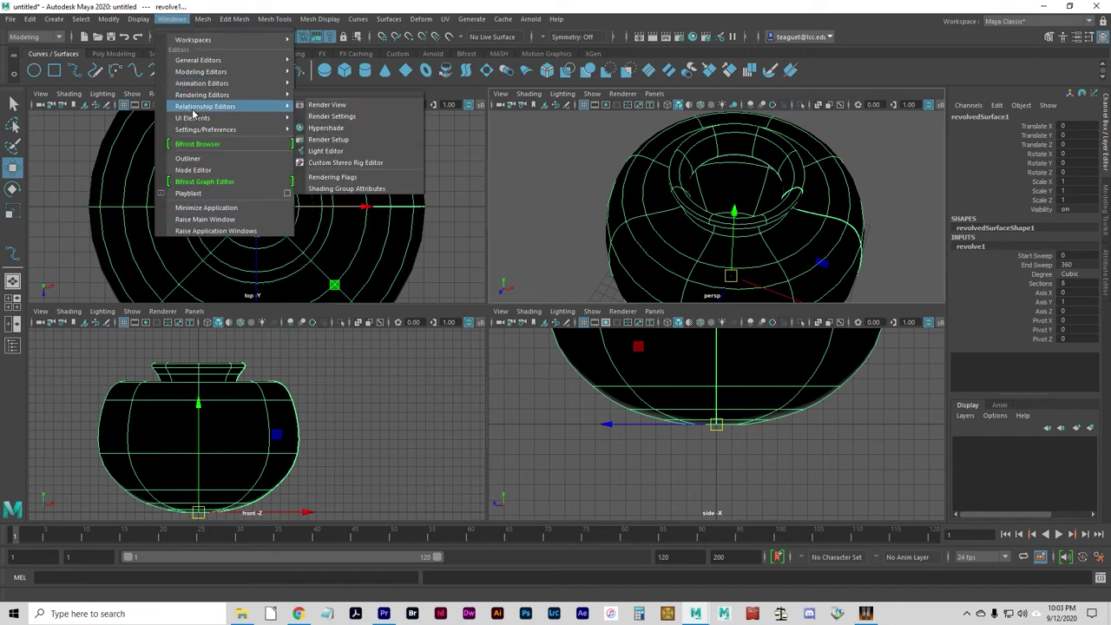
left_click(227, 159)
left_click(161, 312)
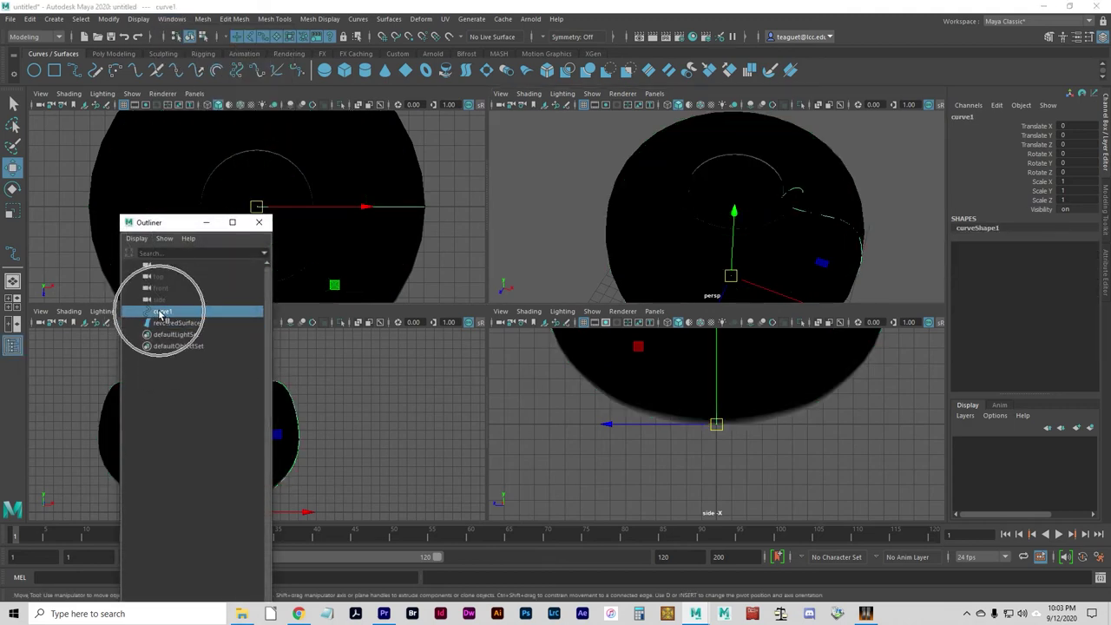
left_click(178, 323)
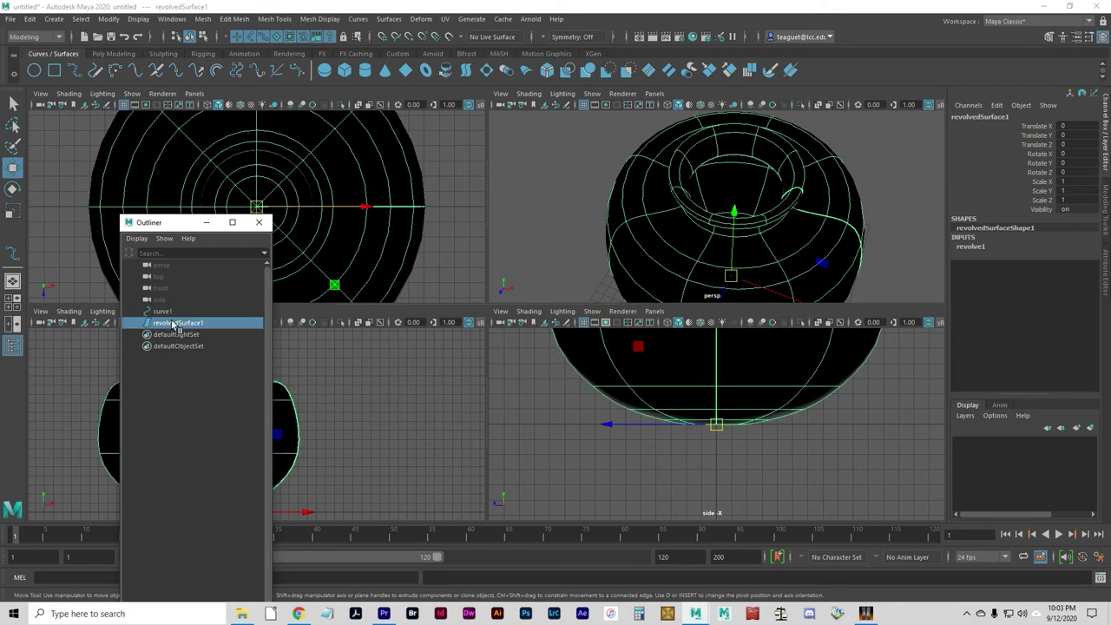
double_click(163, 326)
type("vase")
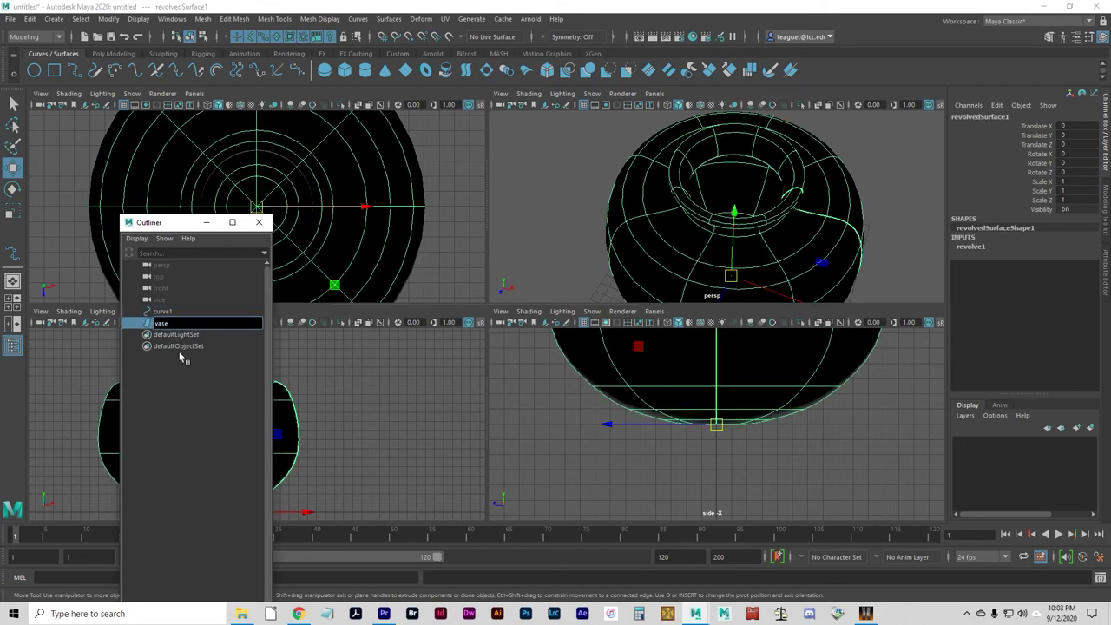
key("Return")
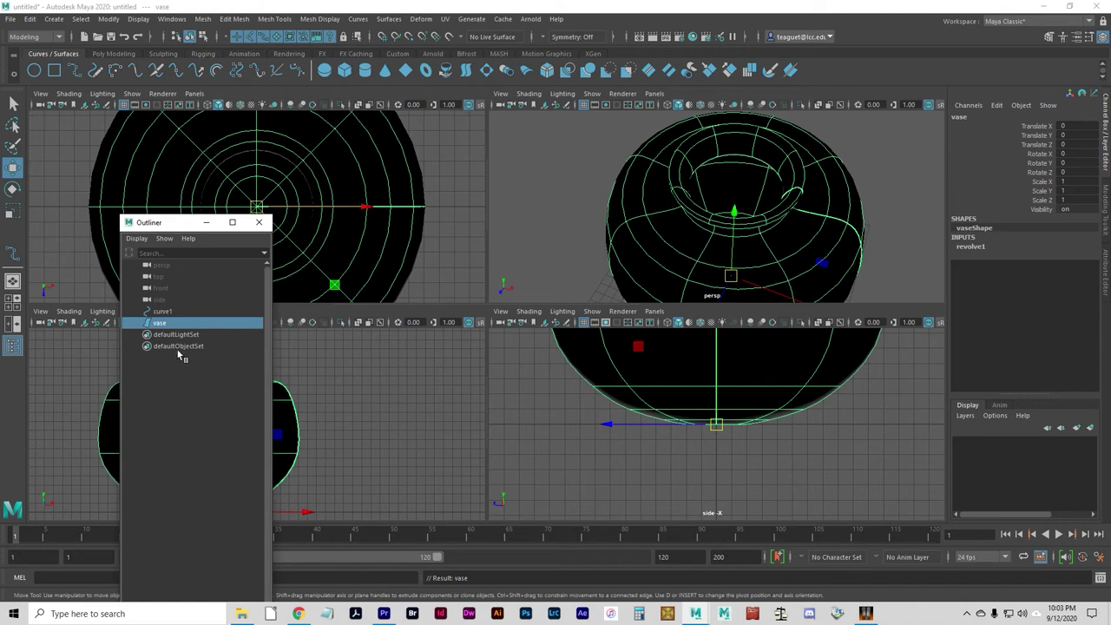
left_click(161, 312)
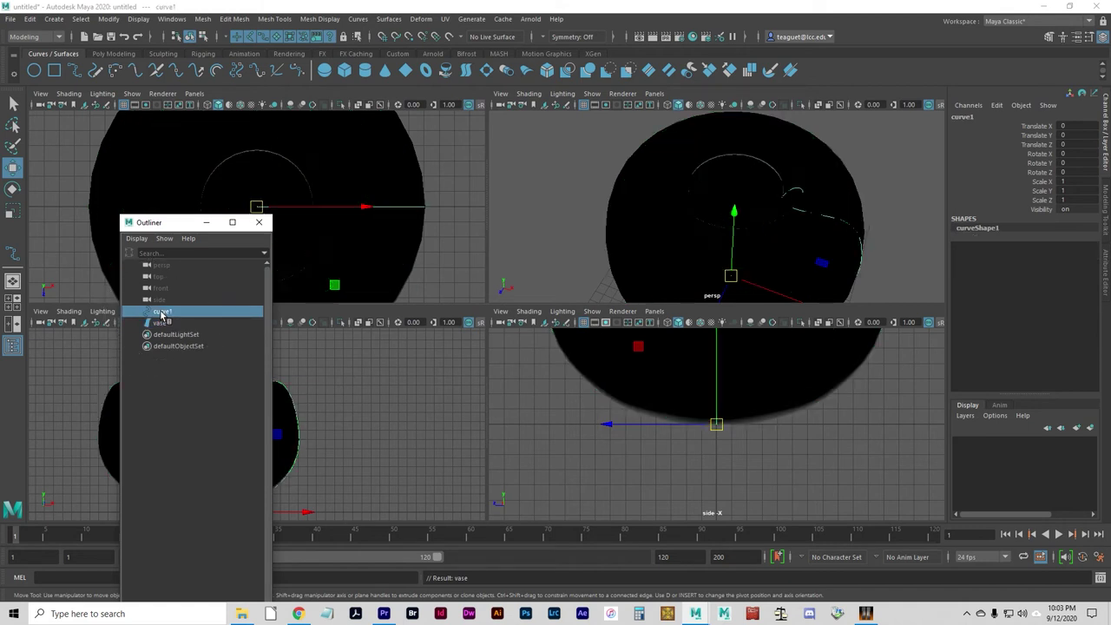
double_click(165, 313)
type("vase")
key("Return")
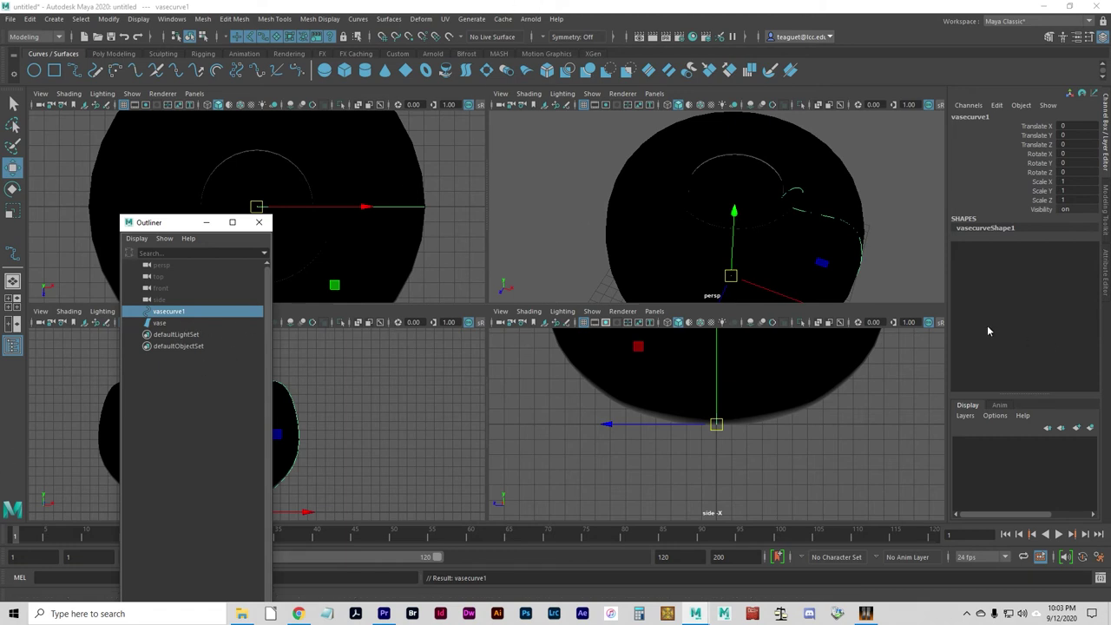
left_click_drag(813, 268, 733, 245, "alt")
key("Return")
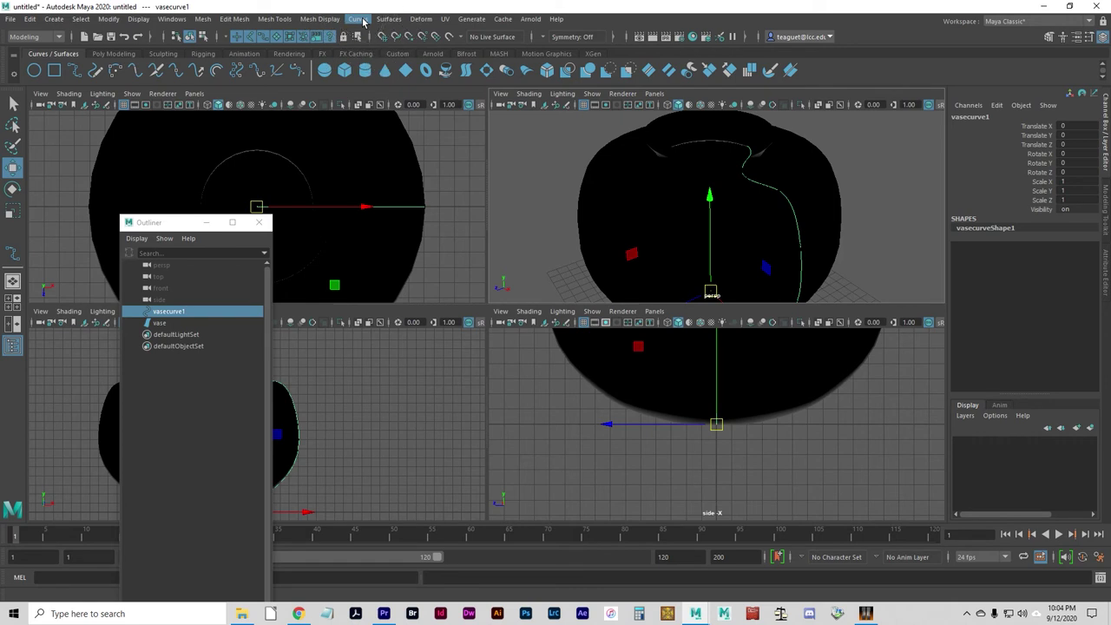
Step: Reverse the direction of vasecurve1 so the vase shades grey
left_click(356, 19)
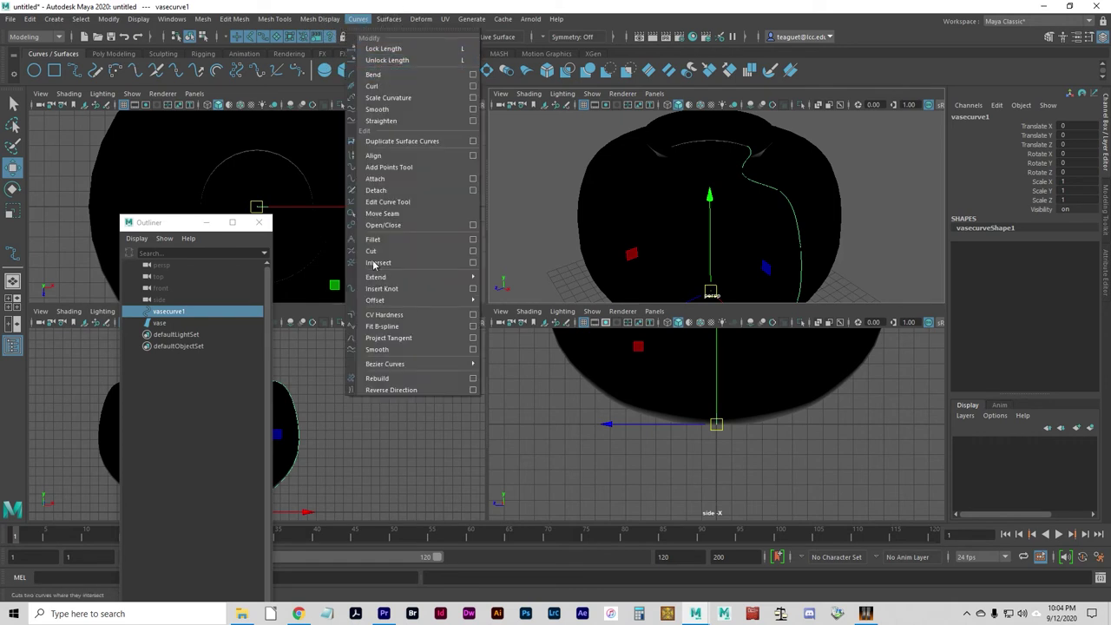
left_click(378, 391)
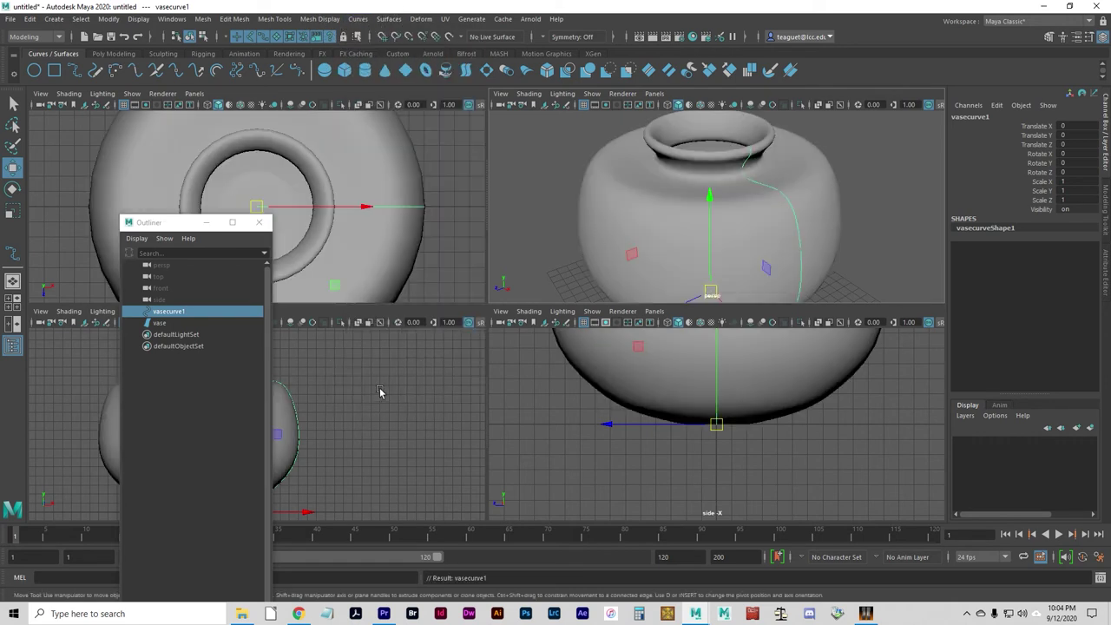
left_click_drag(659, 208, 702, 193, "alt")
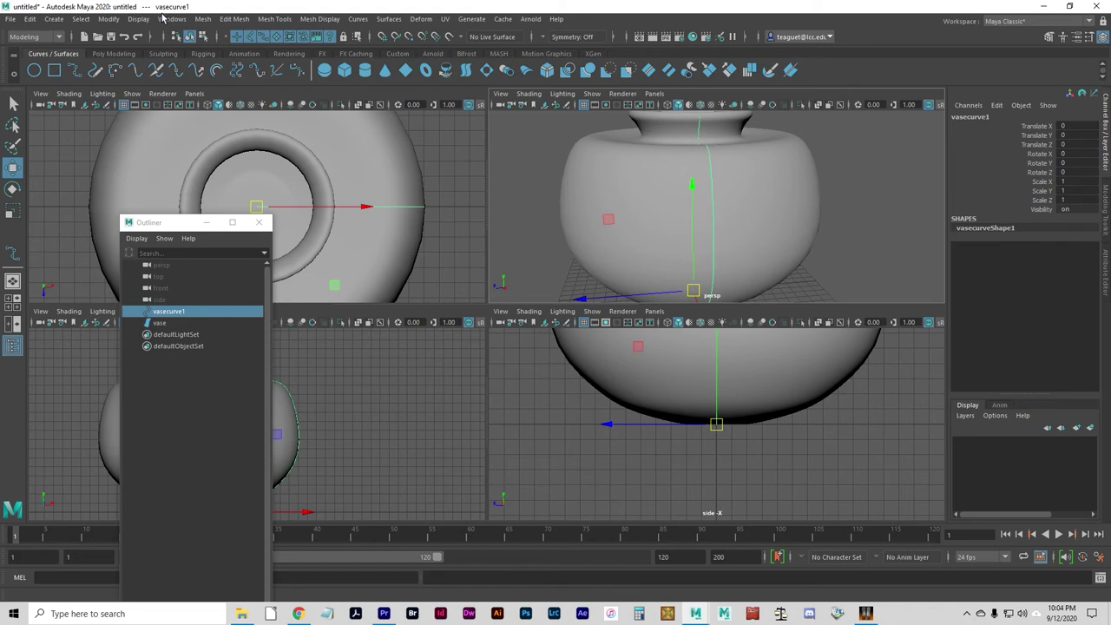
left_click(165, 18)
Step: Open Hypergraph: Hierarchy, select the vase node, and minimize the window
mouse_move(219, 64)
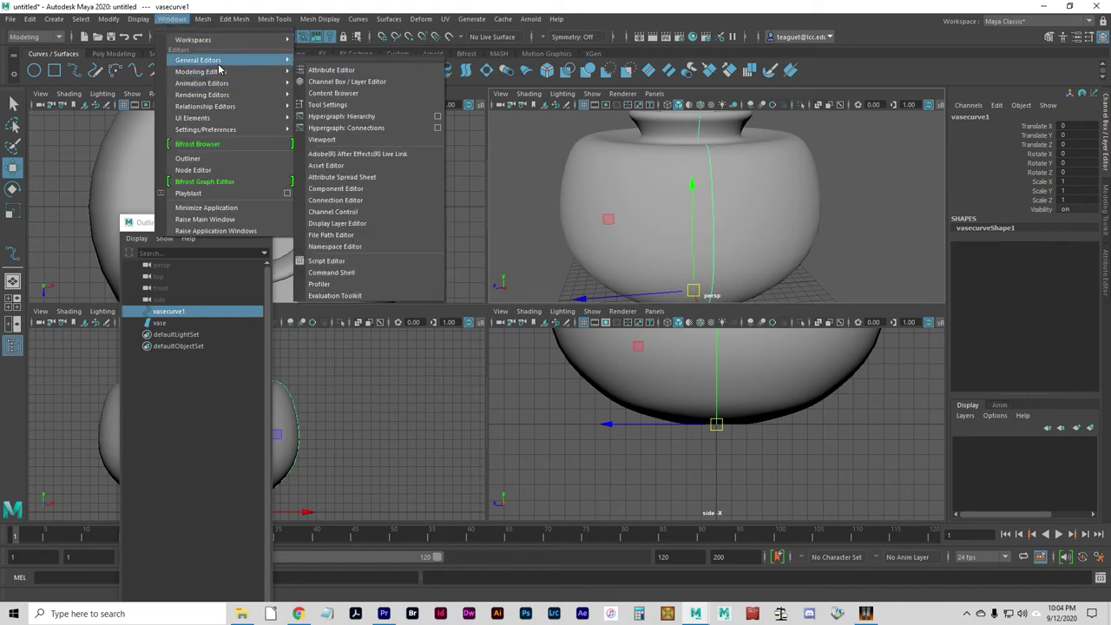
left_click(366, 117)
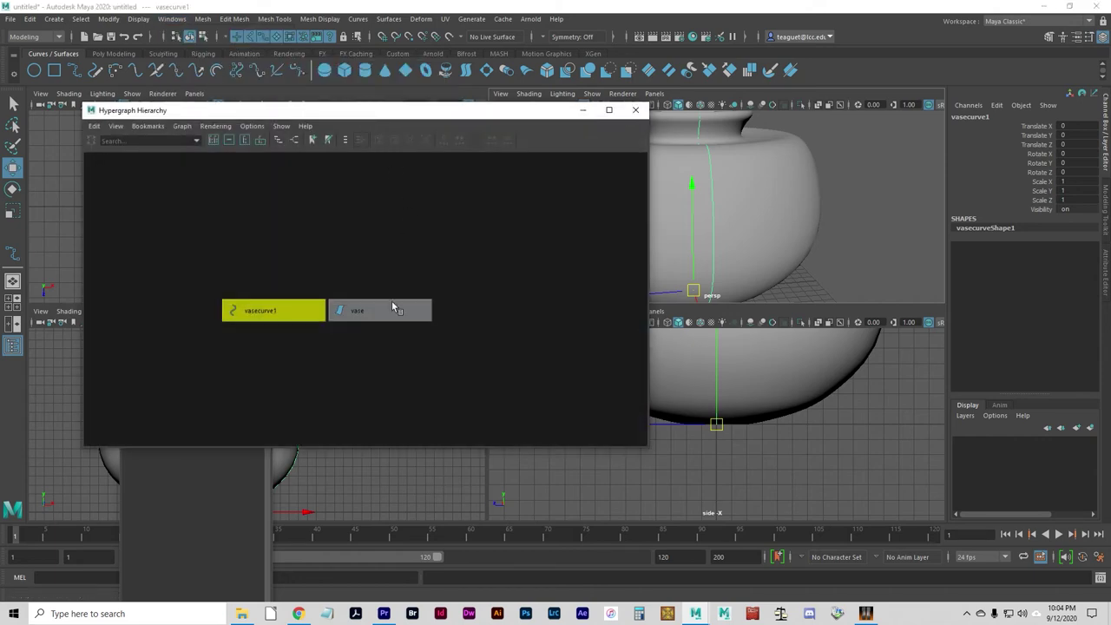
left_click(400, 318)
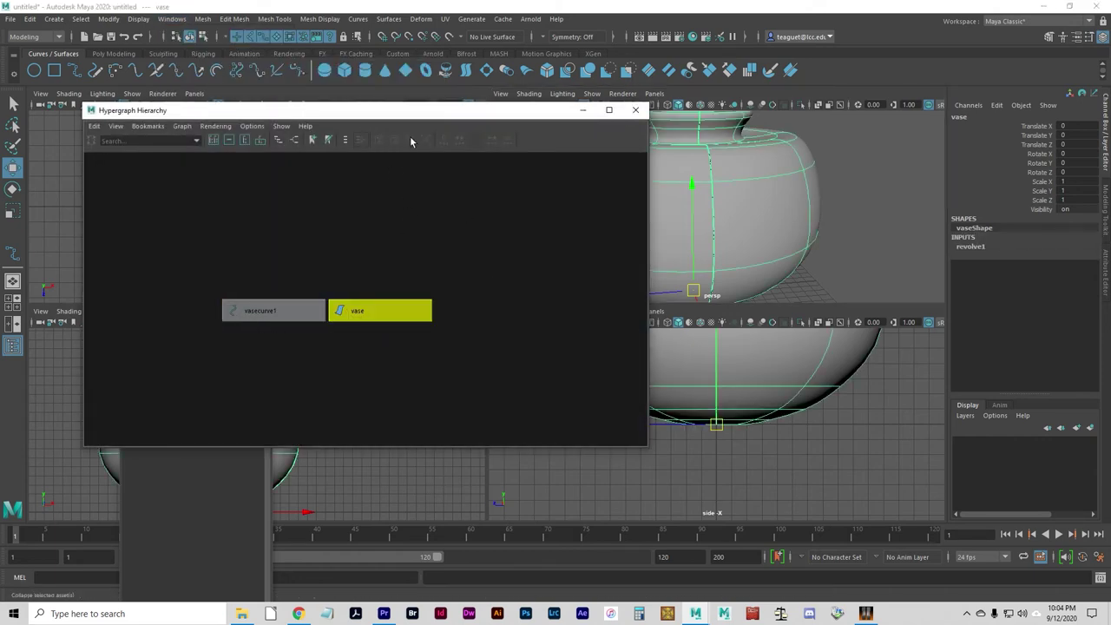
left_click_drag(401, 106, 519, 107)
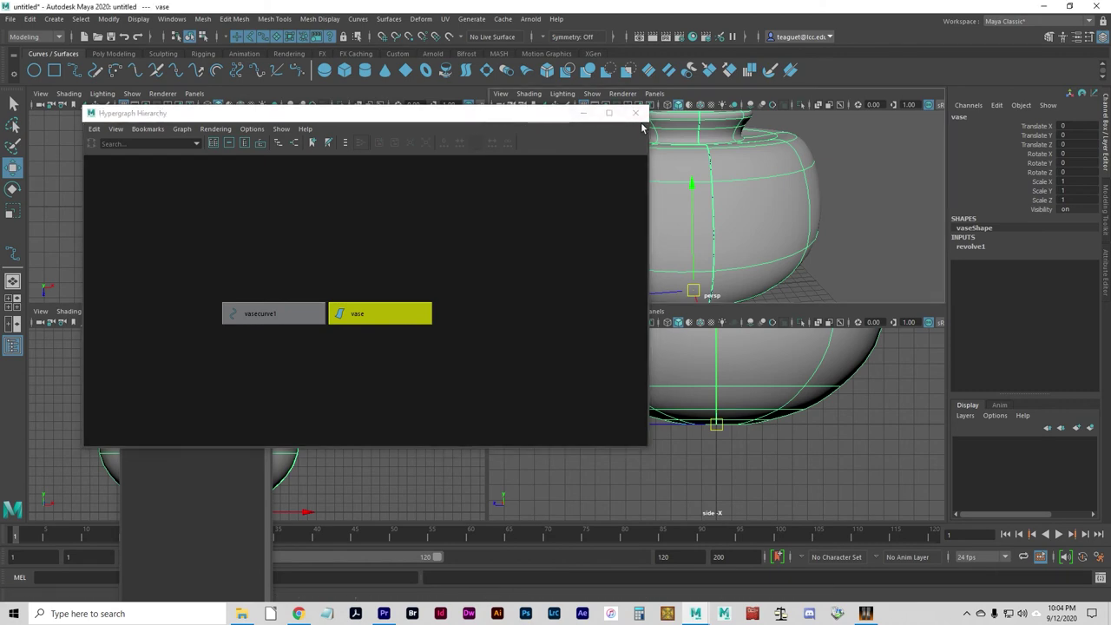
left_click(581, 112)
Step: Open Hypergraph: Connections for the vase via Windows > General Editors
left_click(171, 18)
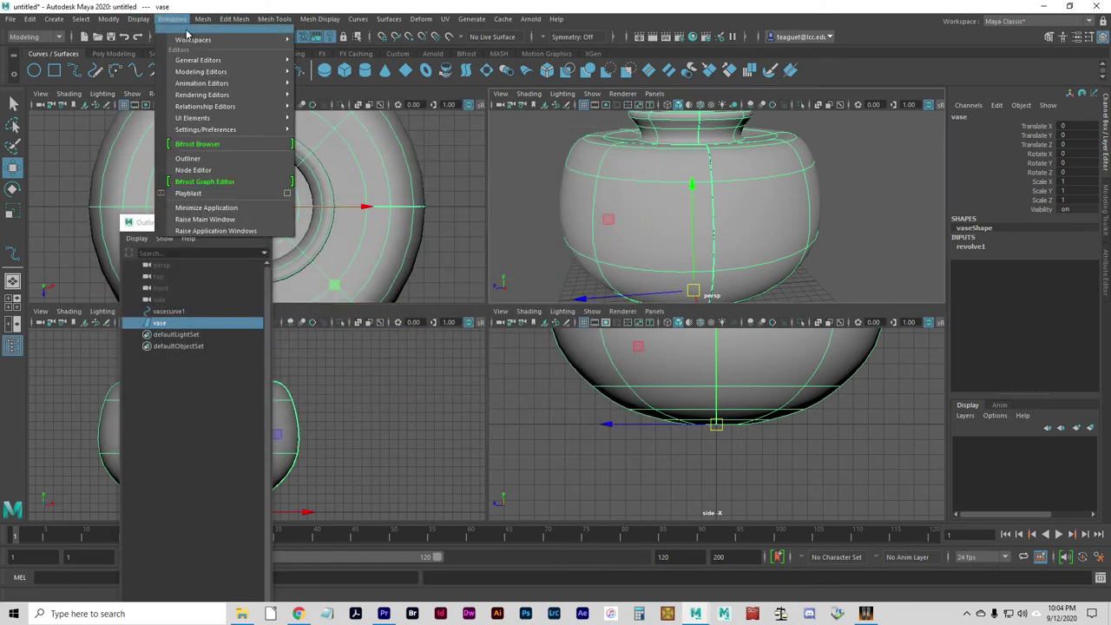
mouse_move(209, 83)
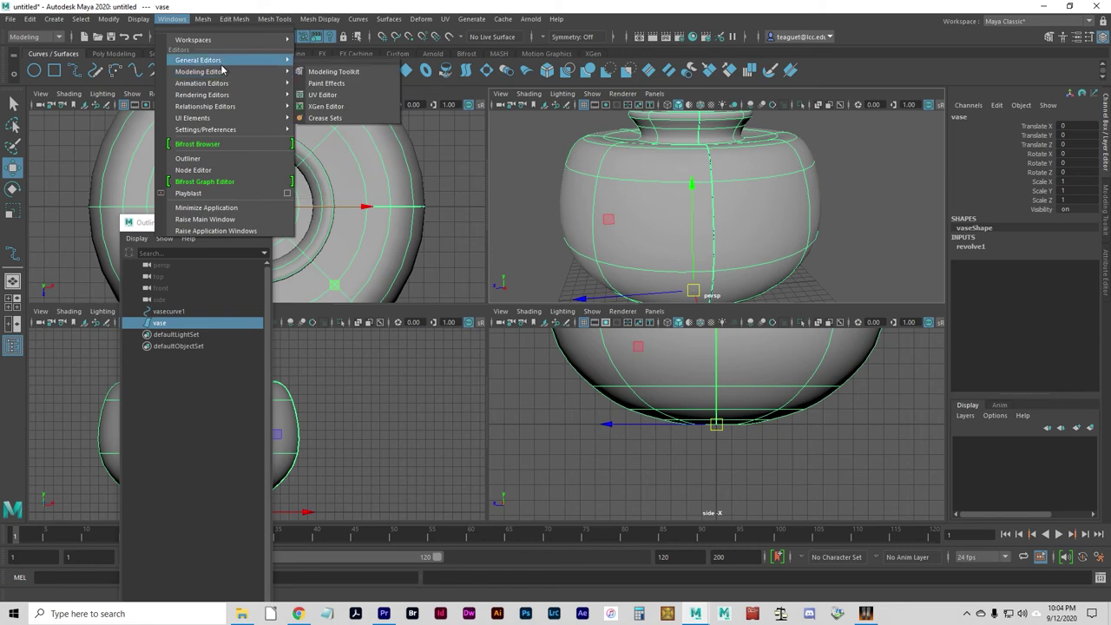
mouse_move(209, 60)
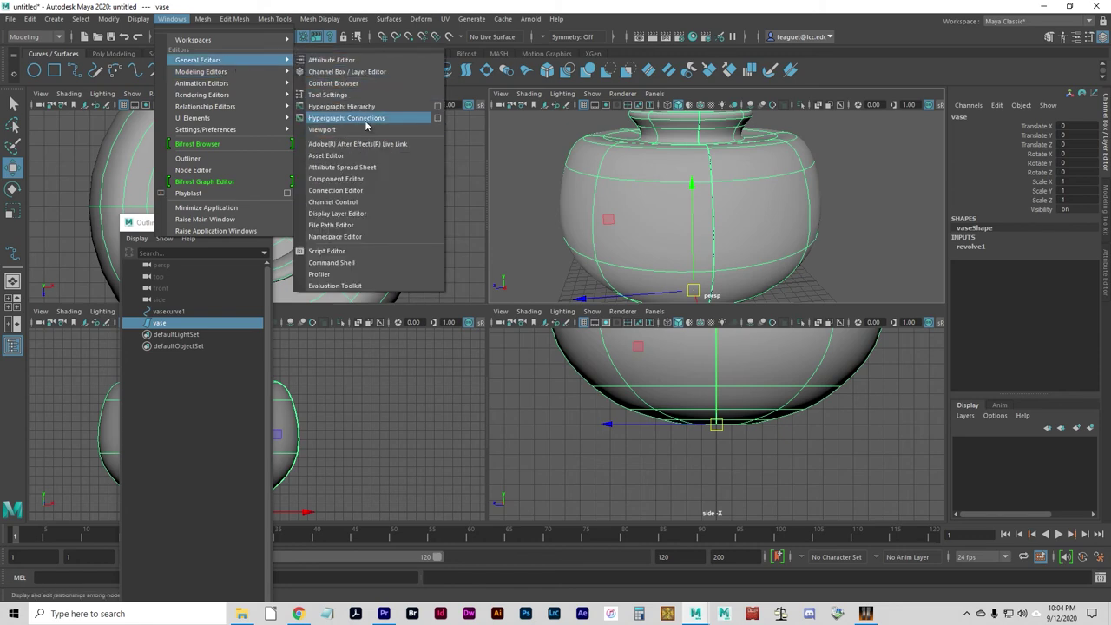
left_click(368, 121)
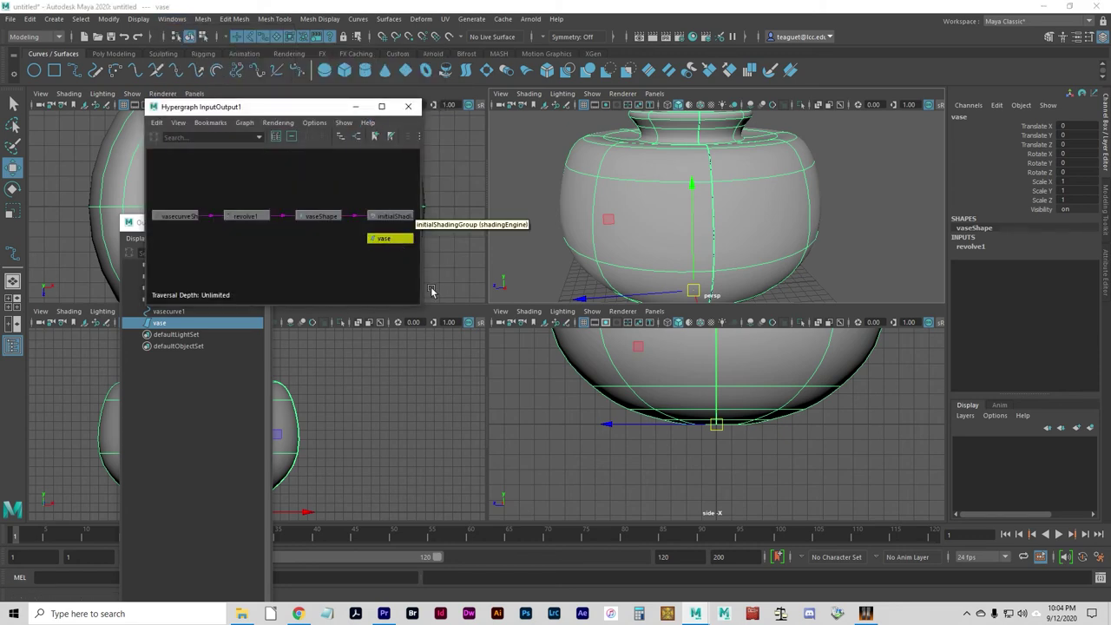
Step: Enlarge and frame the connections graph, inspecting vasecurveShape1, revolve1 and vaseShape
left_click_drag(425, 308, 510, 356)
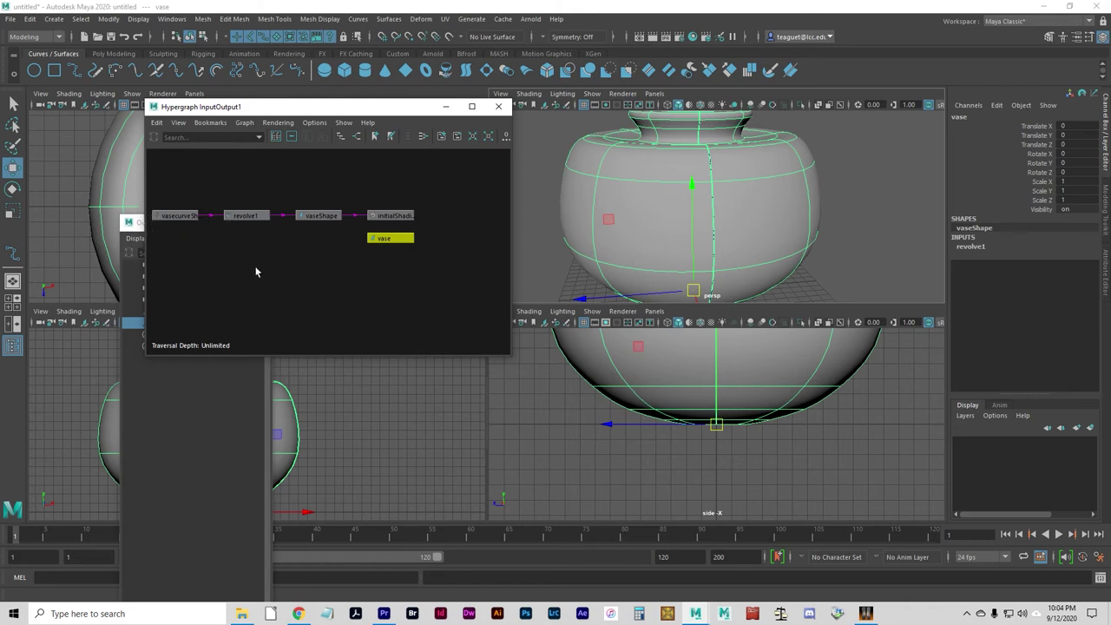
right_click_drag(298, 273, 432, 286, "alt")
middle_click_drag(432, 287, 464, 249, "alt")
left_click(179, 202)
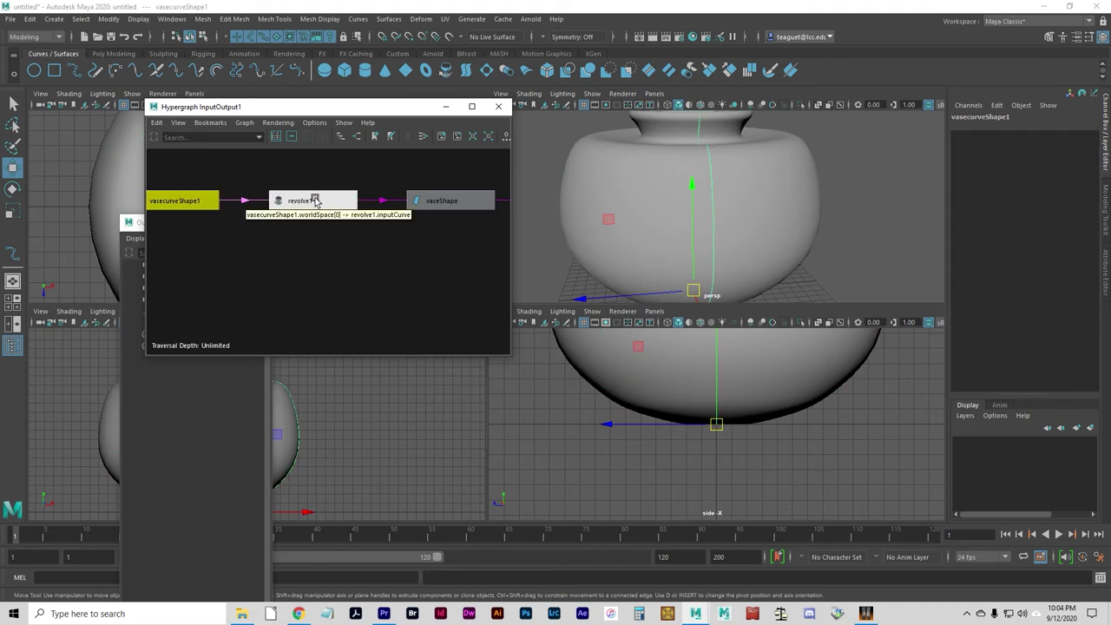
left_click(313, 199)
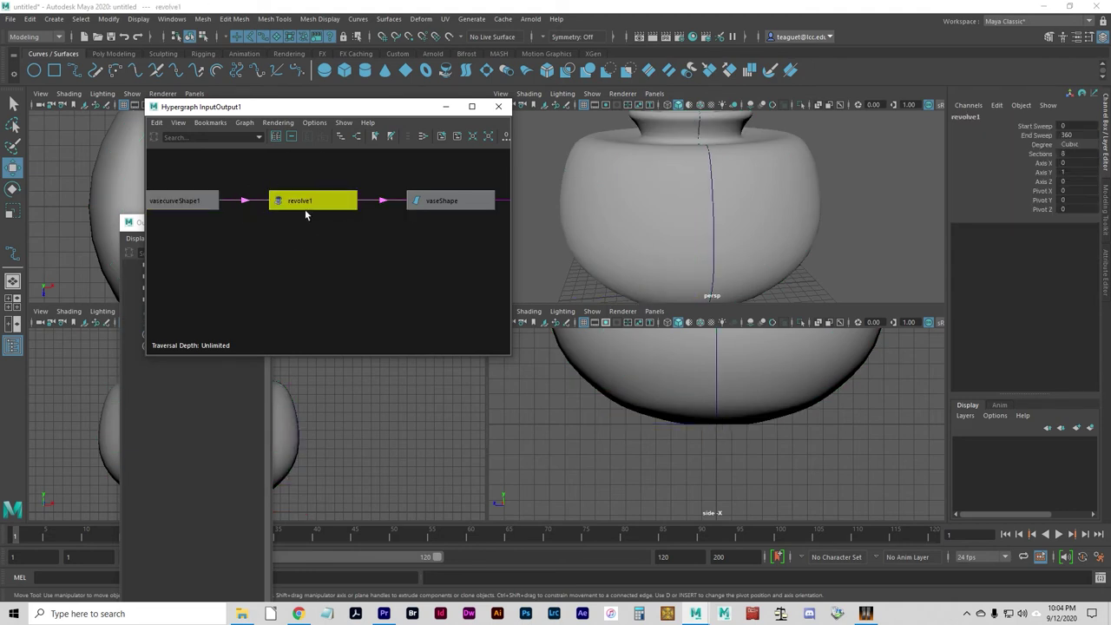
middle_click_drag(372, 235, 215, 268, "alt")
left_click(268, 232)
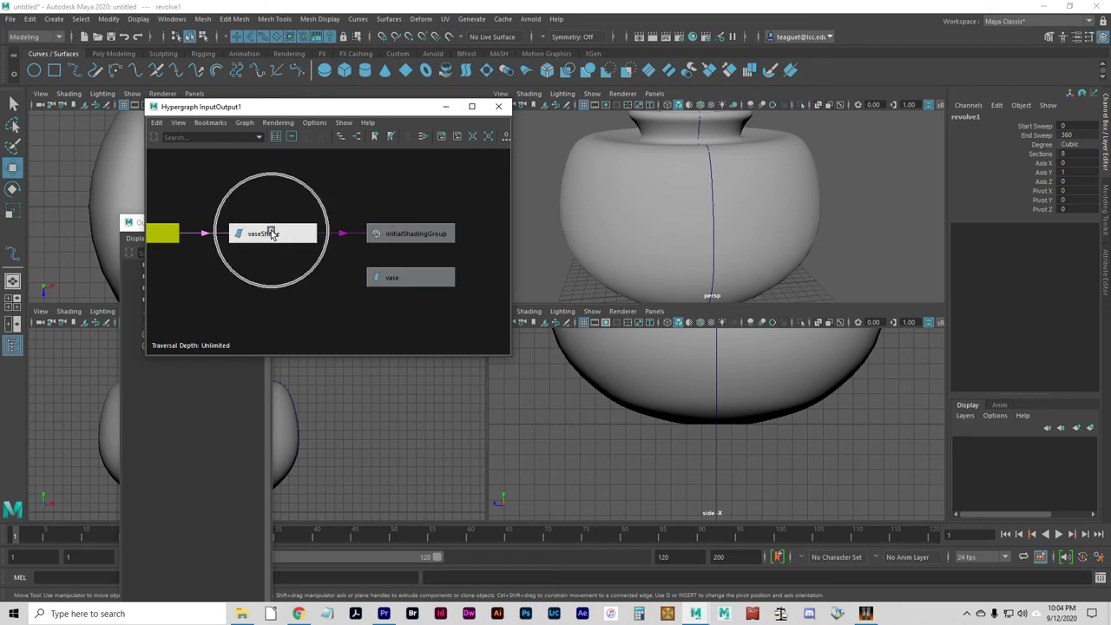
Step: View the whole chain and step through initialShadingGroup, vaseShape, revolve1 and vasecurveShape1 nodes
middle_click_drag(262, 286, 350, 281, "alt")
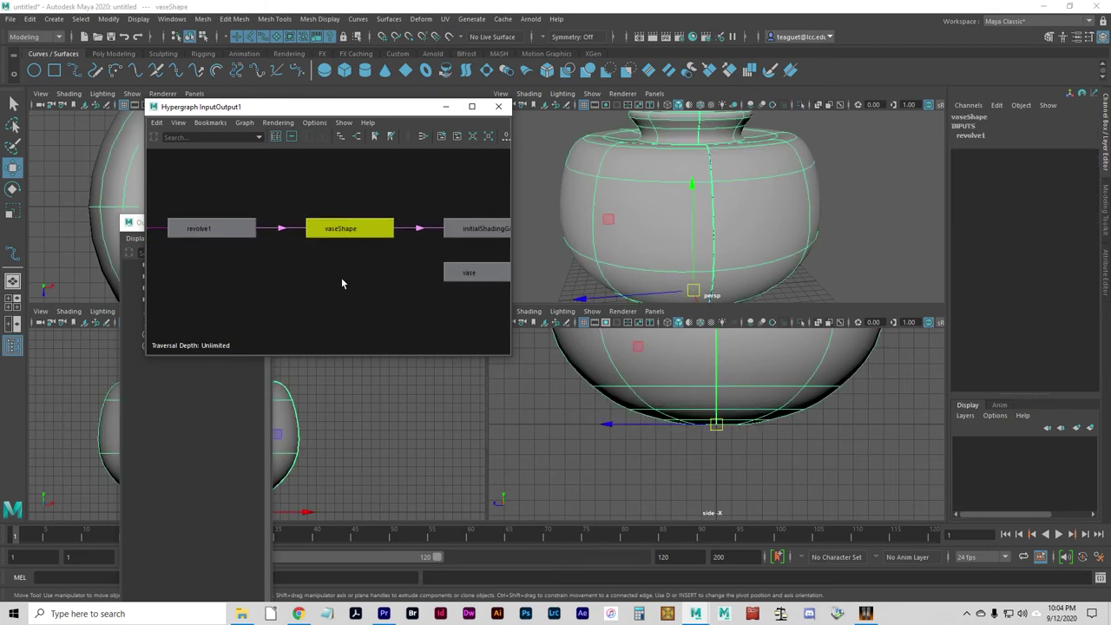
right_click_drag(350, 281, 281, 260, "alt")
middle_click_drag(282, 265, 284, 263, "alt")
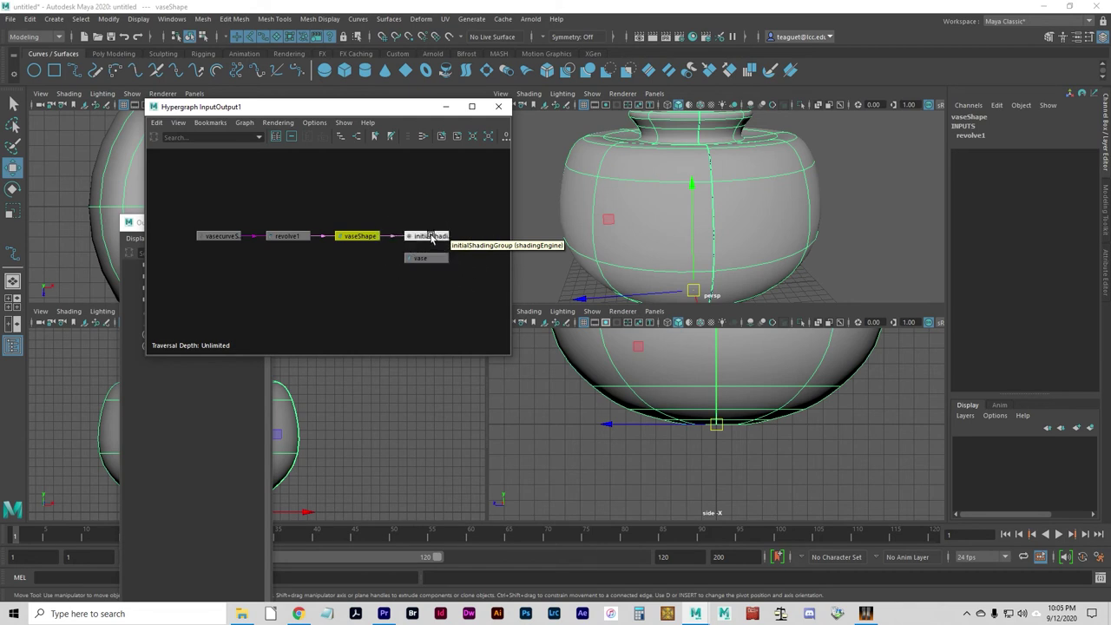
left_click(431, 237)
left_click(350, 272)
left_click(351, 236)
left_click(345, 260)
left_click(357, 237)
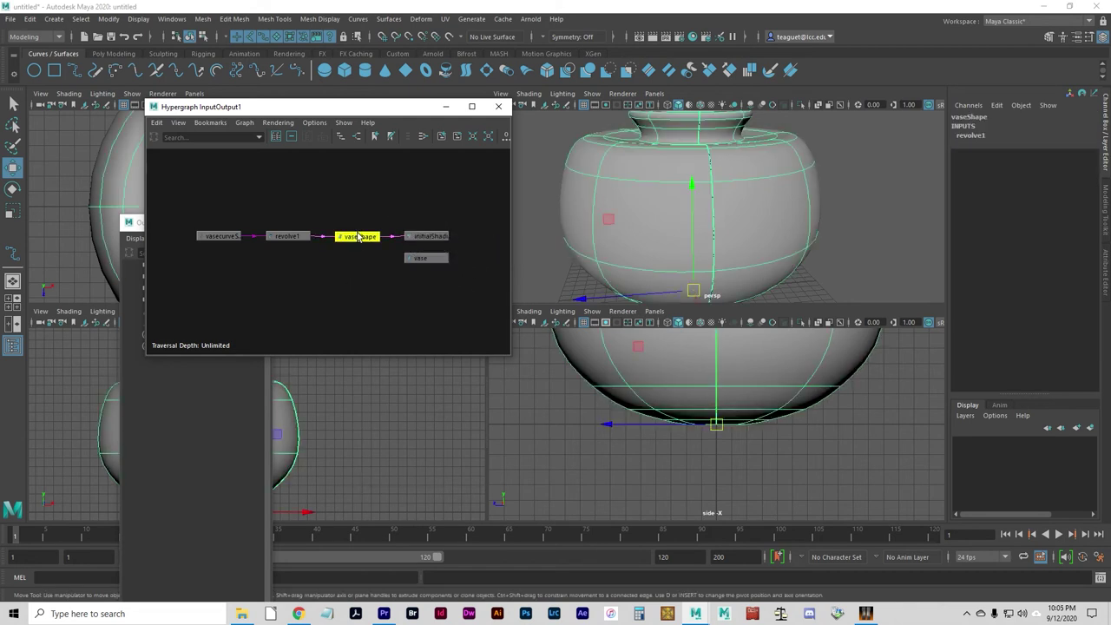
left_click(223, 237)
left_click(282, 238)
left_click(346, 238)
left_click(286, 238)
left_click(214, 236)
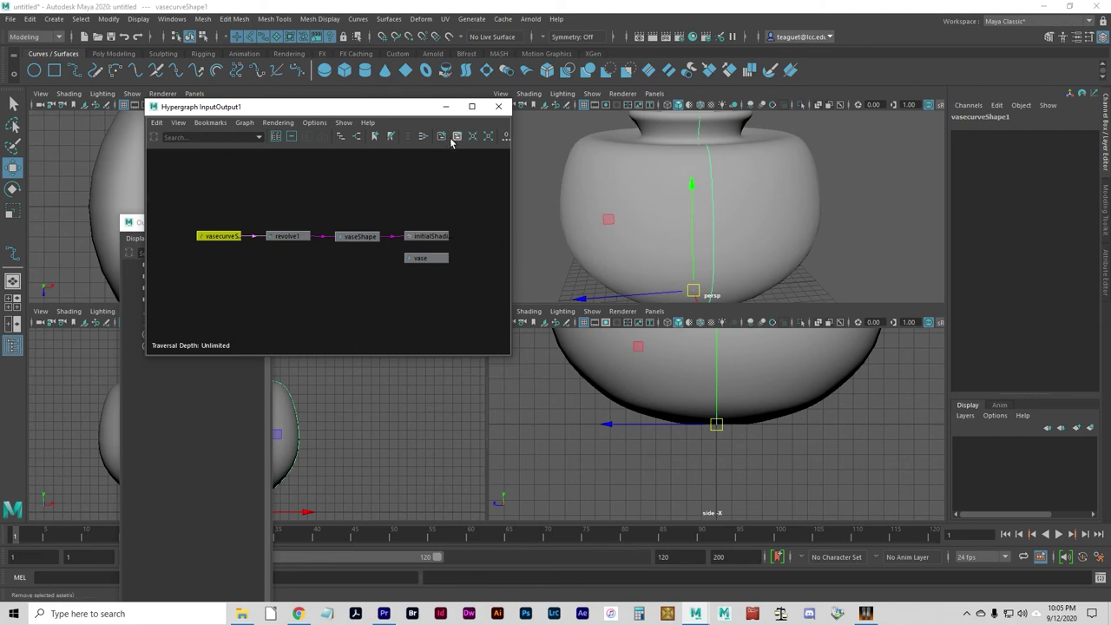
Step: Select vasecurveShape1, frame the vase, and pull one profile control point outward
left_click_drag(391, 115, 382, 172)
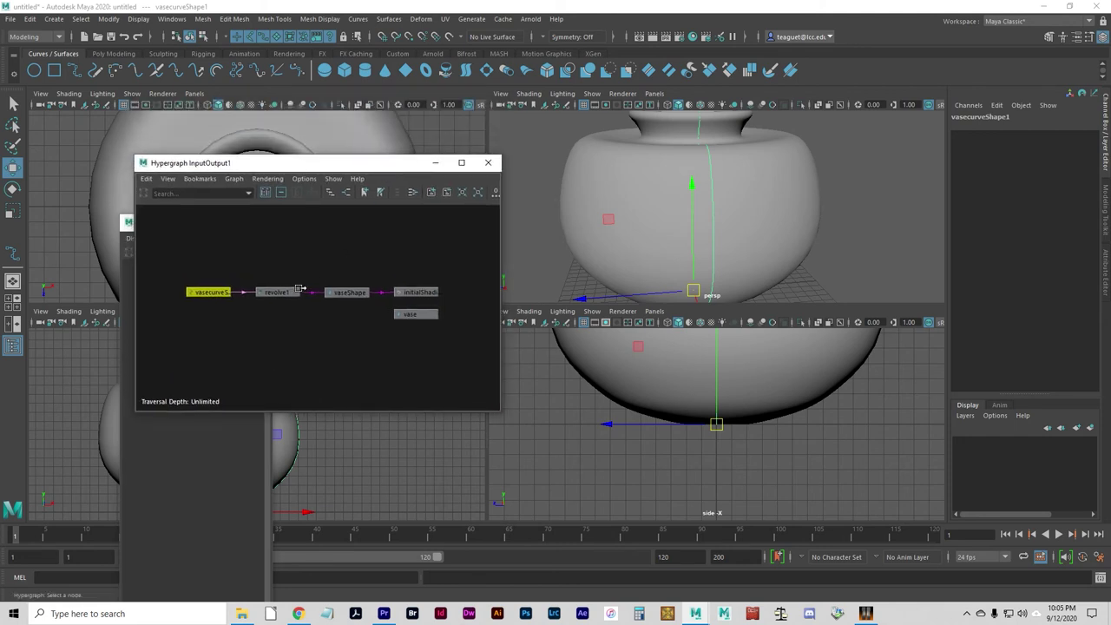
left_click(209, 294)
left_click_drag(780, 199, 640, 245, "alt")
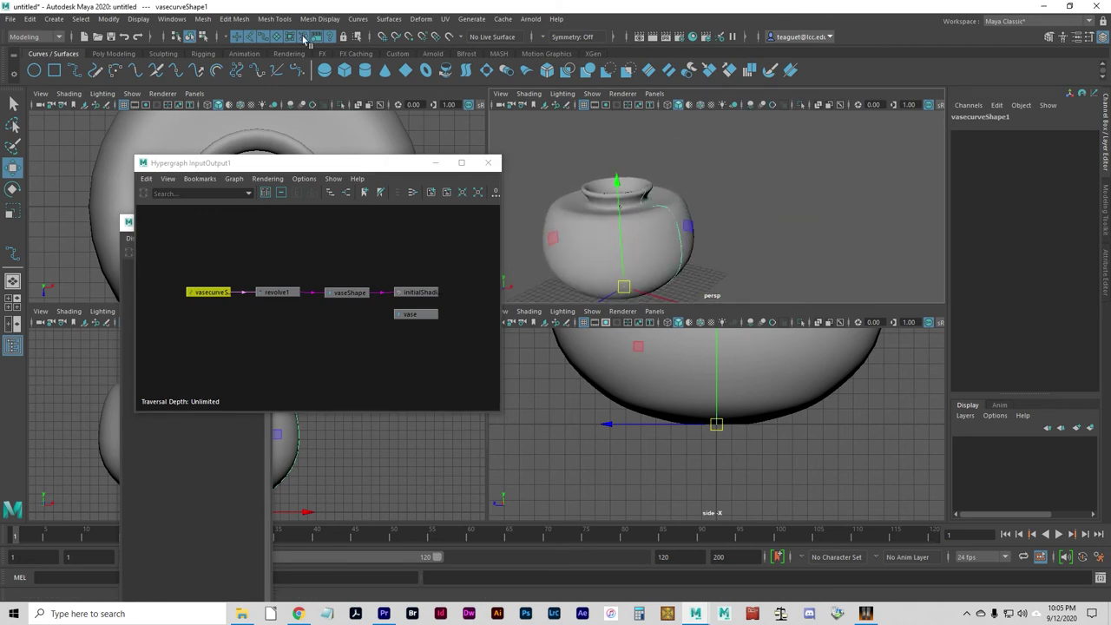
left_click(202, 37)
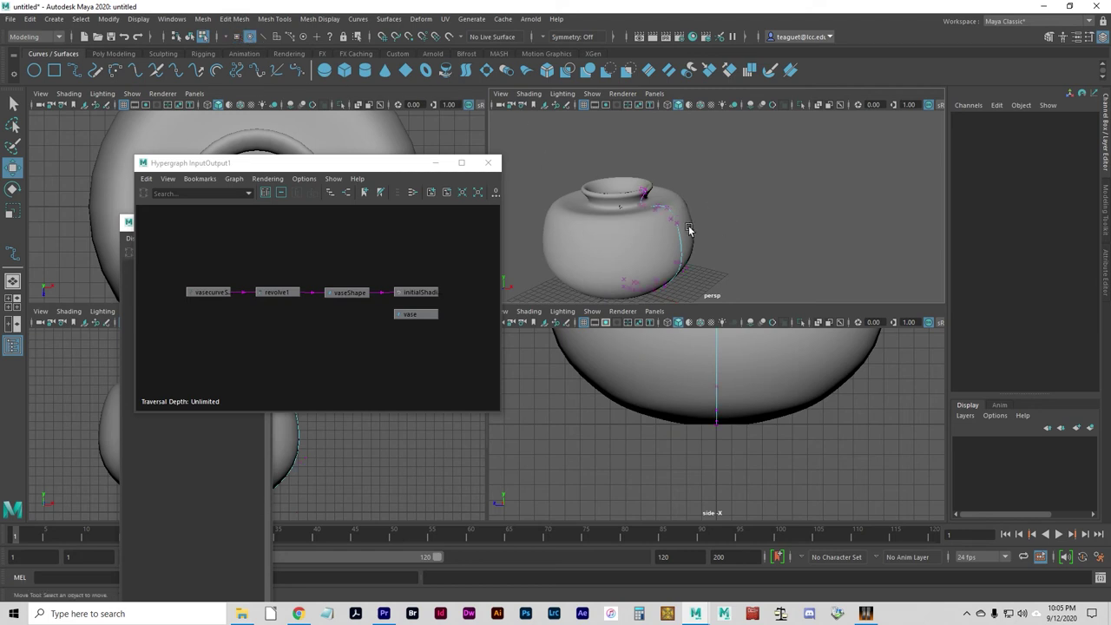
key("f")
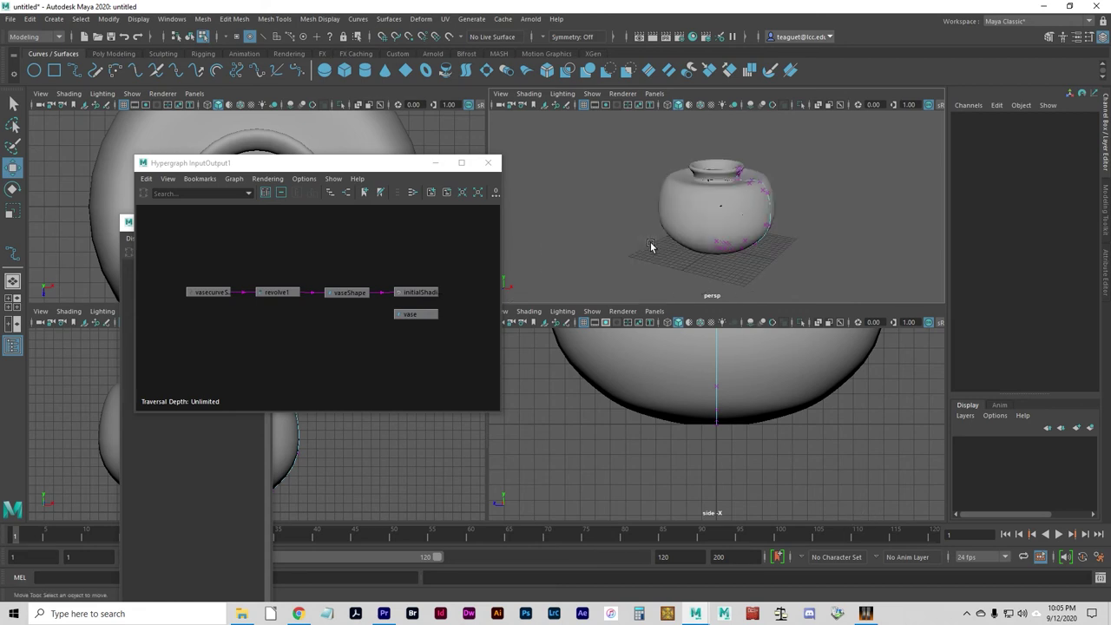
right_click_drag(676, 254, 765, 242, "alt")
right_click_drag(782, 199, 716, 259, "alt")
left_click(836, 194)
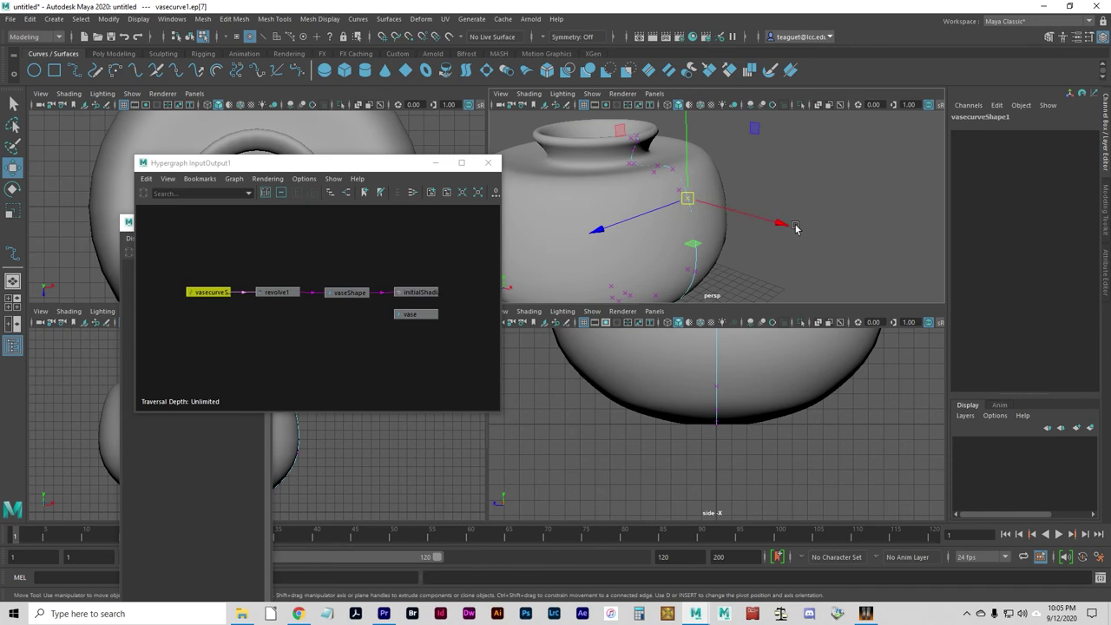
left_click_drag(787, 224, 833, 235)
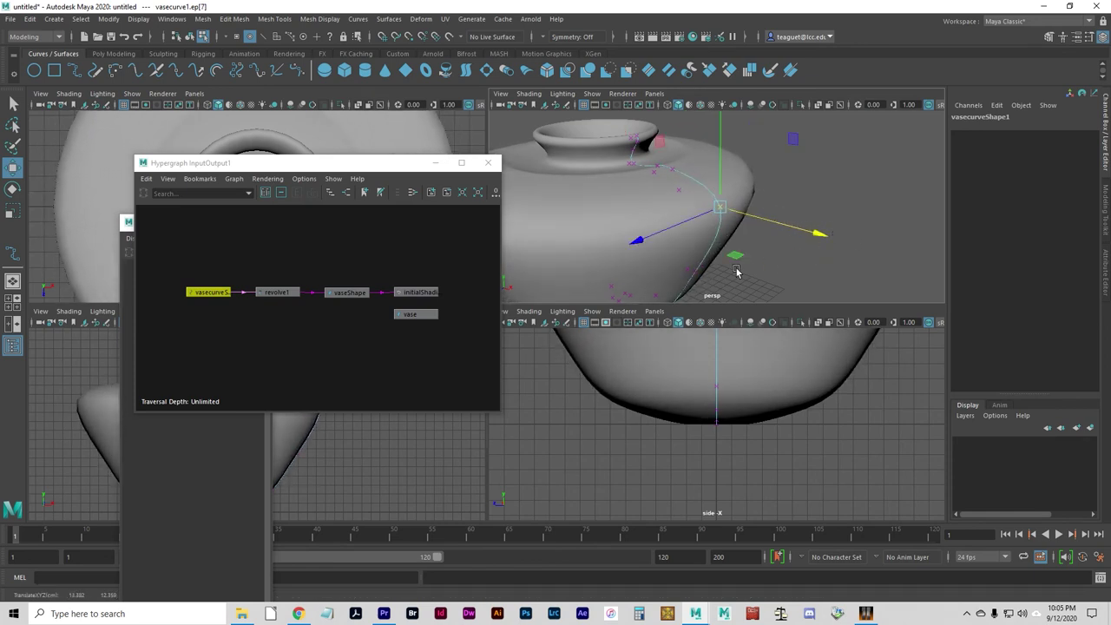
Step: Select shoulder edit point ep[8], trace its history nodes, and drag it inward
left_click(673, 170)
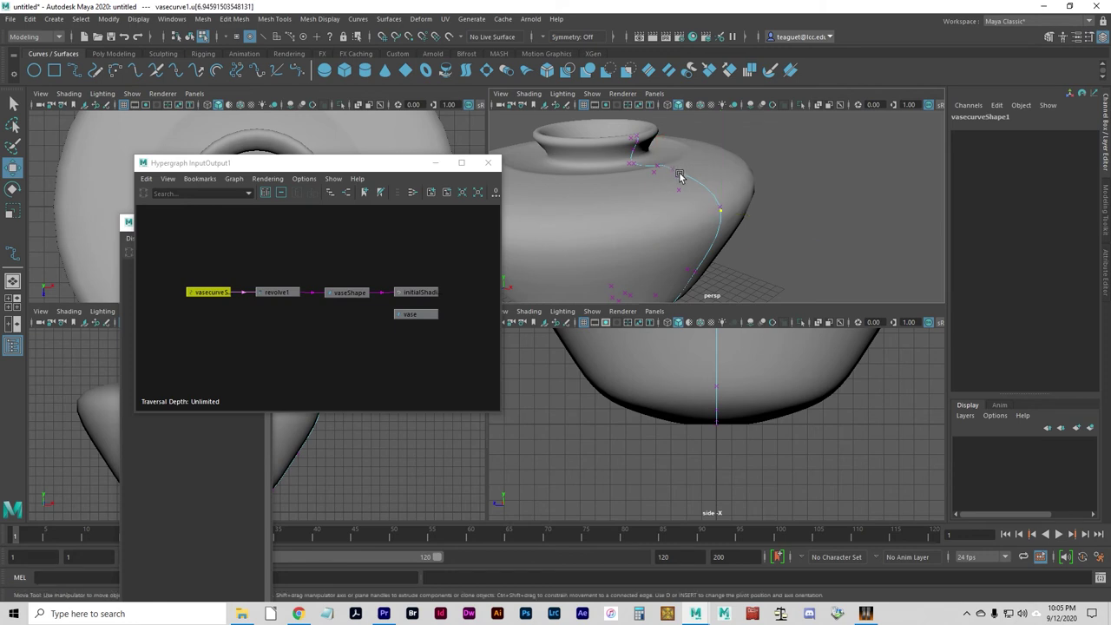
left_click(674, 170)
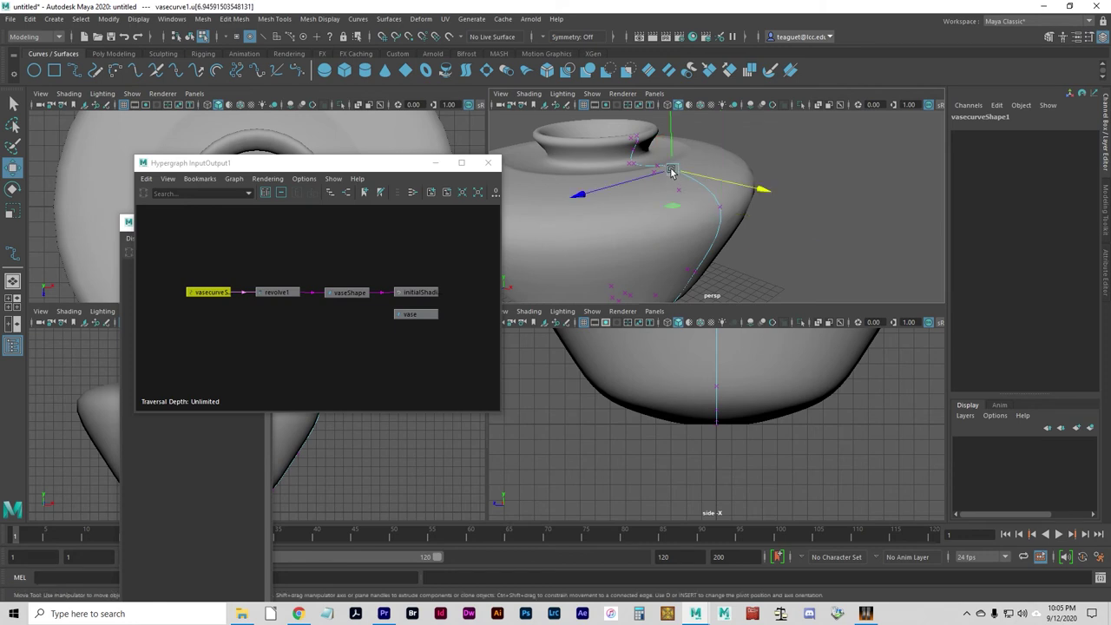
left_click(211, 292)
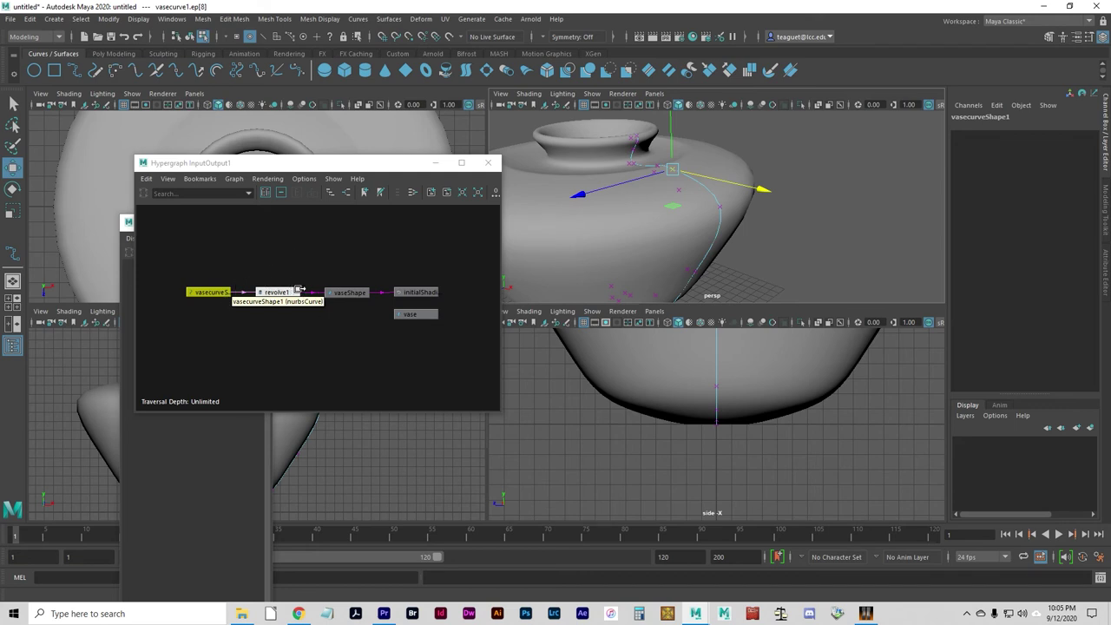
left_click(352, 293)
left_click(221, 293)
left_click(272, 293)
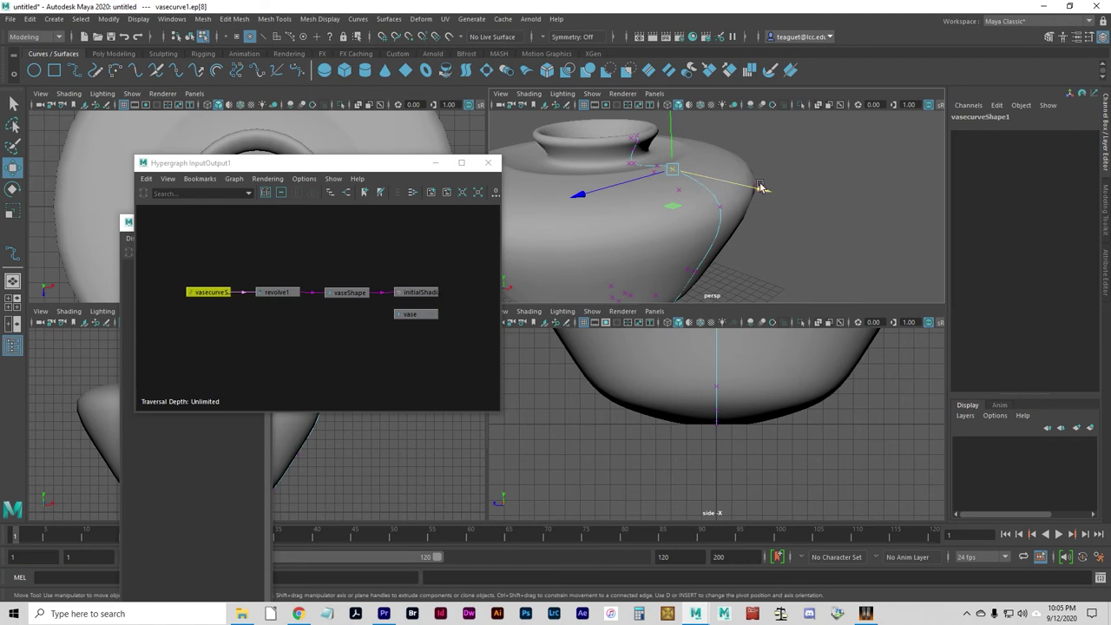
left_click_drag(766, 191, 807, 207)
mouse_move(705, 154)
left_mouse_down()
mouse_move(705, 143)
mouse_move(705, 172)
mouse_move(704, 161)
left_mouse_up()
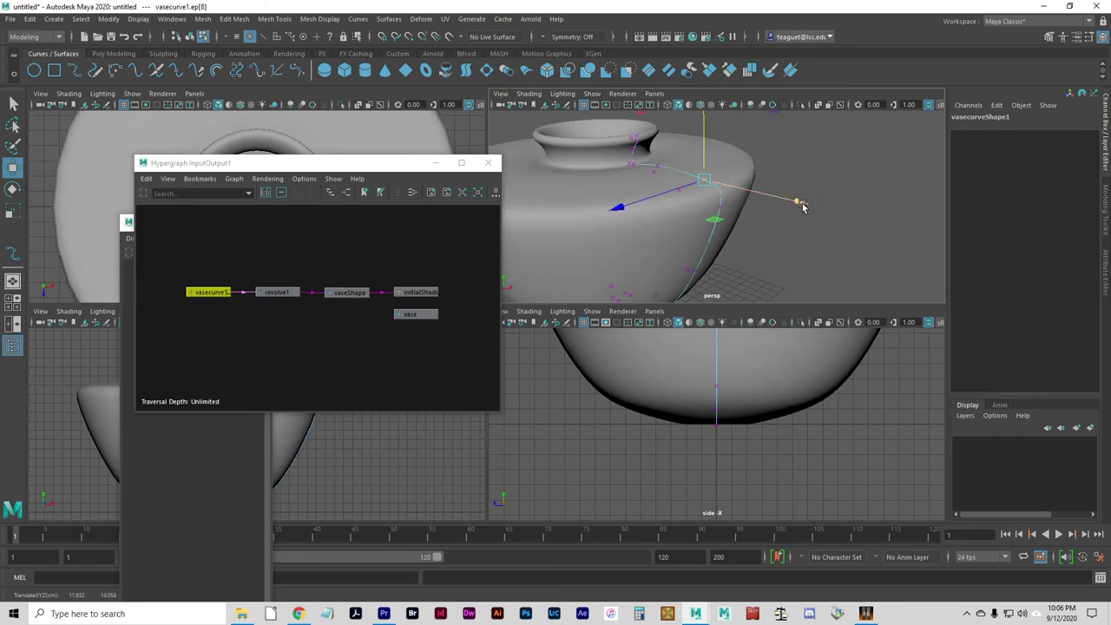
left_click_drag(801, 206, 782, 198)
left_click_drag(782, 243, 641, 279, "alt")
Step: Select inner-rim edit point ep[19] from above the opening and raise it along Y
right_click_drag(641, 280, 781, 288, "alt")
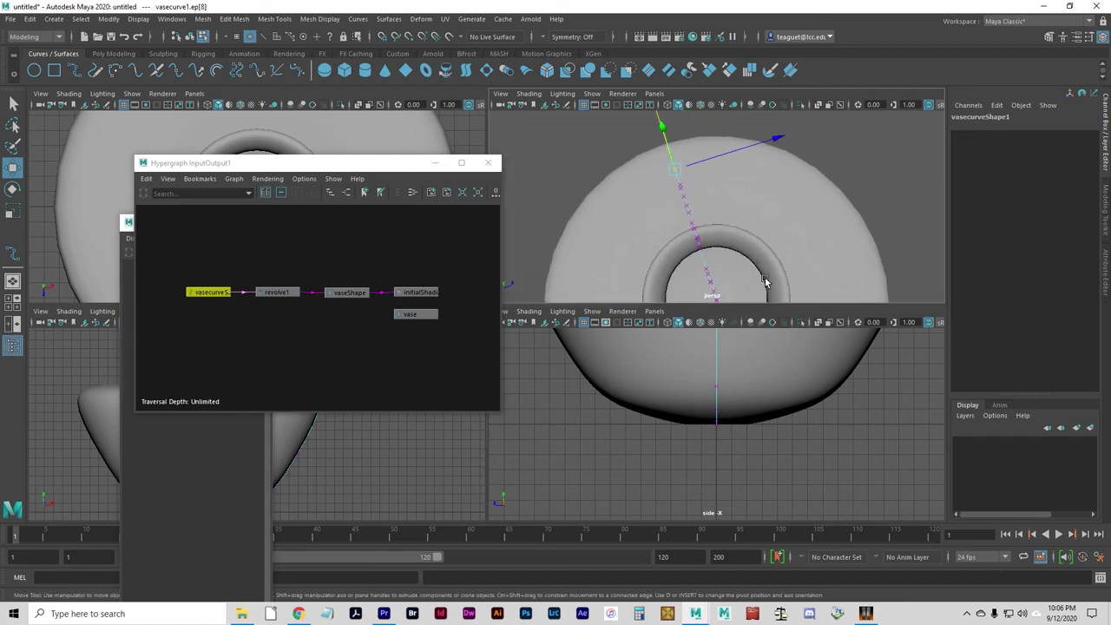
left_click_drag(764, 279, 598, 231, "alt")
left_click_drag(721, 248, 762, 230, "alt")
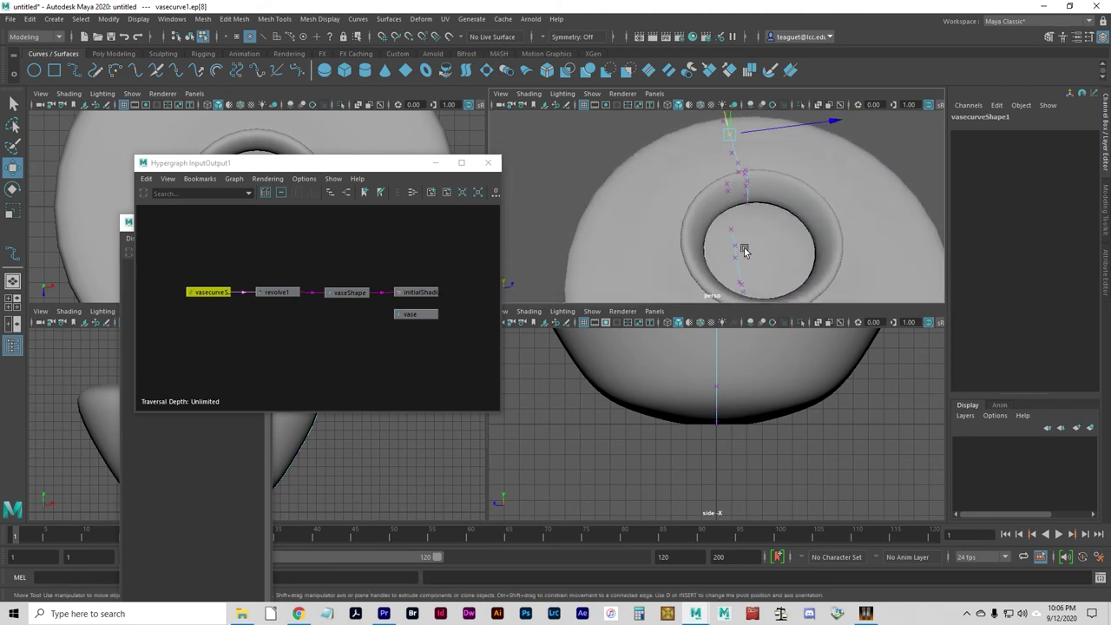
left_click(739, 246)
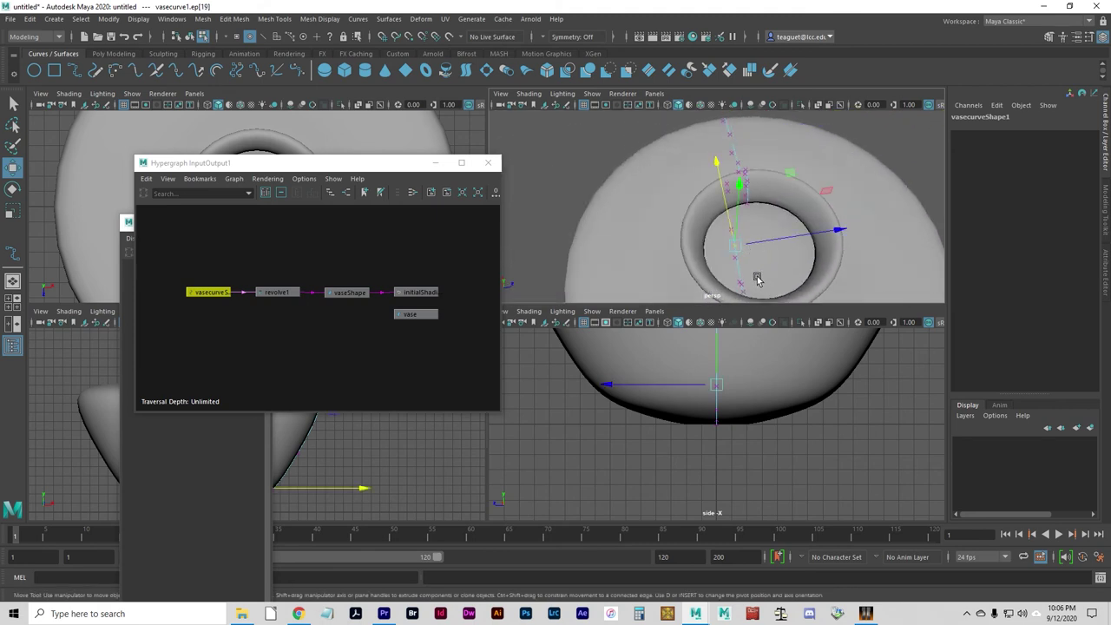
left_click(744, 189)
key("ctrl+z")
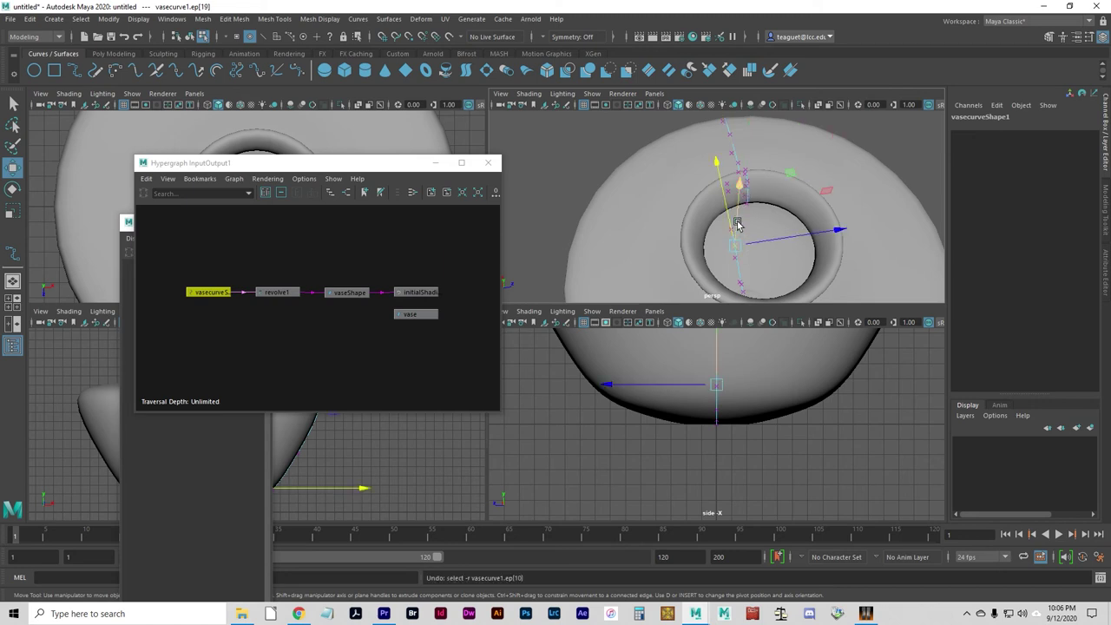
left_click_drag(737, 225, 730, 202)
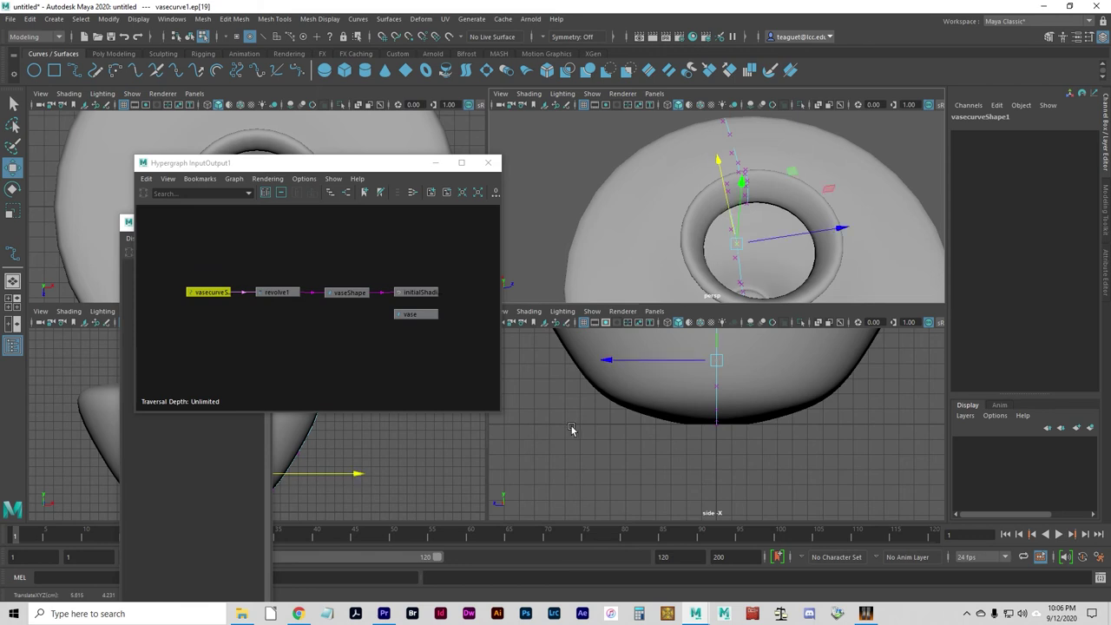
left_click_drag(633, 439, 734, 423, "alt")
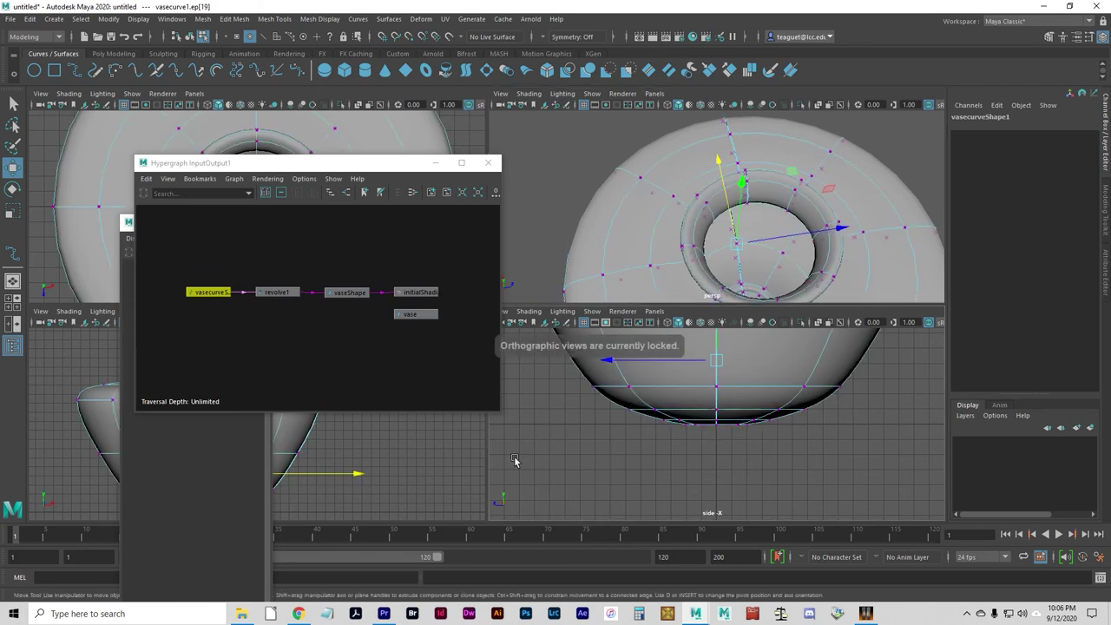
Step: Select the vase's shape node and preview it in rough (1), then smooth (3) display
left_click(337, 294)
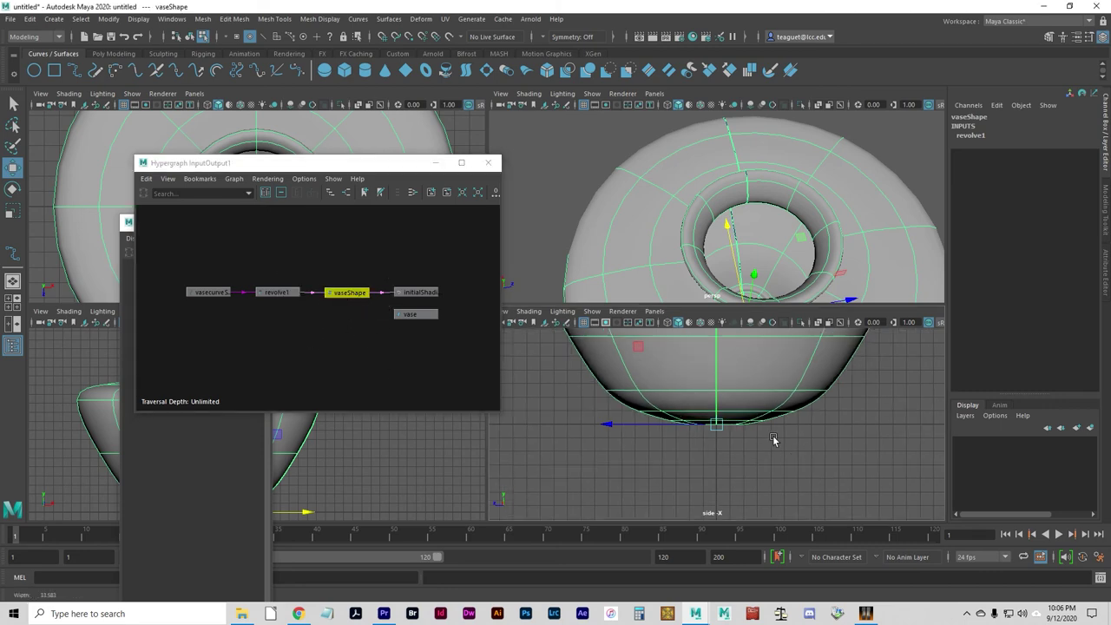
middle_click_drag(735, 421, 704, 513, "alt")
scroll(731, 426, "down", 2)
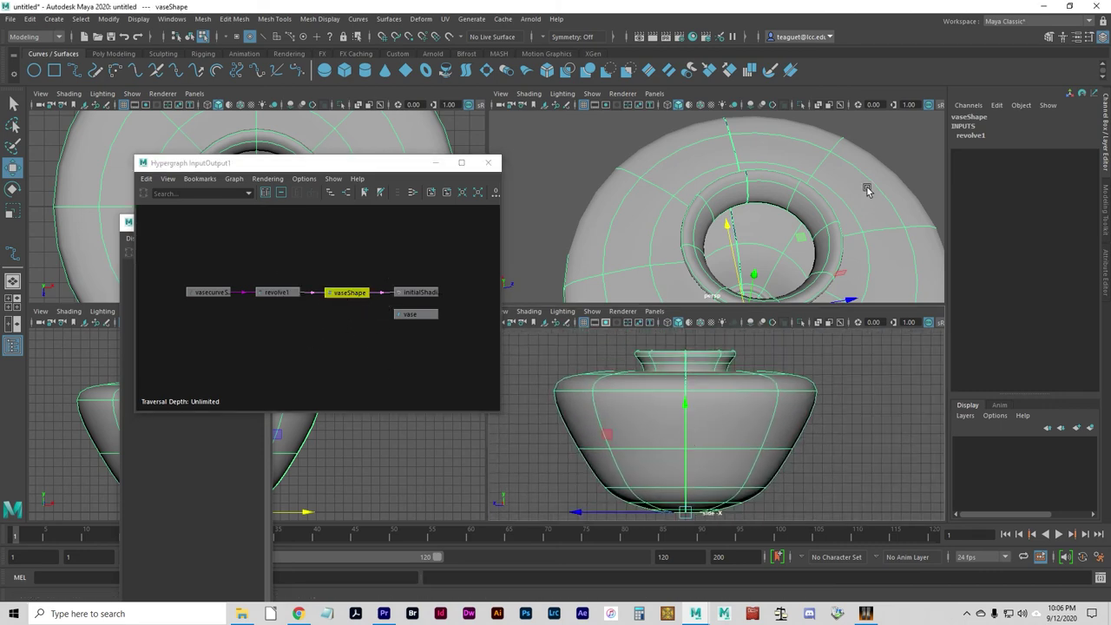
left_click_drag(785, 260, 788, 255, "alt")
right_click_drag(789, 255, 640, 238, "alt")
left_click_drag(640, 238, 709, 238, "alt")
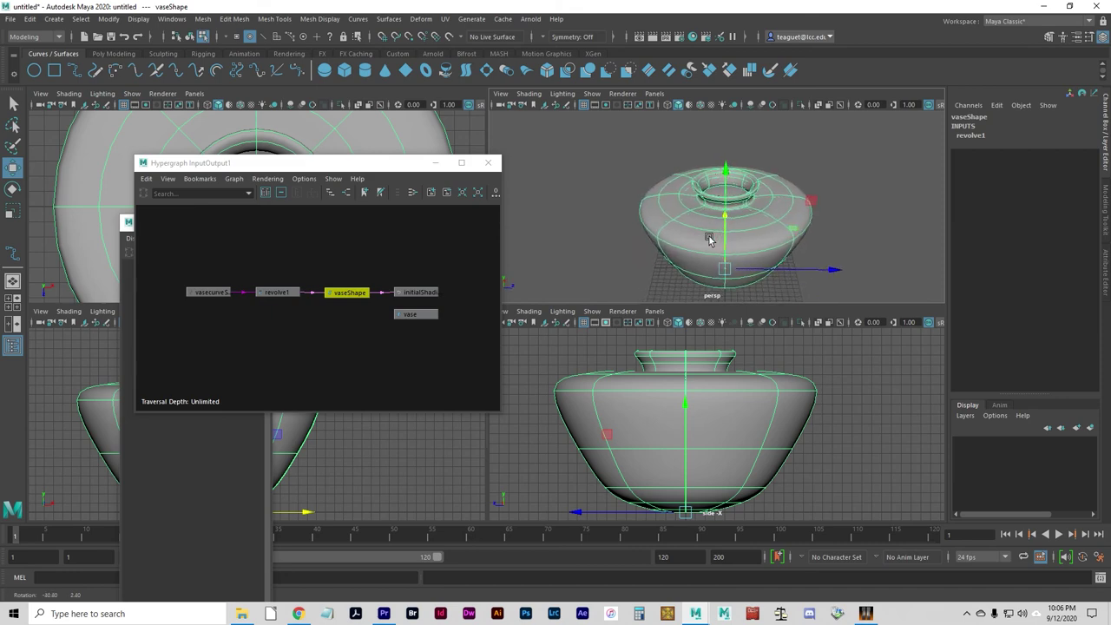
key("1")
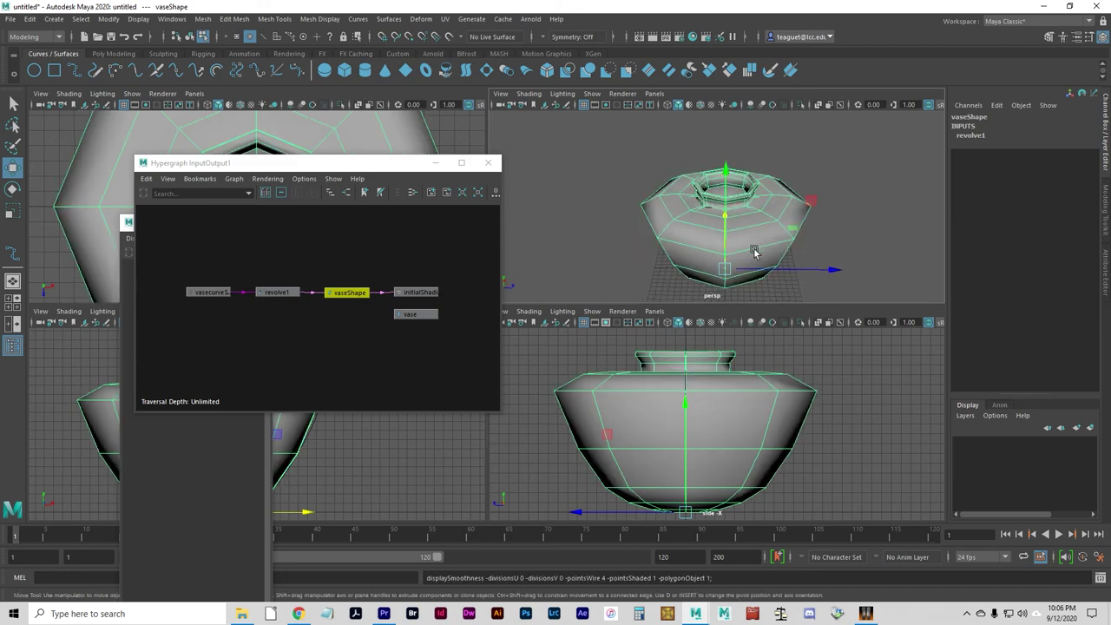
key("3")
Step: Zoom in to look down into the vase opening up close, then return to an oblique view
left_click_drag(754, 251, 628, 223, "alt")
right_click_drag(738, 205, 688, 244, "alt")
left_click_drag(604, 208, 660, 217, "alt")
right_click_drag(660, 217, 695, 260, "alt")
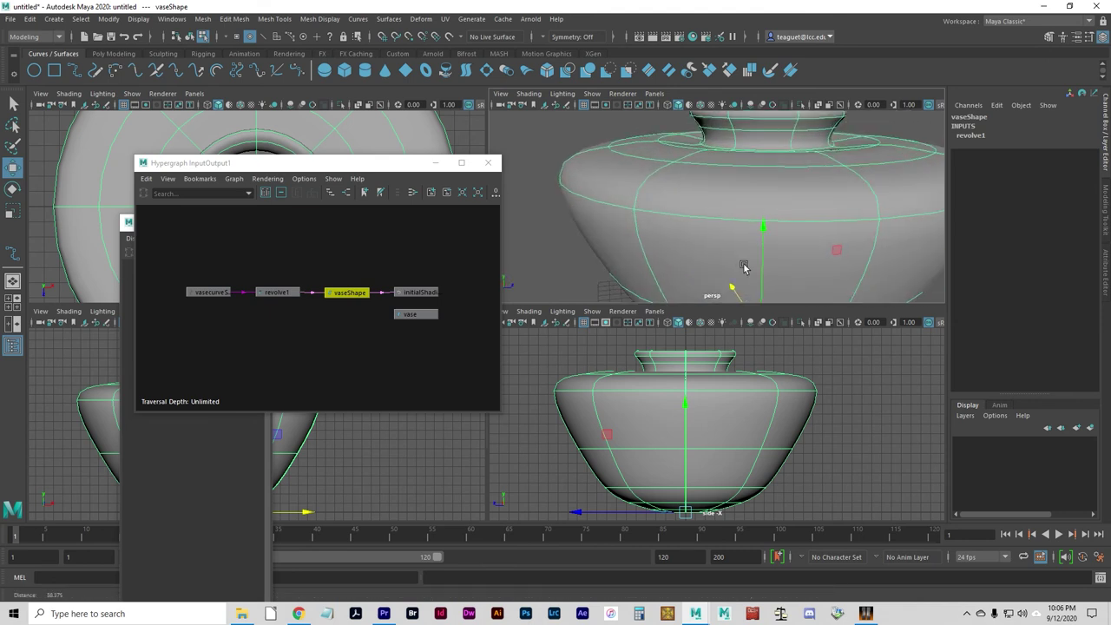
left_click_drag(694, 260, 652, 240, "alt")
scroll(832, 252, "down", 3)
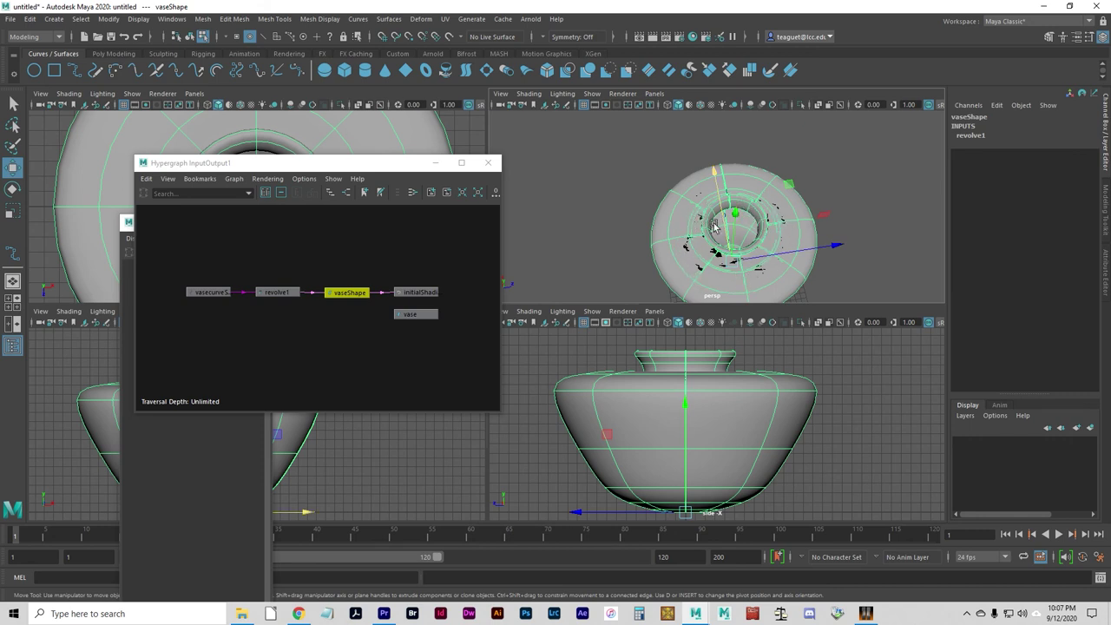
left_click_drag(699, 246, 676, 233, "alt")
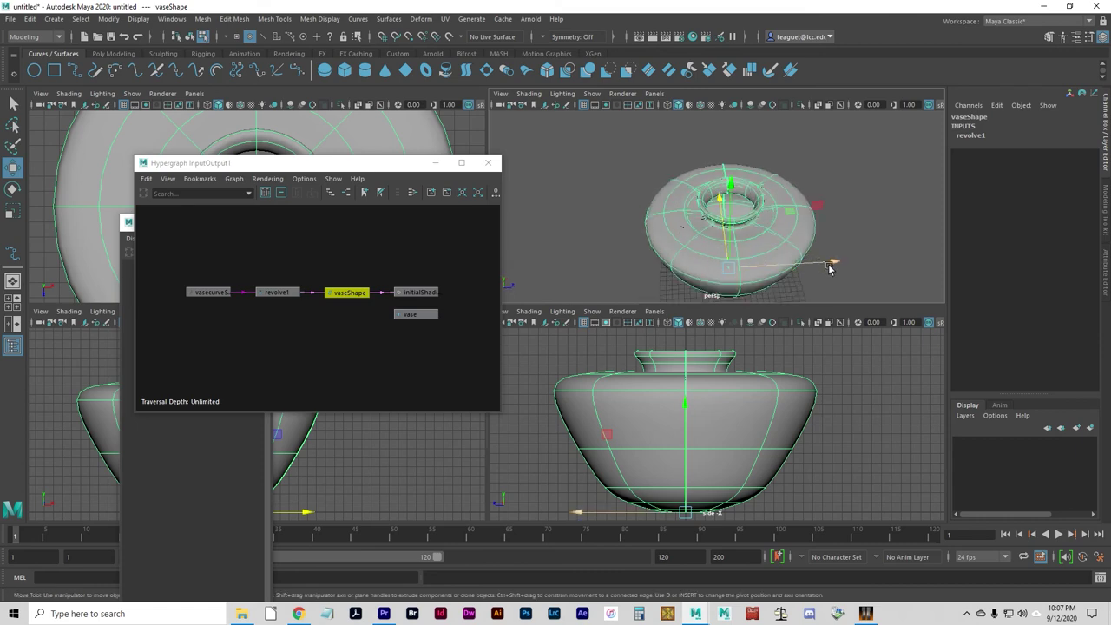
Step: Move the vase, then undo the move and the recent reshaping
left_click_drag(831, 265, 803, 251)
key("ctrl+z")
key("ctrl+z")
key("ctrl+z")
key("ctrl+z")
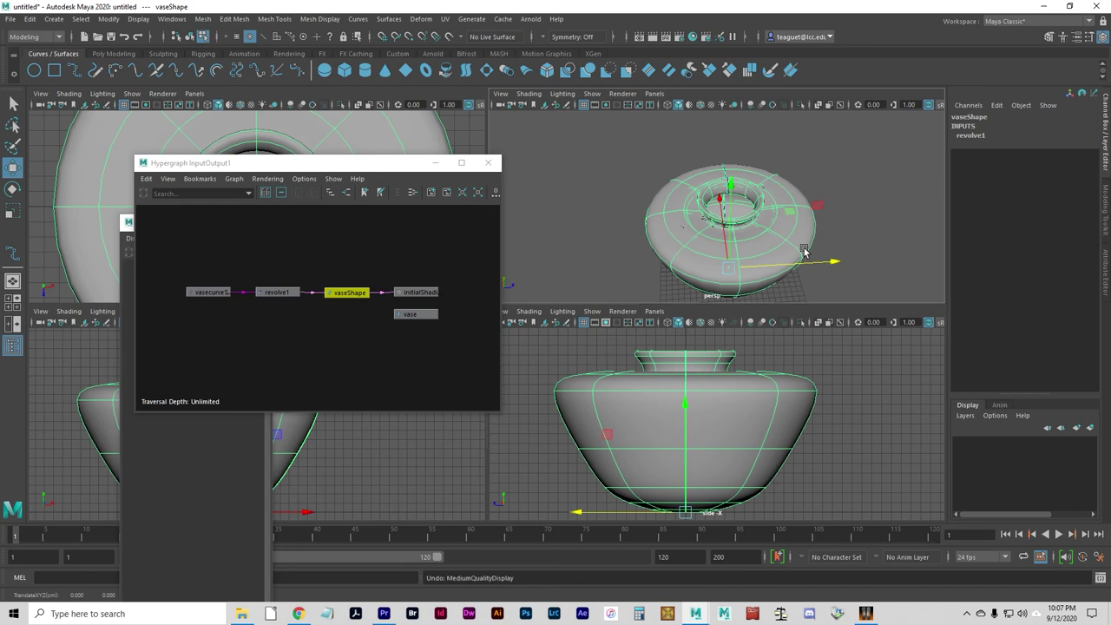
key("ctrl+z")
key("ctrl+z")
key("ctrl+z")
key("ctrl+z")
key("ctrl+z")
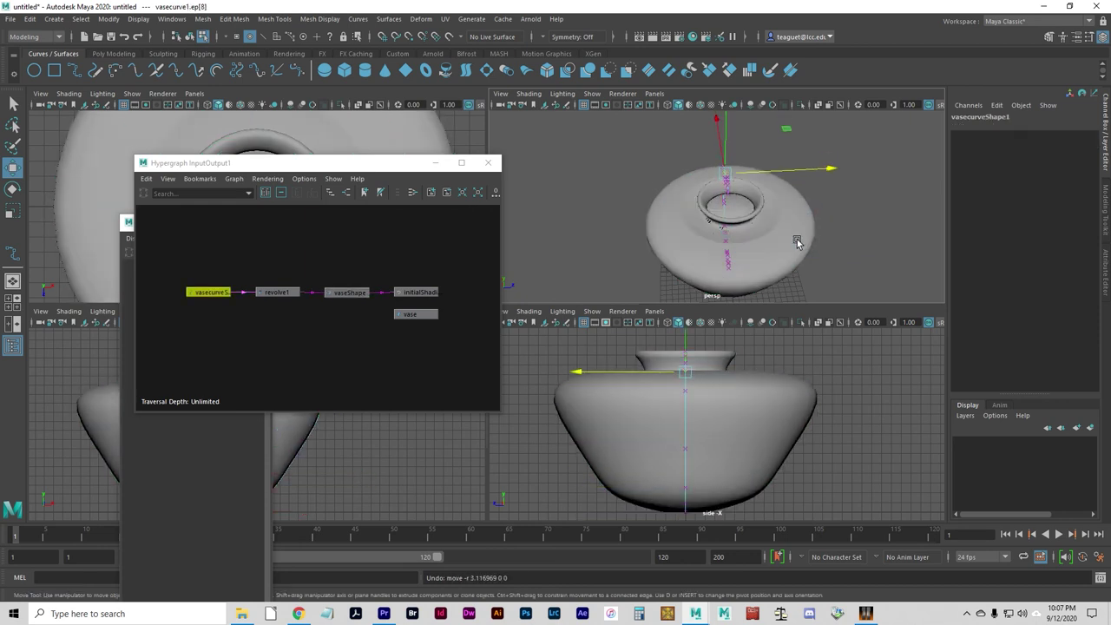
Step: Undo back to the rounder vase shape and render a test frame of it
key("ctrl+z")
key("ctrl+z")
key("ctrl+z")
key("ctrl+z")
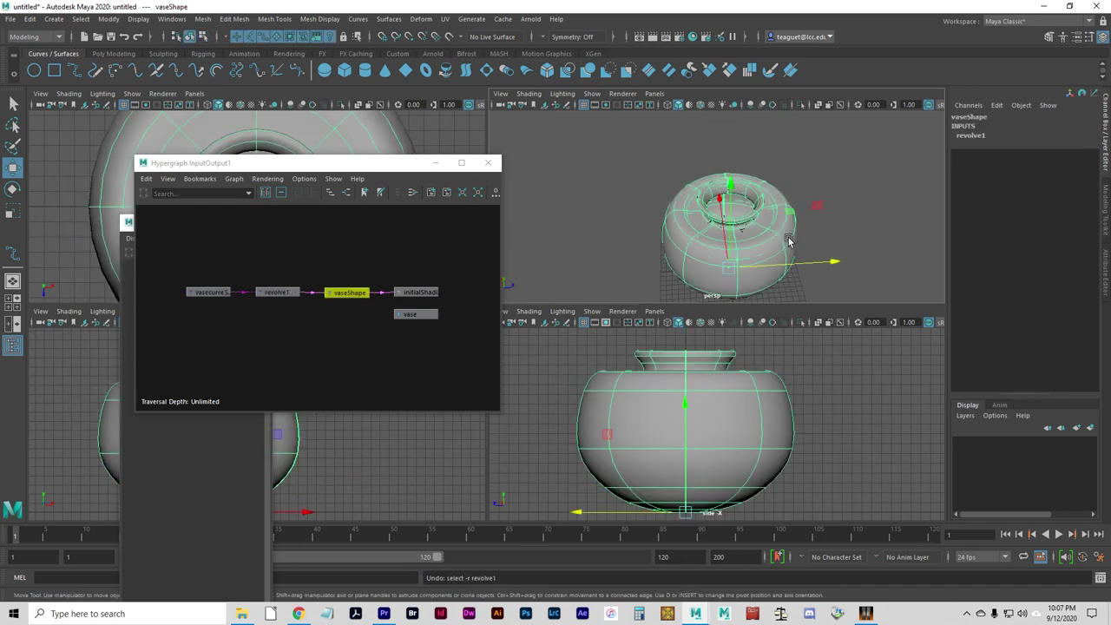
key("ctrl+z")
key("ctrl+z")
key("ctrl+z")
key("ctrl+z")
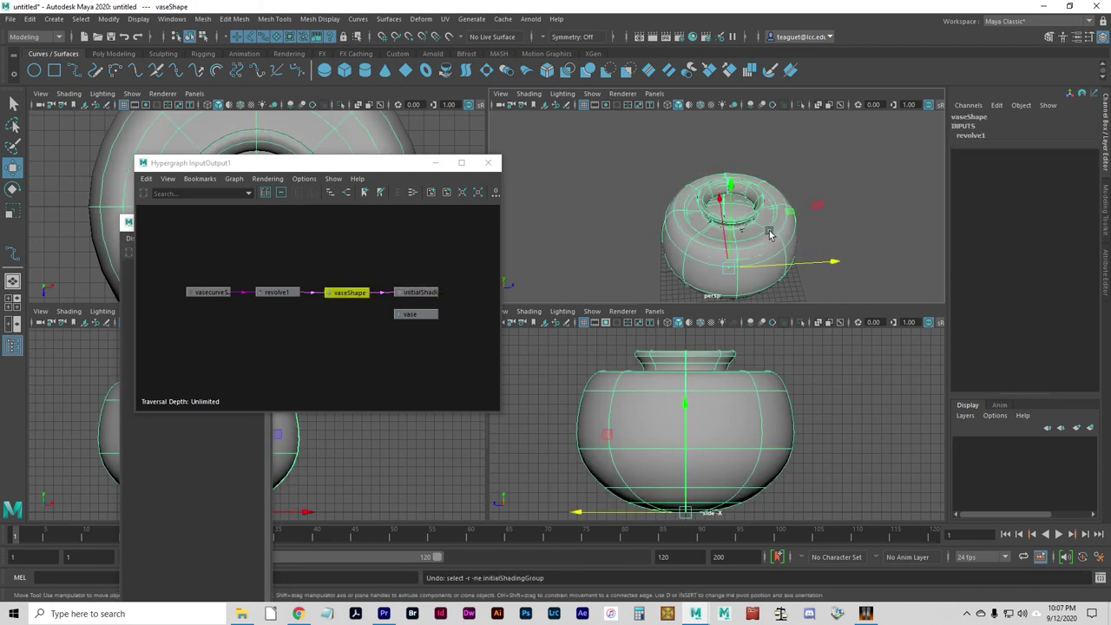
left_click(653, 36)
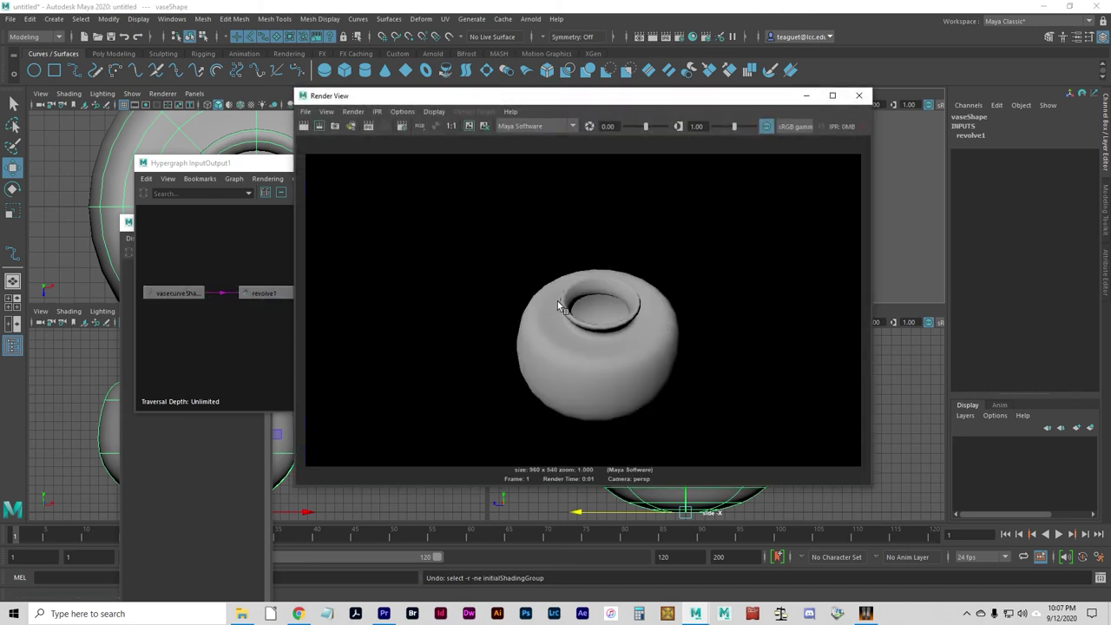
left_click(859, 96)
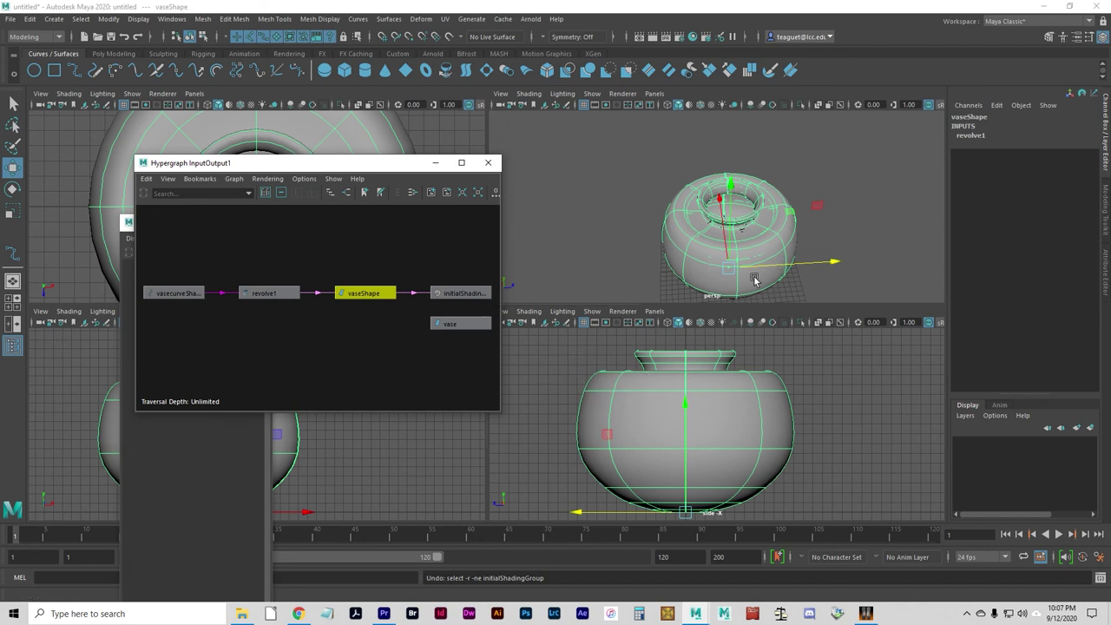
Step: Reselect the vase and compare low-poly (1) and smooth (3) display, ending on low-poly
left_click(623, 228)
left_click(694, 229)
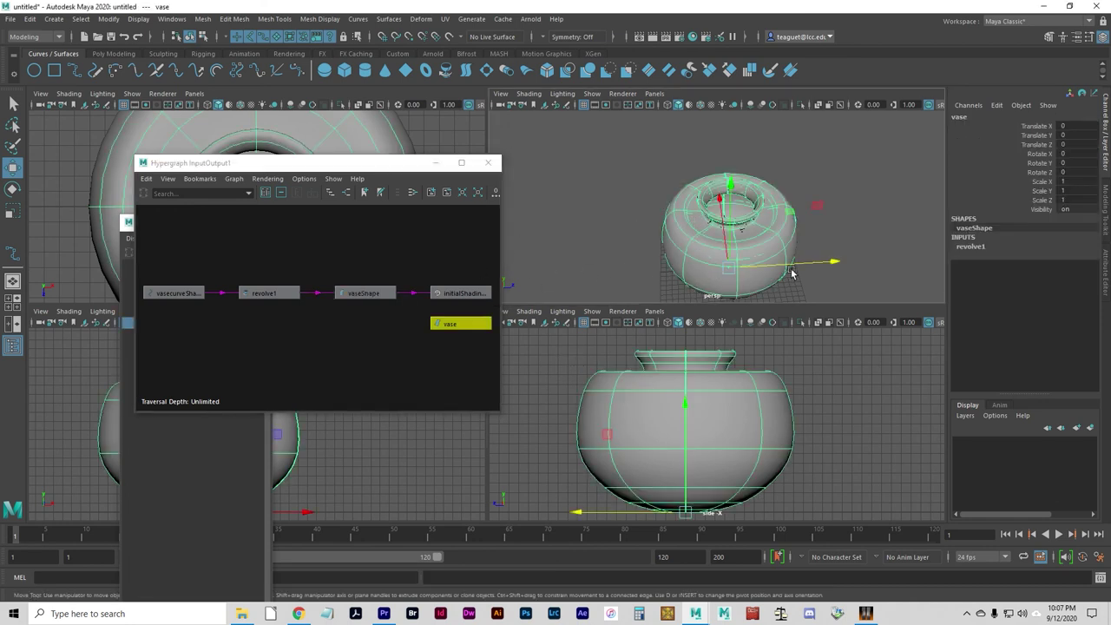
left_click_drag(792, 272, 701, 267, "alt")
left_click_drag(556, 227, 620, 232, "alt")
key("1")
key("3")
left_click_drag(640, 240, 785, 220, "alt")
key("1")
left_click_drag(613, 203, 588, 199, "alt")
scroll(645, 198, "up", 3)
key("3")
key("1")
Step: Render the vase again, then close the Render View and the Hypergraph
left_click(653, 38)
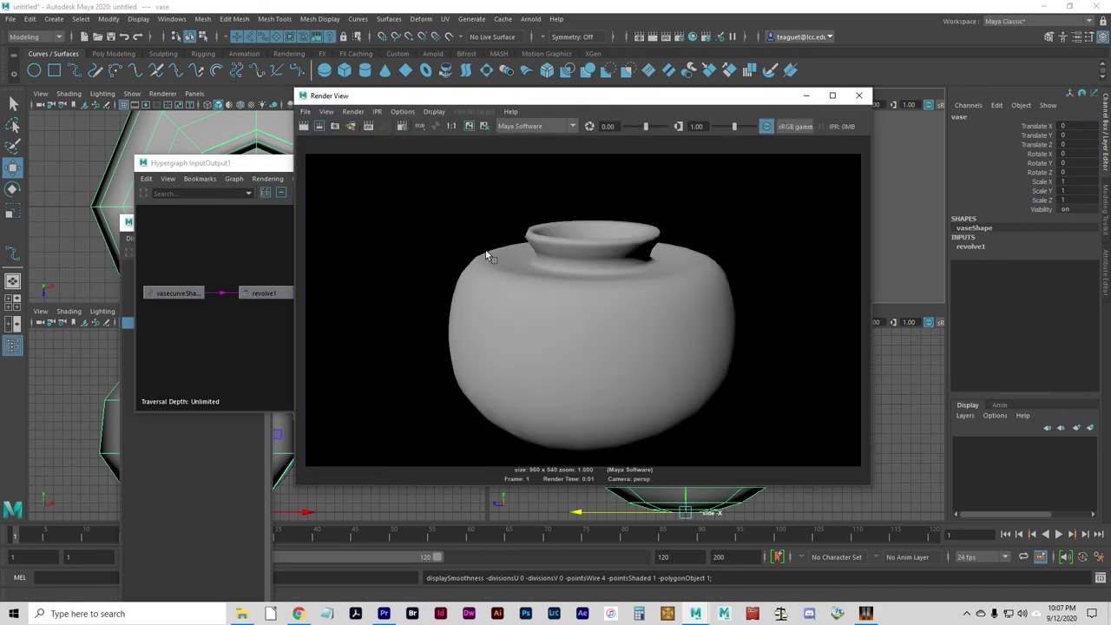
left_click(858, 95)
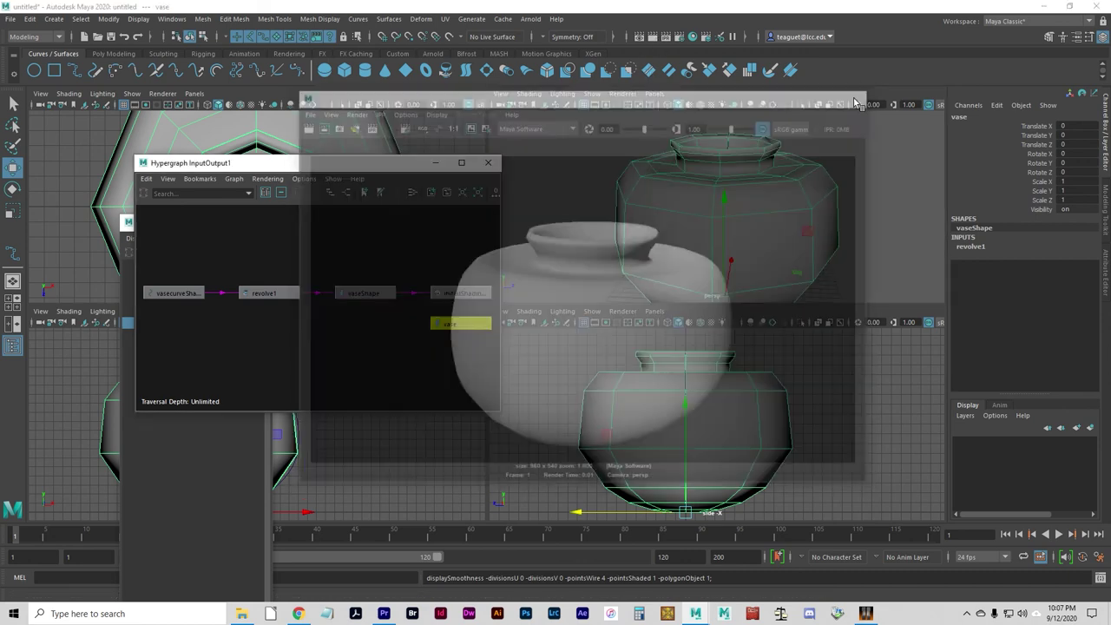
left_click(488, 162)
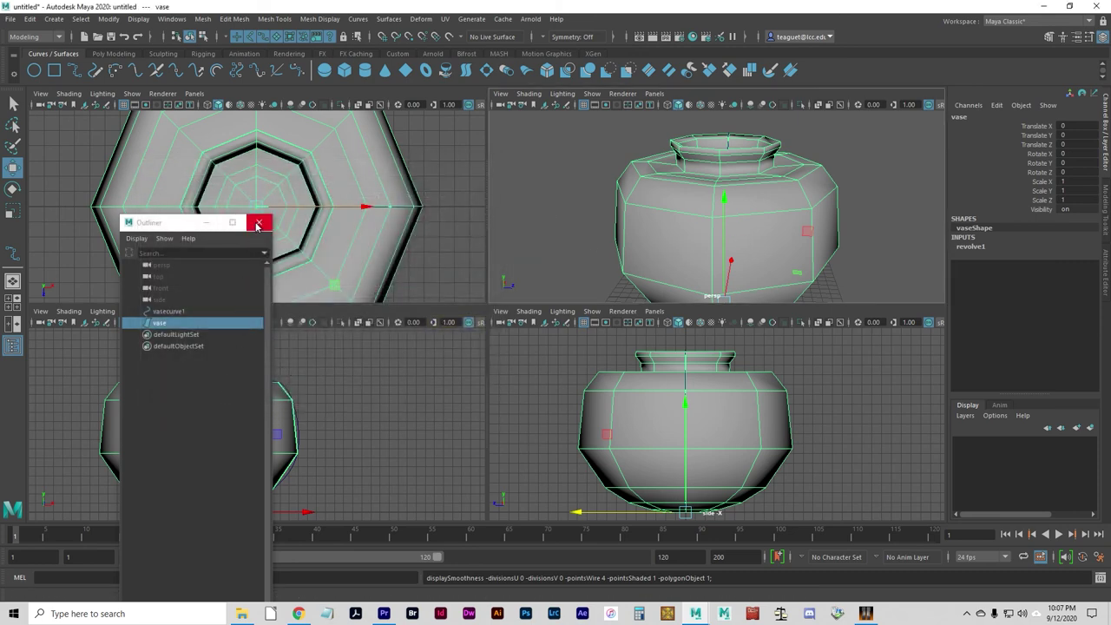
Step: Close the Outliner and start a new scene without saving the vase, then return to the enlarged front view
left_click(258, 224)
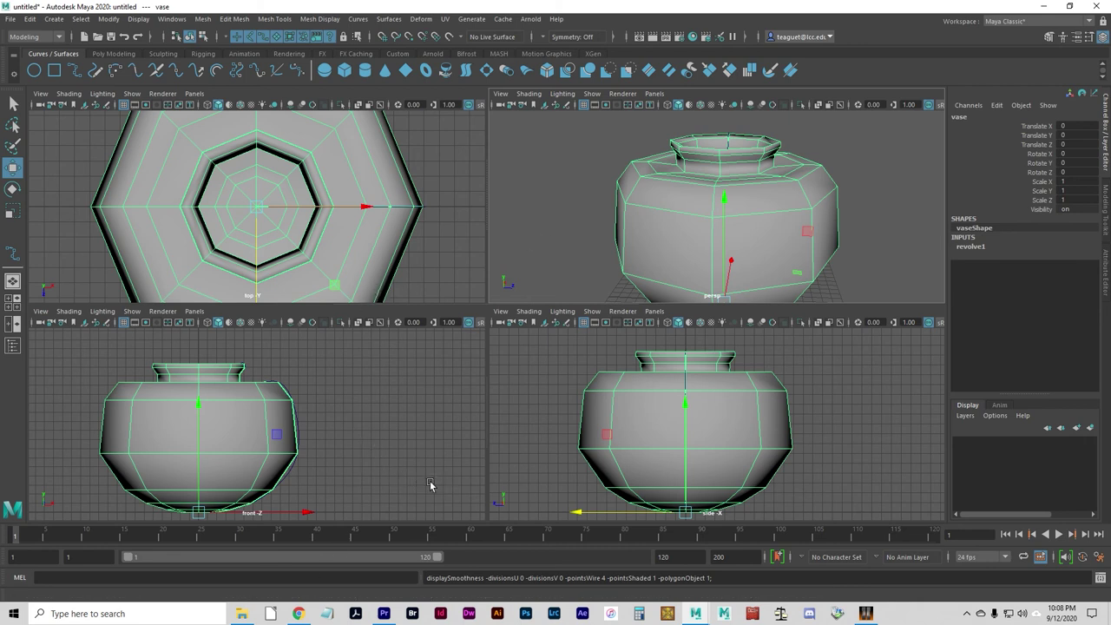
scroll(322, 235, "down", 2)
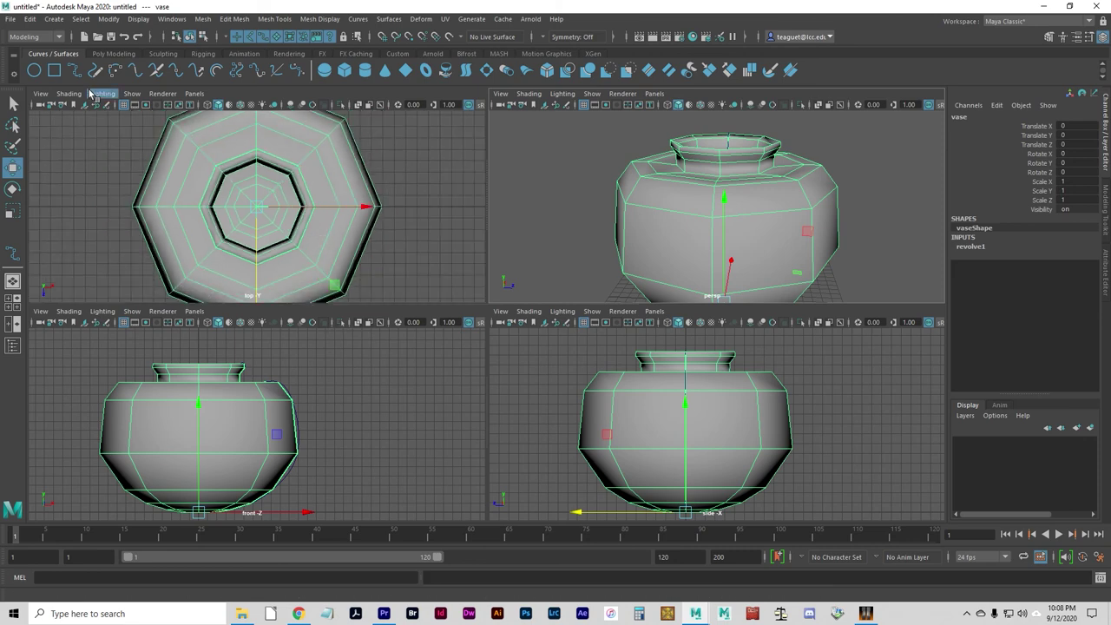
left_click(9, 19)
mouse_move(29, 19)
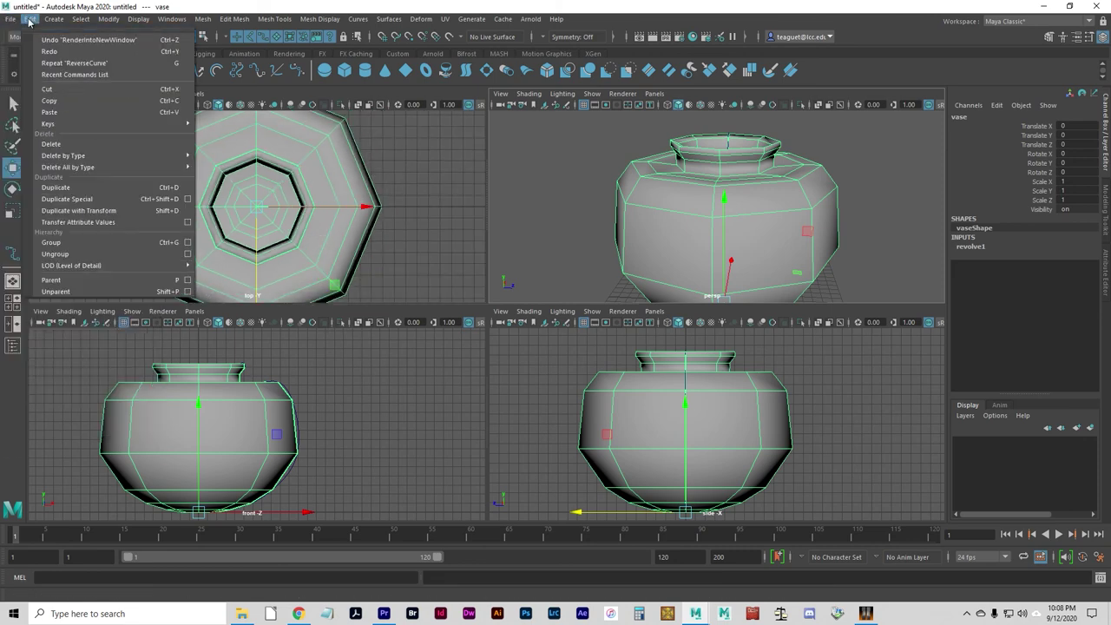
left_click(11, 41)
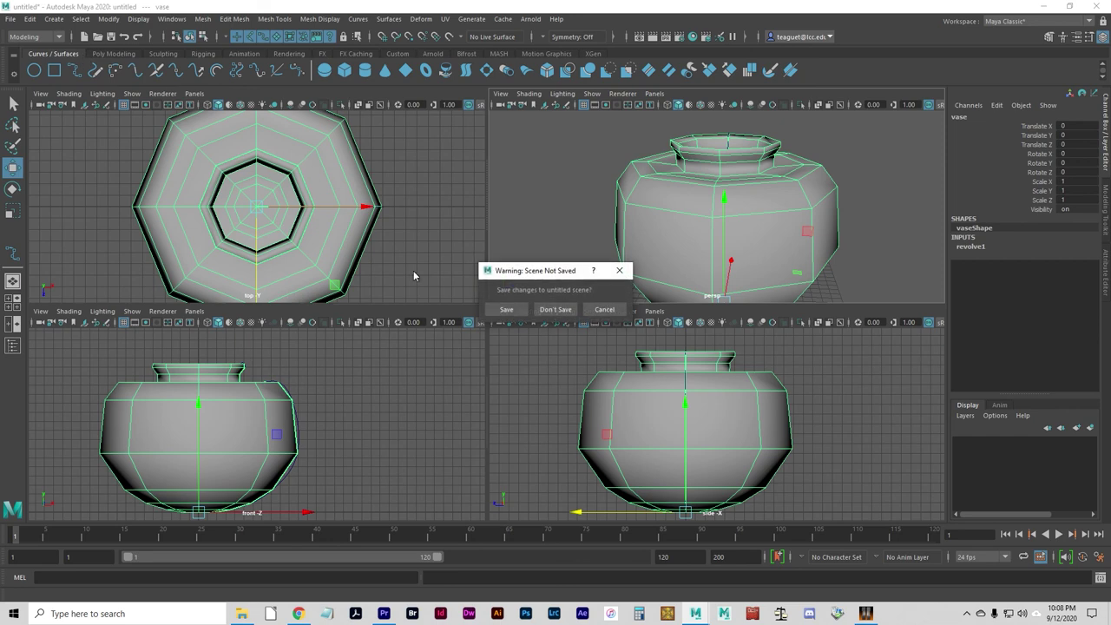
left_click(556, 312)
key("space")
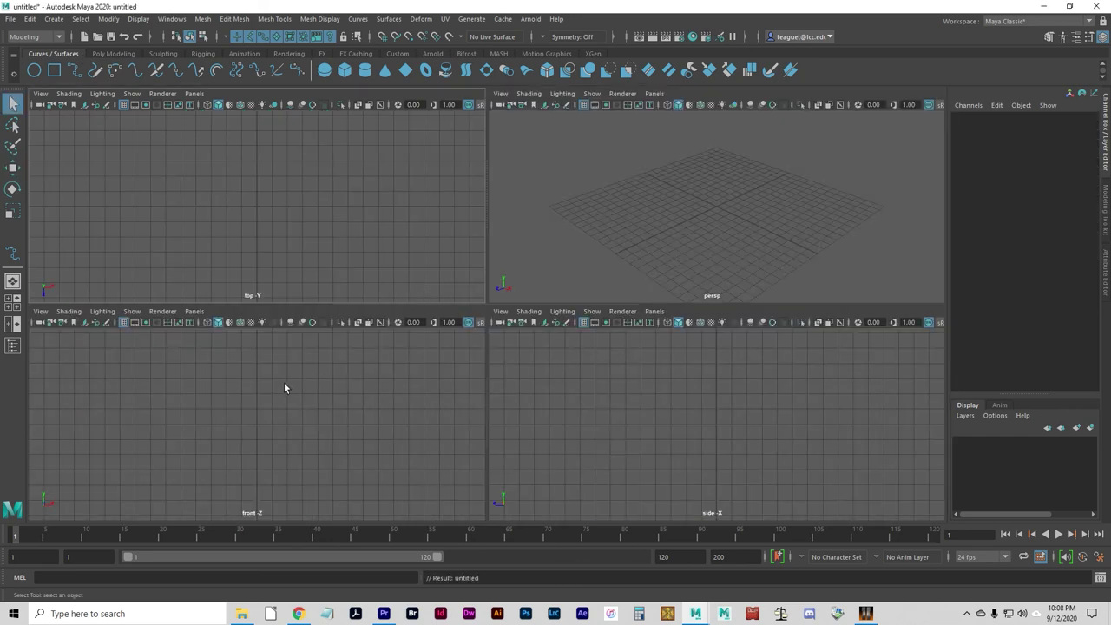
key("space")
Step: Activate Create > Curve Tools > Bezier Curve Tool and adjust the front view zoom
middle_click_drag(553, 362, 442, 386, "alt")
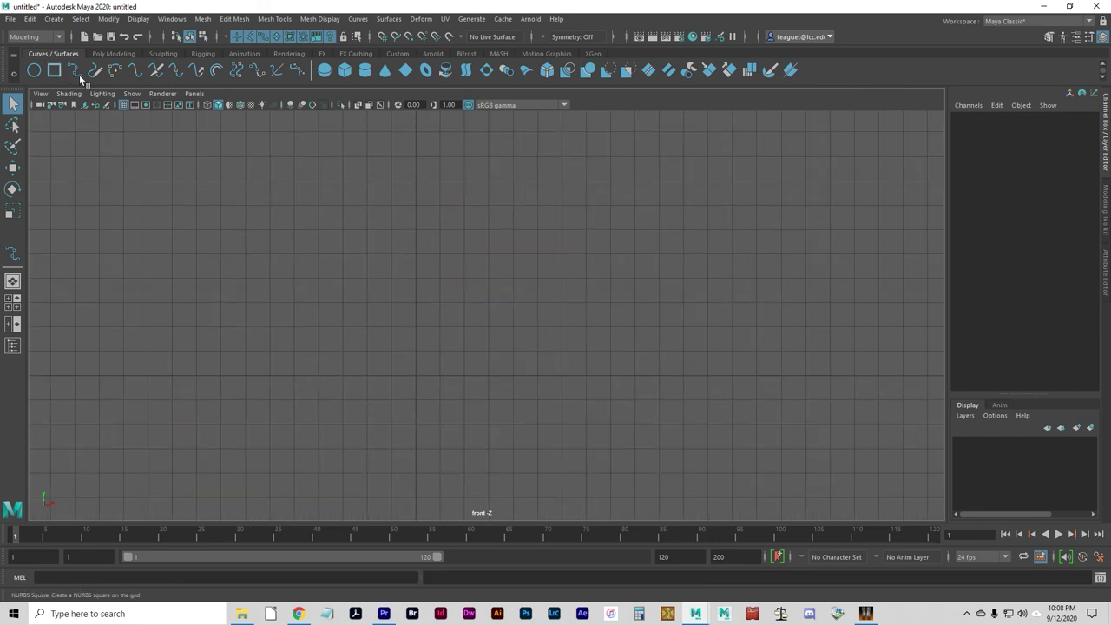
left_click(53, 20)
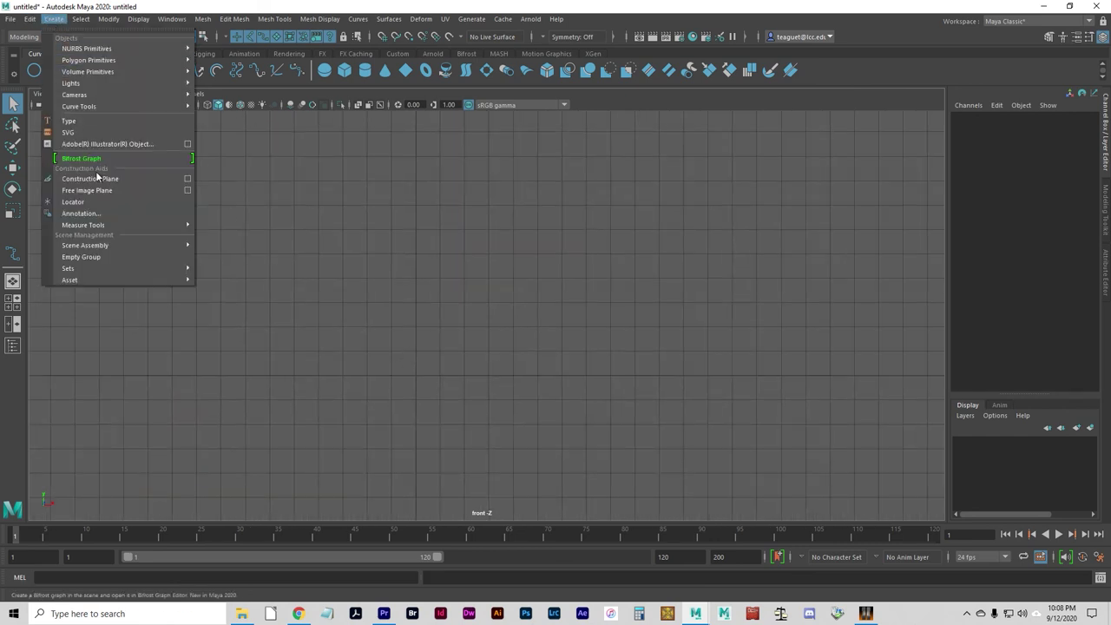
mouse_move(70, 62)
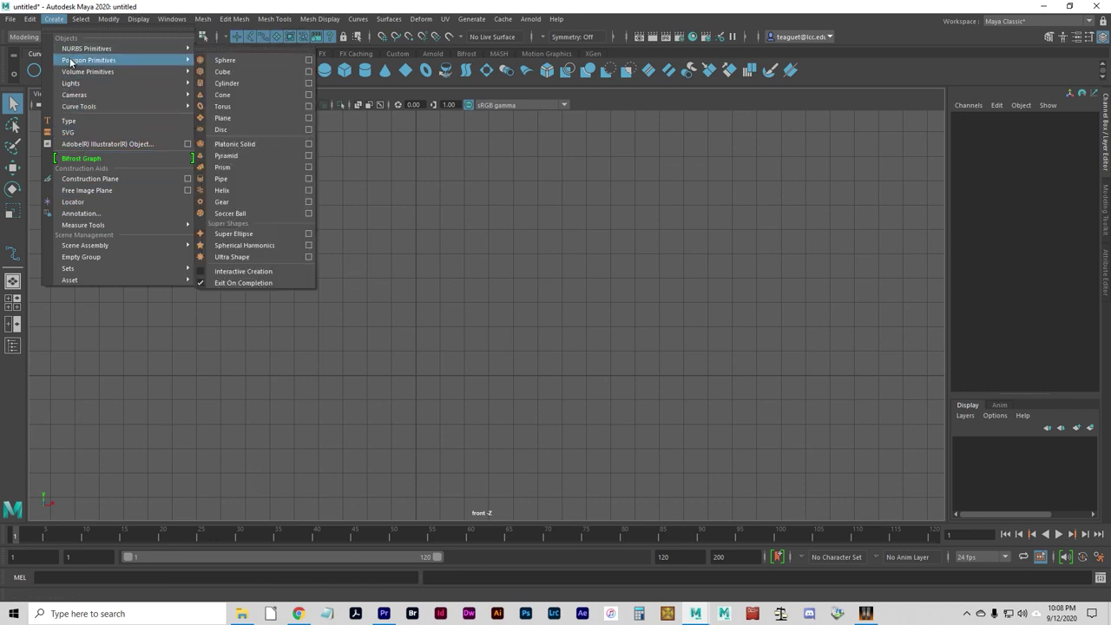
mouse_move(74, 105)
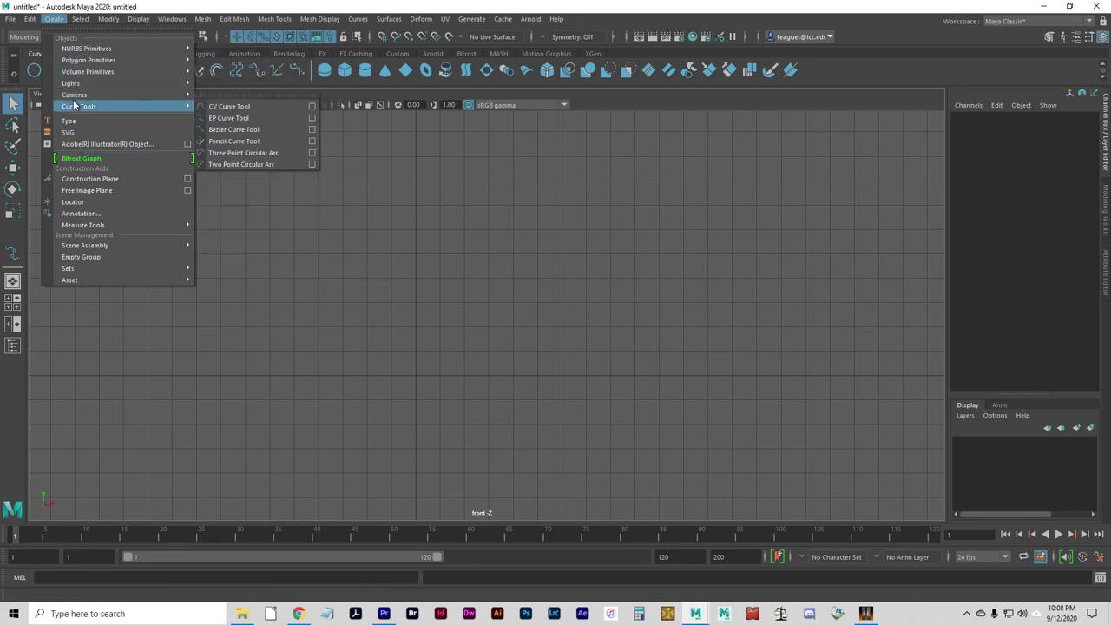
left_click(221, 132)
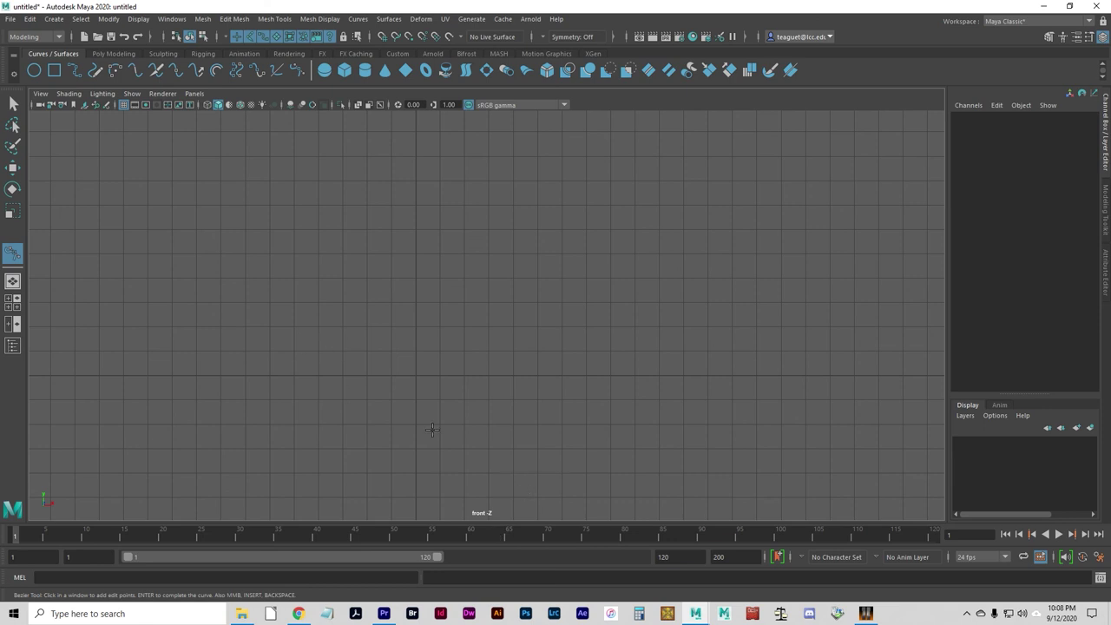
scroll(432, 429, "up", 3)
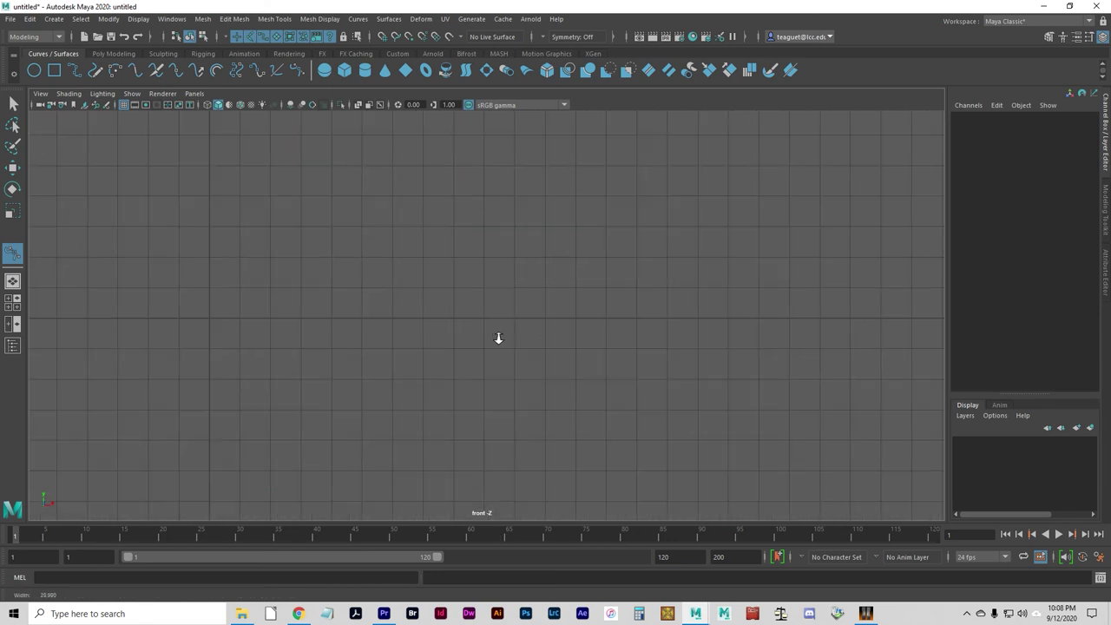
scroll(486, 339, "down", 1)
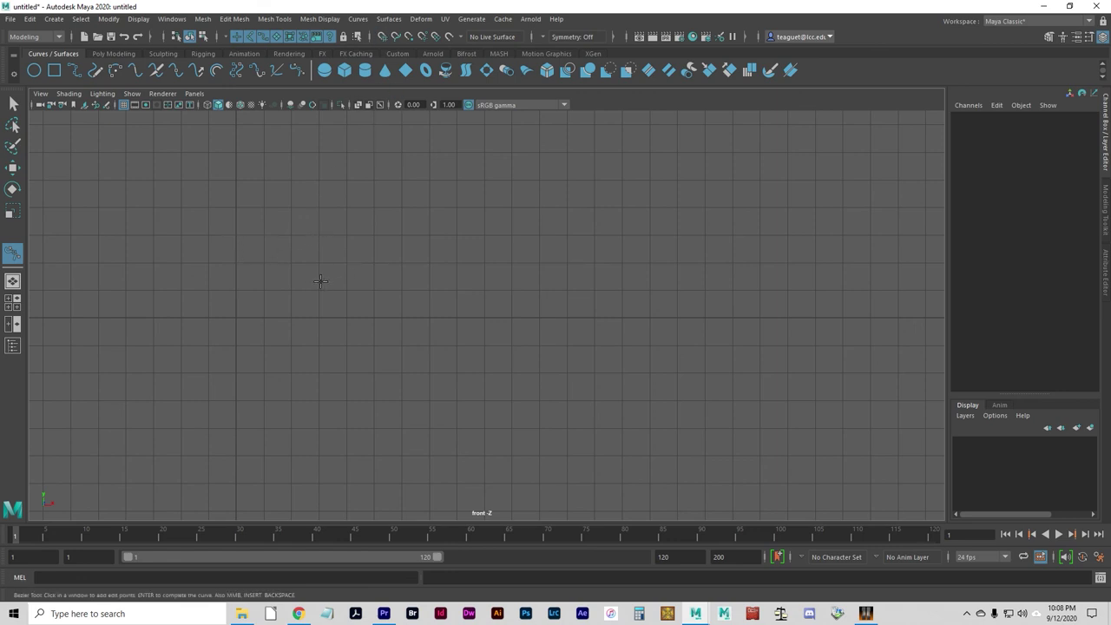
Step: Turn on grid snapping and draw the long top line out to the right corner
left_click(382, 36)
left_click(235, 263)
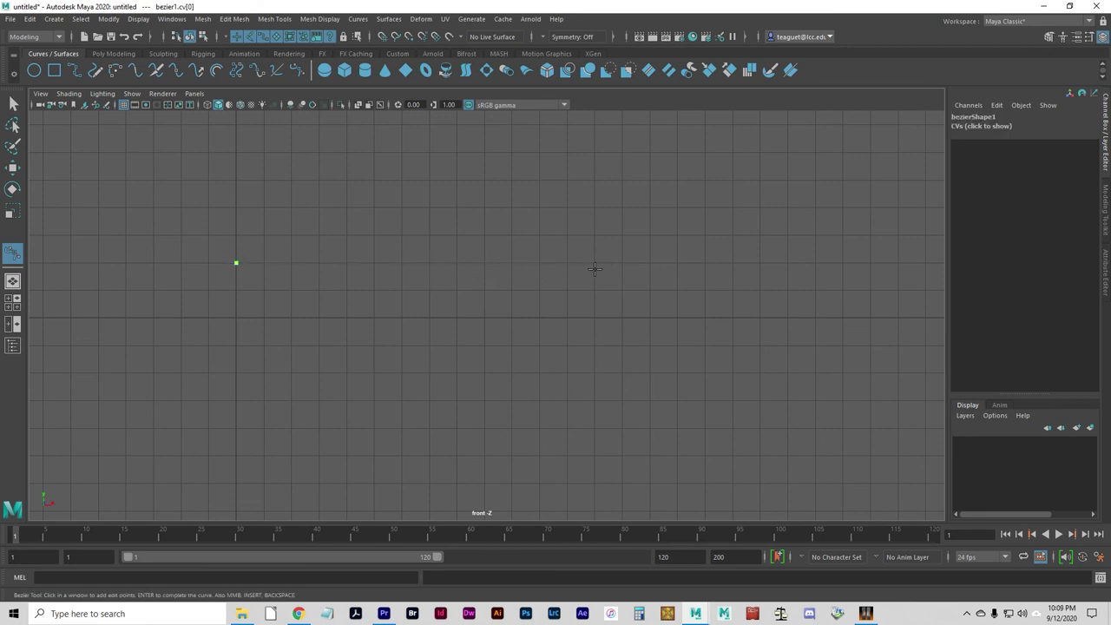
key("x")
left_click(786, 261)
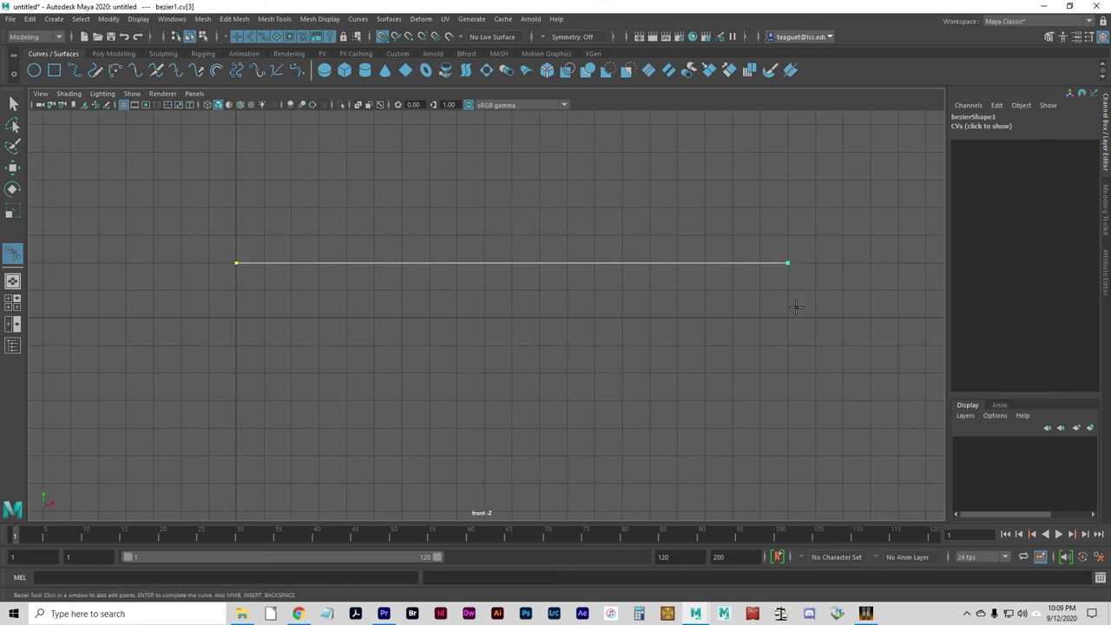
left_click_drag(777, 280, 756, 283)
Step: Add the wavy right edge and a bottom line back under the start, then finish the curve
left_click(769, 290)
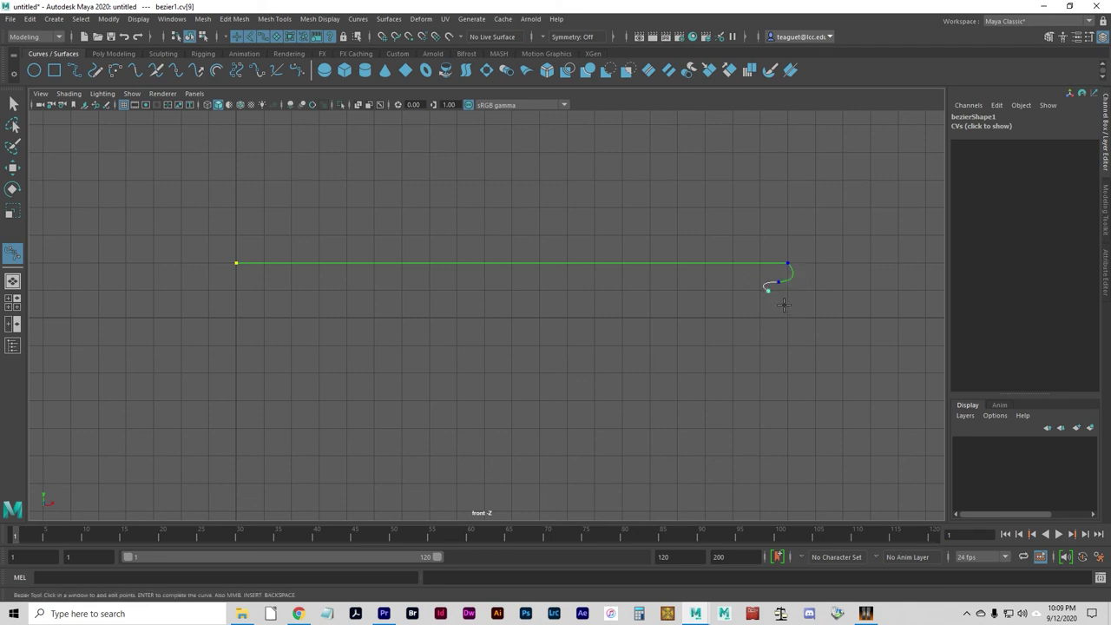
left_click_drag(784, 304, 764, 306)
left_click(772, 308)
key("x")
left_click(789, 316)
left_click(761, 317)
left_click(236, 318)
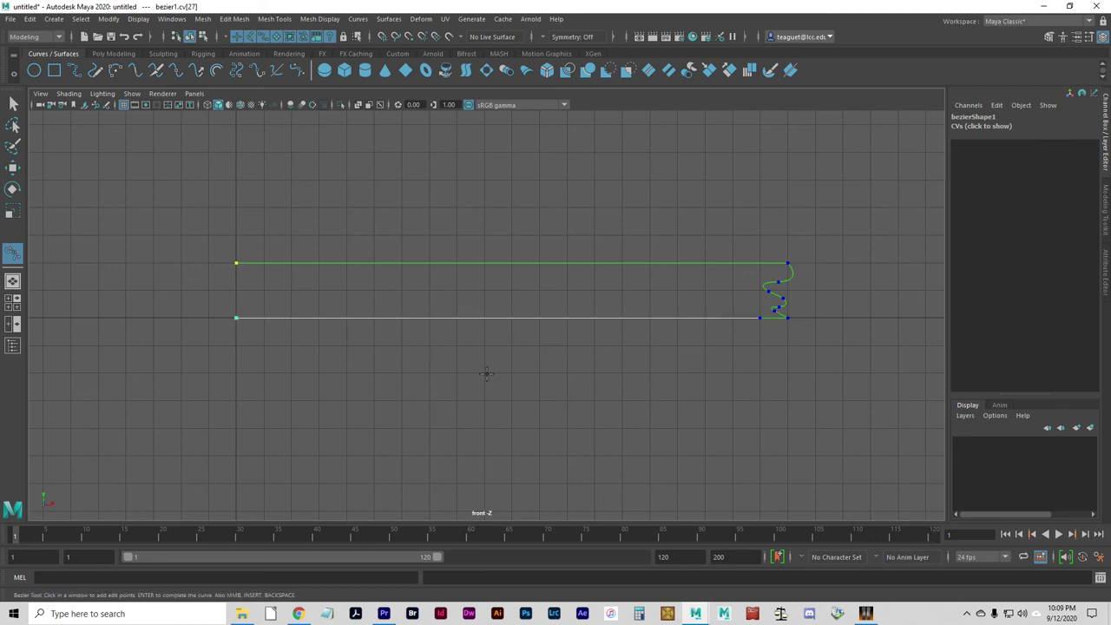
key("Return")
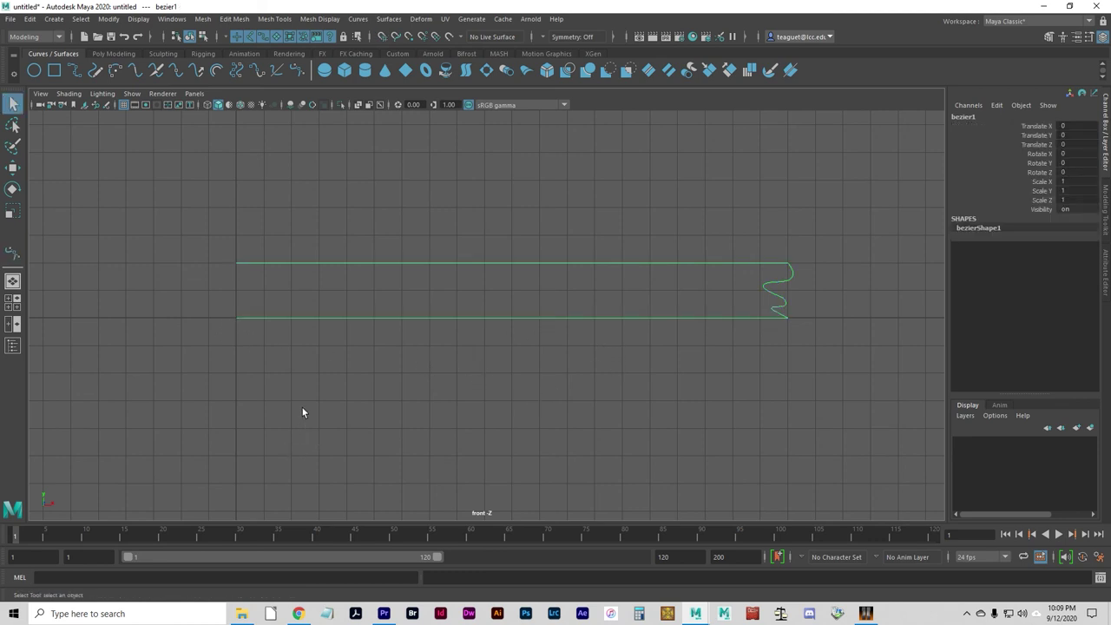
middle_click_drag(440, 401, 499, 349, "alt")
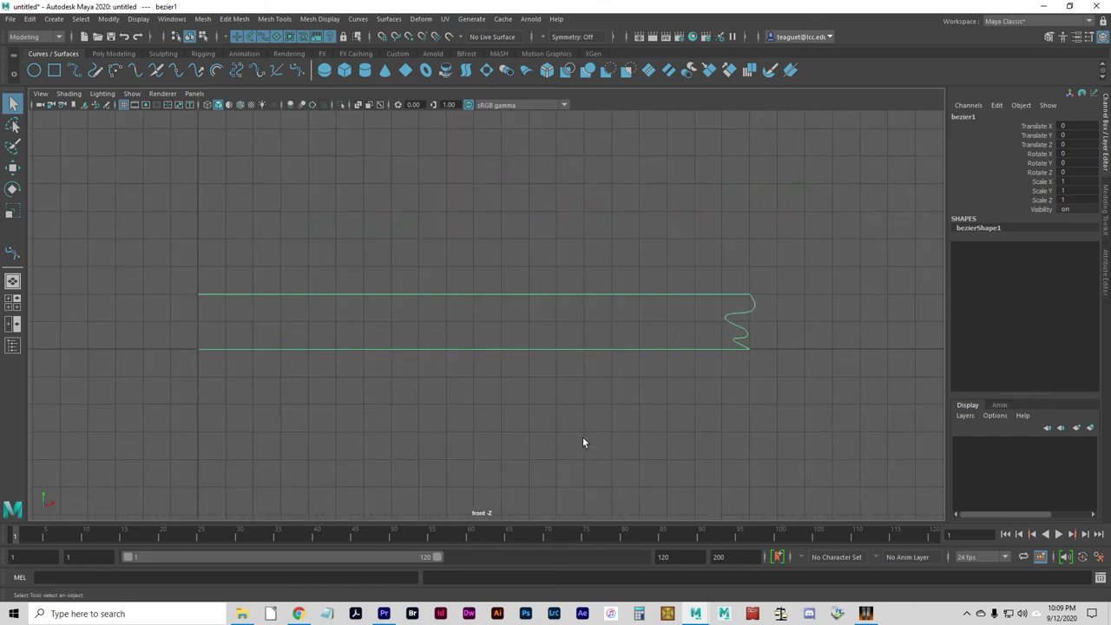
Step: Switch to four views and open the Revolve options with settings reset to defaults
key("space")
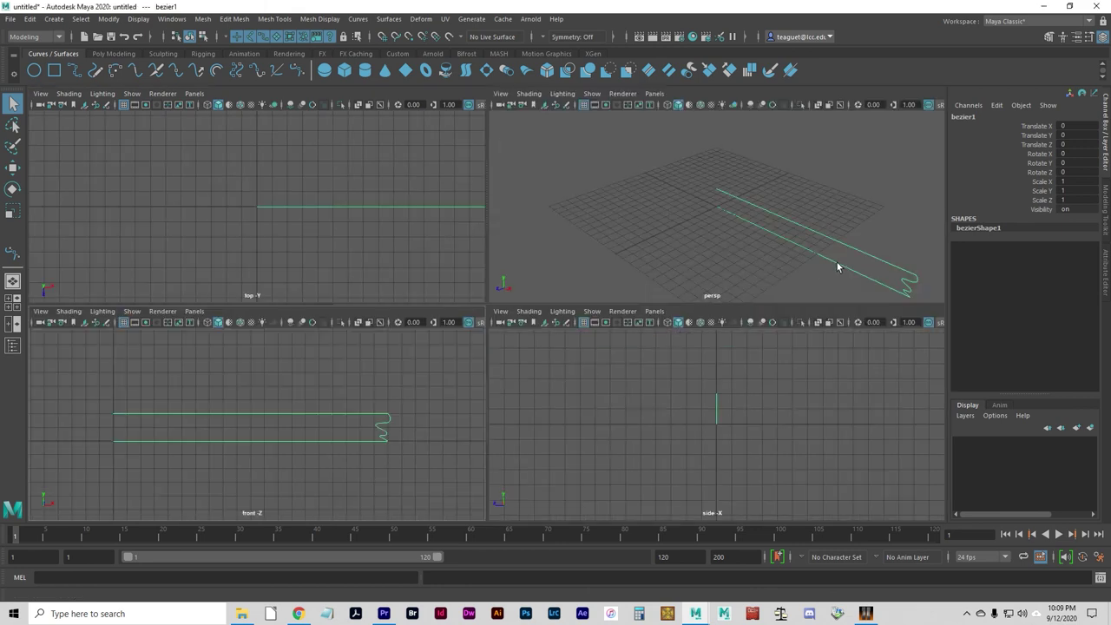
left_click_drag(838, 267, 668, 240, "alt")
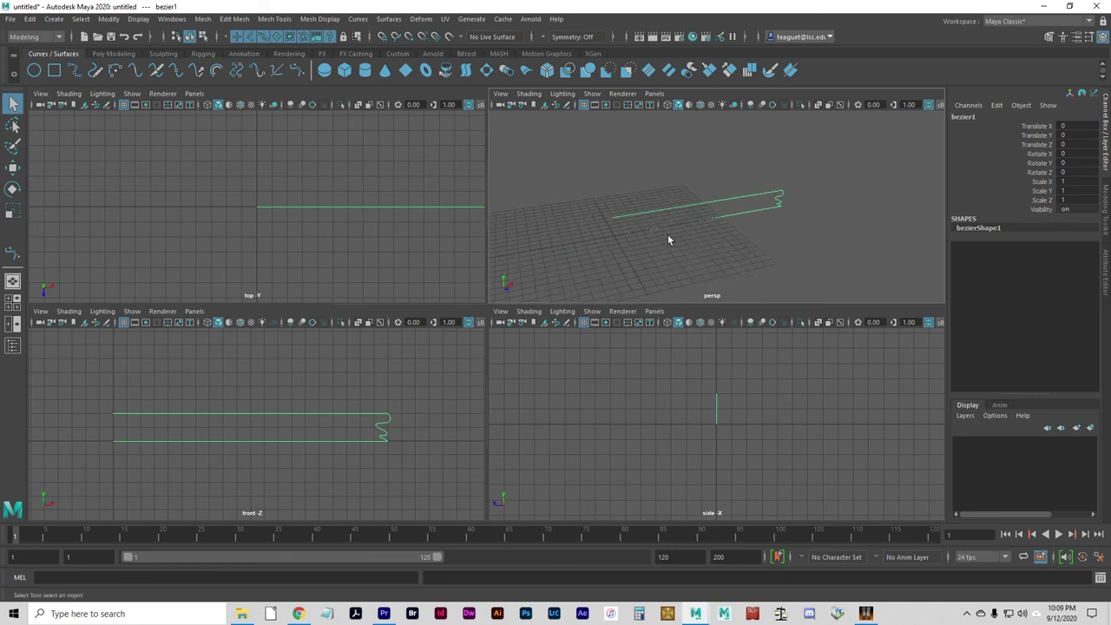
left_click(396, 23)
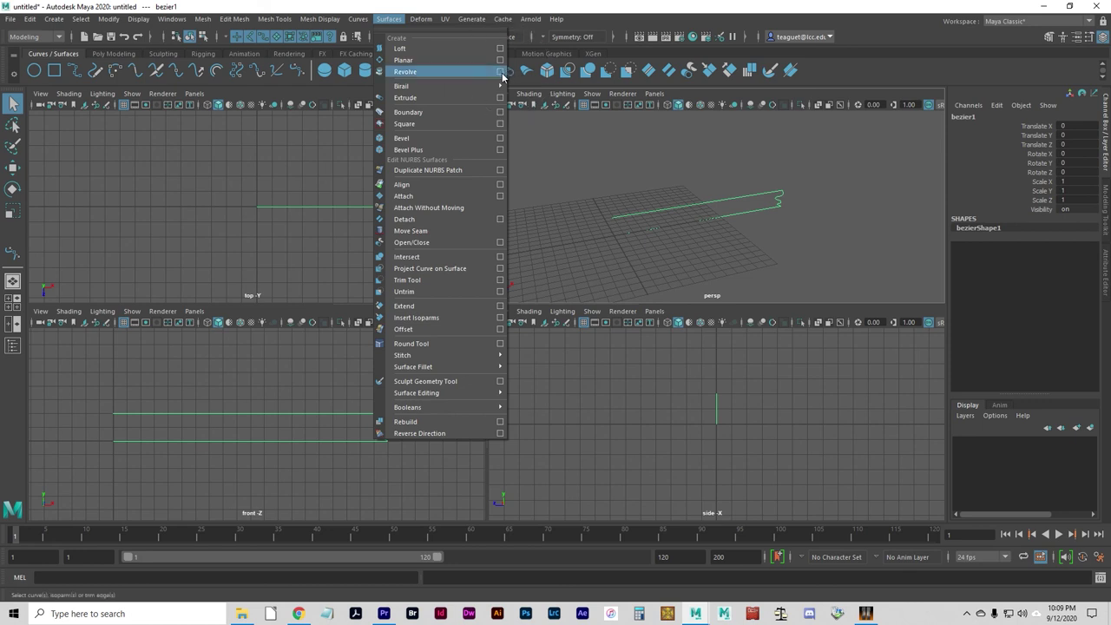
left_click(500, 72)
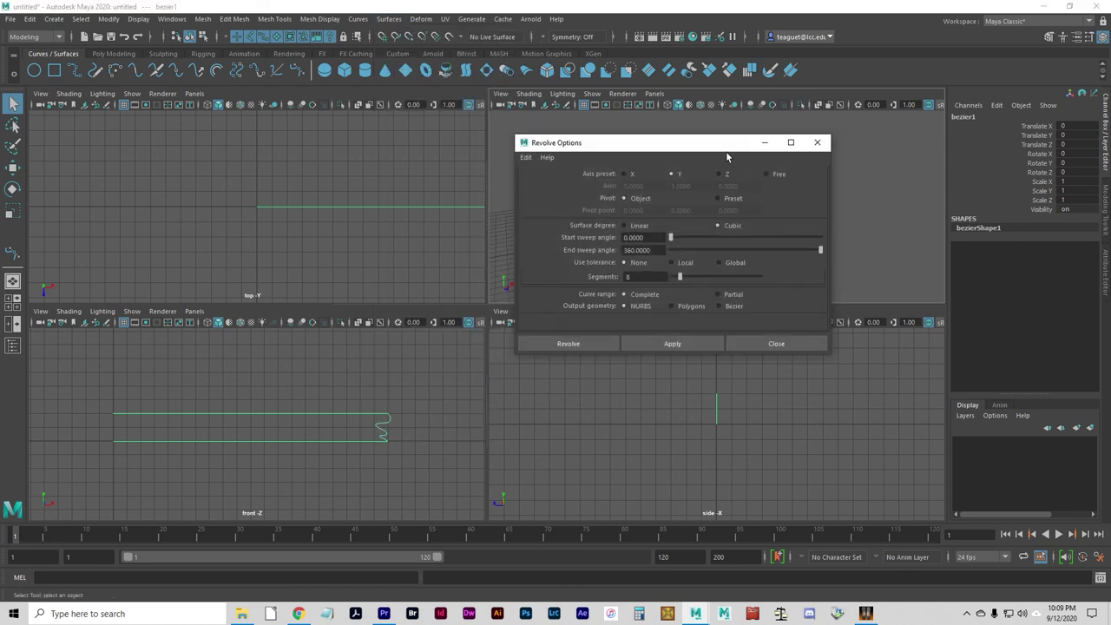
left_click_drag(726, 152, 563, 151)
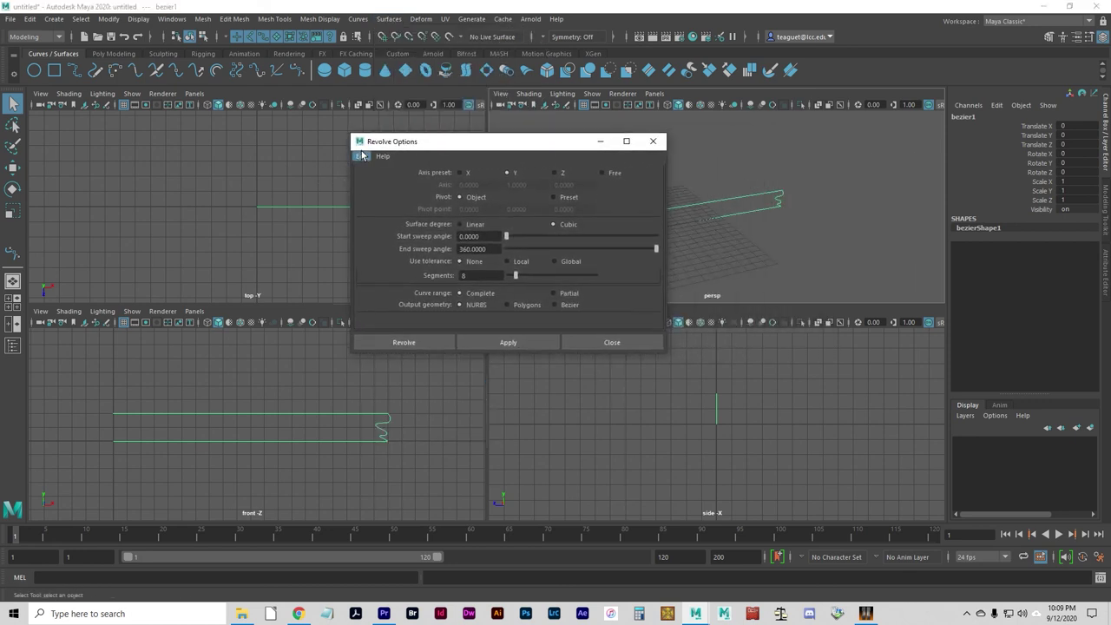
left_click(361, 156)
left_click(375, 178)
Step: Revolve bezier1 around Y with Linear degree and 4 segments, then frame the result
left_click(507, 173)
left_click(507, 173)
left_click(545, 129)
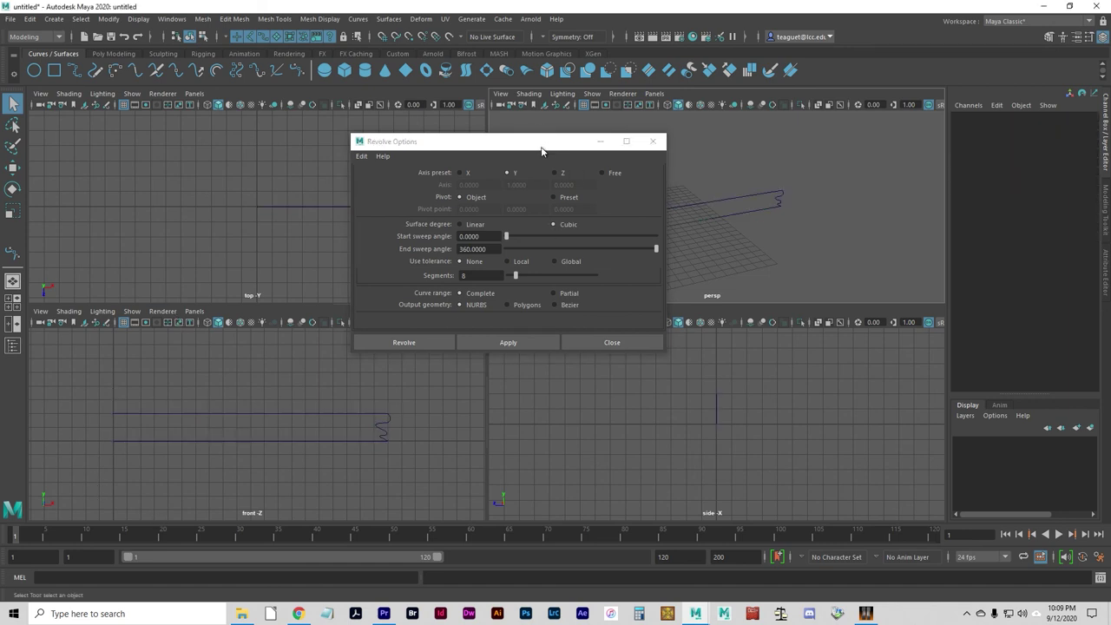
left_click_drag(541, 149, 476, 147)
left_click(716, 202)
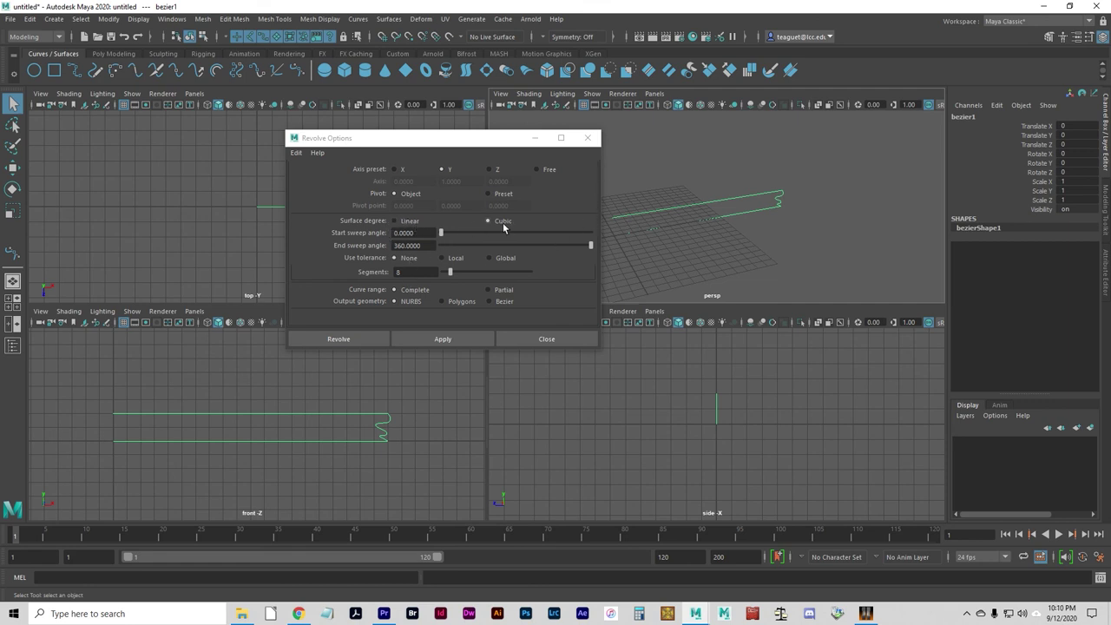
left_click(395, 221)
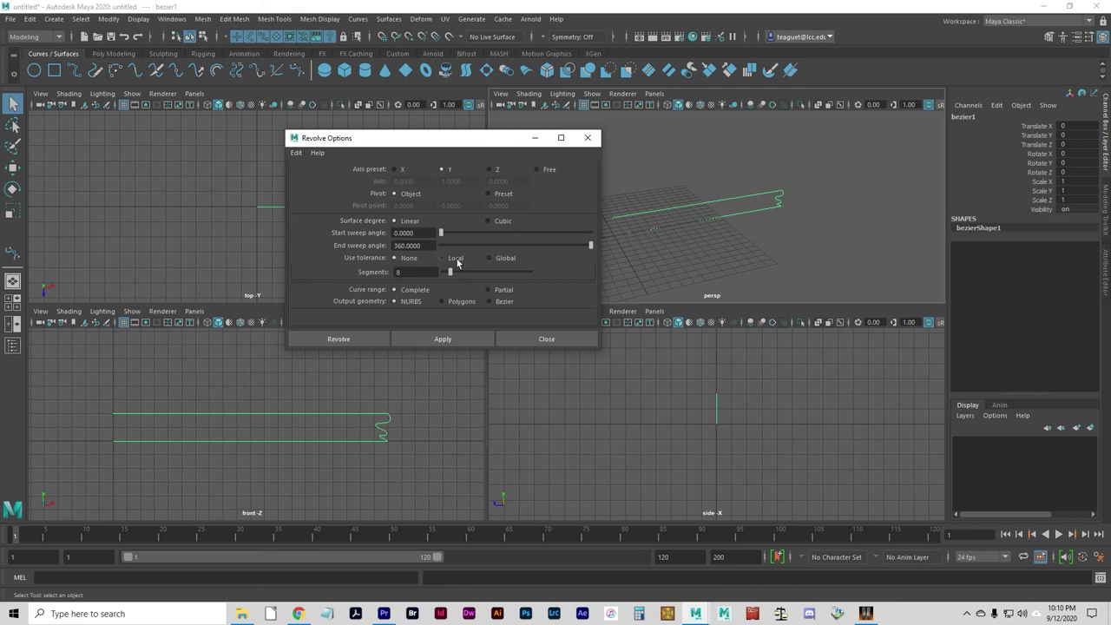
left_click(421, 273)
left_click(339, 338)
key("f")
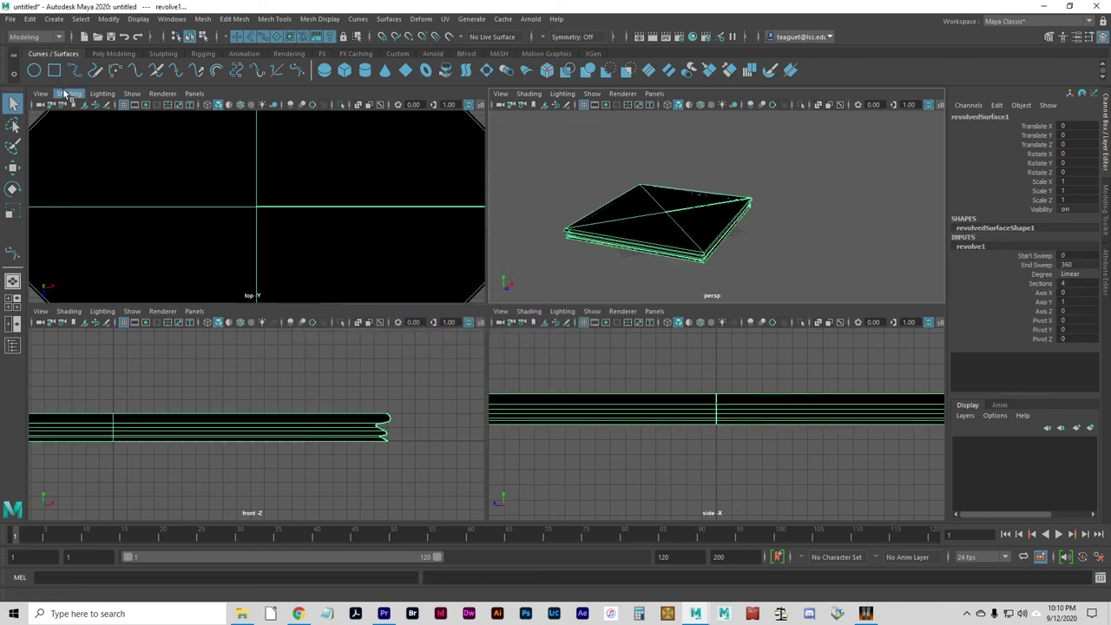
Step: Select bezier1 in the Outliner and reverse its direction so the tabletop shades grey
left_click(172, 18)
mouse_move(211, 107)
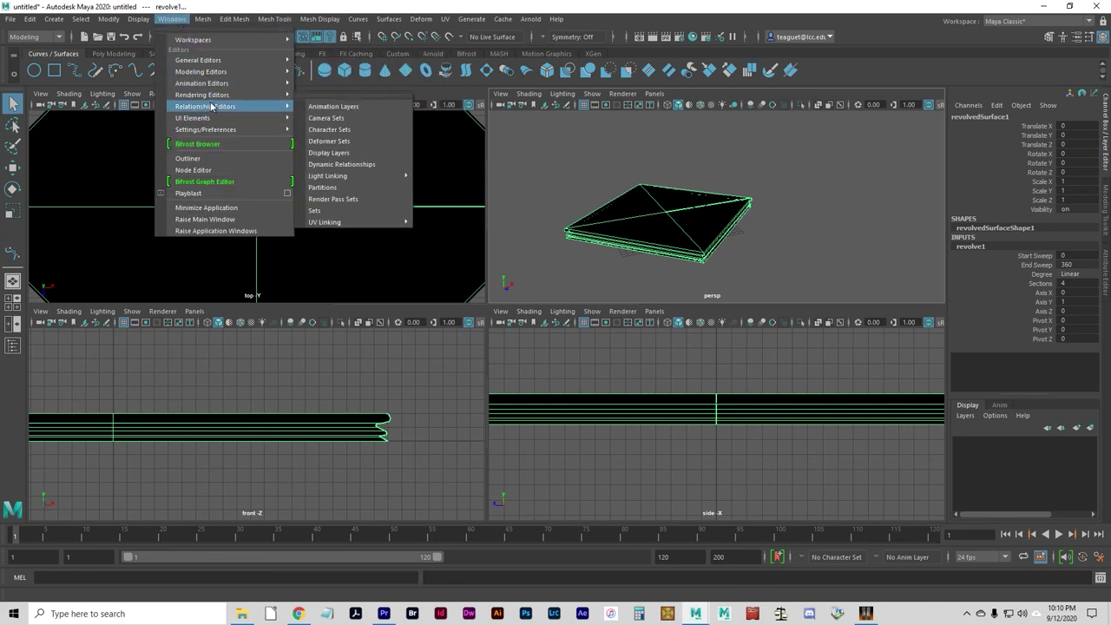
left_click(188, 158)
left_click(182, 313)
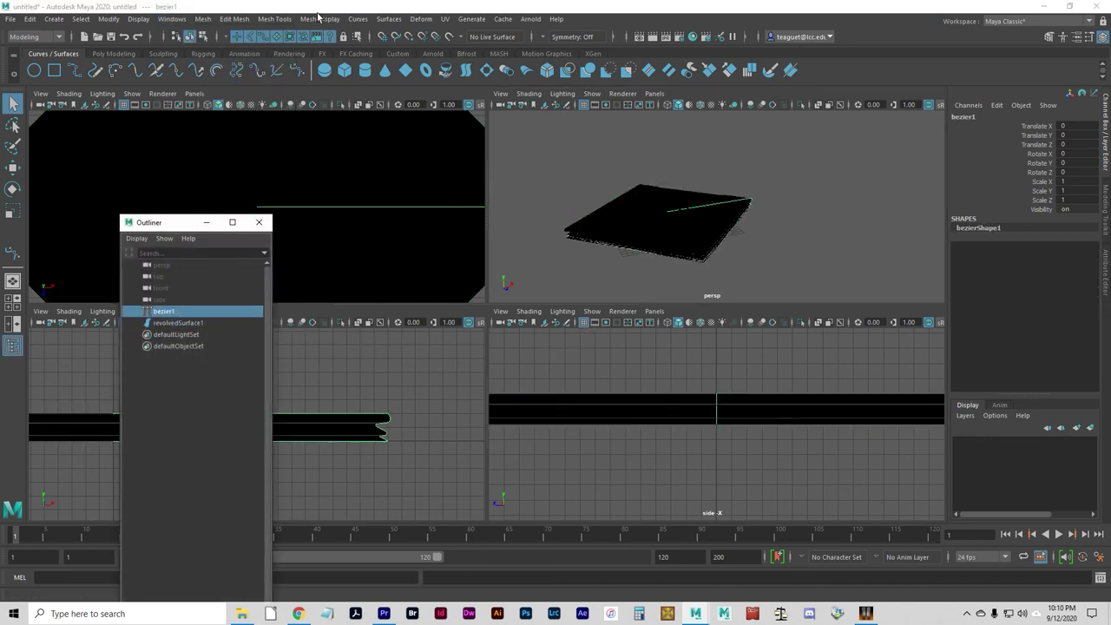
left_click(357, 19)
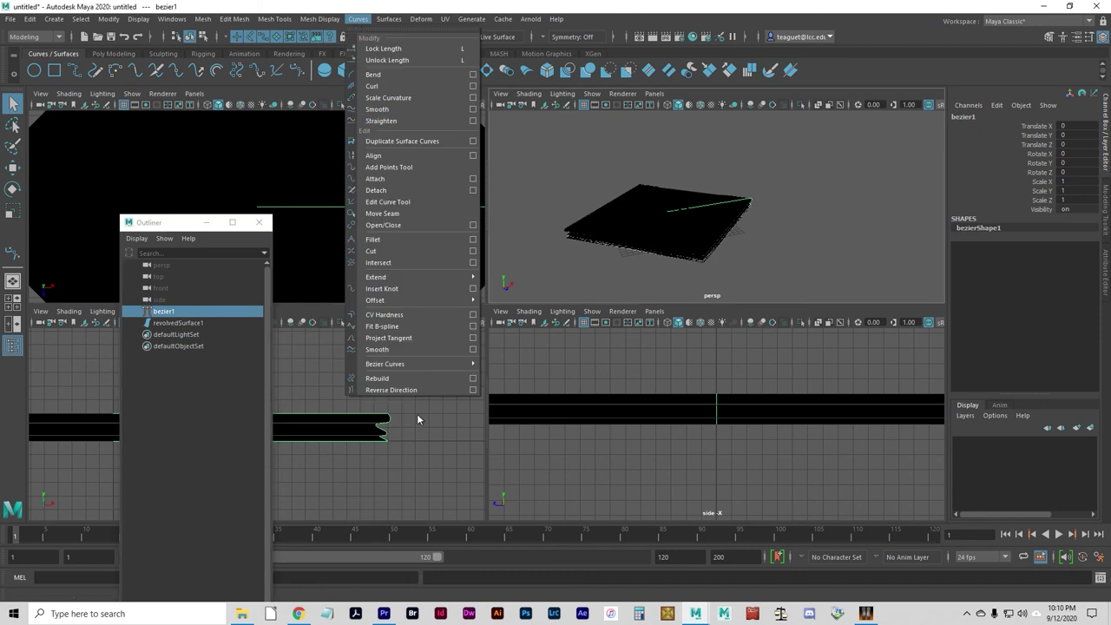
left_click(412, 389)
left_click(657, 276)
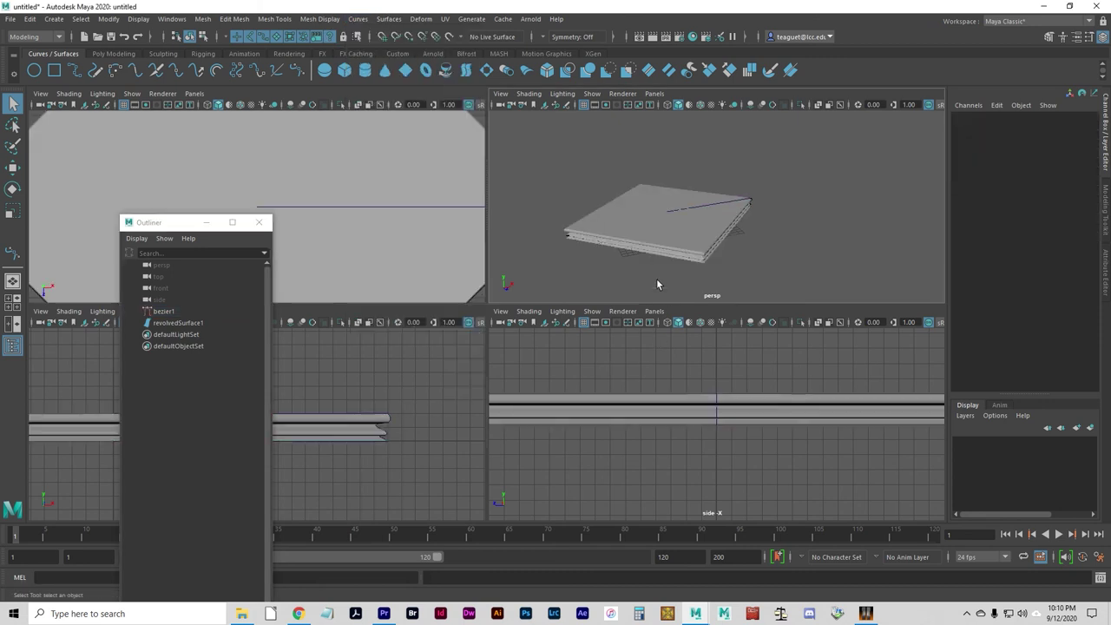
Step: Orbit and zoom in close to inspect the tabletop's layered edge
left_click_drag(657, 276, 685, 214, "alt")
right_click_drag(685, 214, 866, 273, "alt")
left_click_drag(865, 273, 681, 219, "alt")
left_click_drag(637, 153, 625, 184, "alt")
left_click_drag(707, 231, 750, 221, "alt")
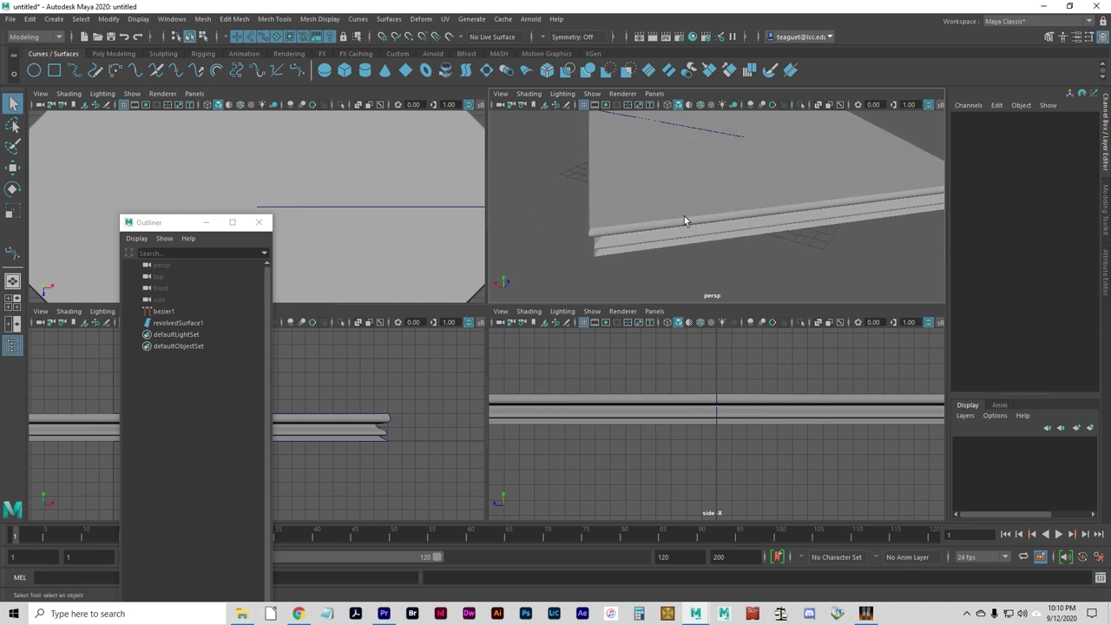